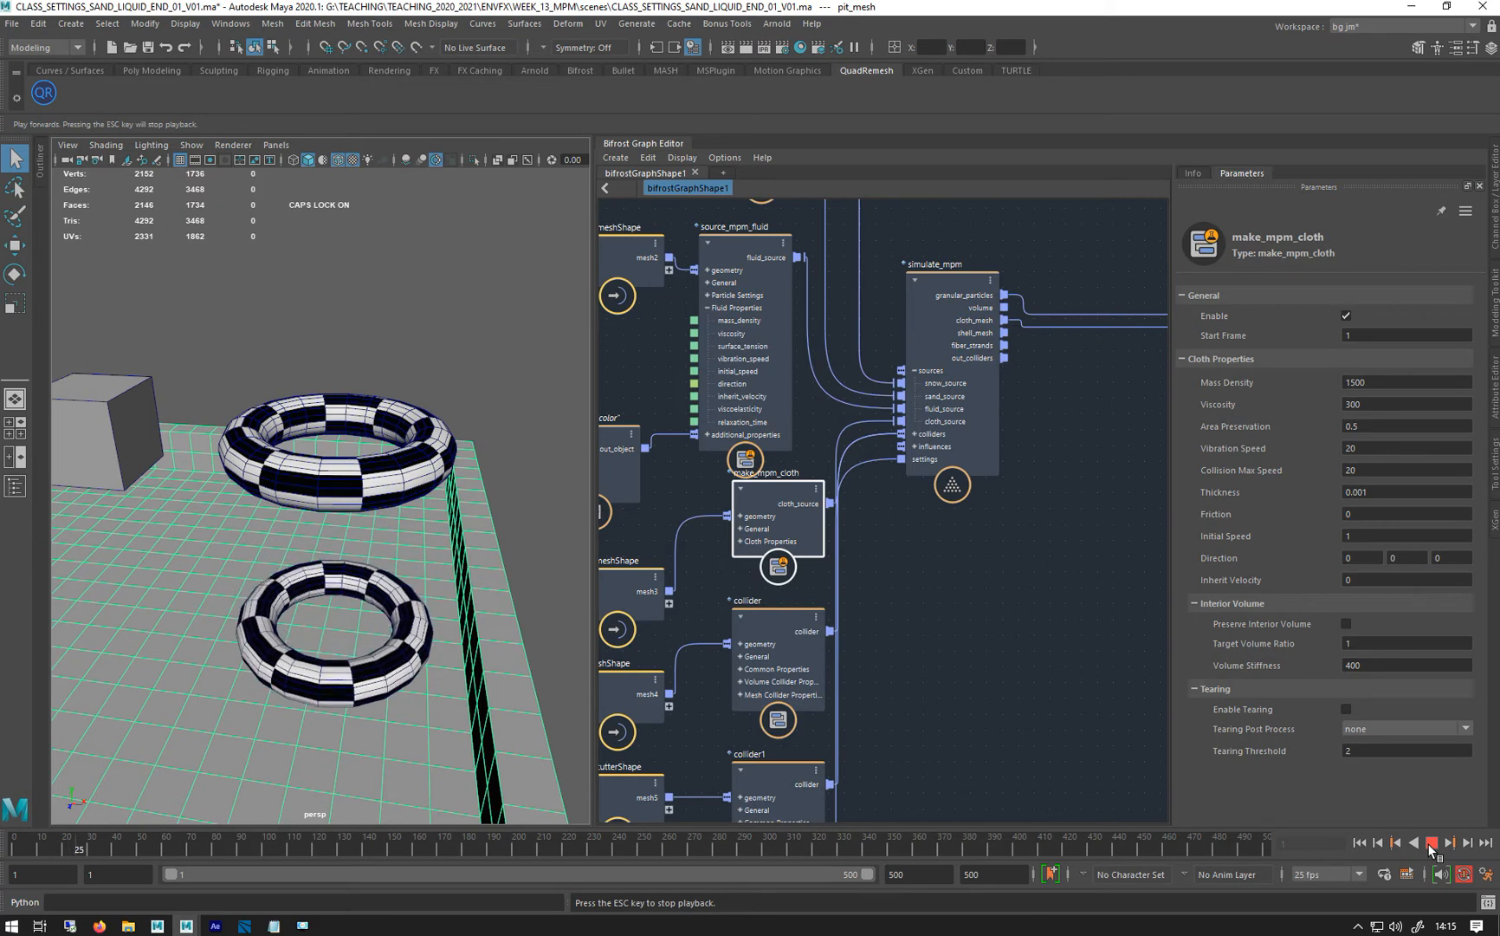
Stop playback, return to the first frame and rotate the cloth torus into a steep, nearly upright tilt
{"action": "left_click", "coordinate": [1431, 842]}
{"action": "left_click", "coordinate": [307, 712]}
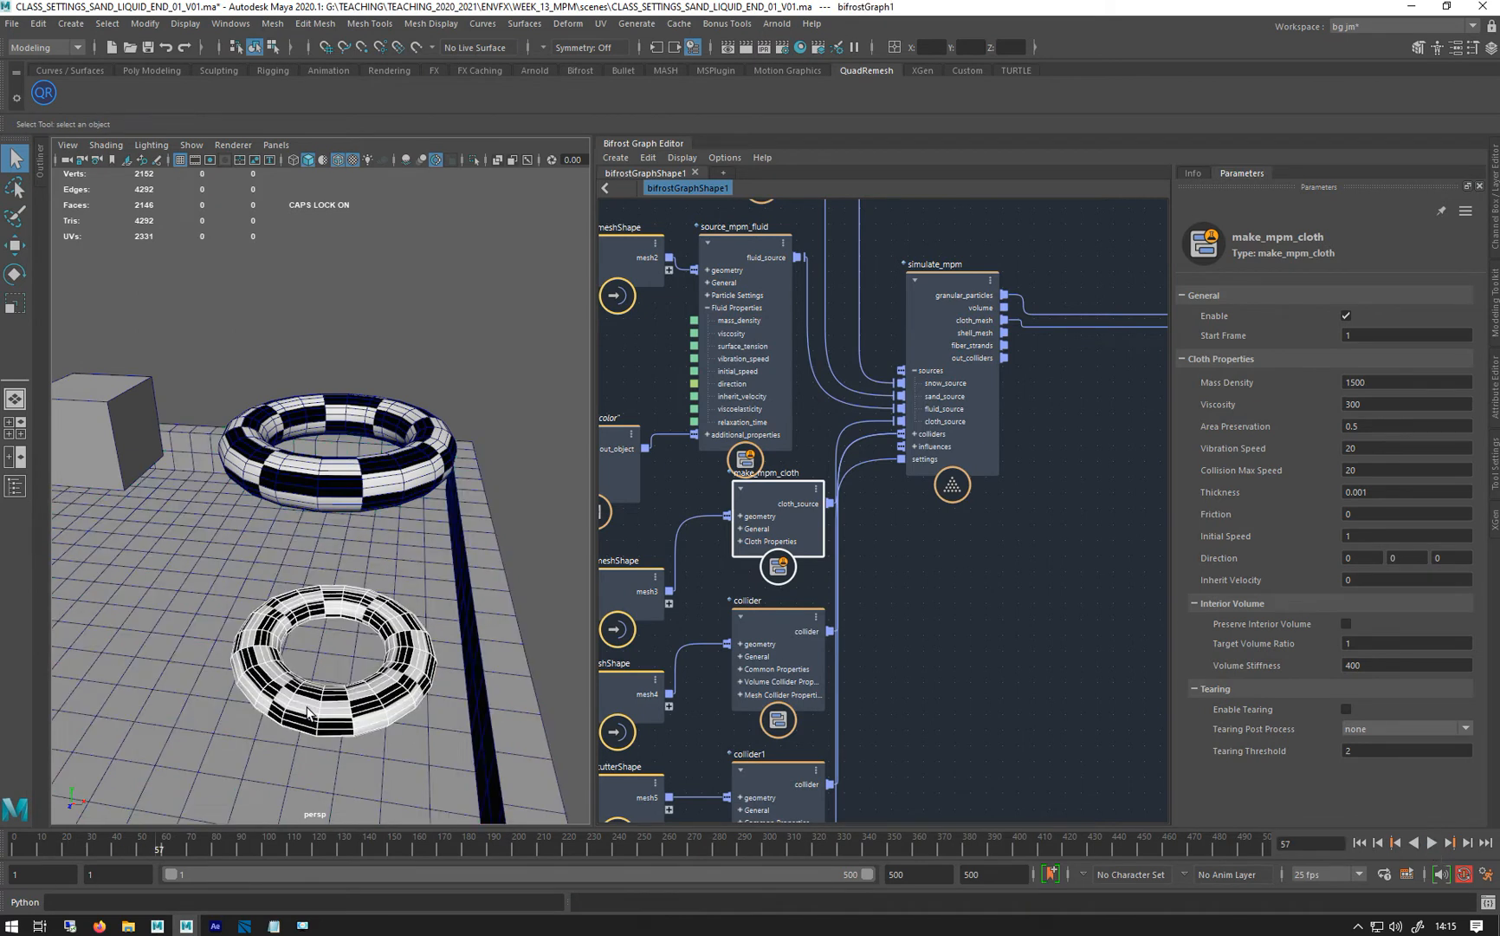
{"action": "left_click", "coordinate": [322, 464]}
{"action": "left_click", "coordinate": [1360, 841]}
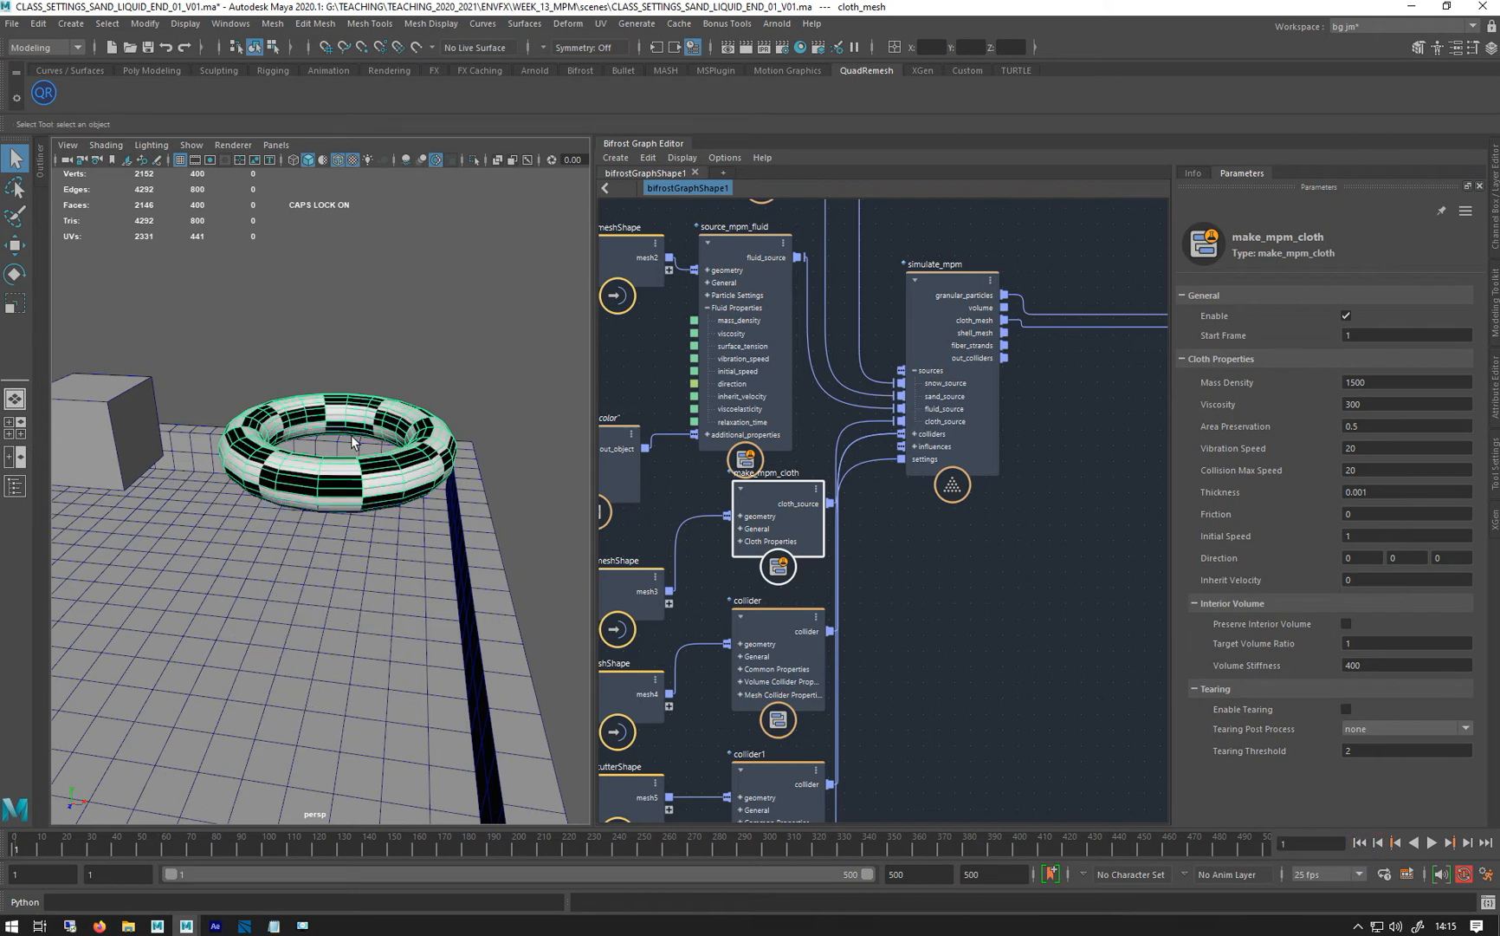
{"action": "key", "text": "e"}
{"action": "left_click_drag", "start_coordinate": [295, 429], "coordinate": [163, 500]}
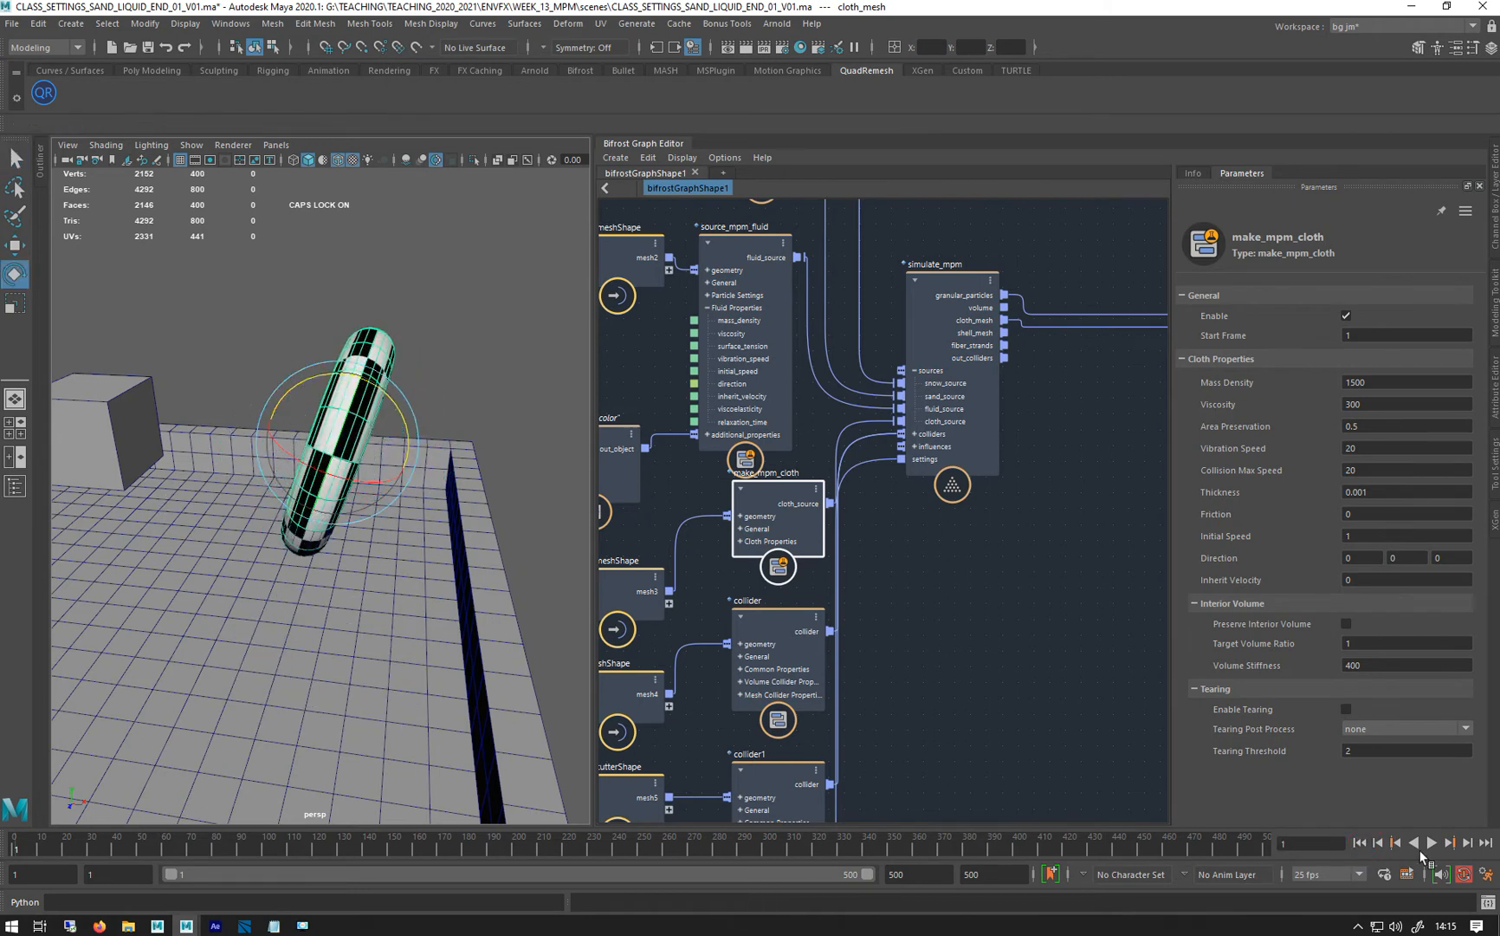
Play the cloth simulation with the tilted torus, examine its fall up close, stop playback and select the simulated mesh
{"action": "left_click", "coordinate": [1427, 844]}
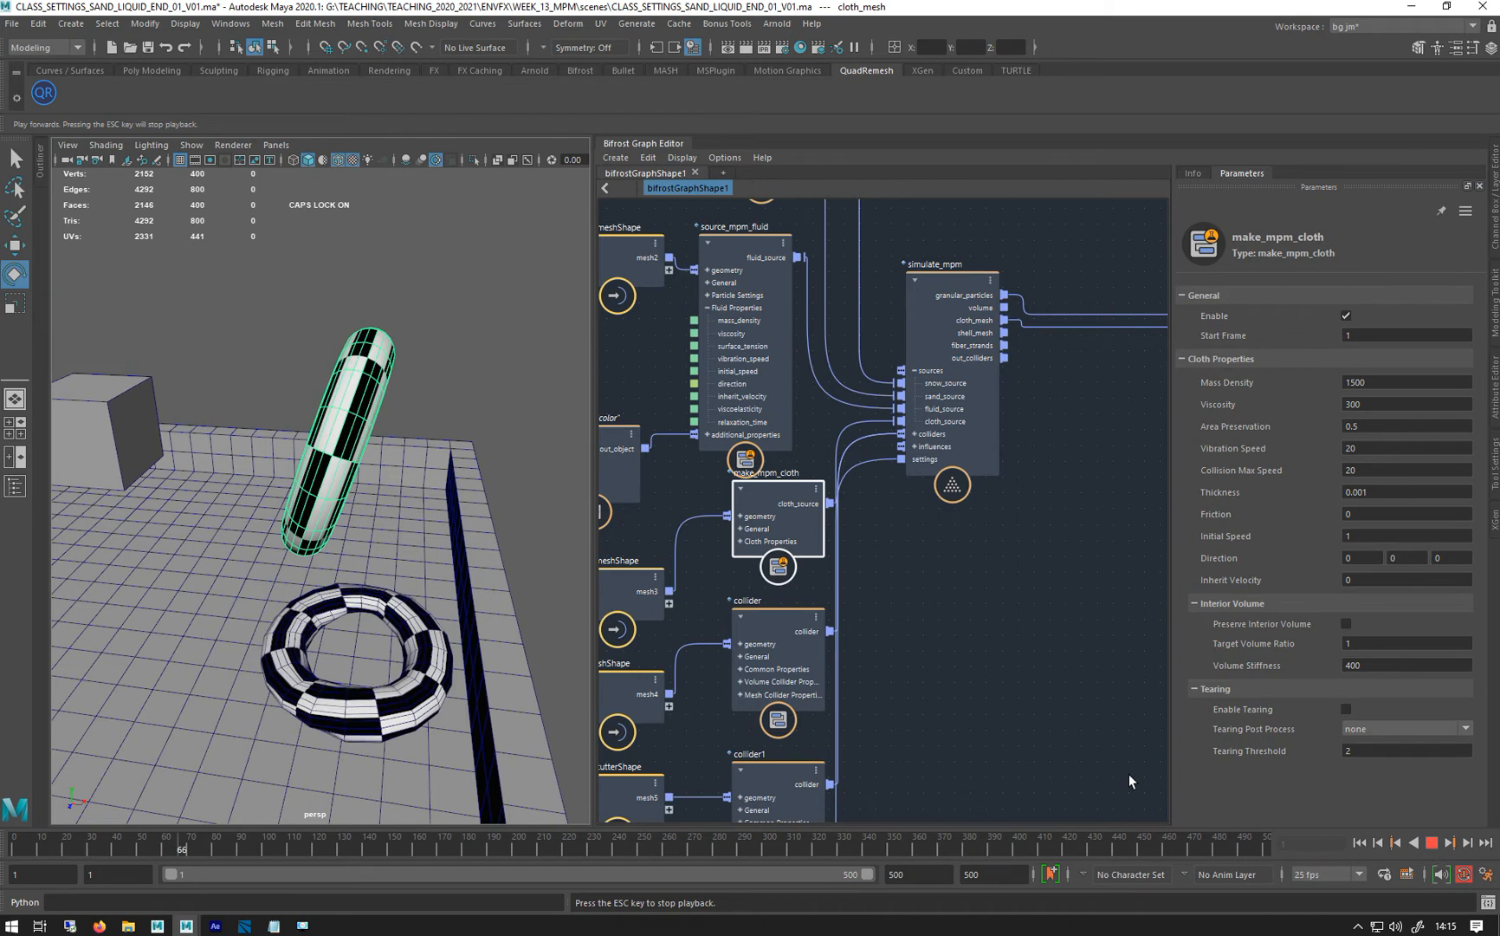
{"action": "middle_click_drag", "start_coordinate": [221, 730], "coordinate": [176, 661], "text": "alt"}
{"action": "left_click_drag", "start_coordinate": [176, 664], "coordinate": [200, 663], "text": "alt"}
{"action": "right_click_drag", "start_coordinate": [264, 604], "coordinate": [259, 637], "text": "alt"}
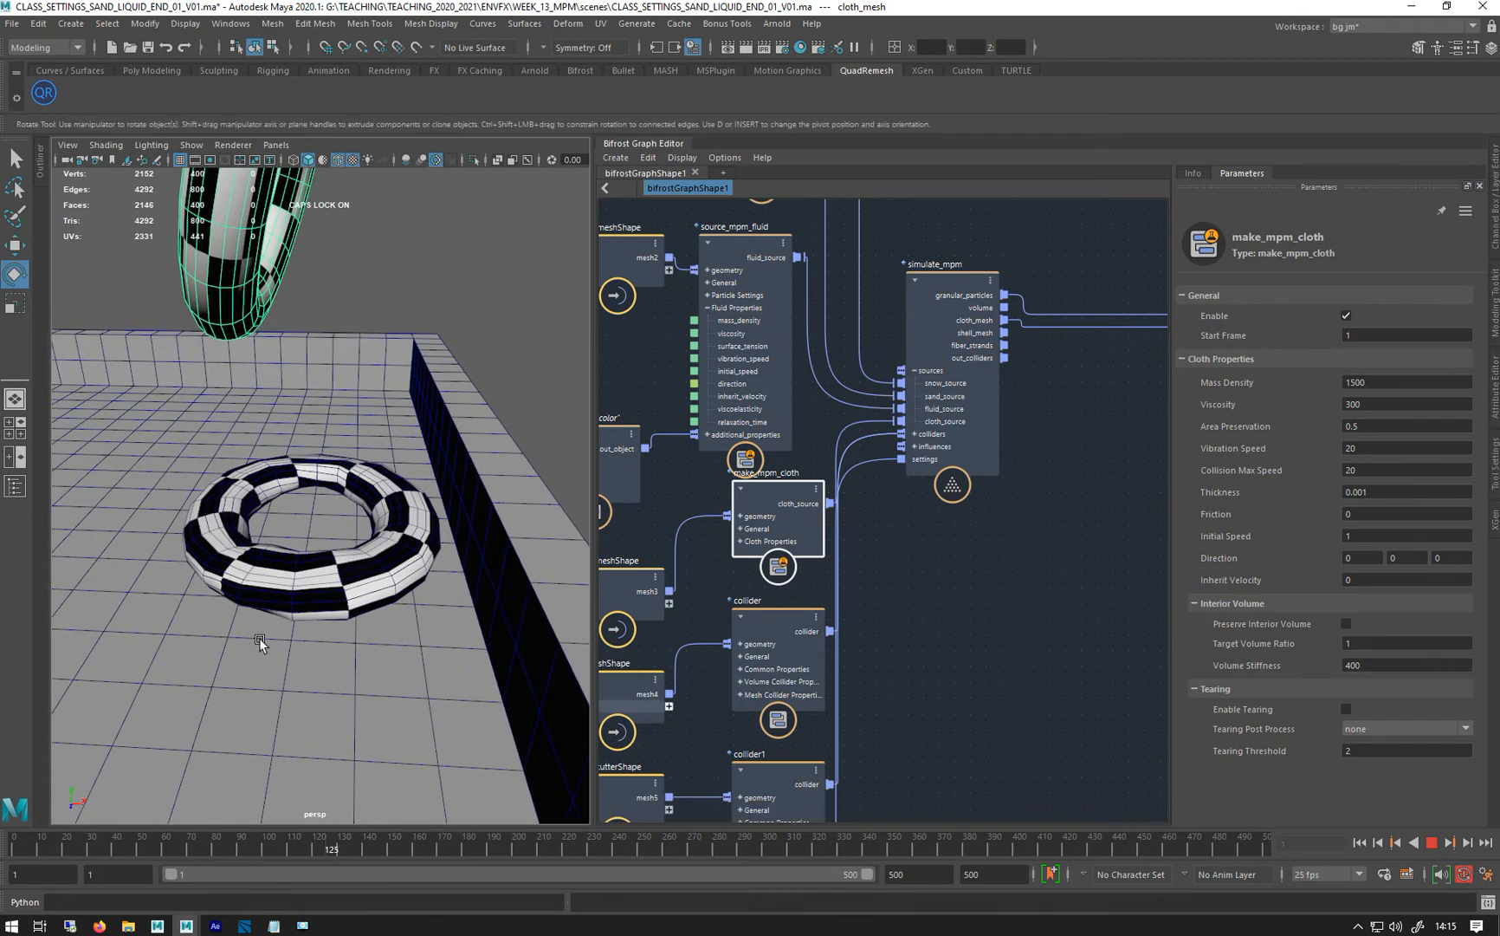
{"action": "left_click", "coordinate": [1432, 842]}
{"action": "left_click", "coordinate": [295, 576]}
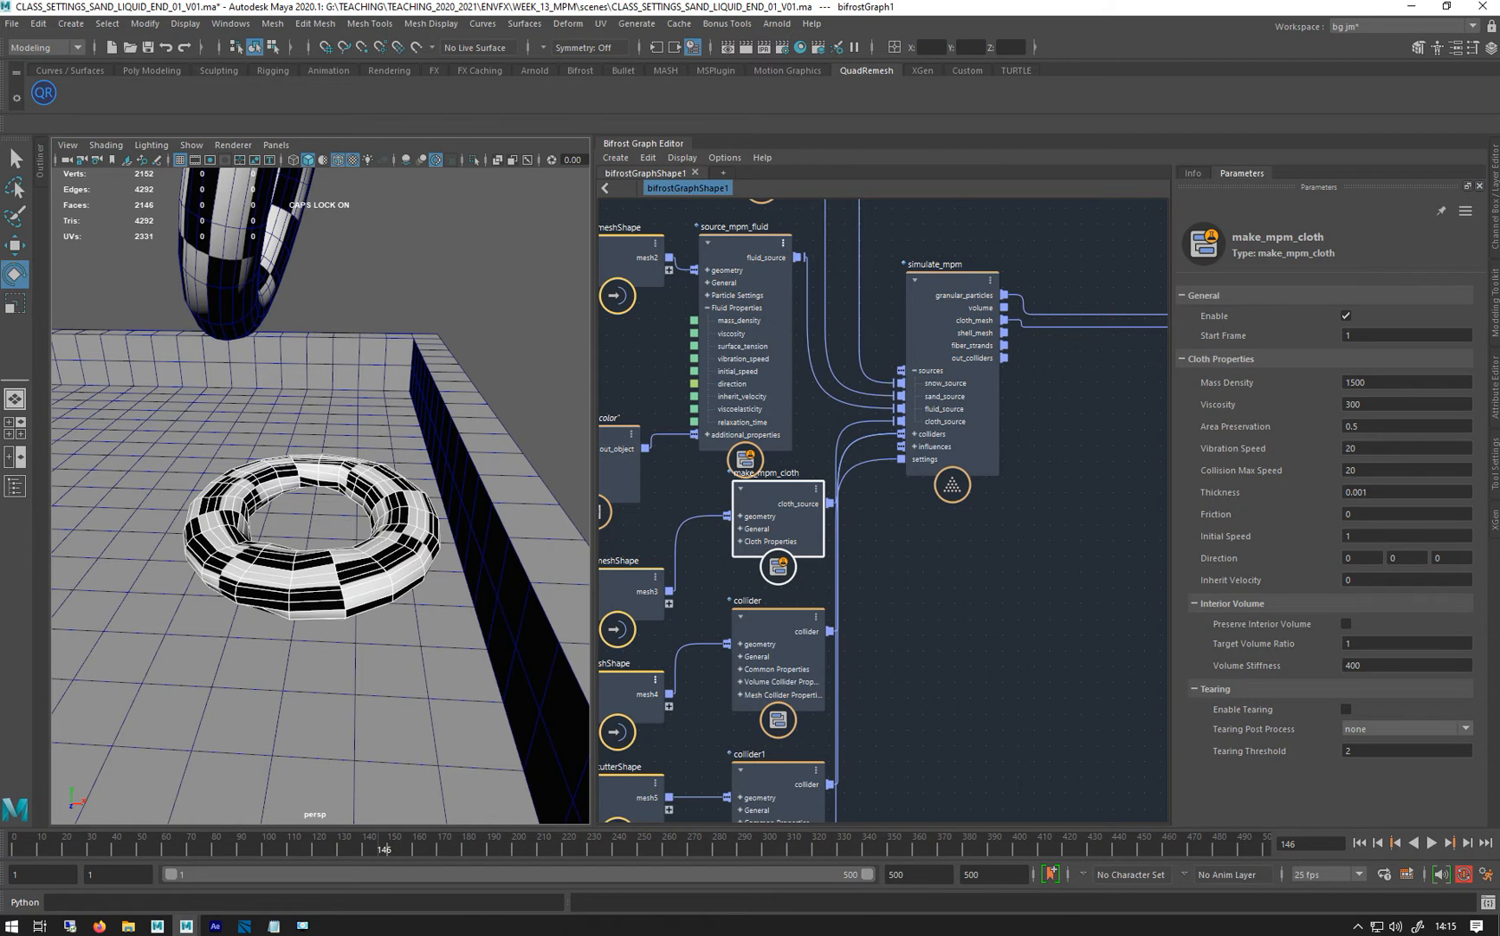
Select the cloth torus, show its polyTorus1 attributes and raise Subdivisions Axis to 40 and then 60
{"action": "left_click", "coordinate": [1495, 398]}
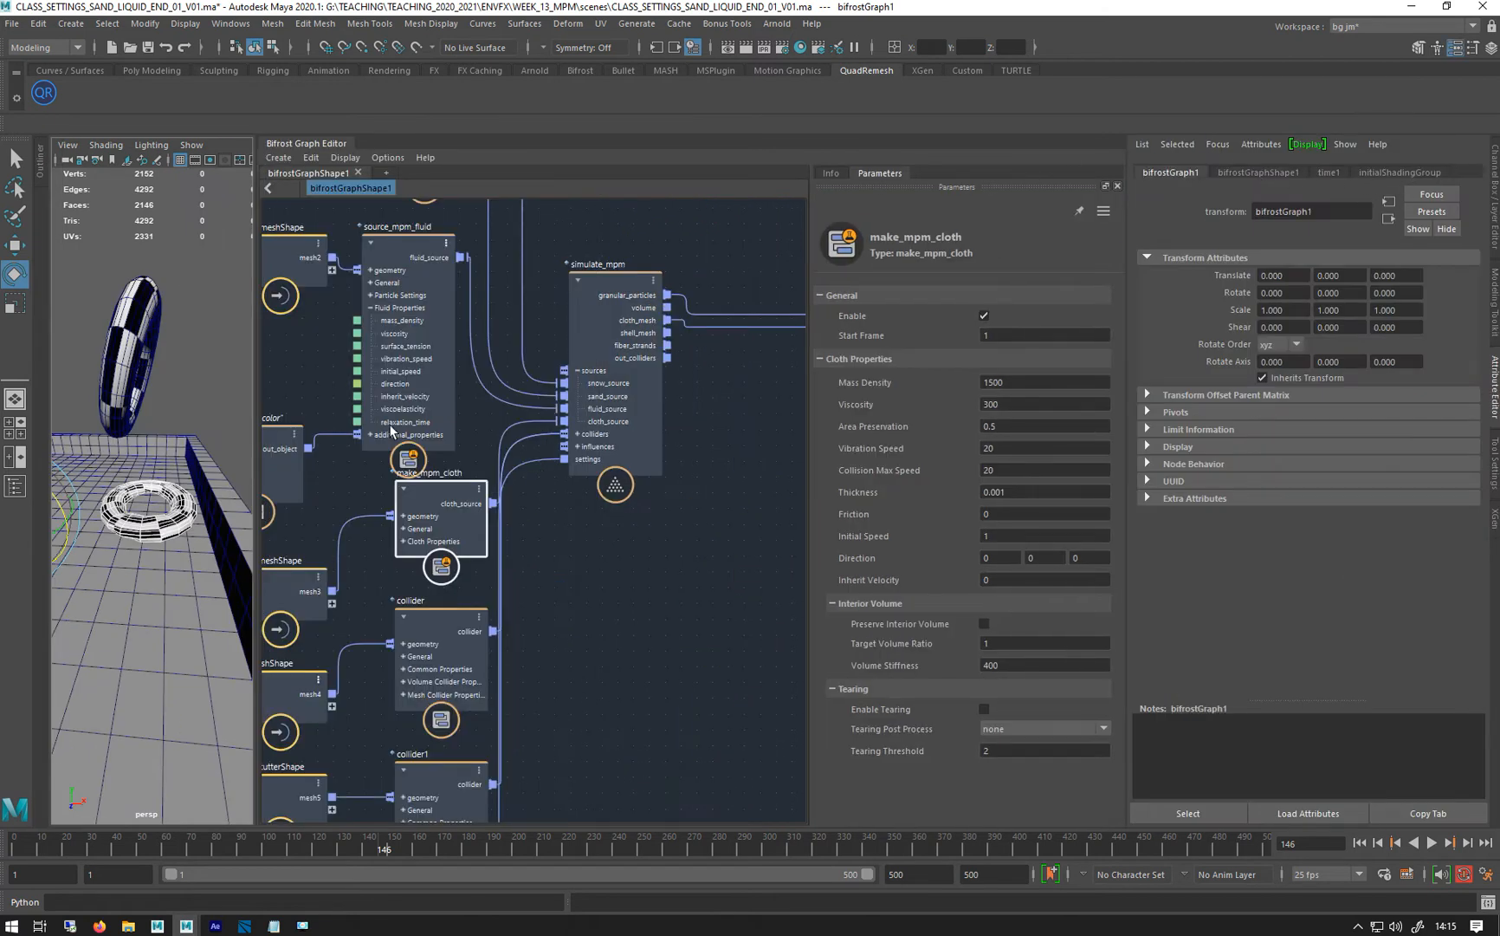
{"action": "left_click", "coordinate": [134, 340]}
{"action": "left_click", "coordinate": [1317, 171]}
{"action": "left_click", "coordinate": [1292, 332]}
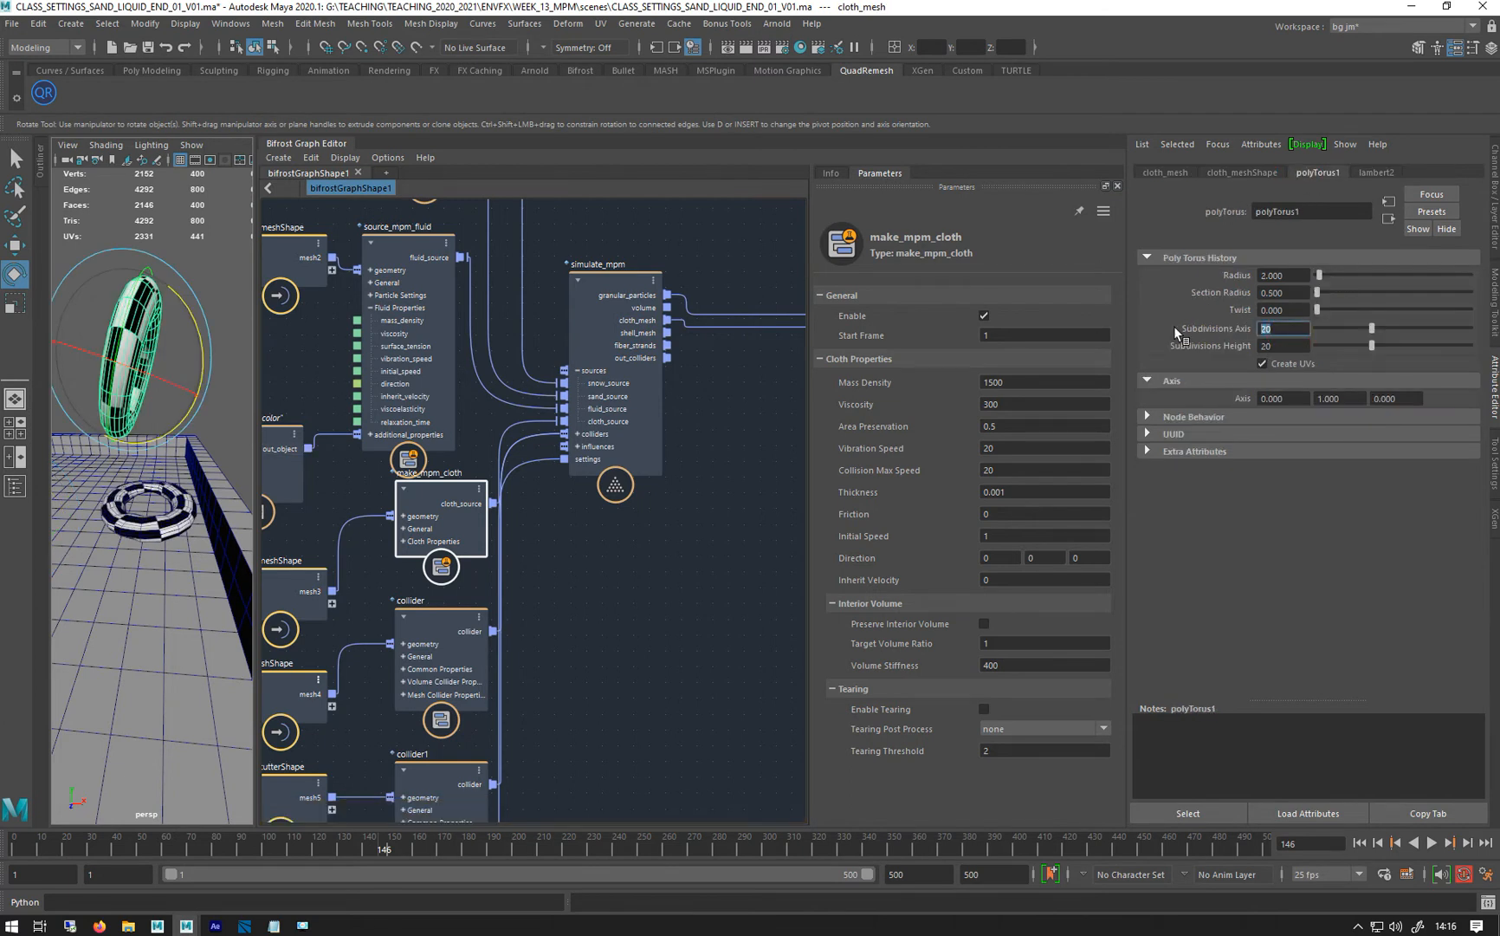
{"action": "type", "text": "40"}
{"action": "key", "text": "Return"}
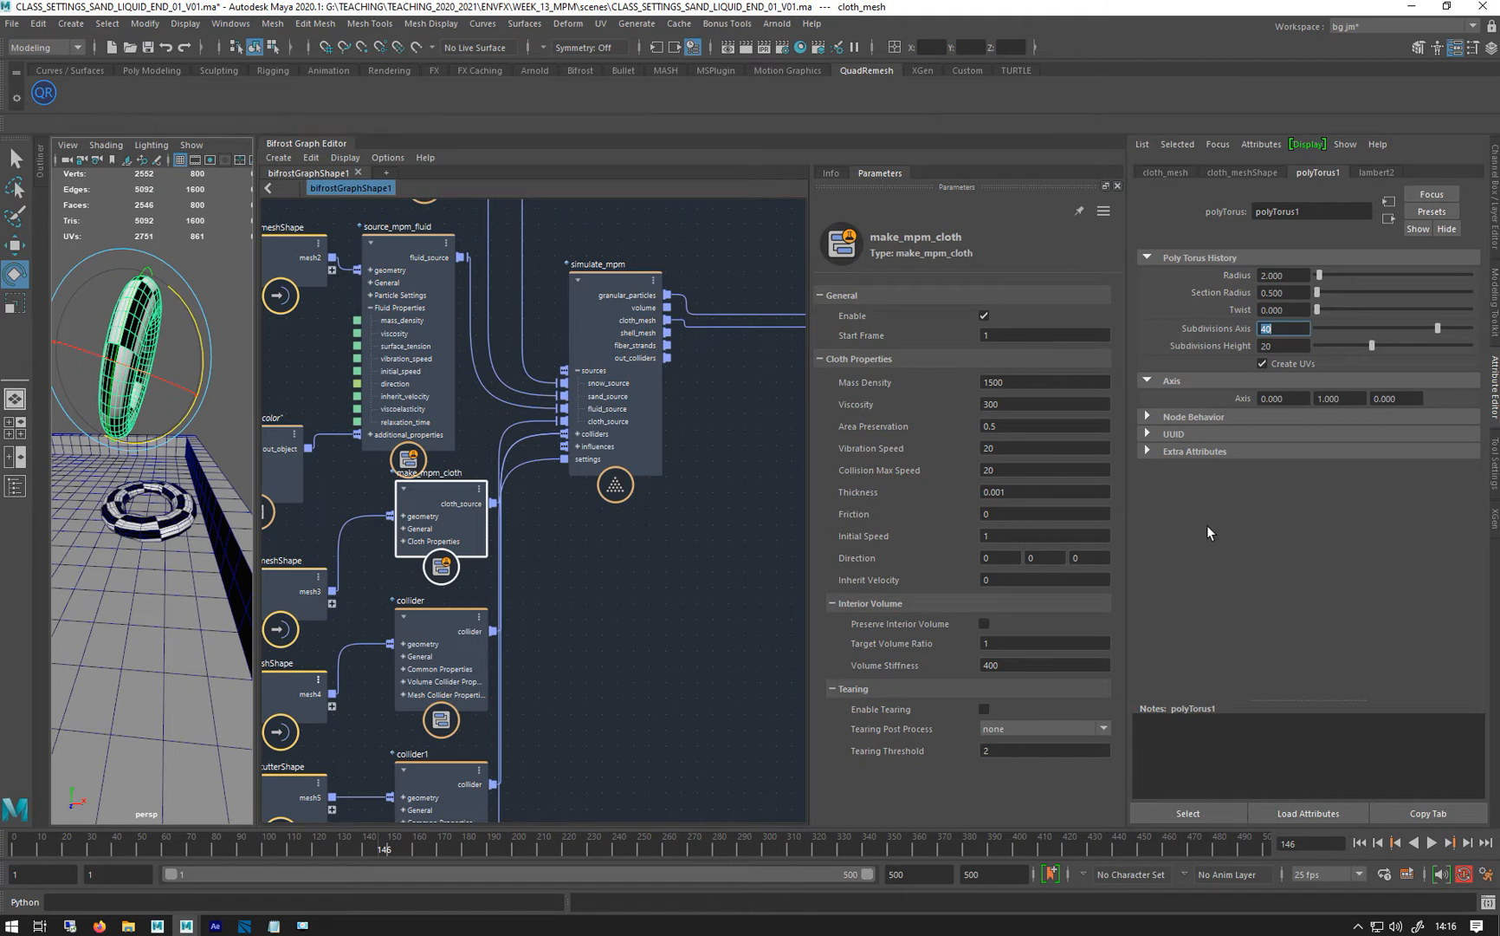
{"action": "type", "text": "60"}
{"action": "key", "text": "Return"}
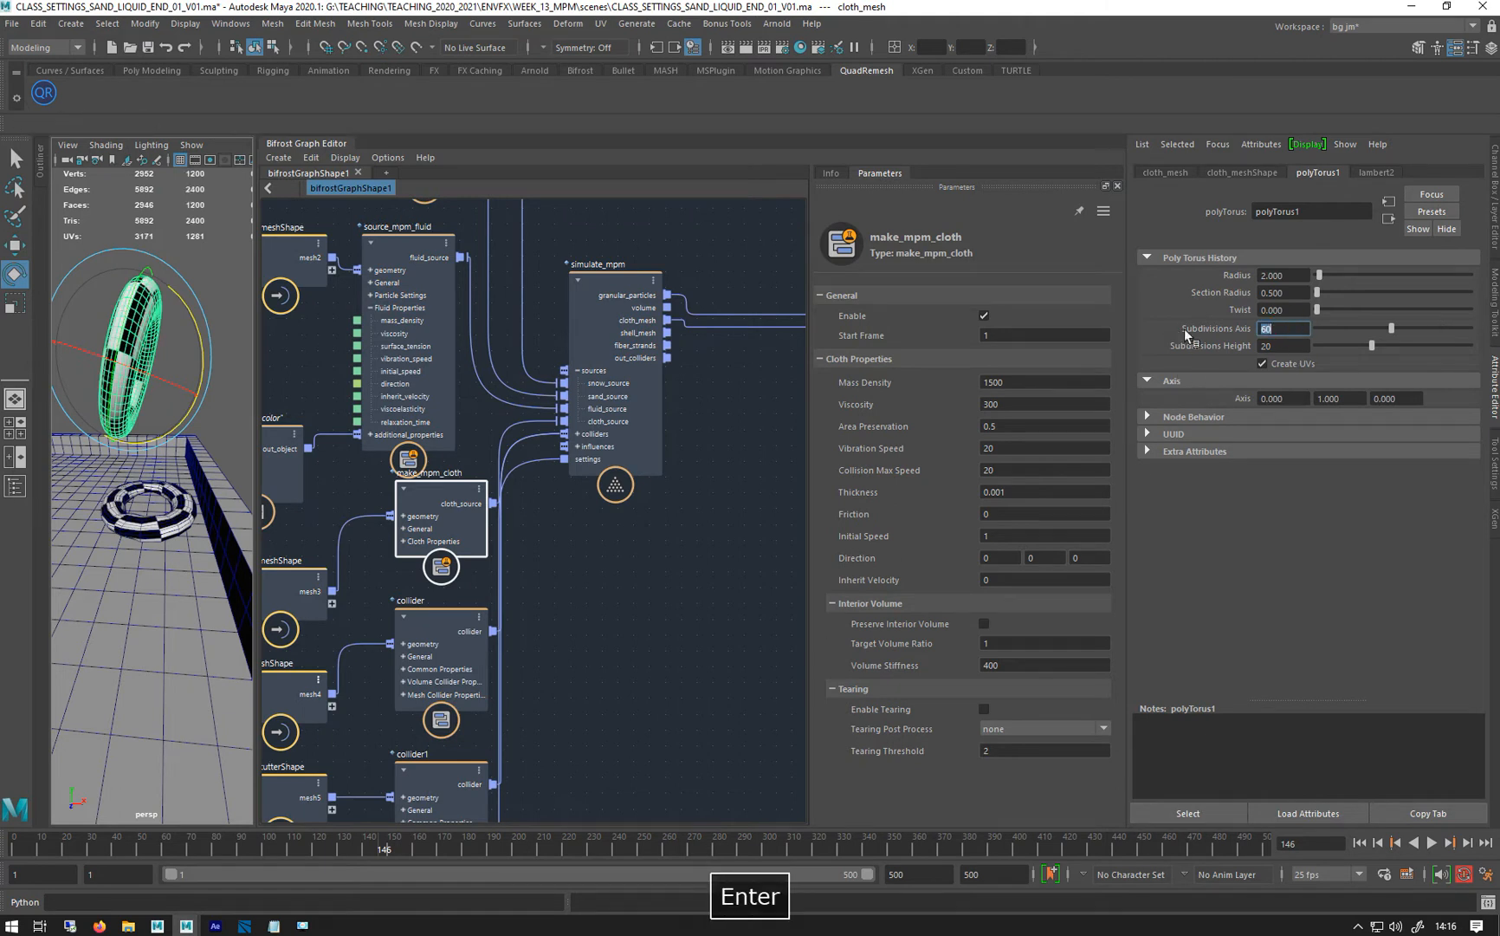
Set the cloth torus's Subdivisions Height to 40 and its Subdivisions Axis to 80
{"action": "double_click", "coordinate": [1273, 345]}
{"action": "type", "text": "40"}
{"action": "key", "text": "Return"}
{"action": "double_click", "coordinate": [1284, 328]}
{"action": "type", "text": "80"}
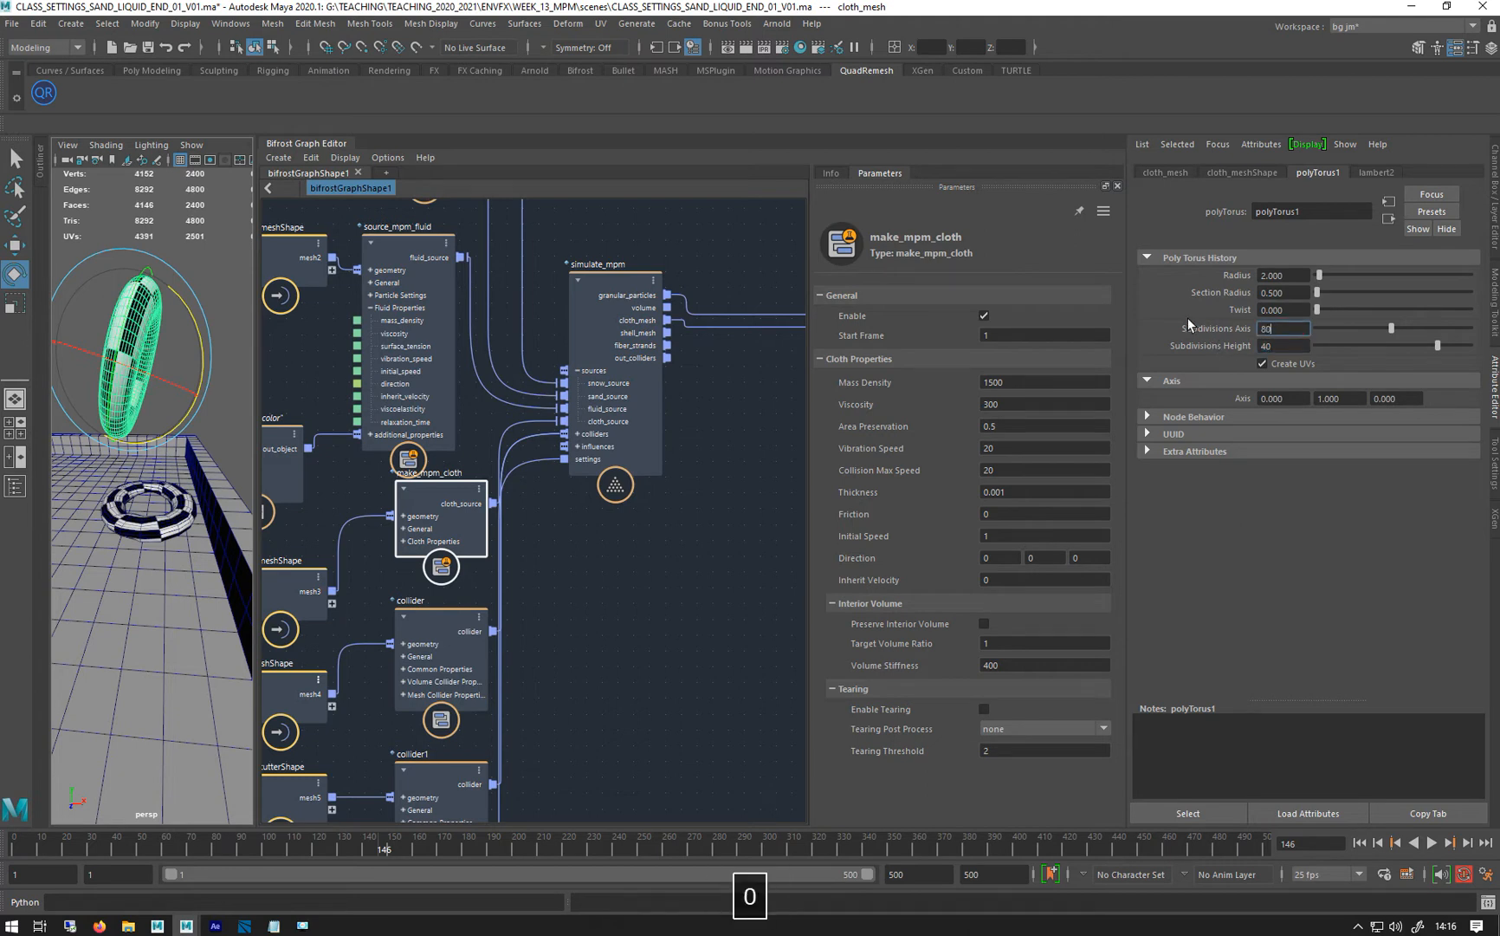
{"action": "key", "text": "Return"}
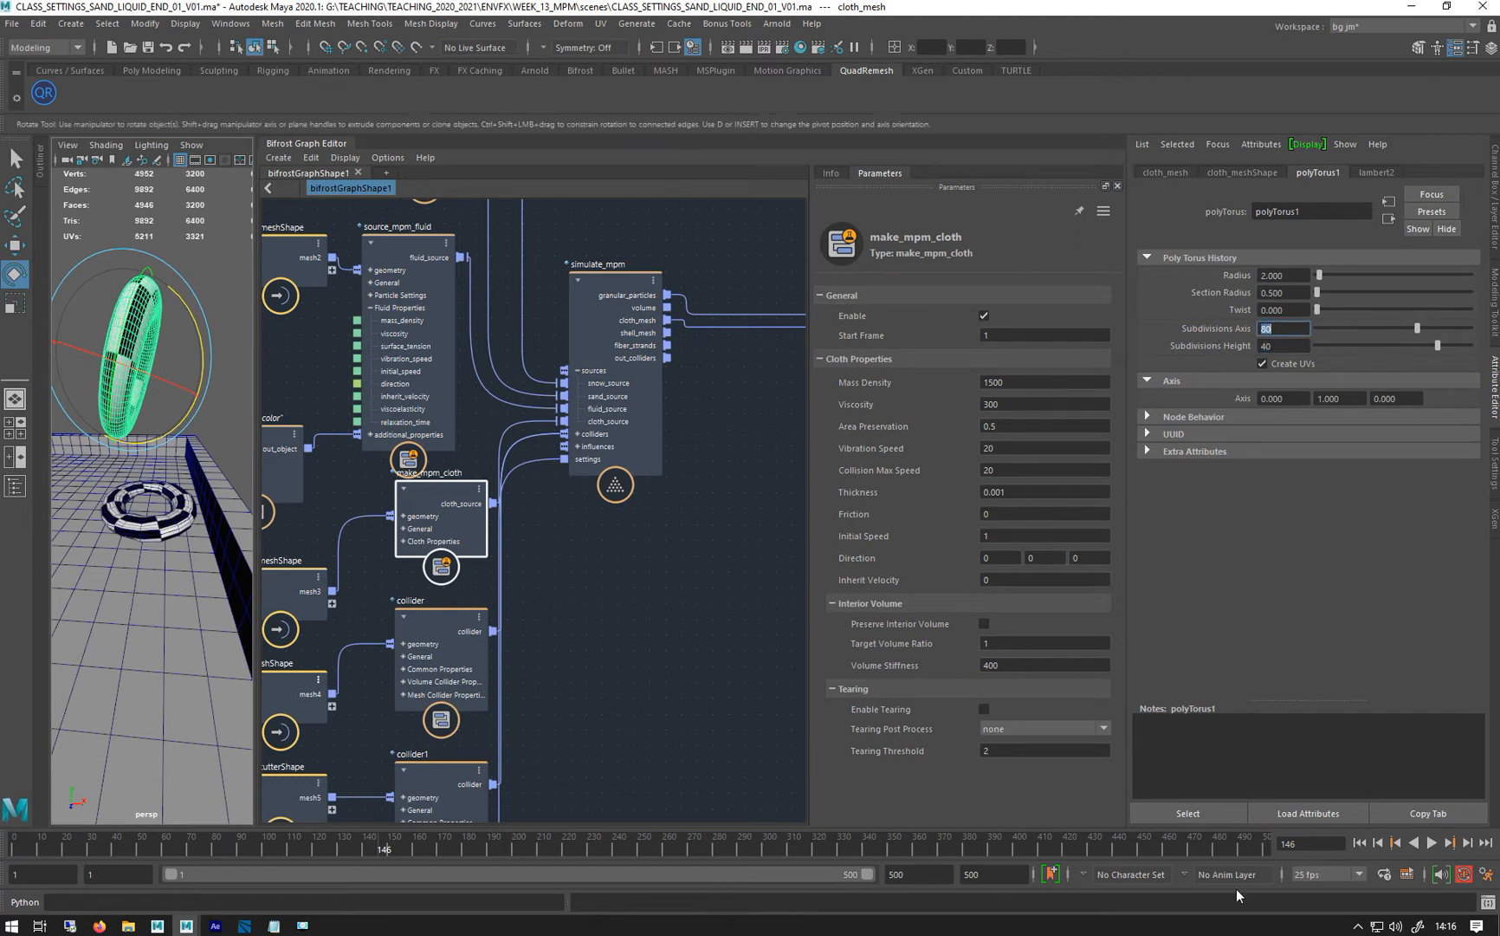
Return to the first frame, hide the Attribute Editor and widen the viewport beside the Bifrost graph
{"action": "left_click", "coordinate": [1360, 844]}
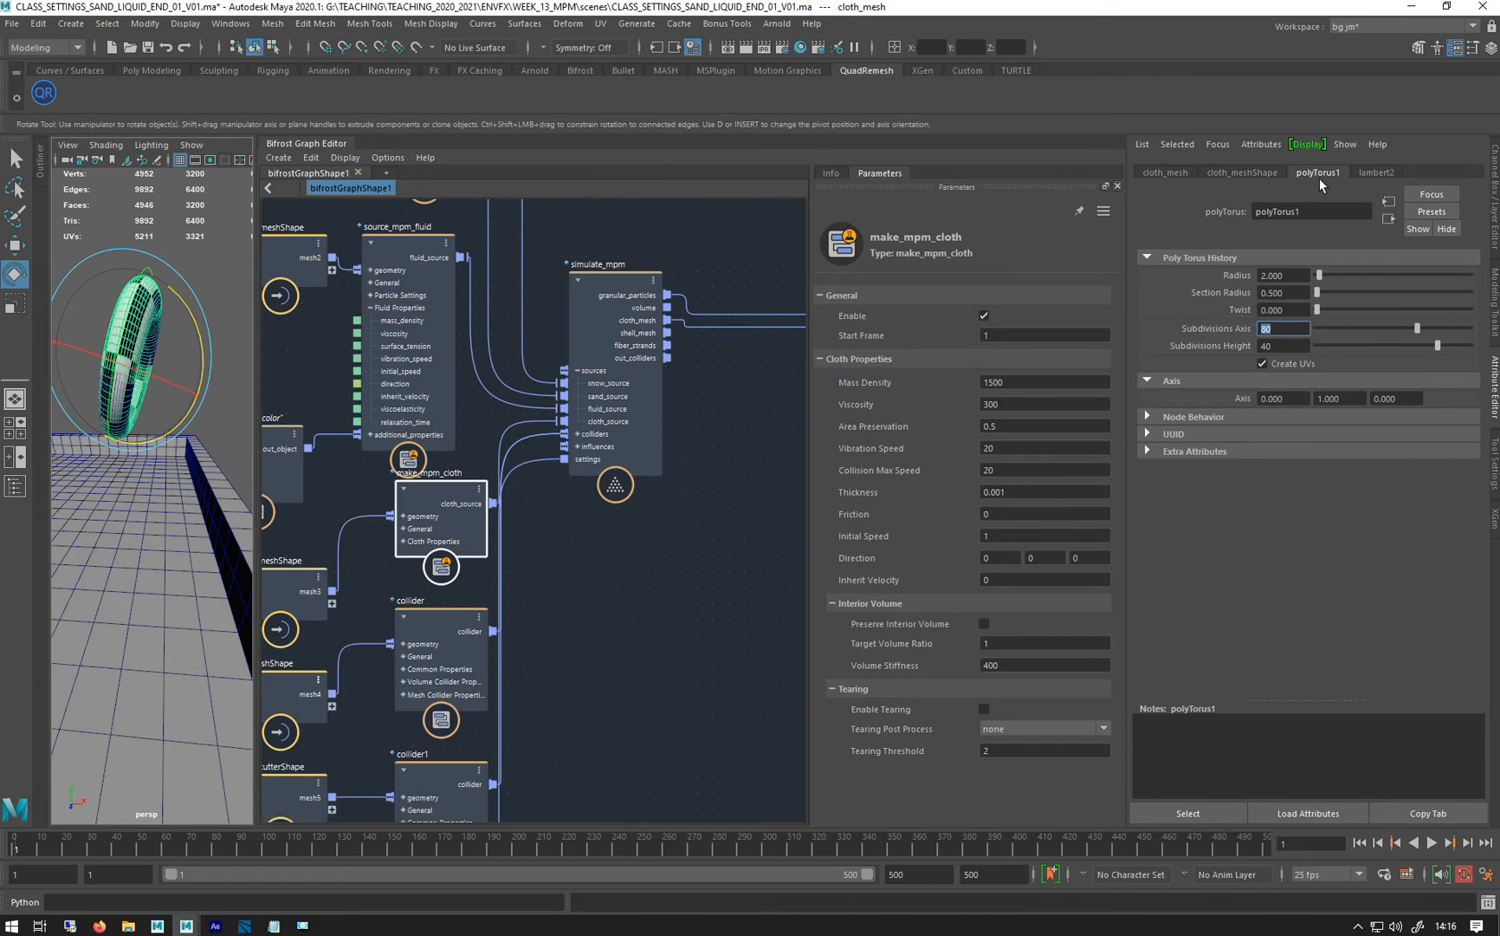
{"action": "left_click", "coordinate": [1493, 408]}
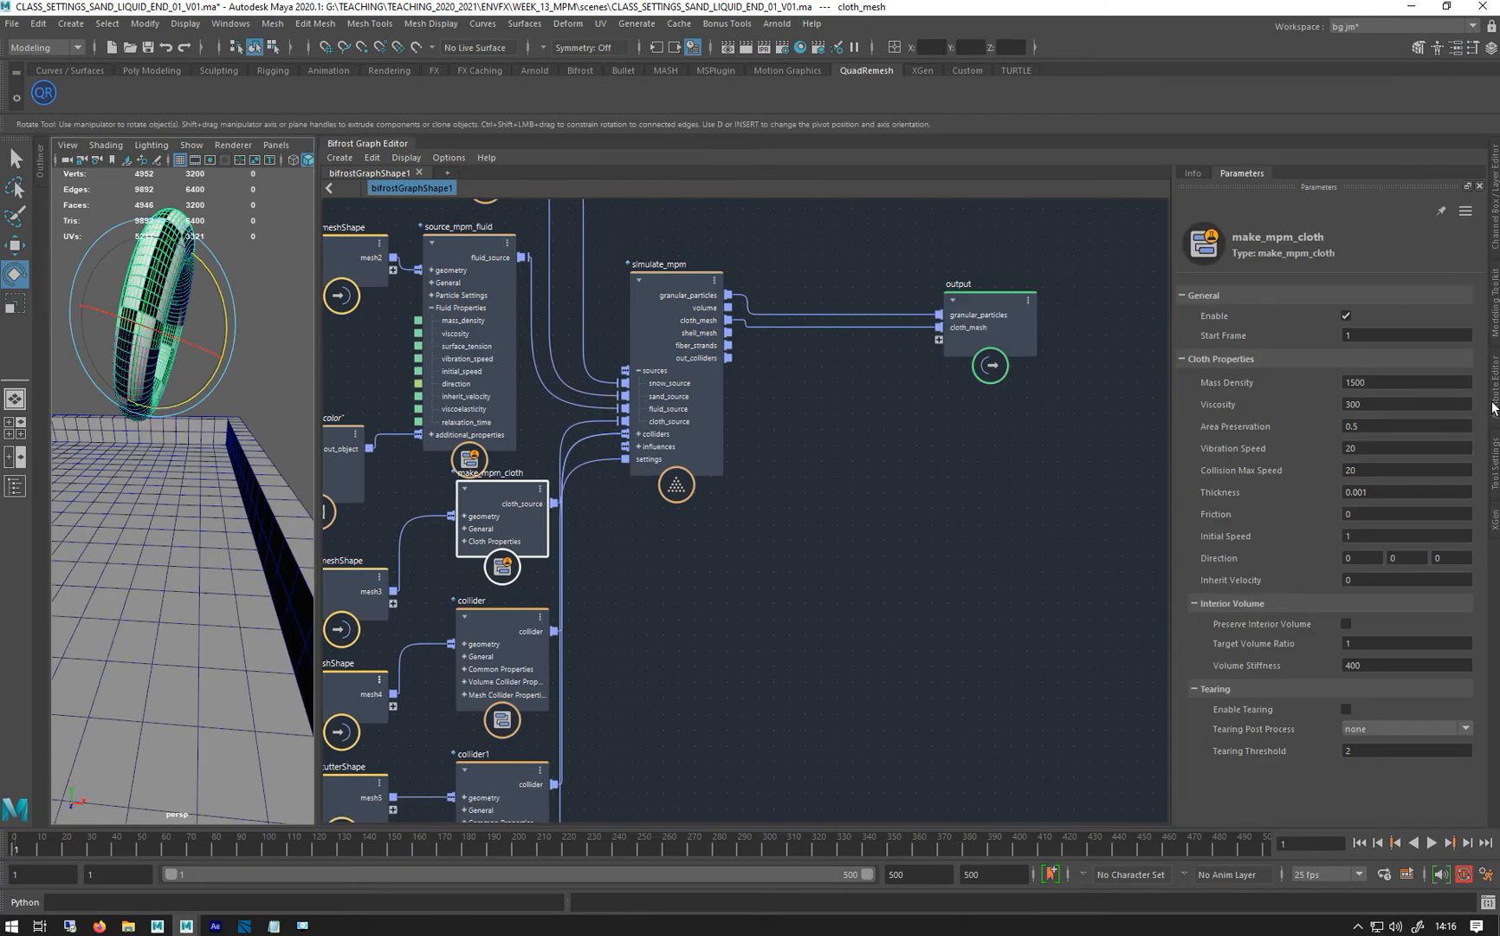
{"action": "left_click_drag", "start_coordinate": [84, 539], "coordinate": [199, 520], "text": "alt"}
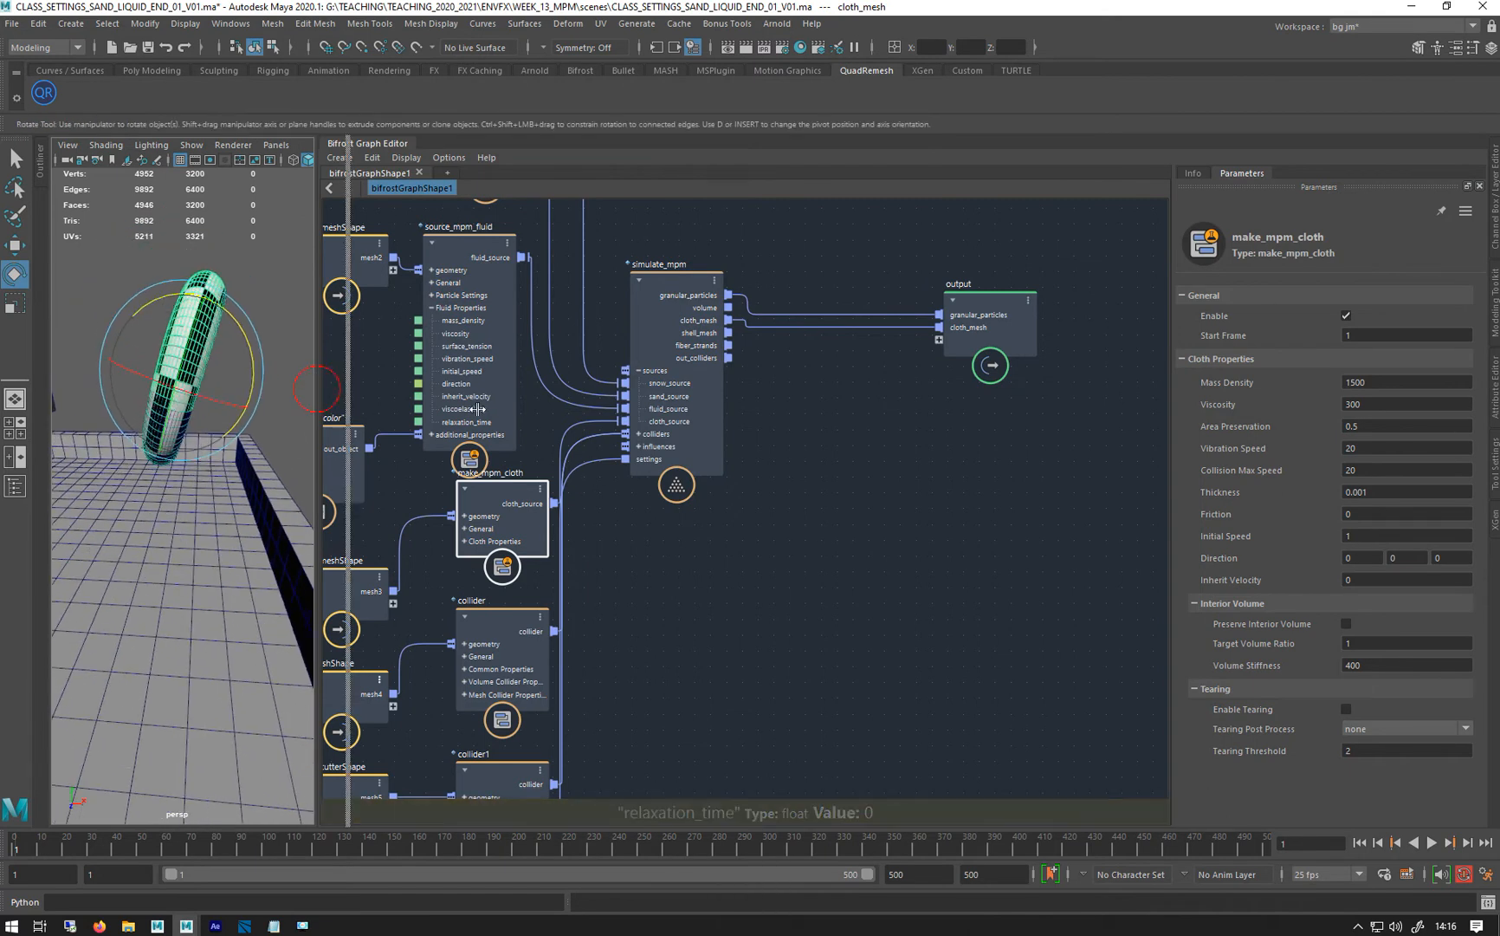
{"action": "left_click_drag", "start_coordinate": [319, 390], "coordinate": [693, 390]}
{"action": "middle_click_drag", "start_coordinate": [967, 292], "coordinate": [1016, 199], "text": "alt"}
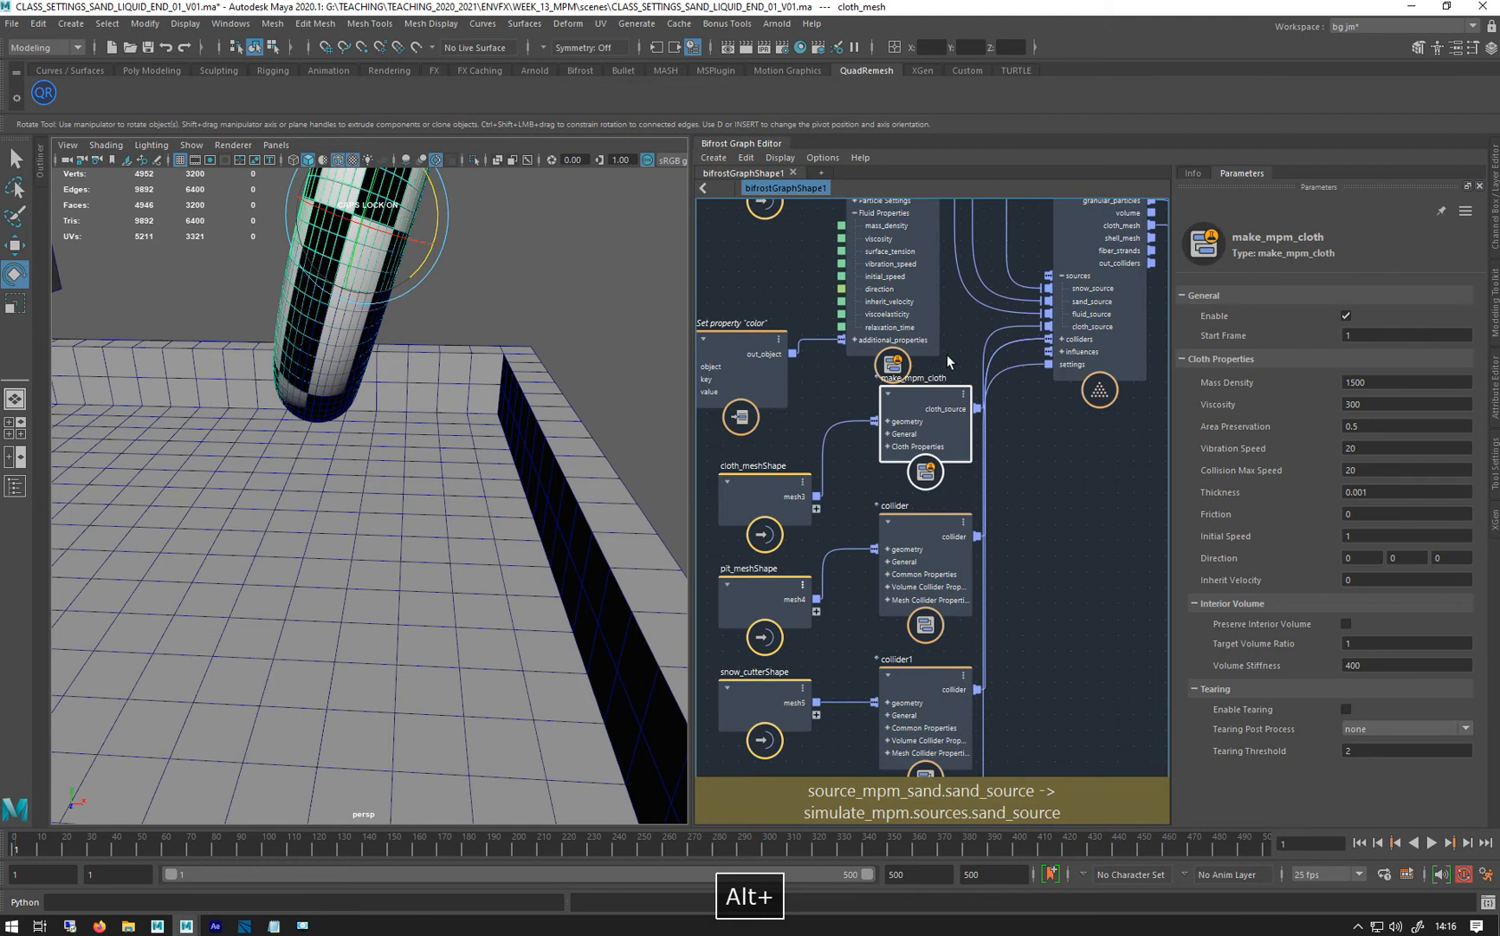
{"action": "right_click_drag", "start_coordinate": [287, 489], "coordinate": [283, 531], "text": "alt"}
{"action": "left_click_drag", "start_coordinate": [283, 530], "coordinate": [321, 520], "text": "alt"}
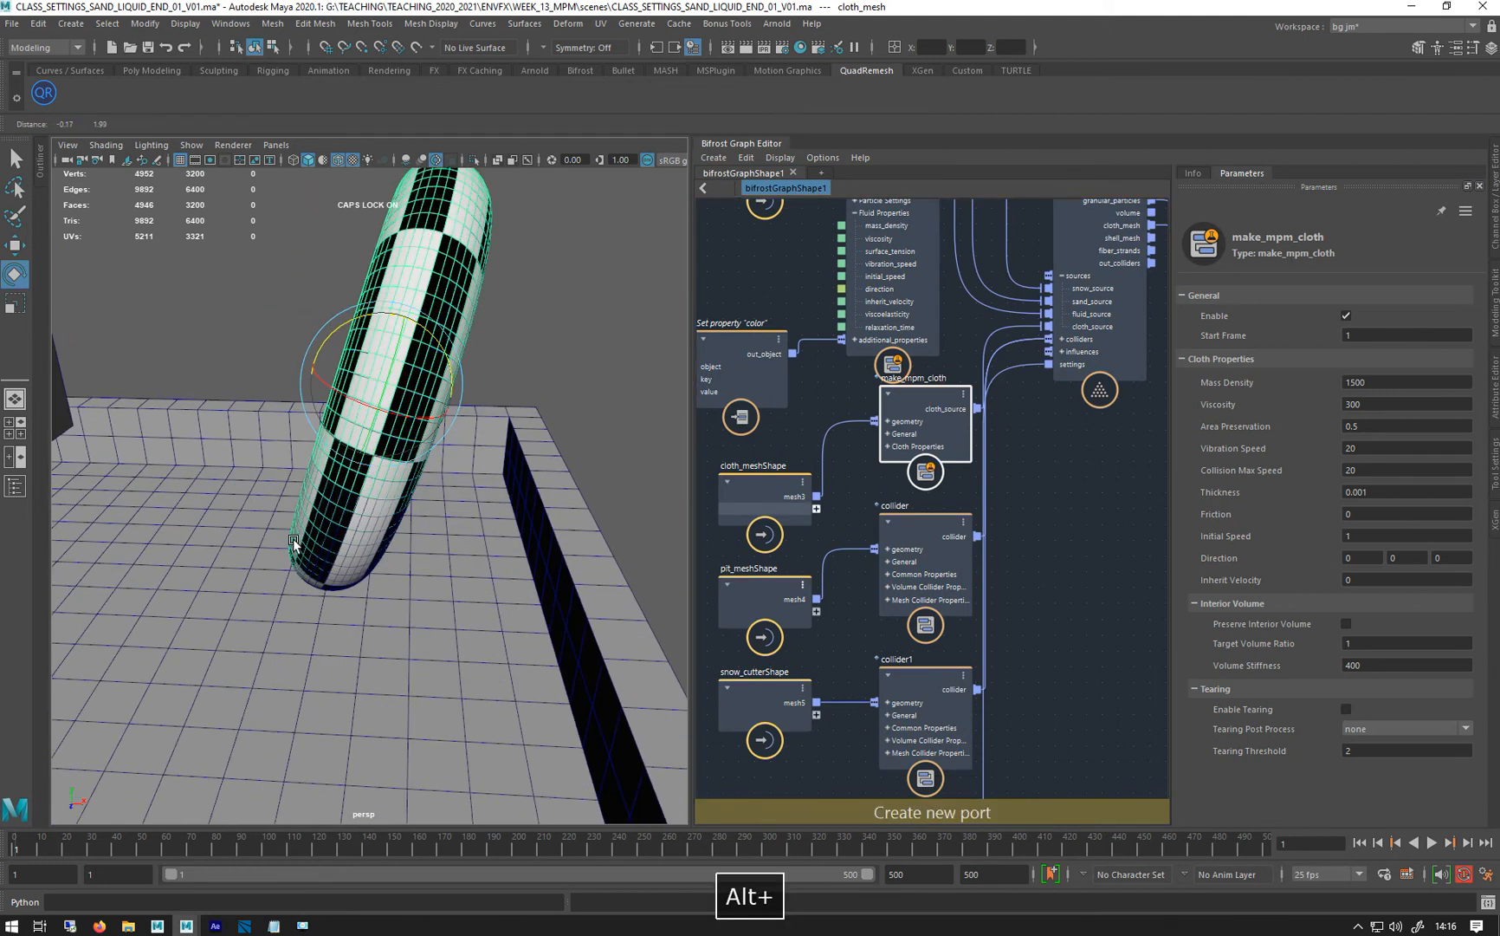
Collapse the Fluid Properties group on the source_mpm_fluid node and run the simulation with the denser torus
{"action": "middle_click_drag", "start_coordinate": [870, 375], "coordinate": [853, 473], "text": "alt"}
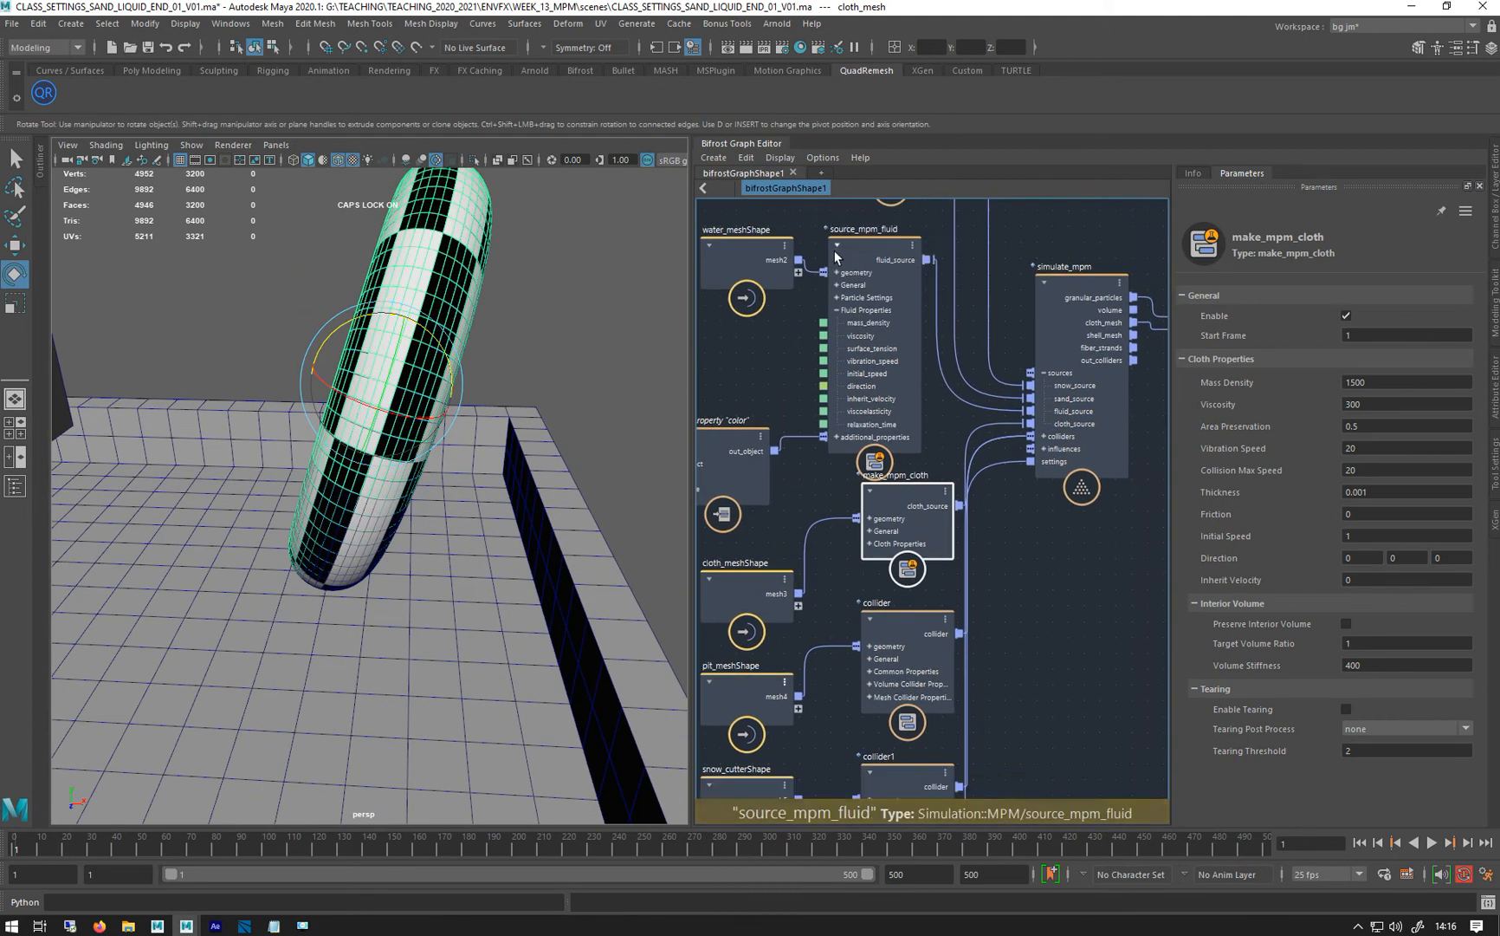
{"action": "left_click", "coordinate": [835, 309]}
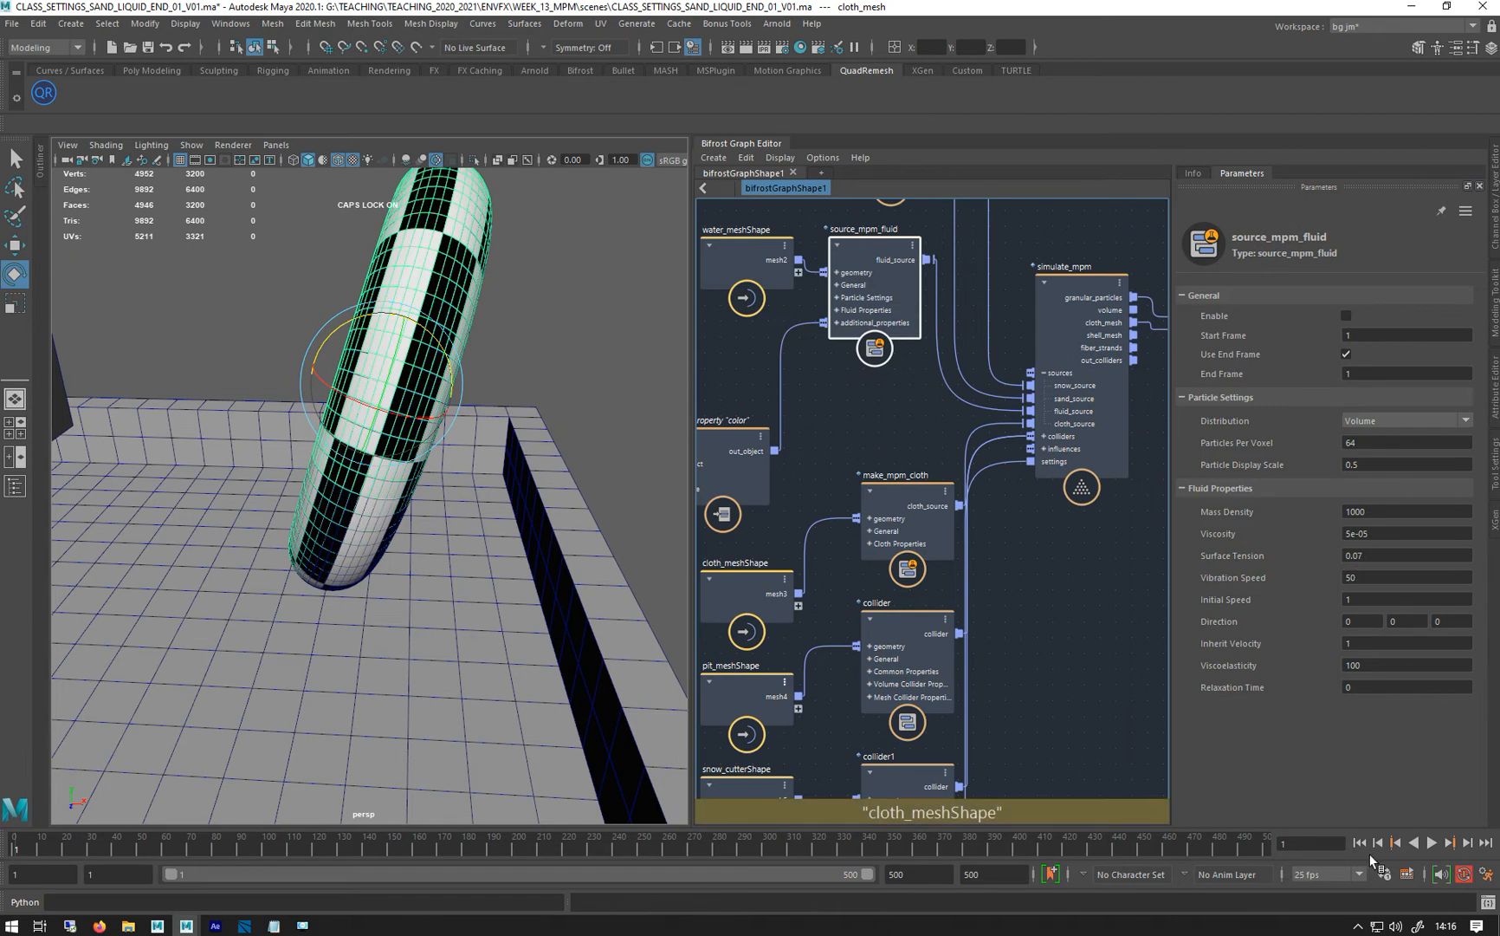
{"action": "middle_click_drag", "start_coordinate": [396, 628], "coordinate": [395, 598], "text": "alt"}
{"action": "right_click_drag", "start_coordinate": [395, 598], "coordinate": [251, 554], "text": "alt"}
{"action": "left_click", "coordinate": [1431, 842]}
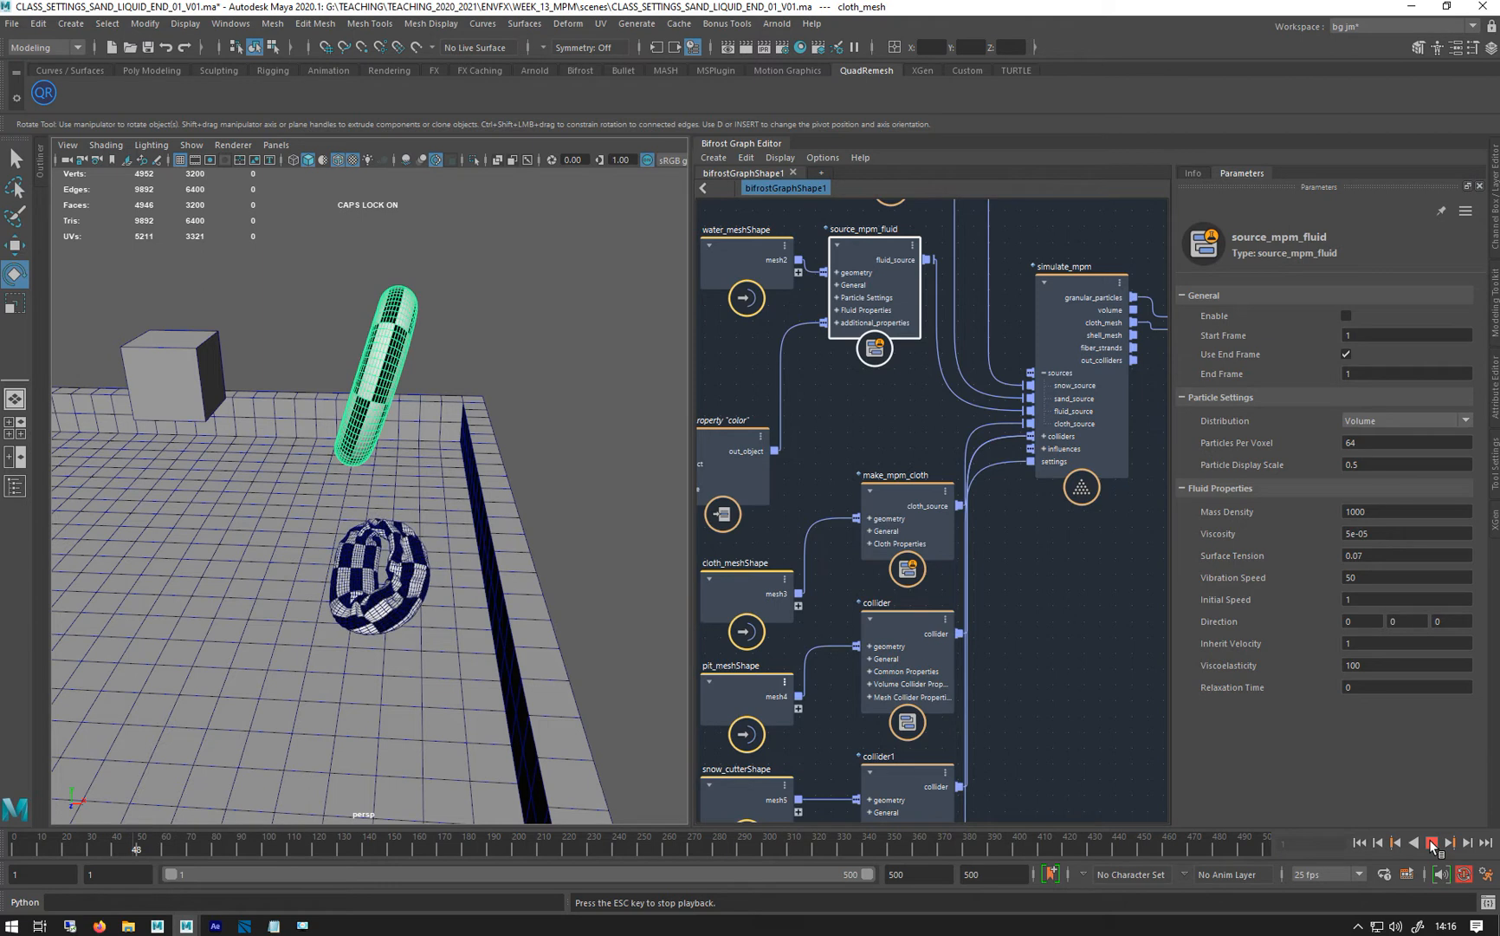
{"action": "left_click", "coordinate": [1431, 842]}
Read the make_mpm_cloth node's documentation on mass density and viscosity, and return to its parameters
{"action": "left_click", "coordinate": [905, 520]}
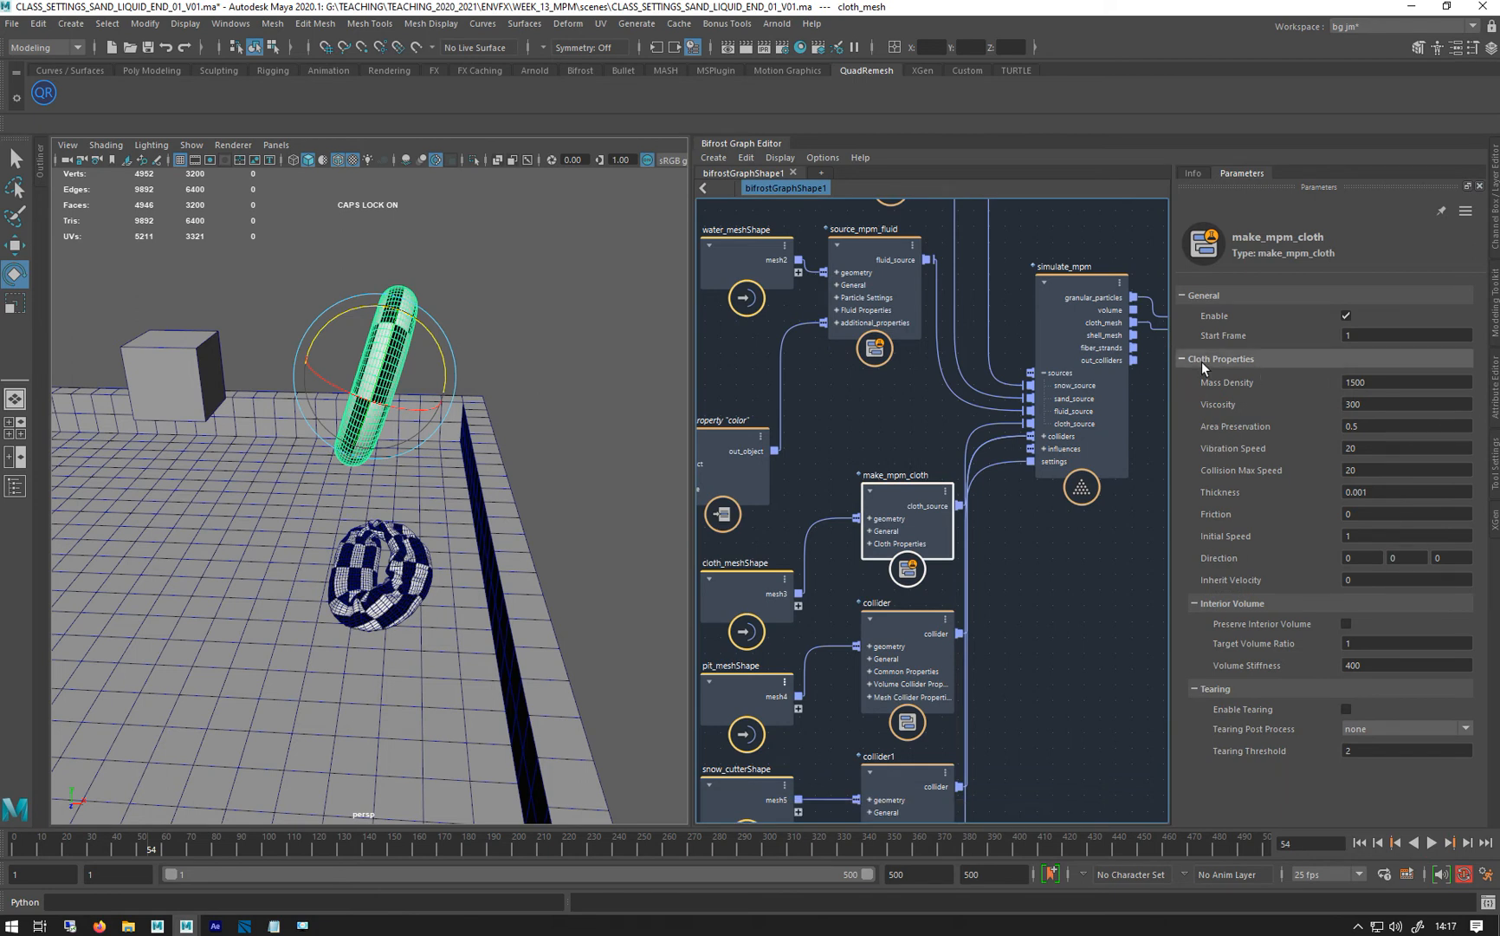
{"action": "double_click", "coordinate": [1397, 385]}
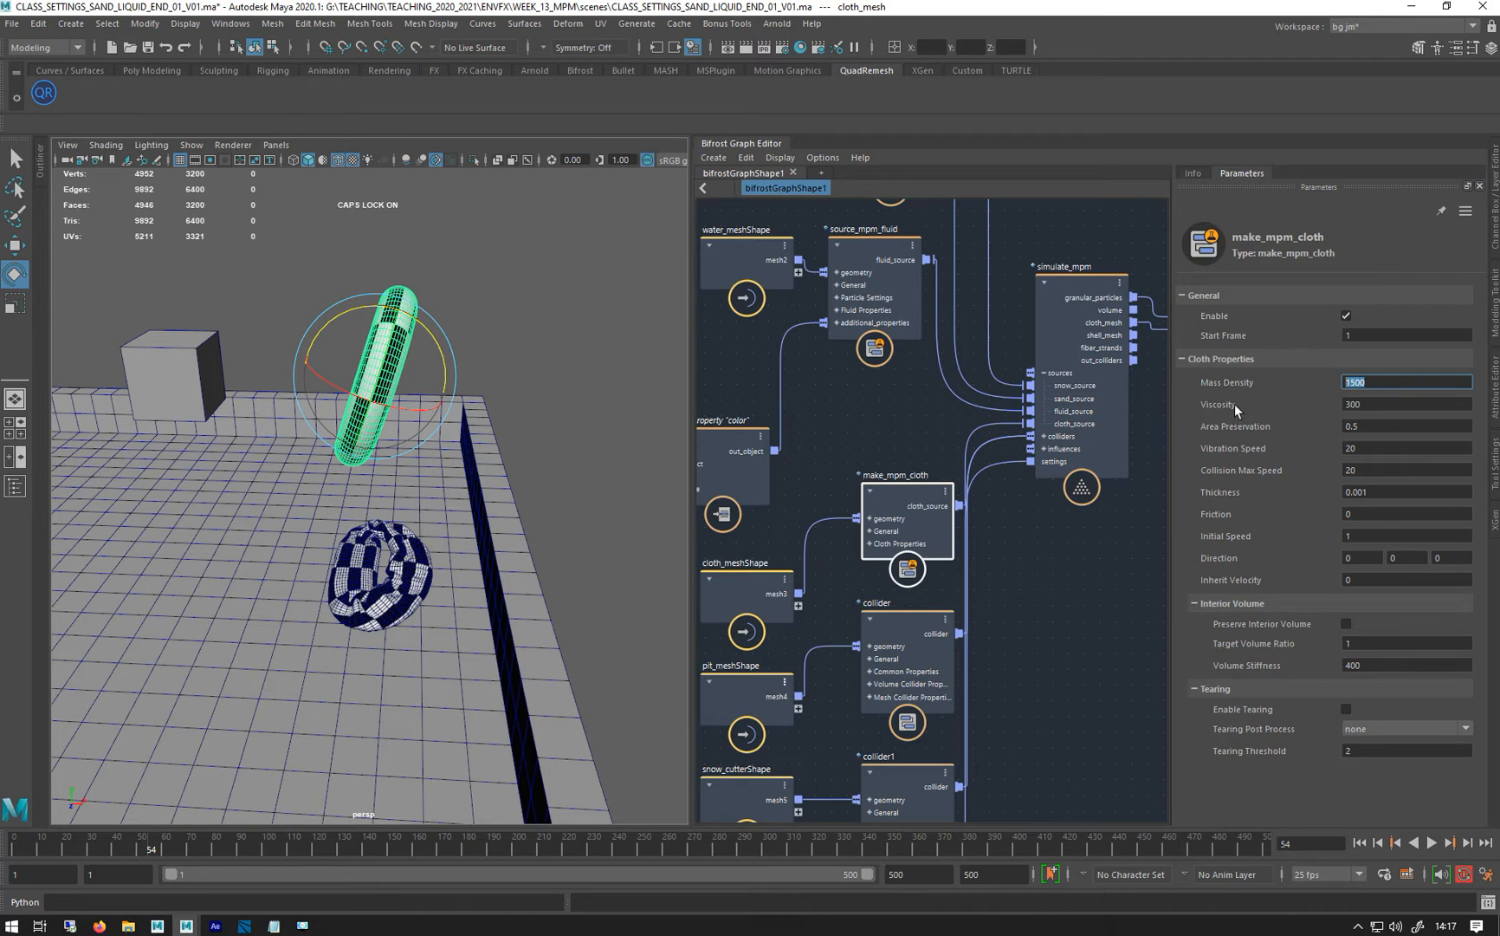
{"action": "left_click", "coordinate": [1195, 174]}
{"action": "scroll", "coordinate": [1378, 567], "scroll_direction": "down", "scroll_amount": 5}
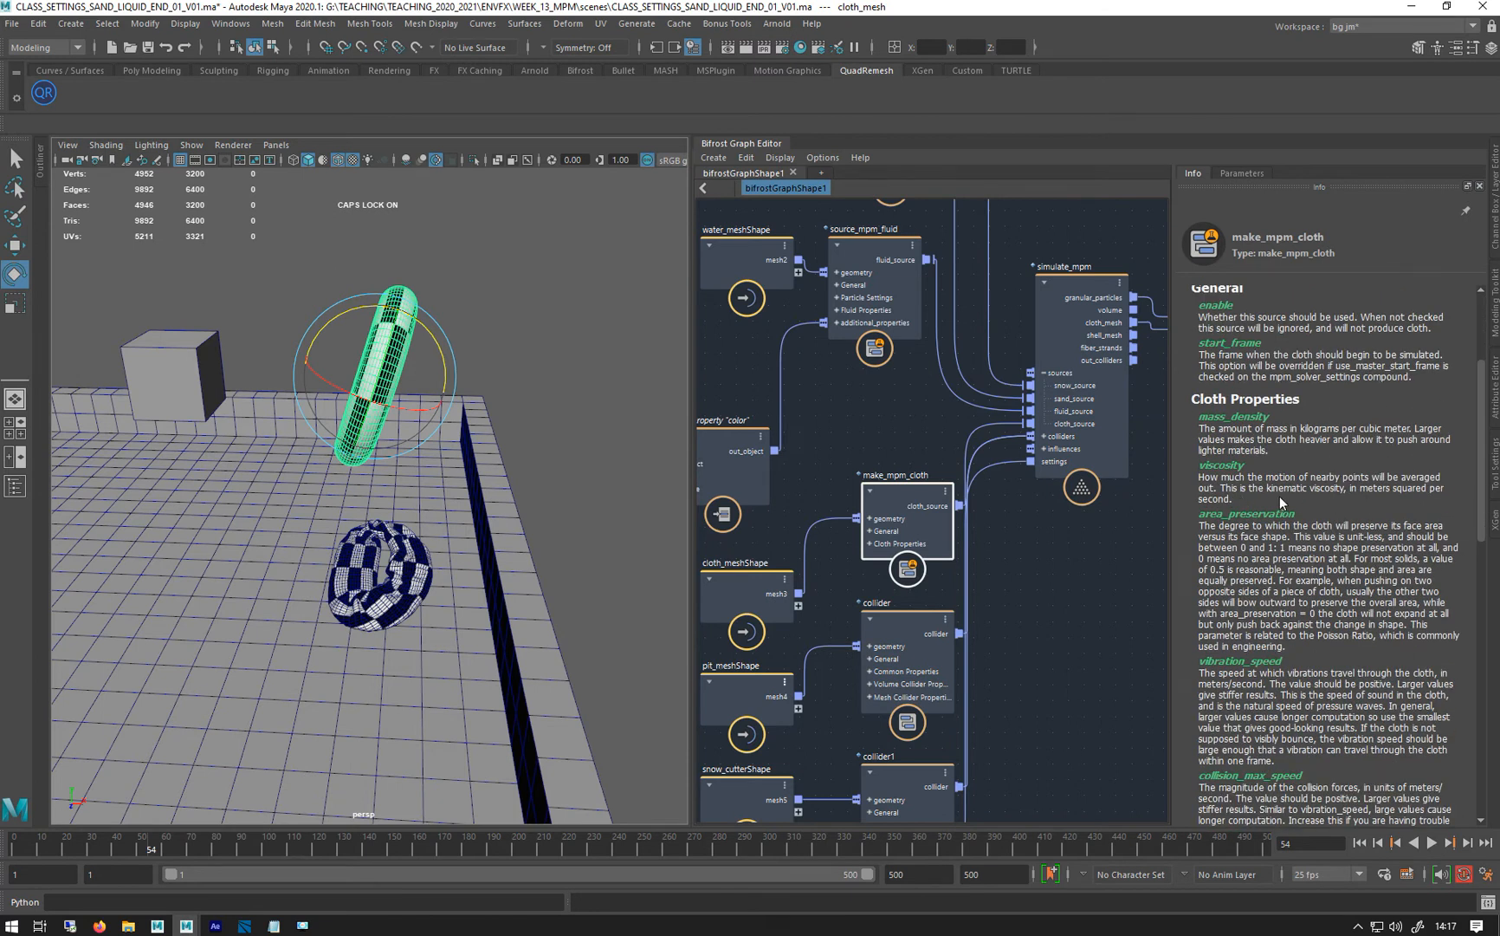
{"action": "left_click", "coordinate": [1239, 172]}
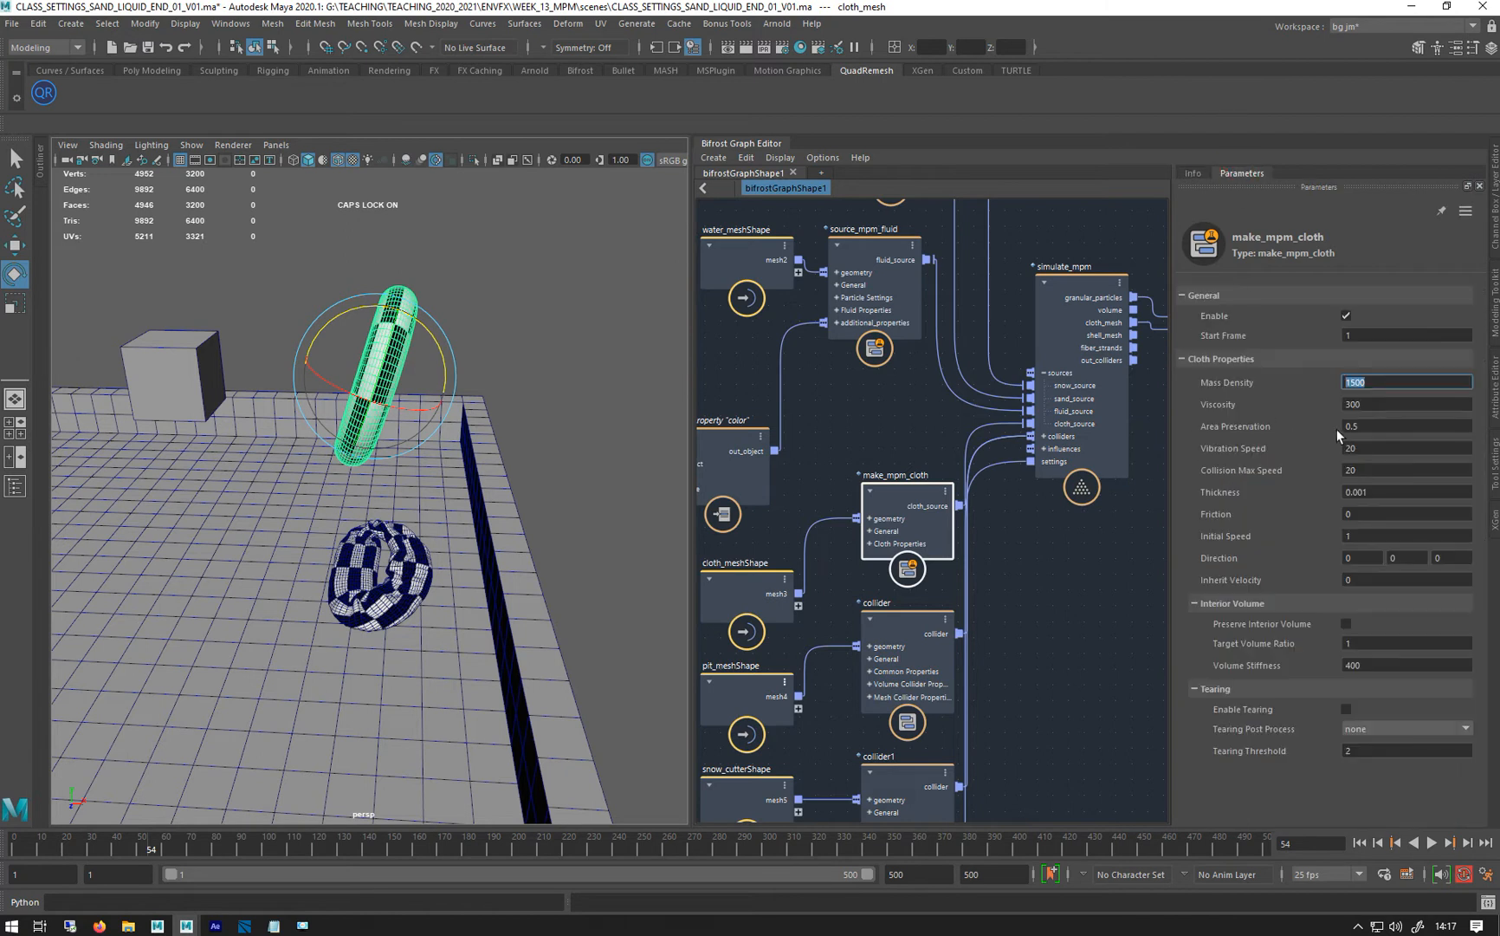
Test the cloth simulation with the make_mpm_cloth Viscosity at 0, and restore the Viscosity to 300
{"action": "left_click", "coordinate": [1390, 404]}
{"action": "type", "text": "0"}
{"action": "key", "text": "Return"}
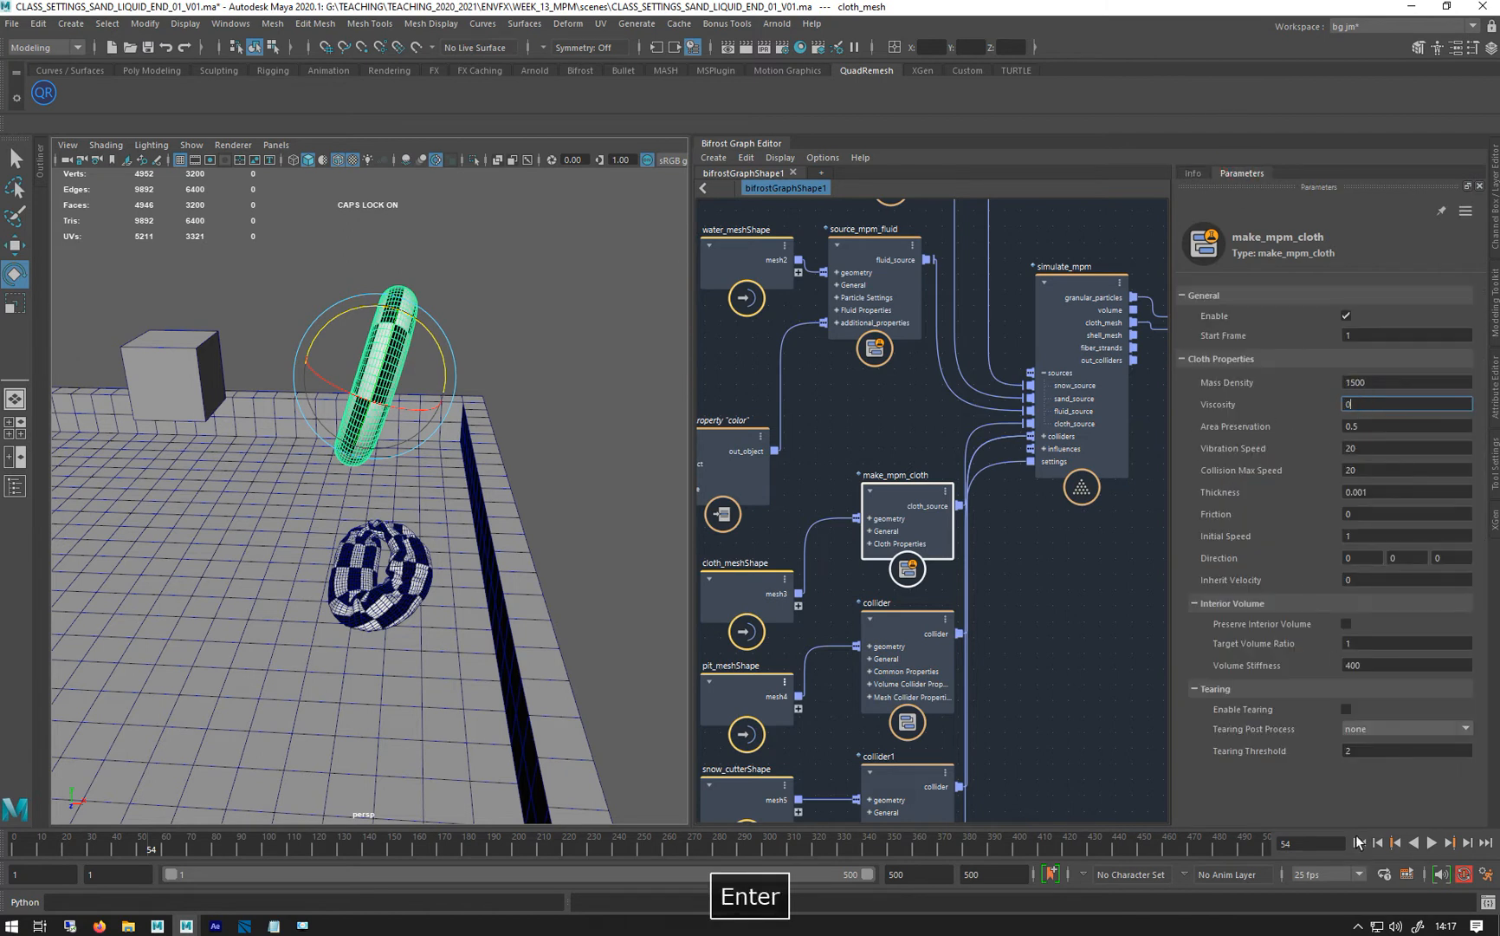
{"action": "left_click", "coordinate": [1435, 841]}
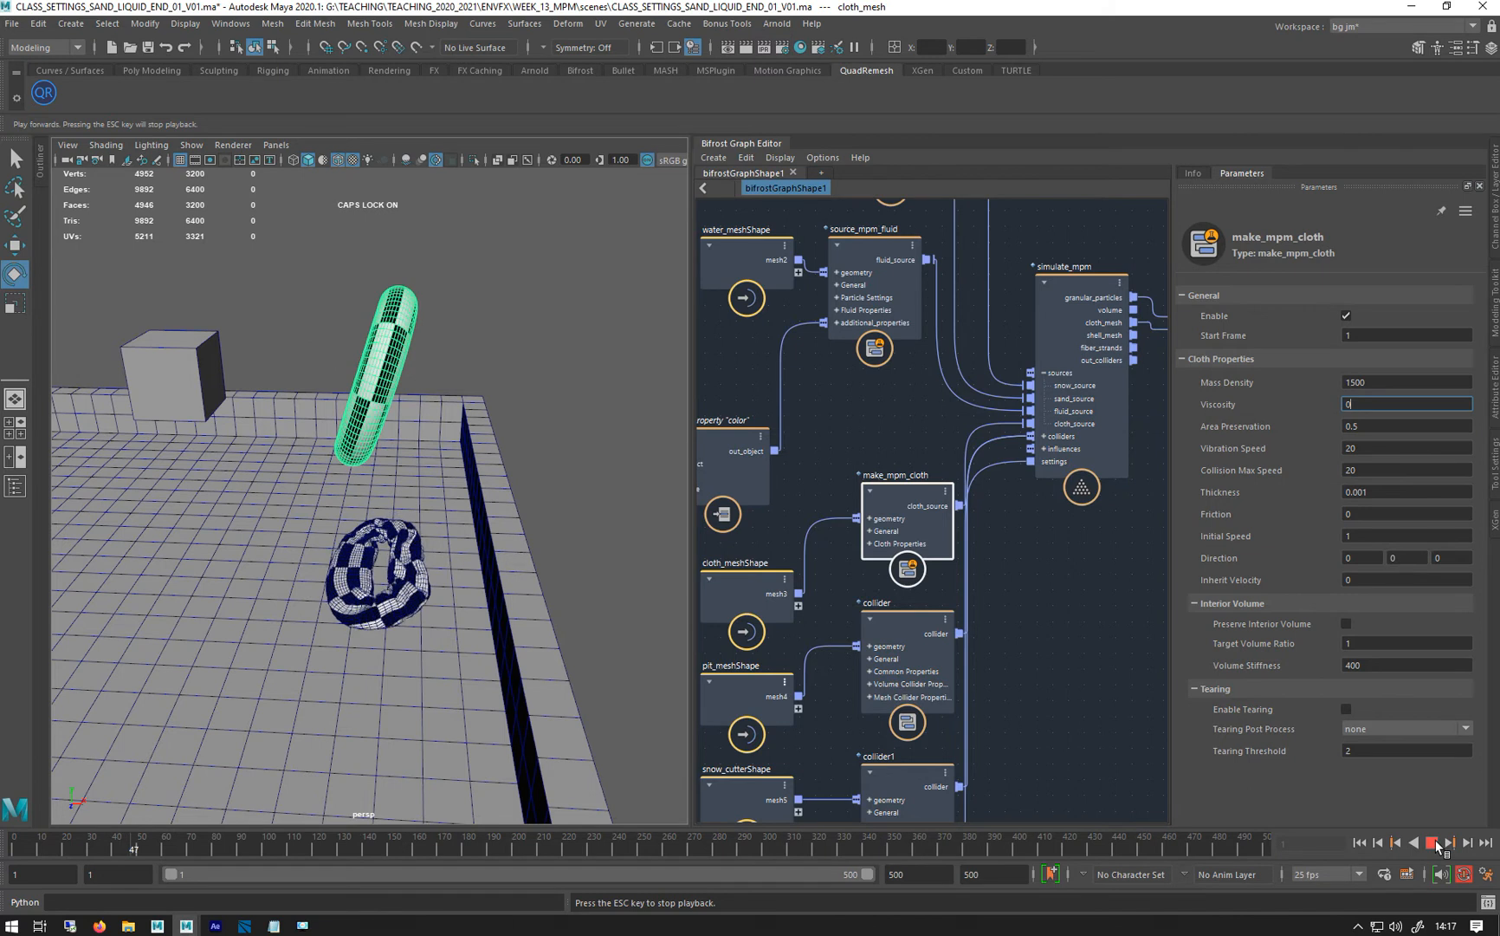
{"action": "key", "text": "Escape"}
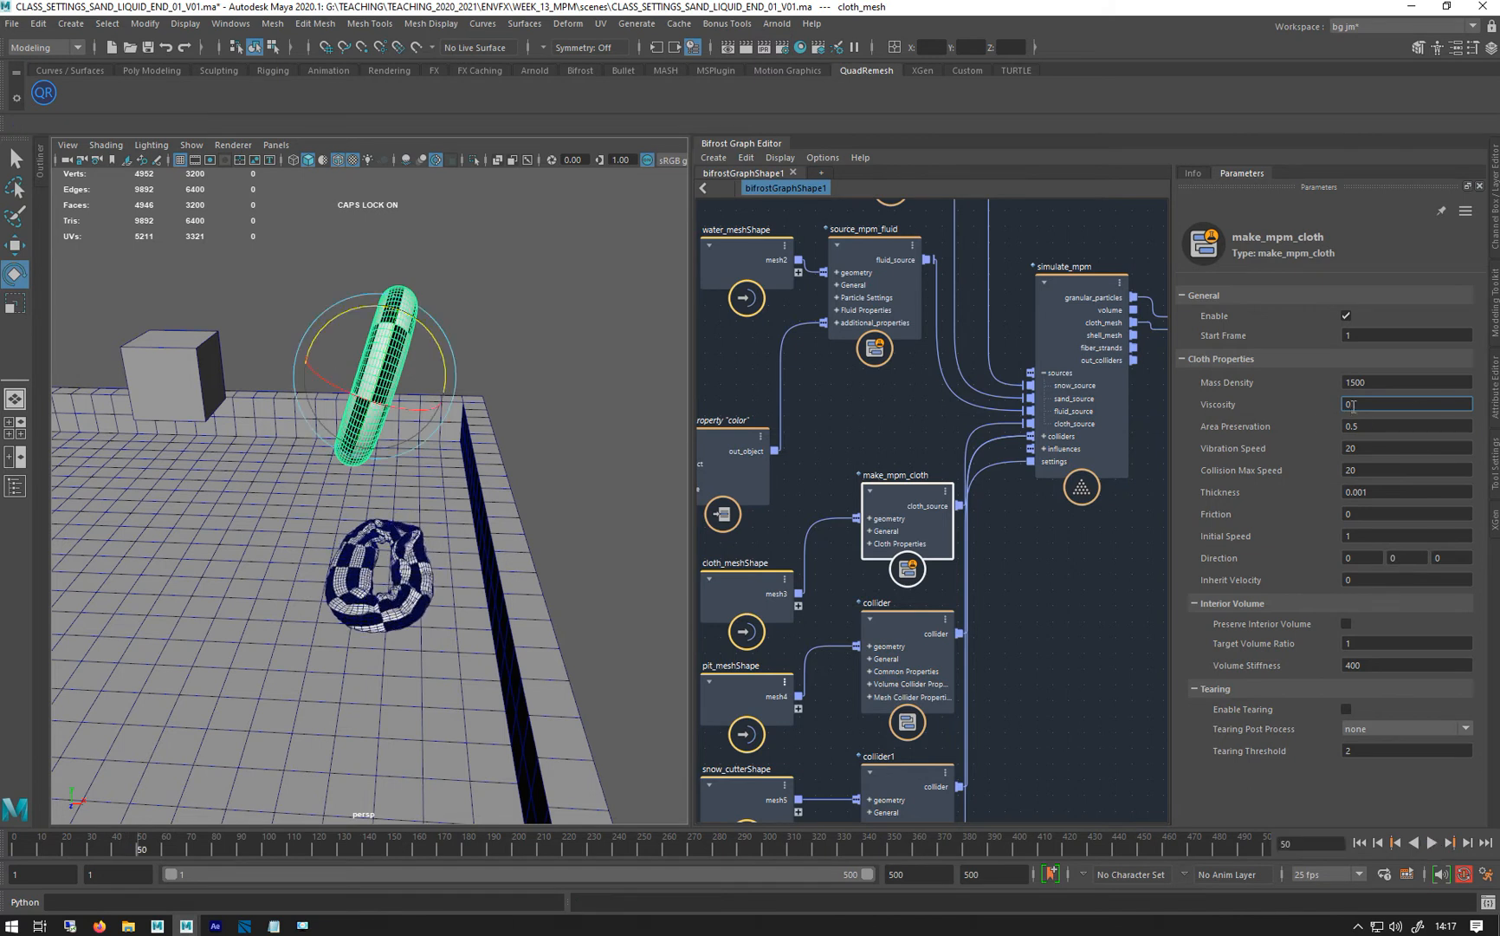
{"action": "type", "text": "300"}
{"action": "key", "text": "Return"}
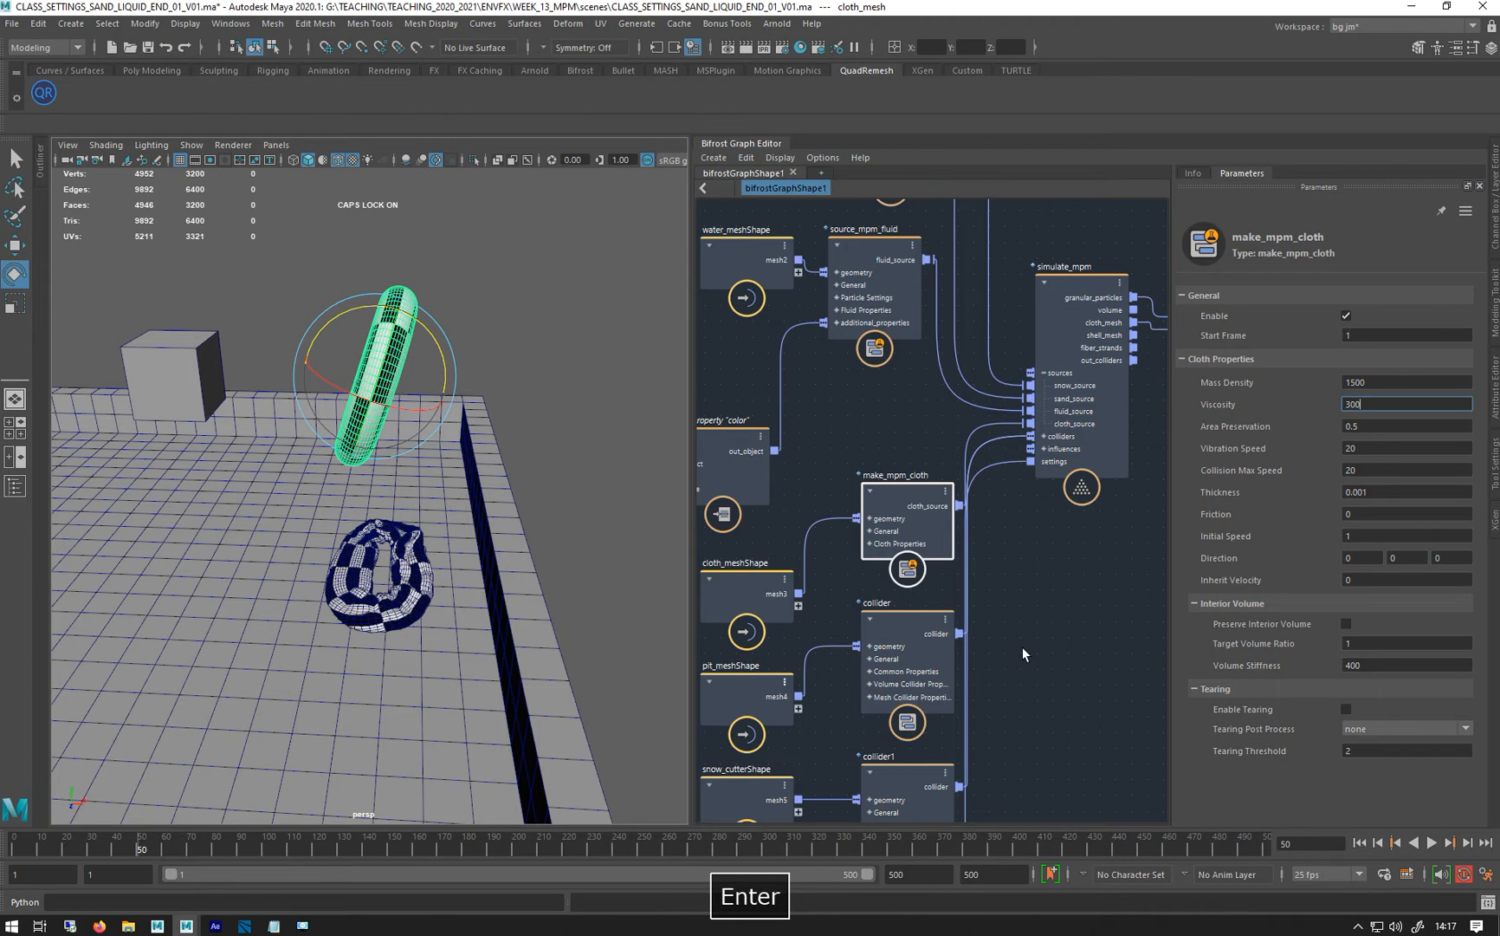
Inspect the mpm_solver_settings node's parameters, in particular Scene Units In Meters
{"action": "middle_click_drag", "start_coordinate": [1005, 598], "coordinate": [982, 270]}
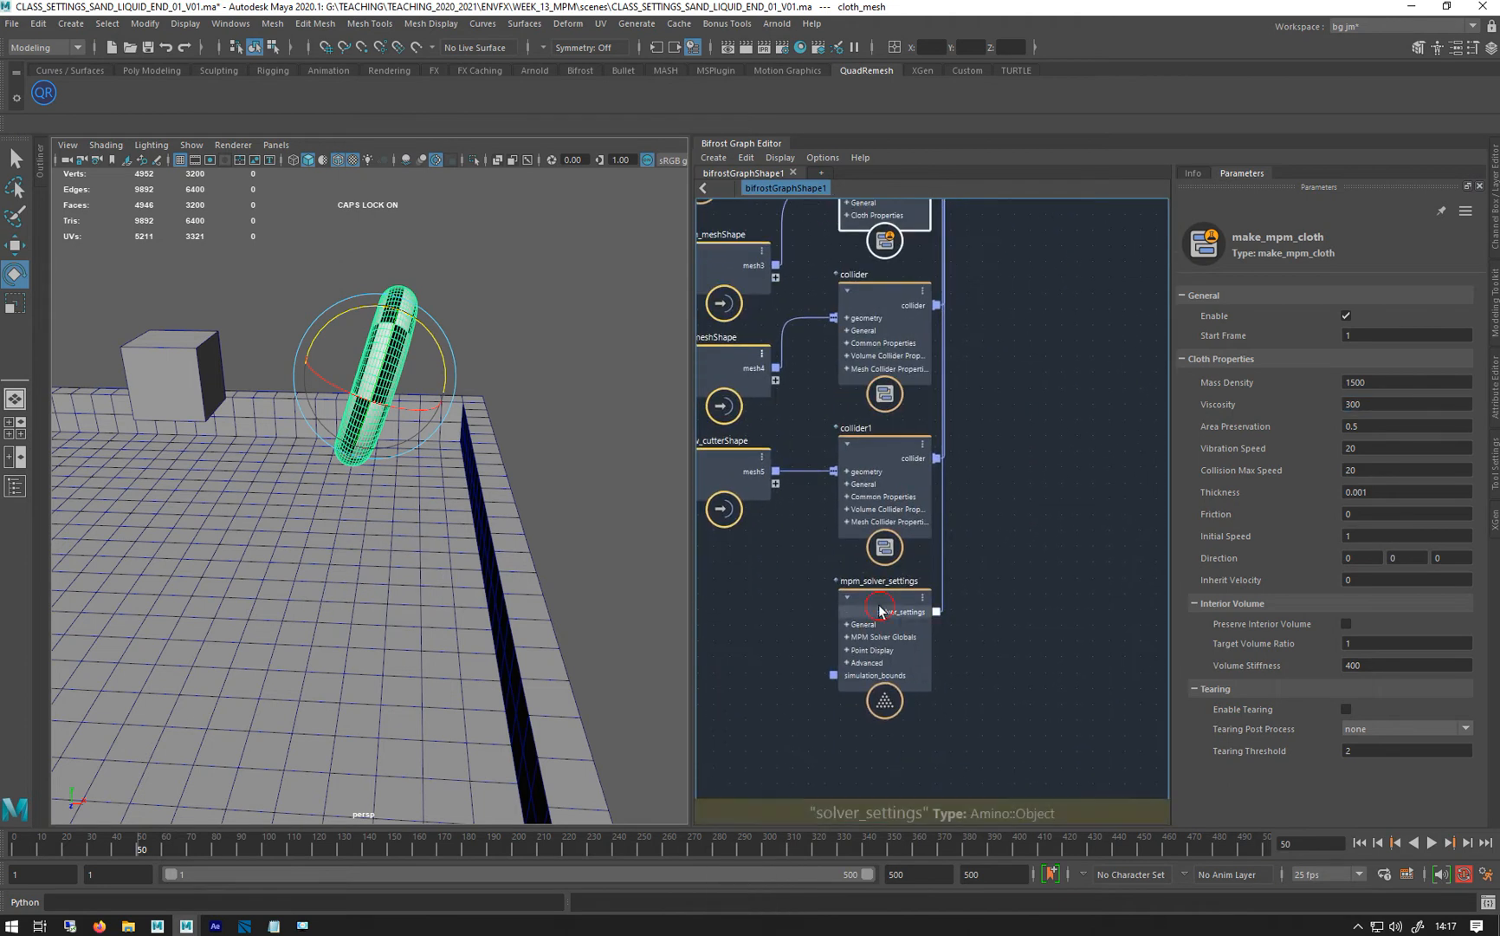
{"action": "left_click", "coordinate": [892, 598]}
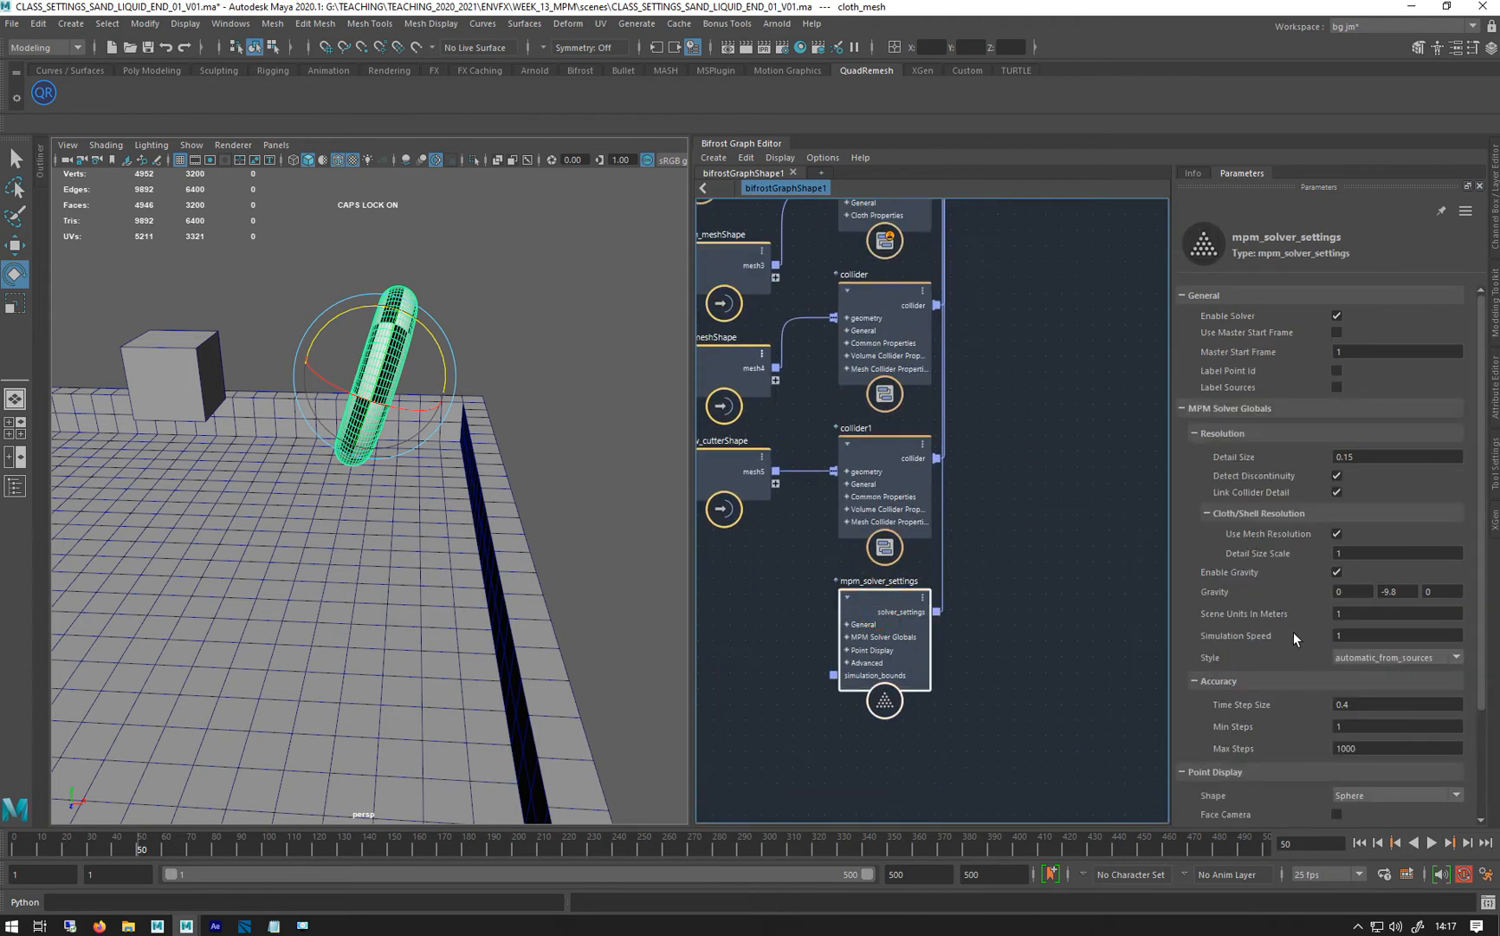
{"action": "left_click", "coordinate": [1356, 613]}
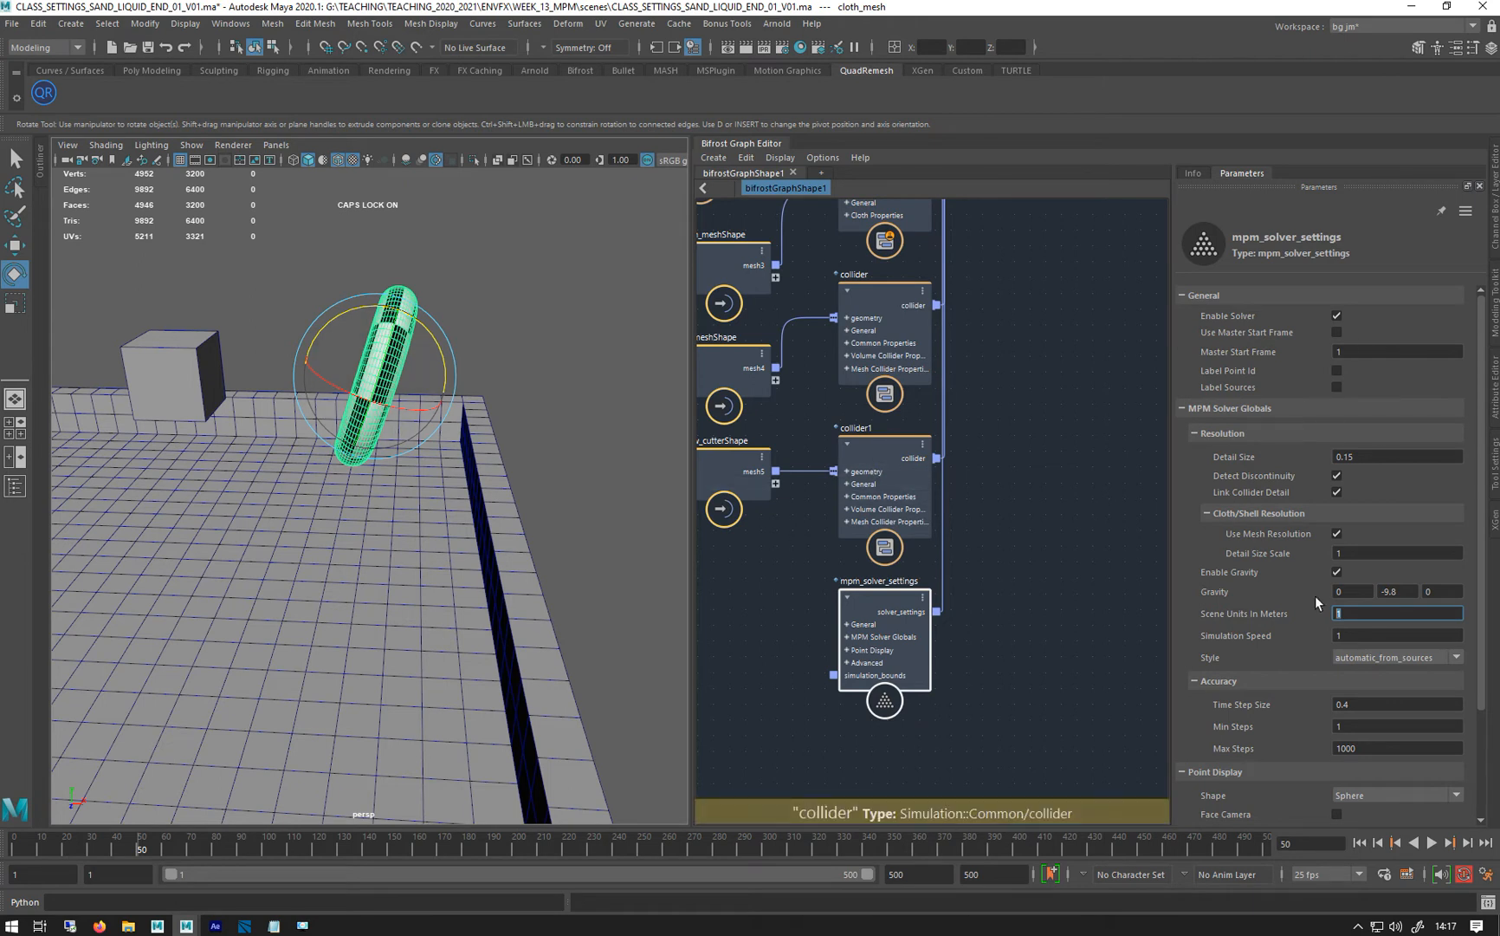
Read the make_mpm_cloth node's documentation on its cloth properties, including area preservation and vibration speed
{"action": "middle_click_drag", "start_coordinate": [1008, 367], "coordinate": [1021, 610], "text": "alt"}
{"action": "left_click", "coordinate": [877, 415]}
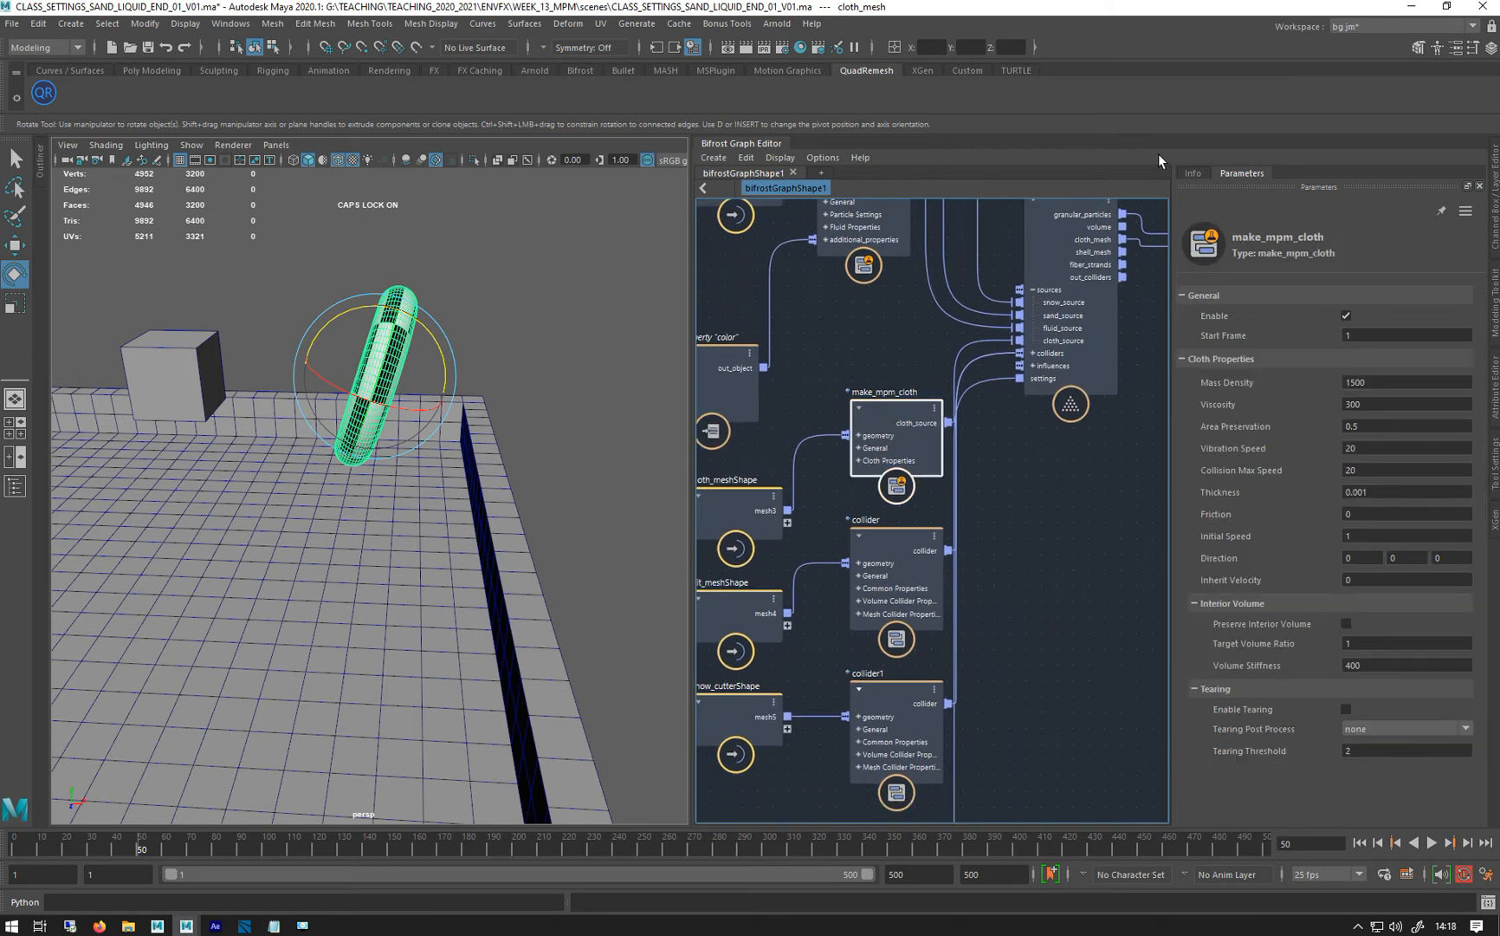
{"action": "left_click", "coordinate": [1199, 172]}
{"action": "scroll", "coordinate": [1284, 539], "scroll_direction": "down", "scroll_amount": 3}
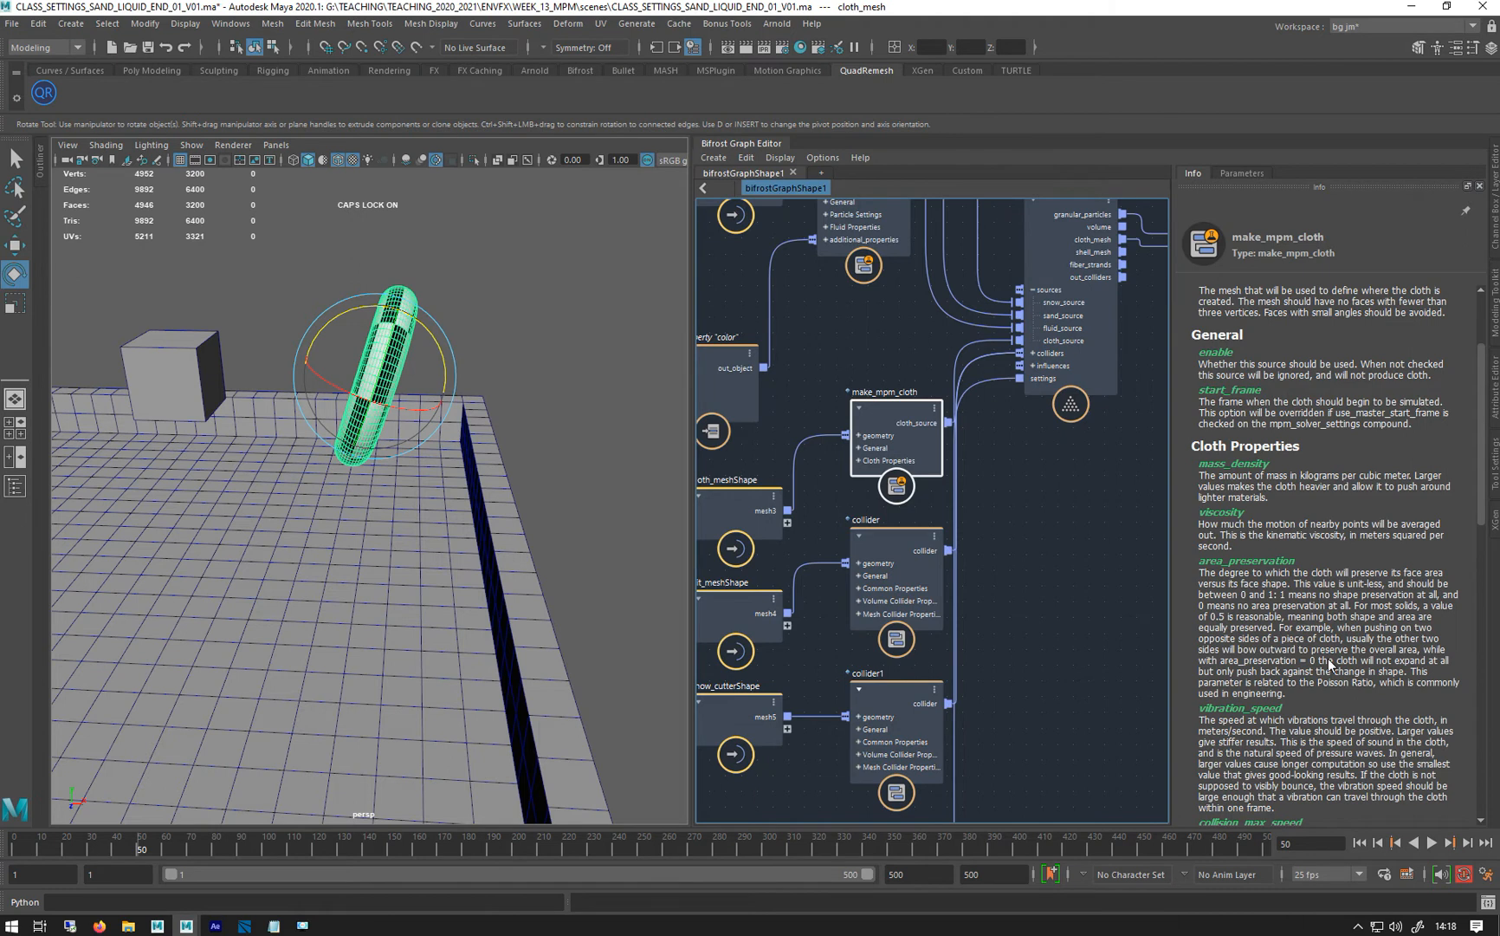
Examine the parameters of the source_mpm_fluid node
{"action": "middle_click_drag", "start_coordinate": [908, 428], "coordinate": [919, 643]}
{"action": "left_click", "coordinate": [866, 399]}
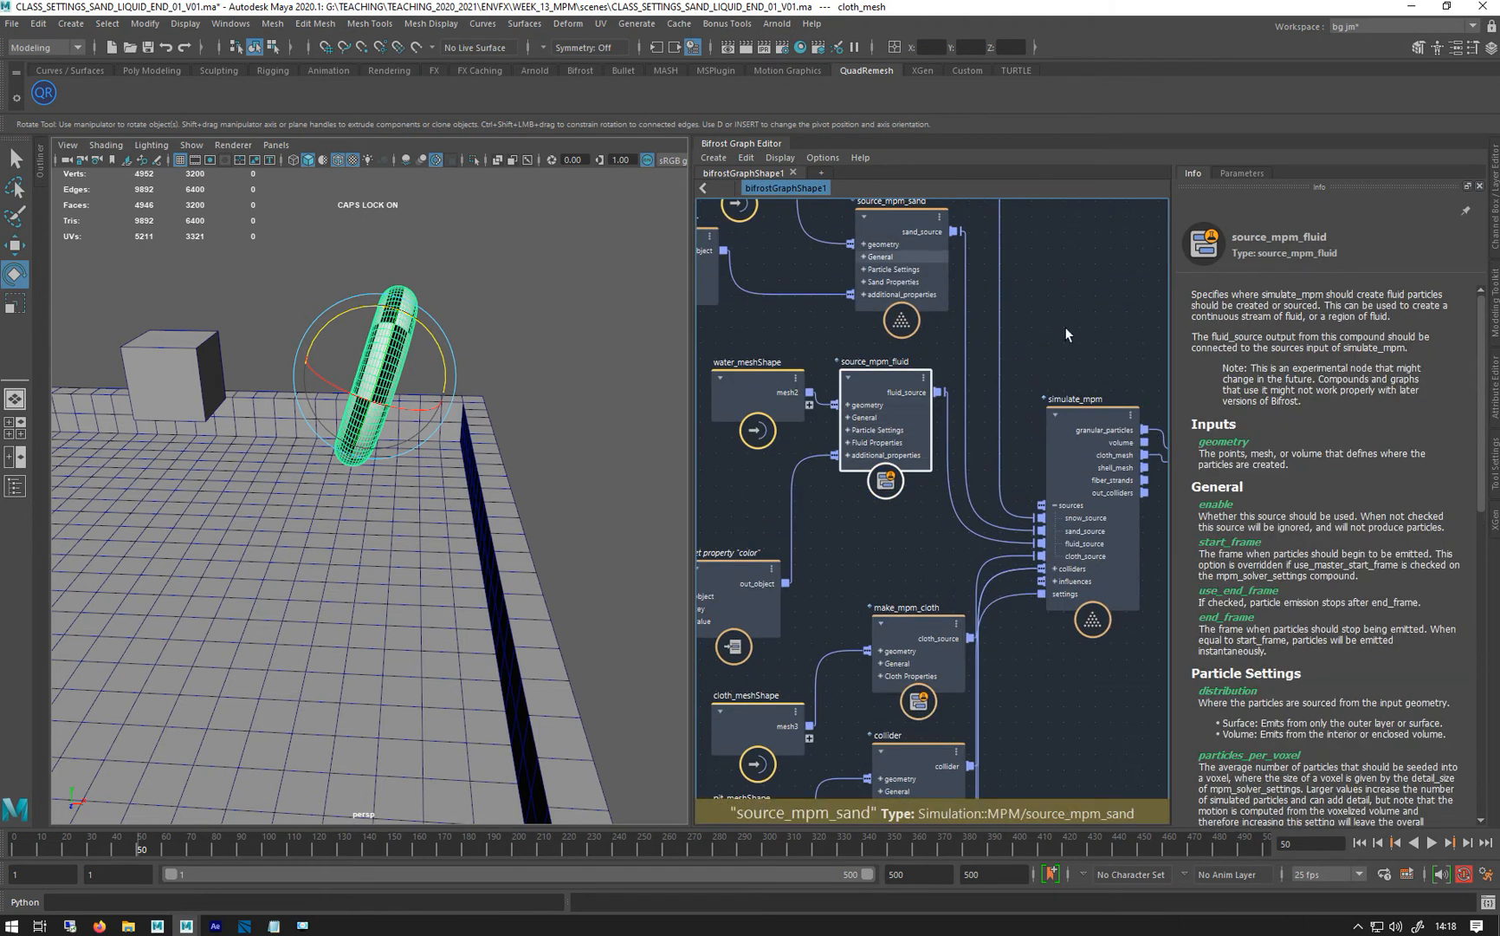
{"action": "left_click", "coordinate": [1233, 173]}
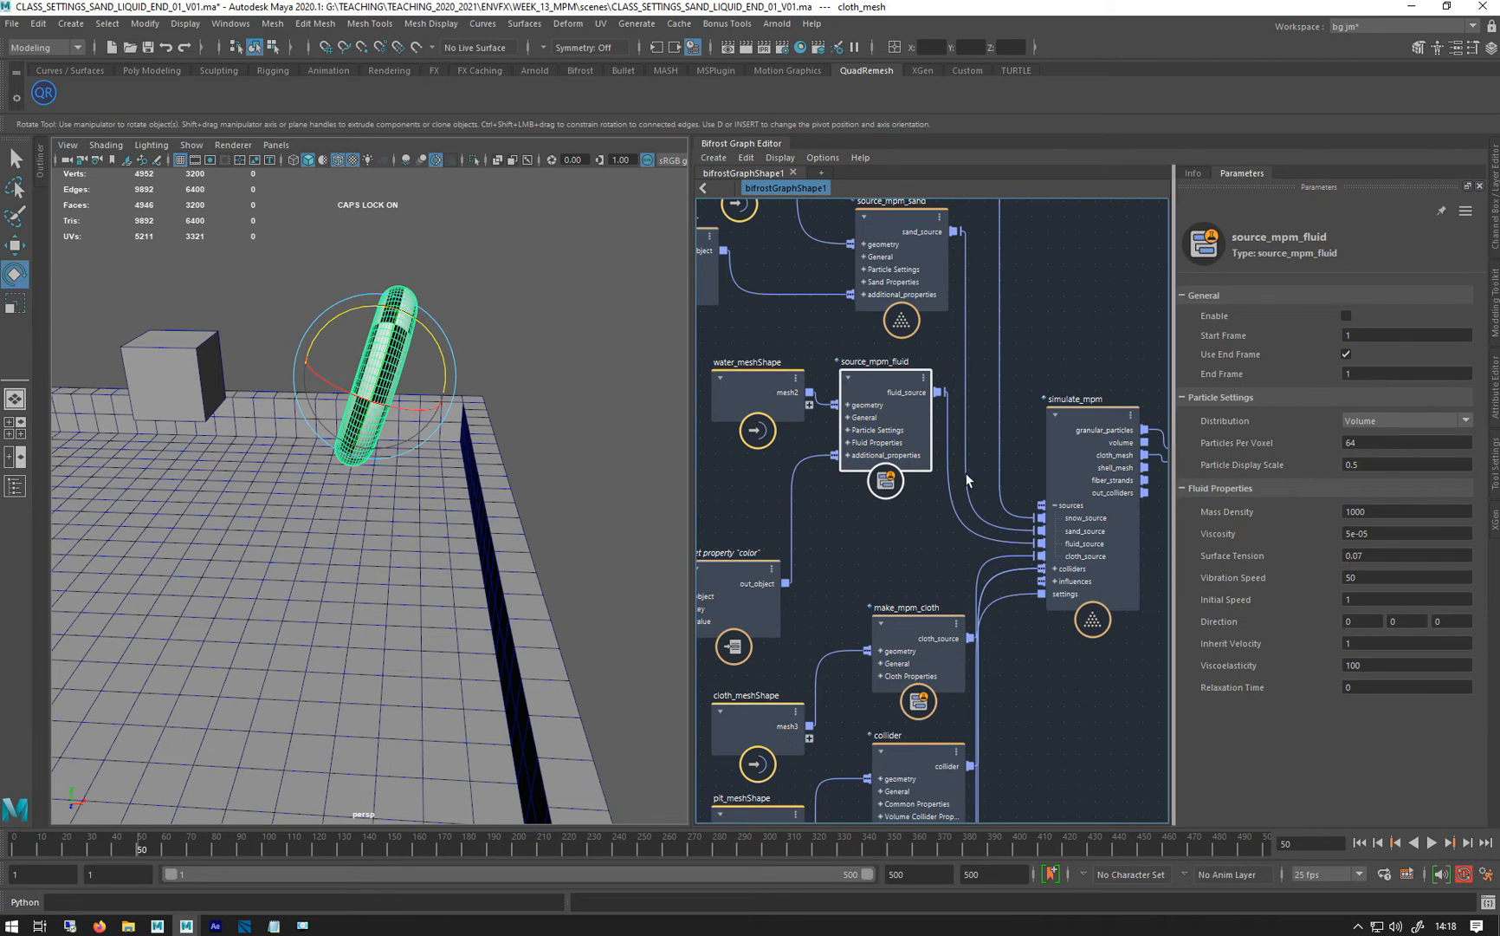
Examine the source_mpm_sand node's parameters for comparison, and return to the make_mpm_cloth node
{"action": "middle_click_drag", "start_coordinate": [897, 232], "coordinate": [904, 288]}
{"action": "left_click", "coordinate": [904, 288]}
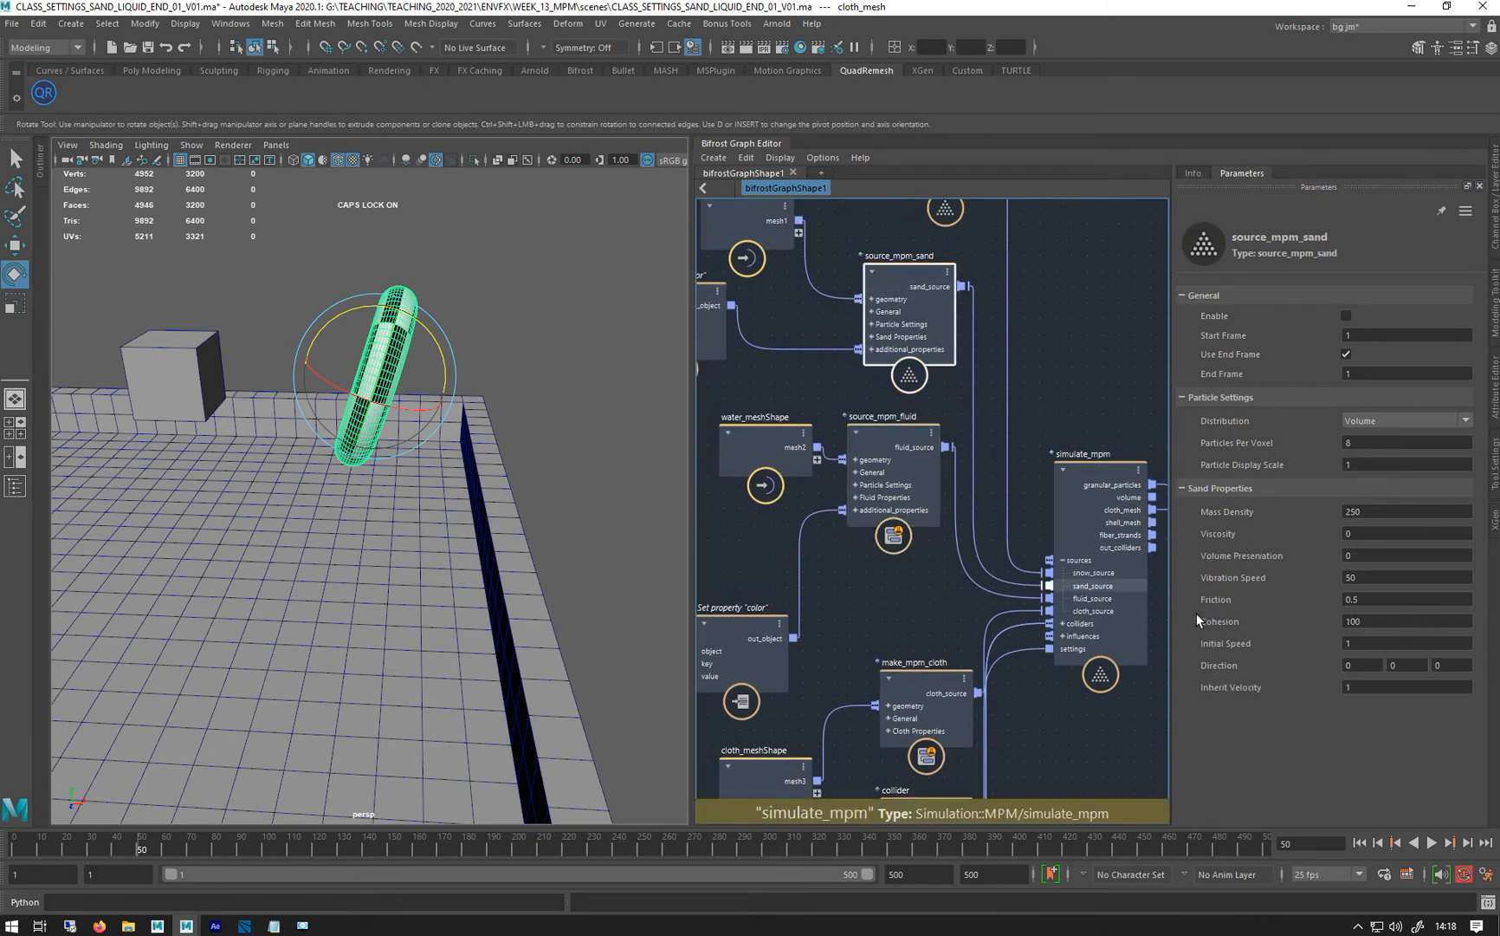
{"action": "left_click", "coordinate": [921, 700]}
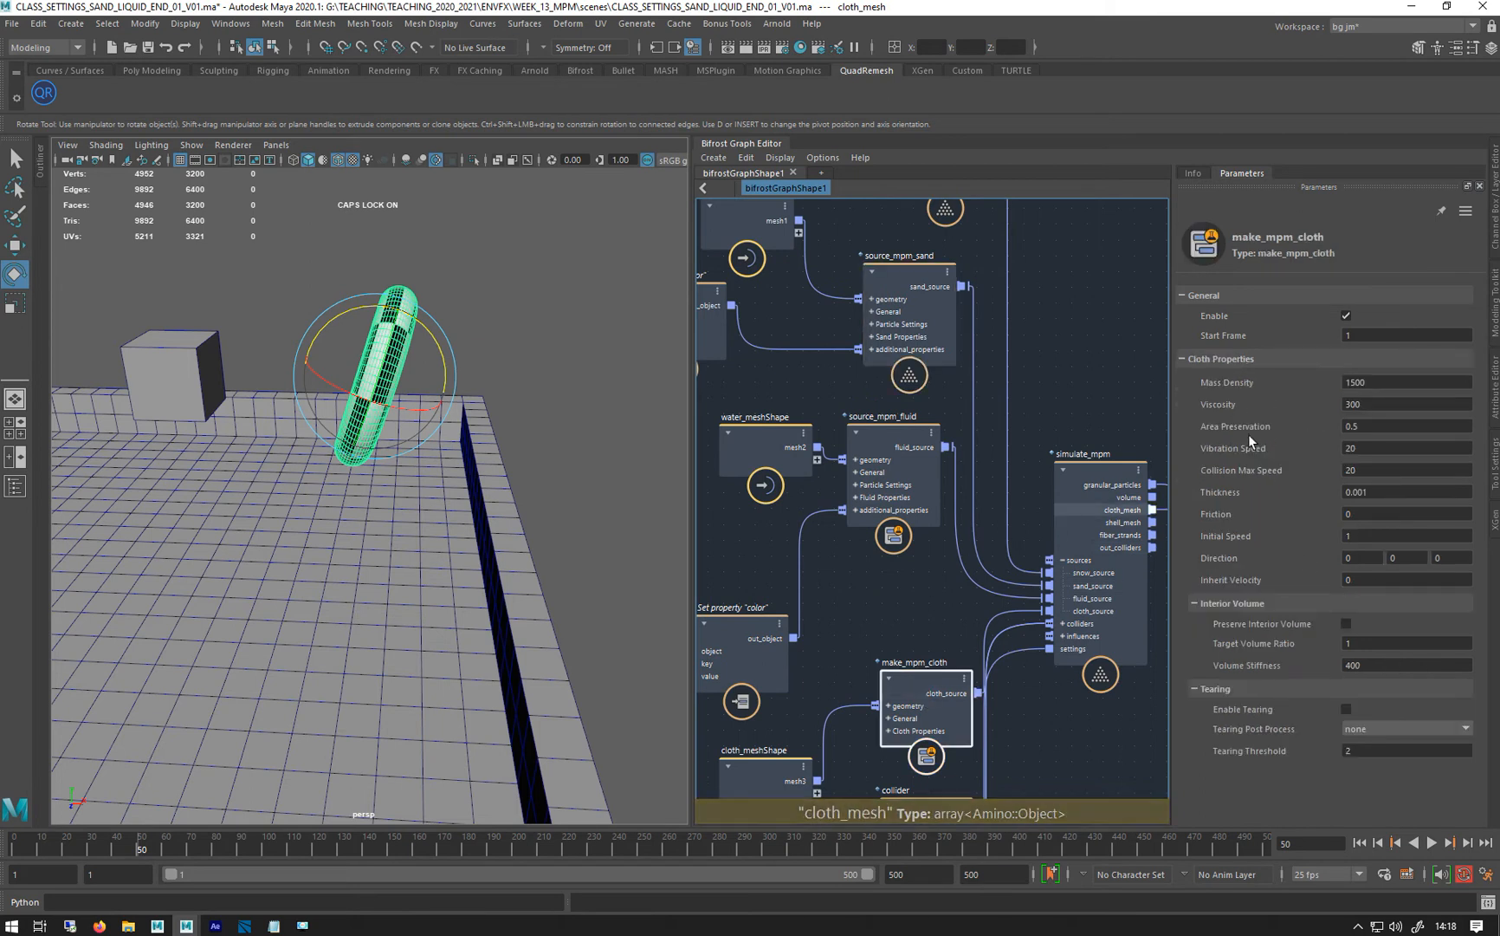
Test the cloth simulation with the make_mpm_cloth Area Preservation at 0, and restore the Area Preservation to 0.5
{"action": "left_click", "coordinate": [1389, 424]}
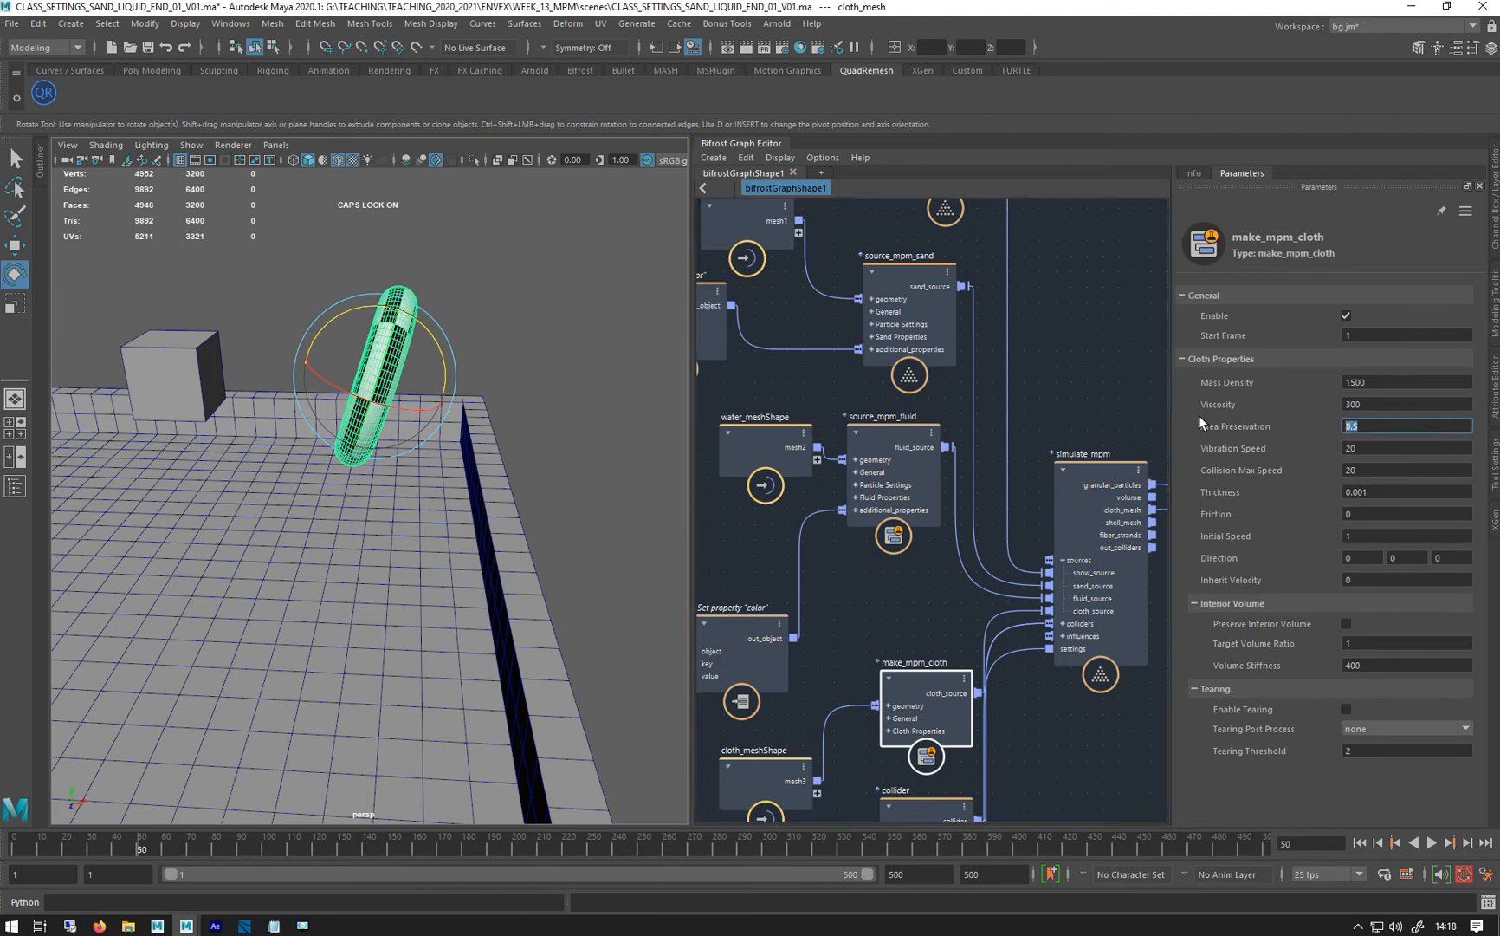
{"action": "type", "text": "0"}
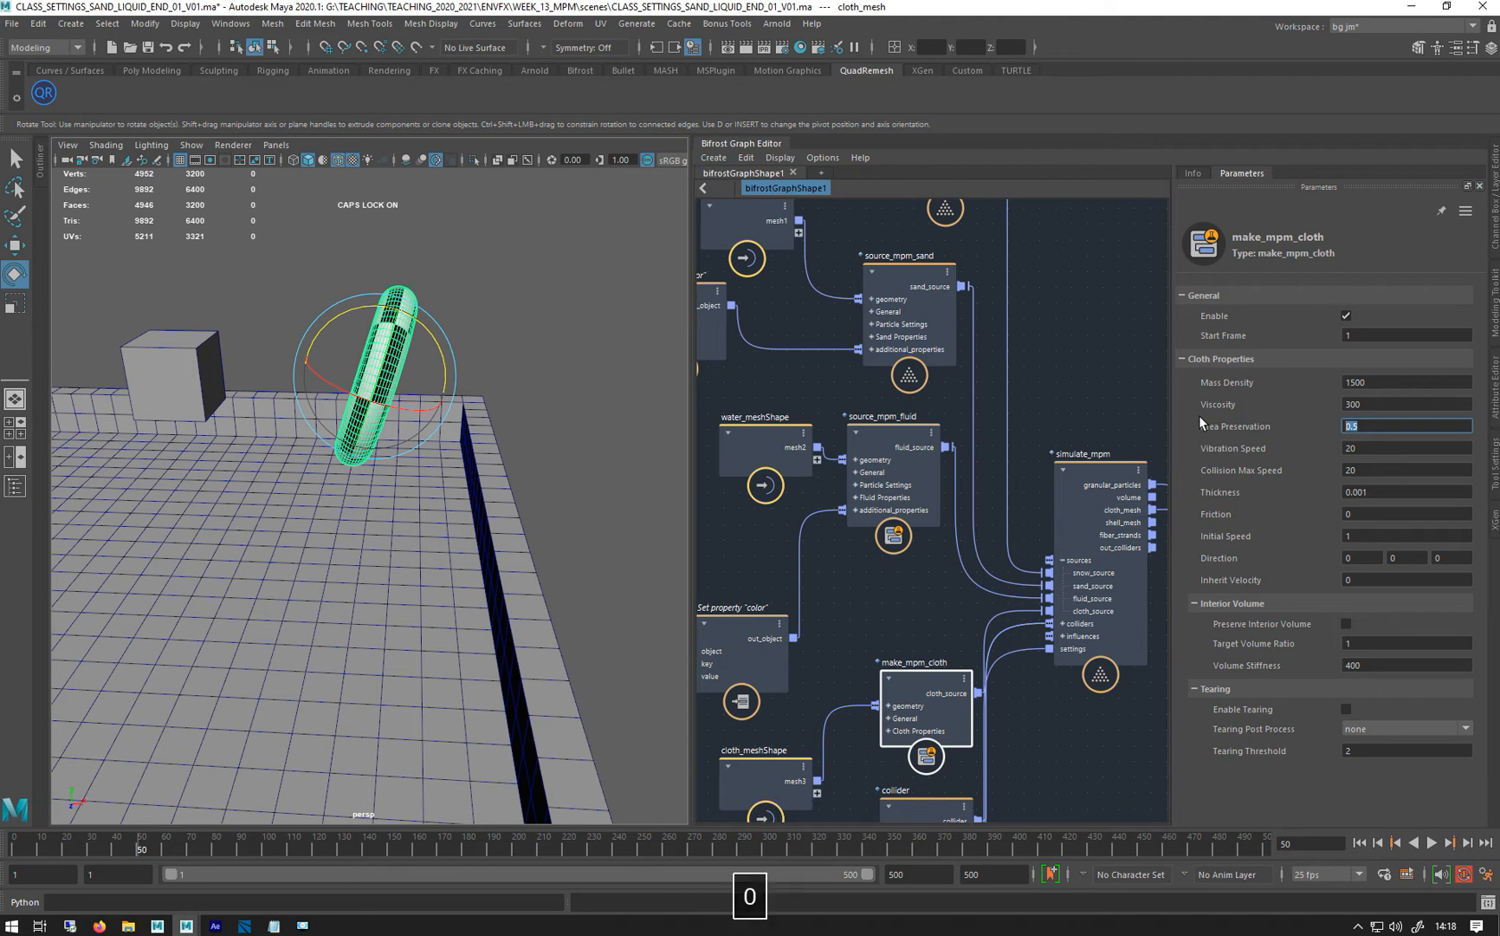
{"action": "key", "text": "Return"}
{"action": "left_click", "coordinate": [1429, 842]}
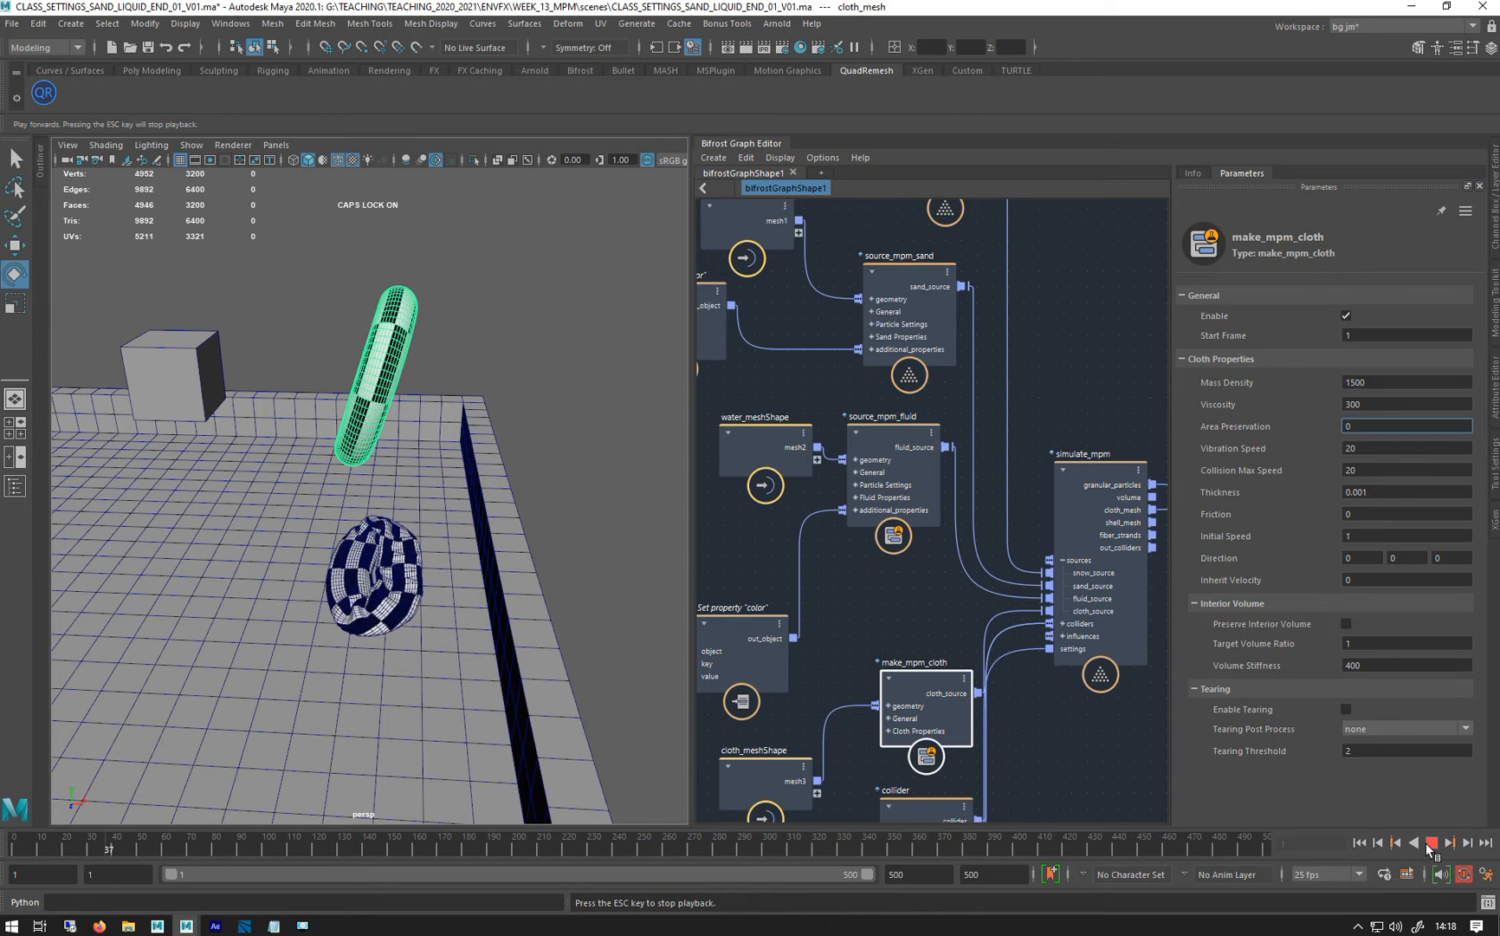
{"action": "left_click", "coordinate": [1431, 842]}
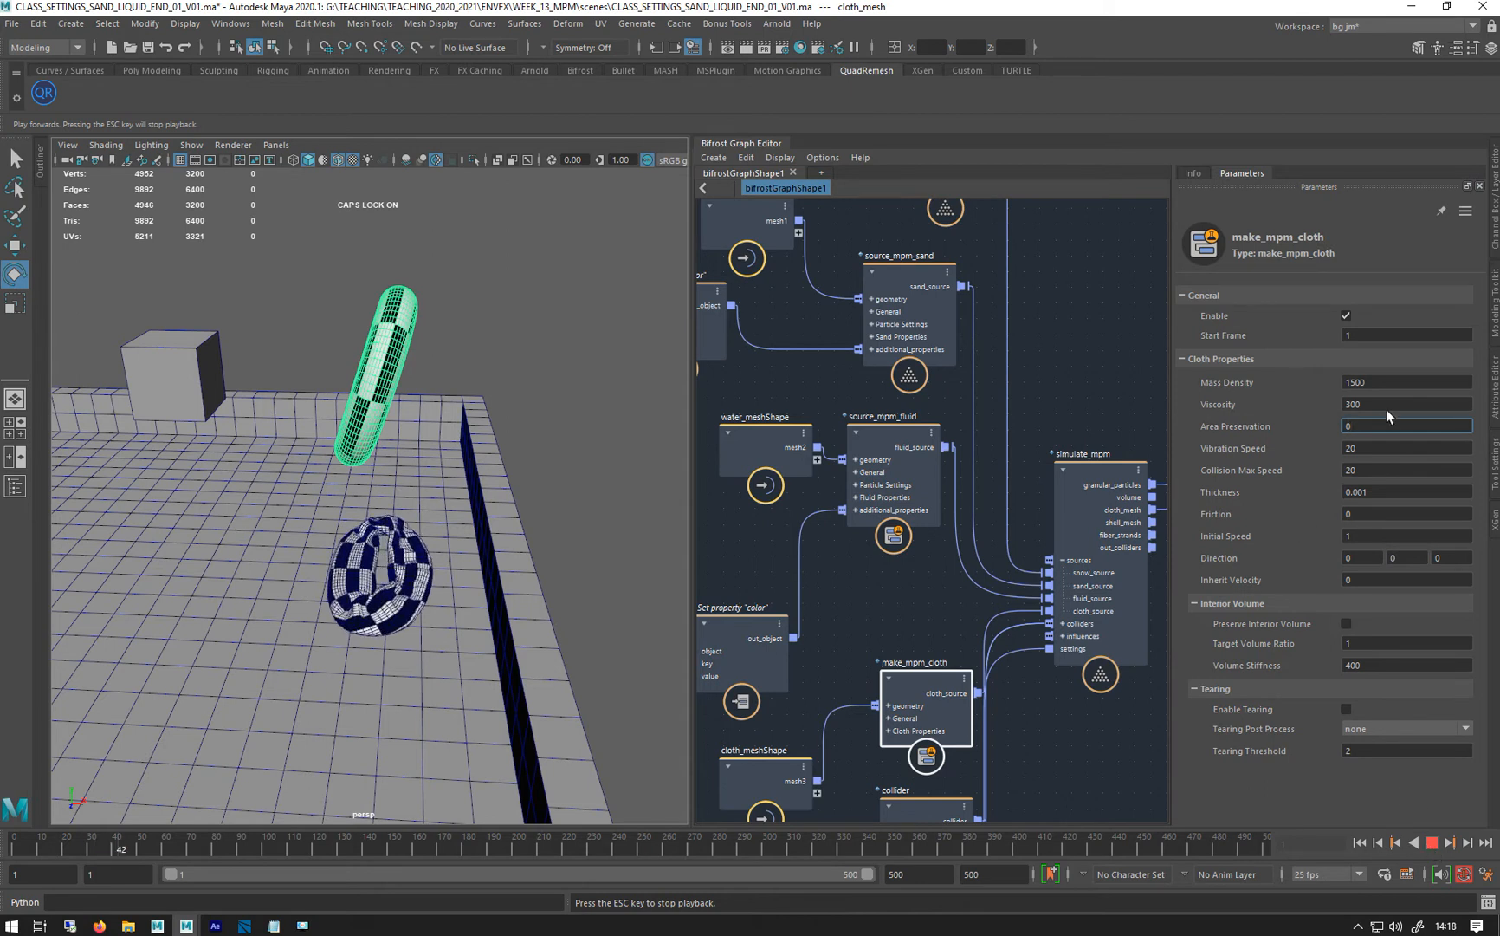
{"action": "type", "text": "0.5"}
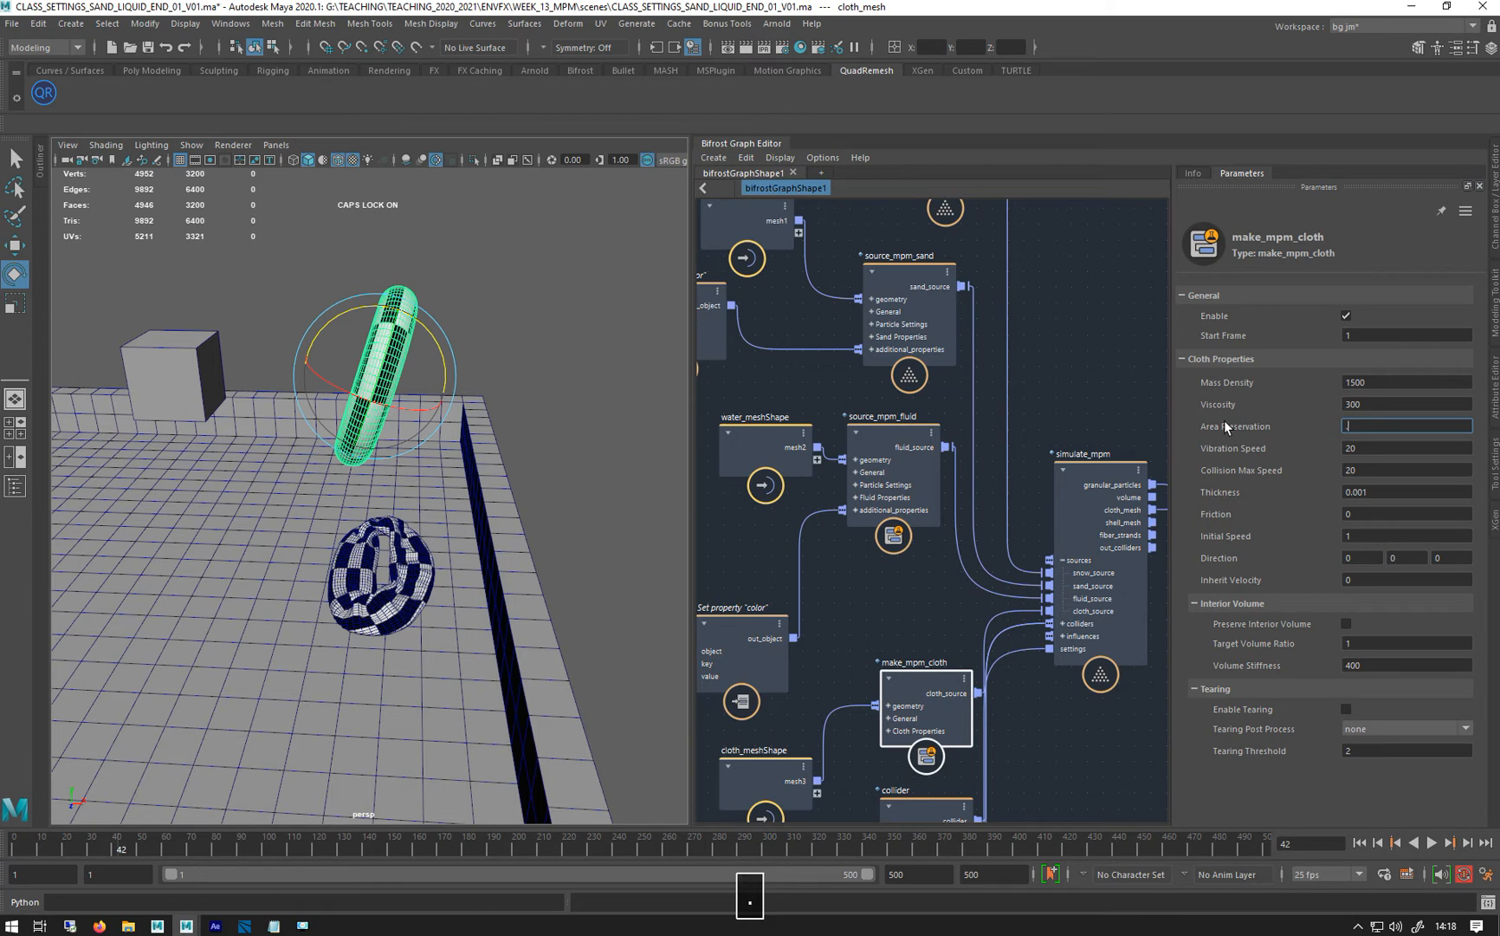
{"action": "key", "text": "Return"}
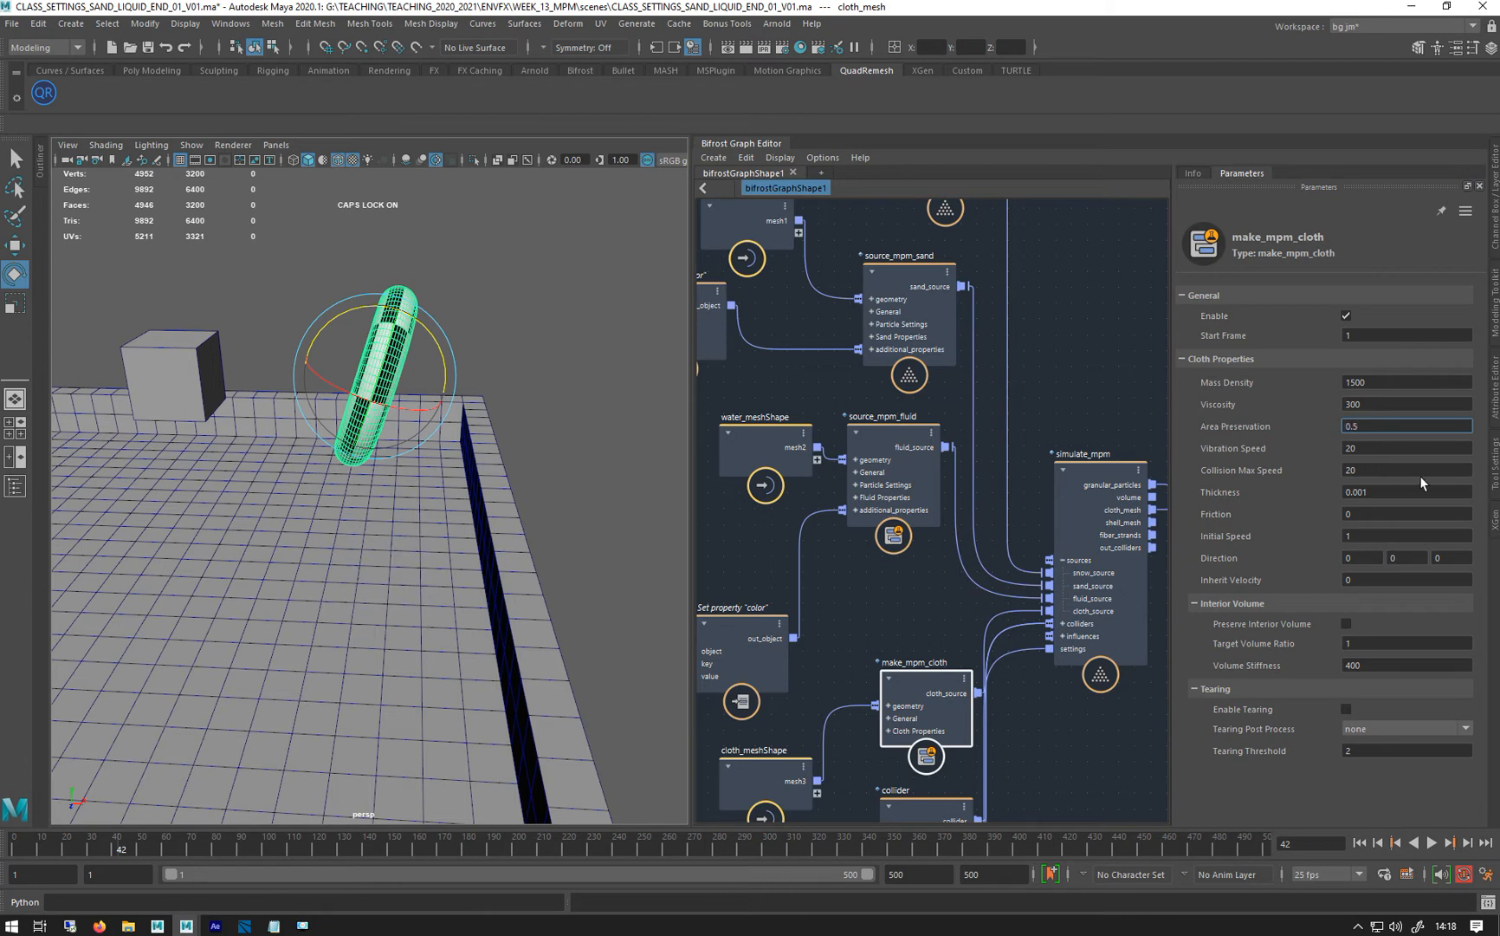
Test the cloth simulation from the first frame with Vibration Speed at 200, and set the Vibration Speed to 30
{"action": "left_click", "coordinate": [1367, 445]}
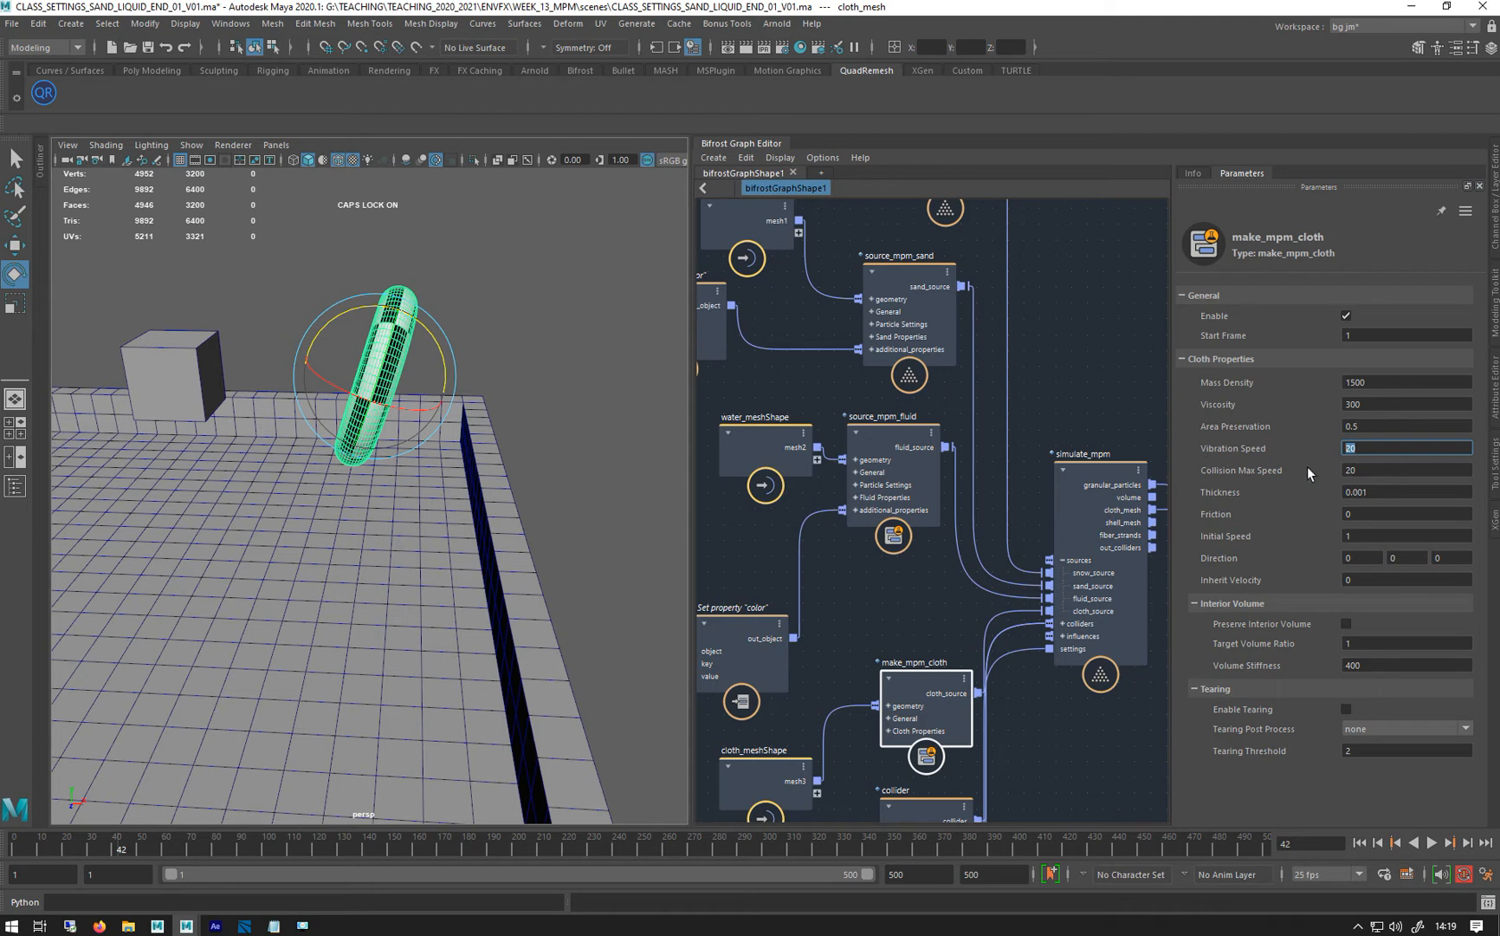
{"action": "left_click", "coordinate": [1376, 451]}
{"action": "type", "text": "0"}
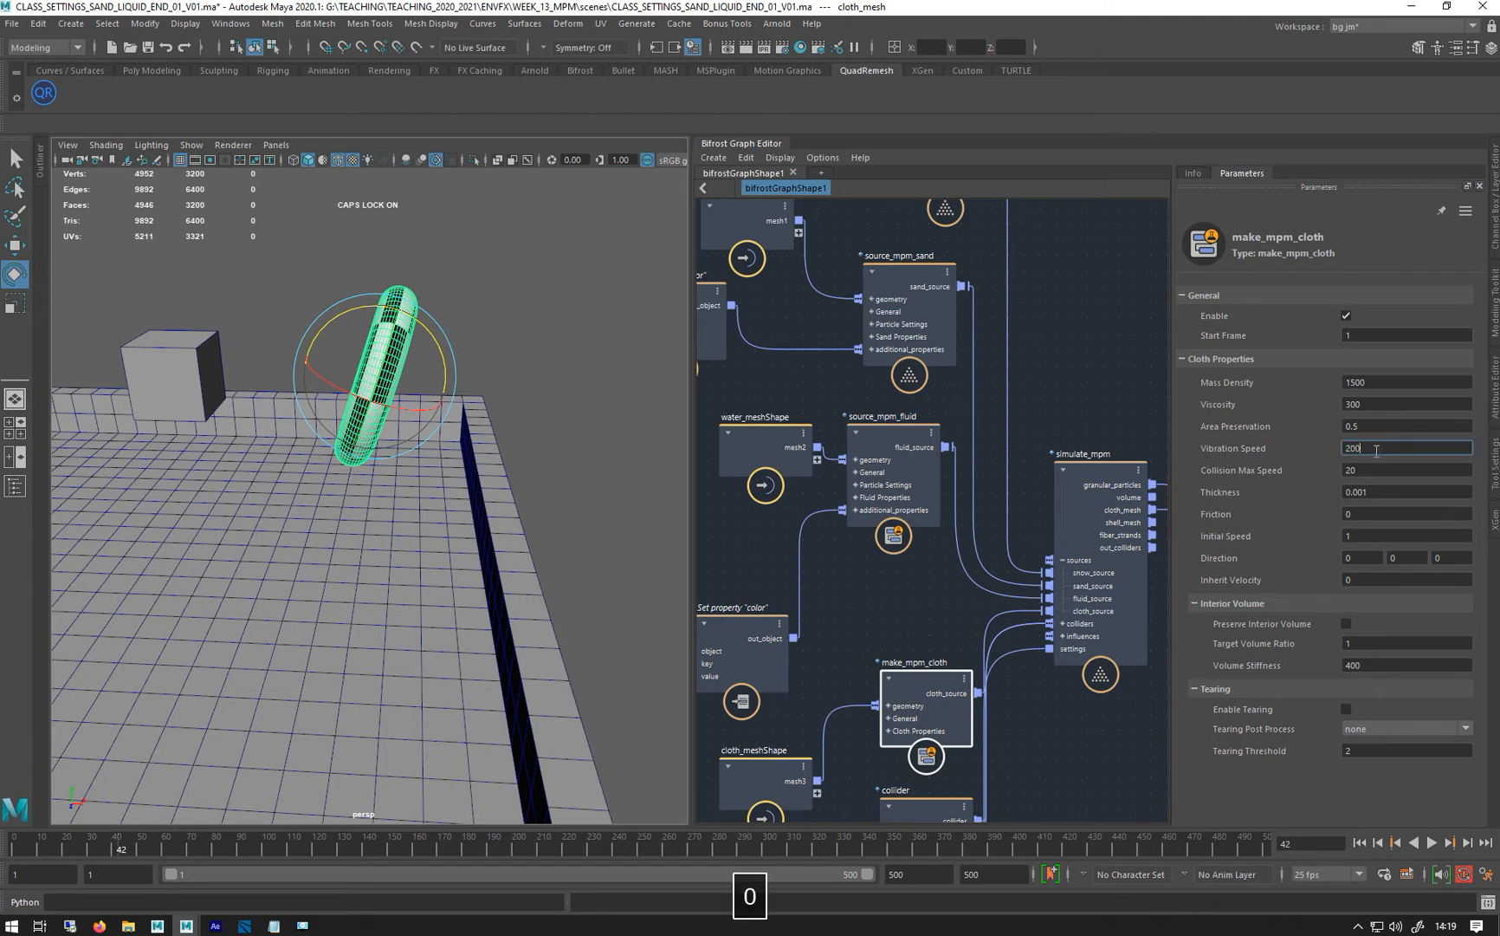
{"action": "key", "text": "Return"}
{"action": "left_click", "coordinate": [1360, 842]}
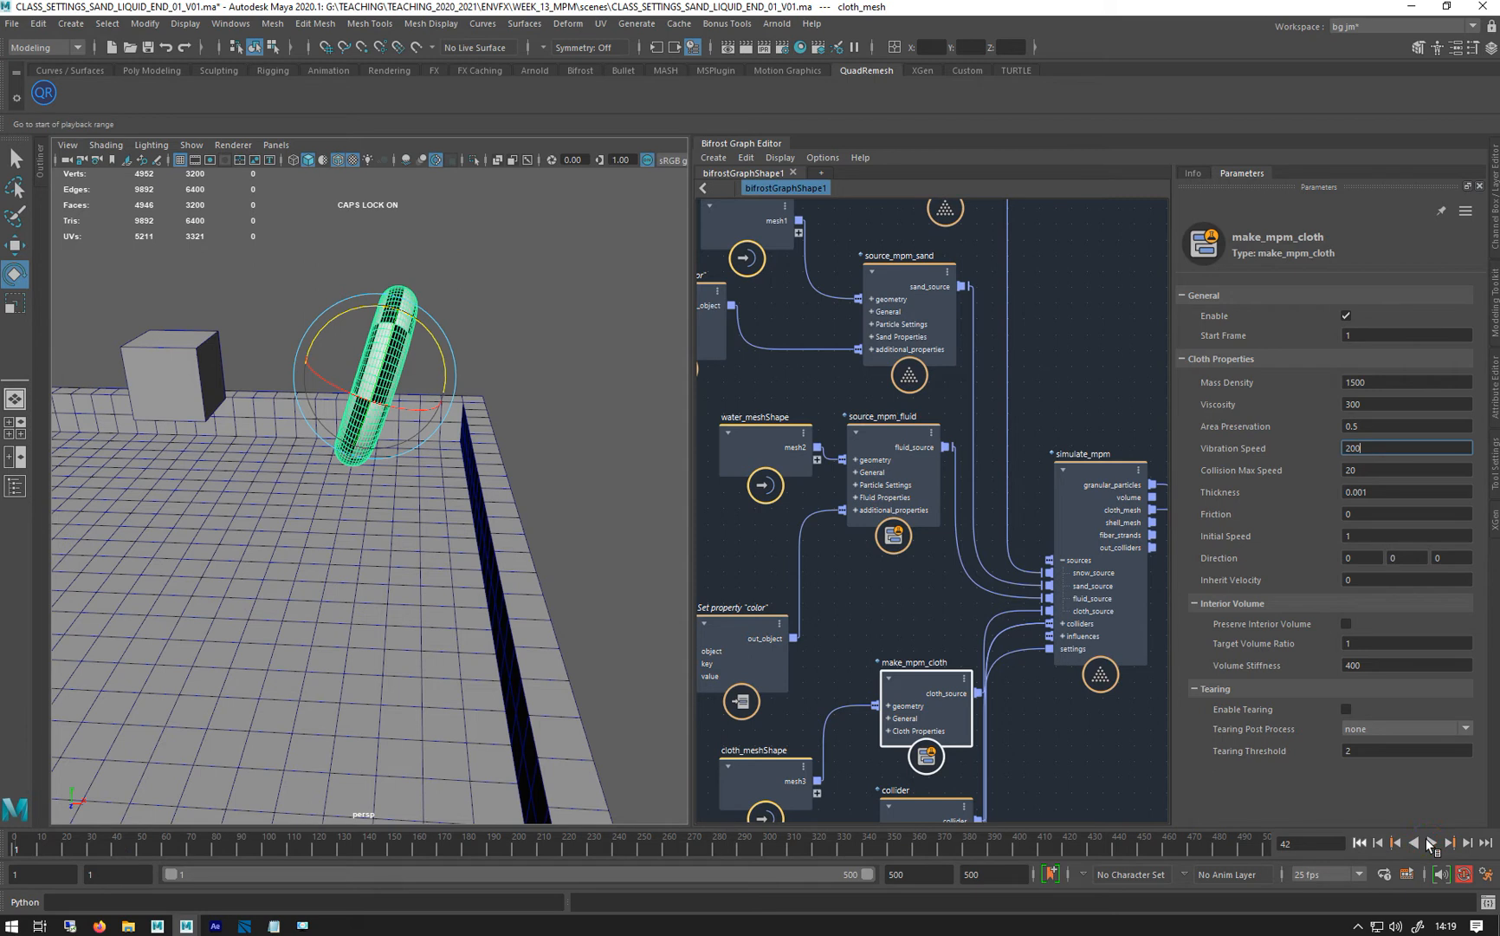
{"action": "left_click", "coordinate": [1430, 842]}
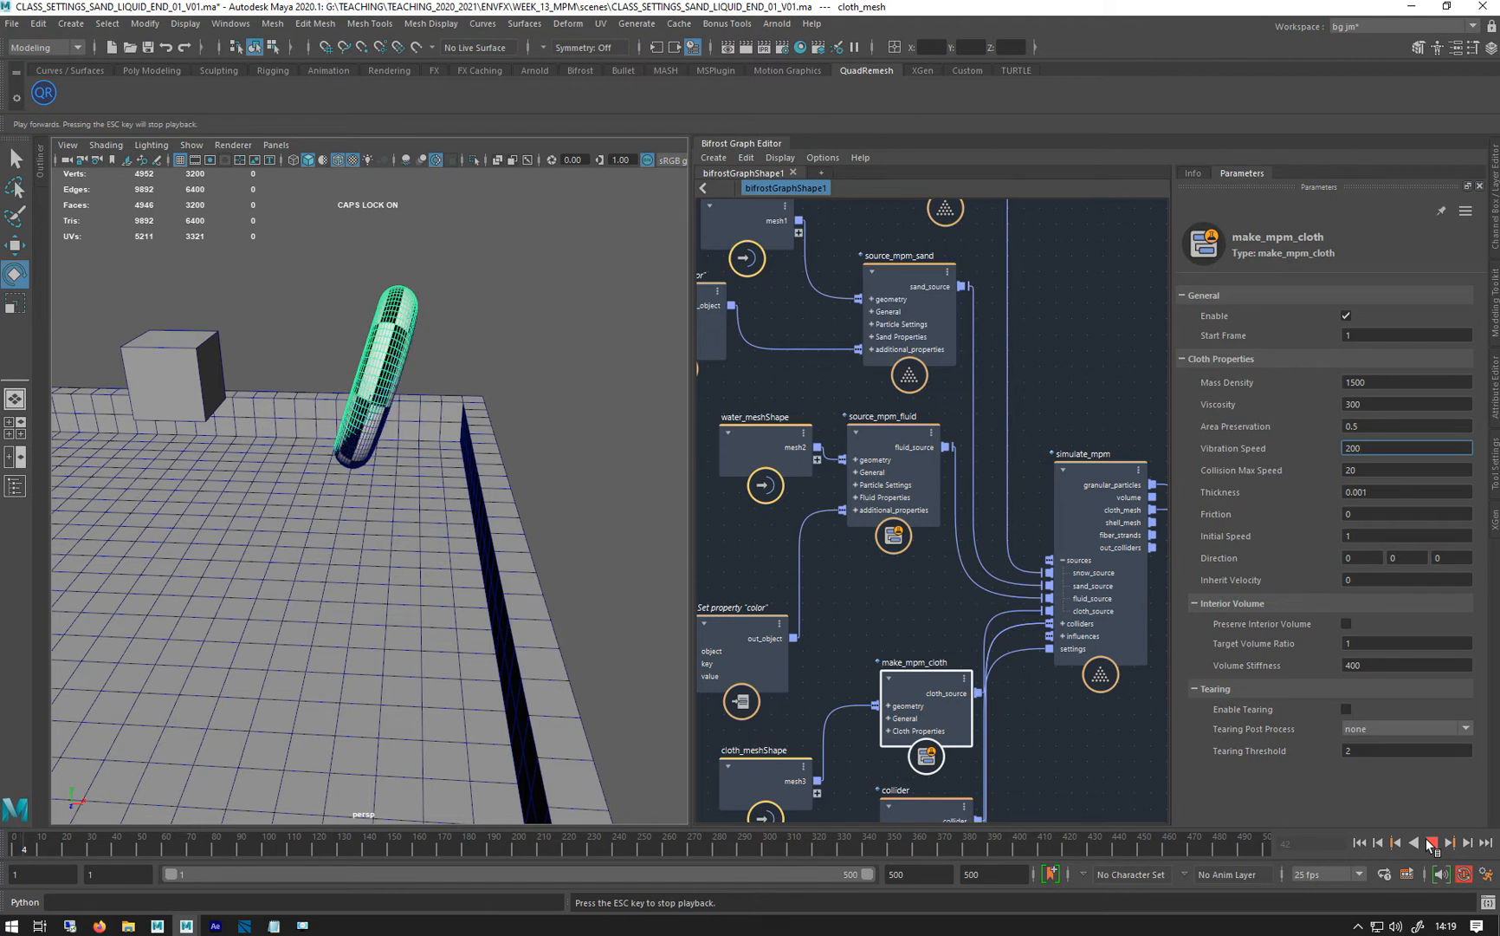
{"action": "key", "text": "Escape"}
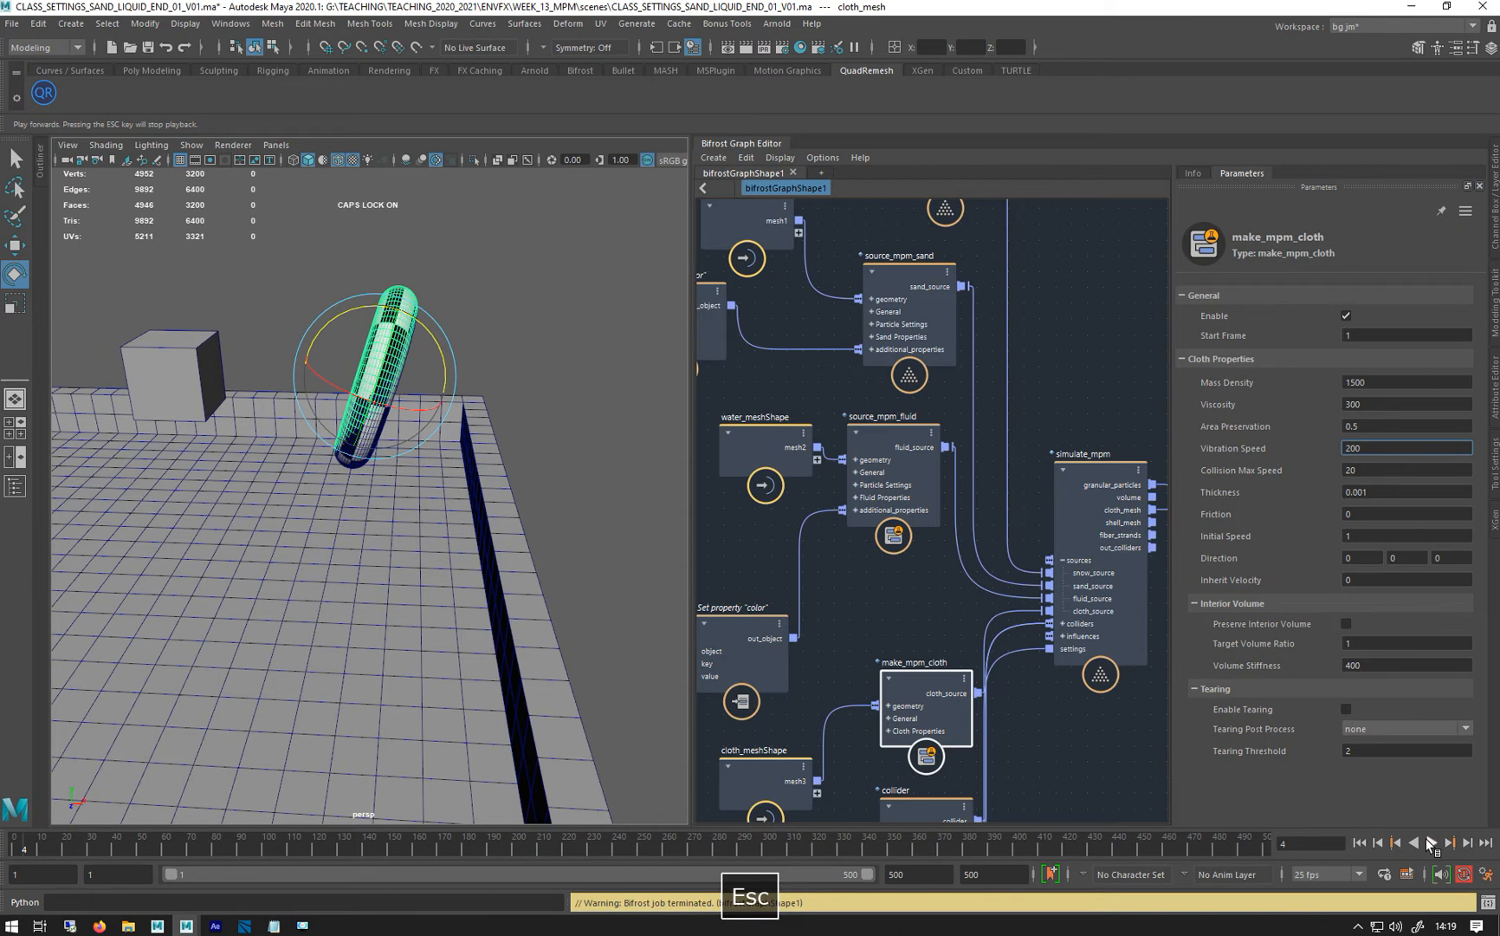
{"action": "type", "text": "30"}
{"action": "key", "text": "Return"}
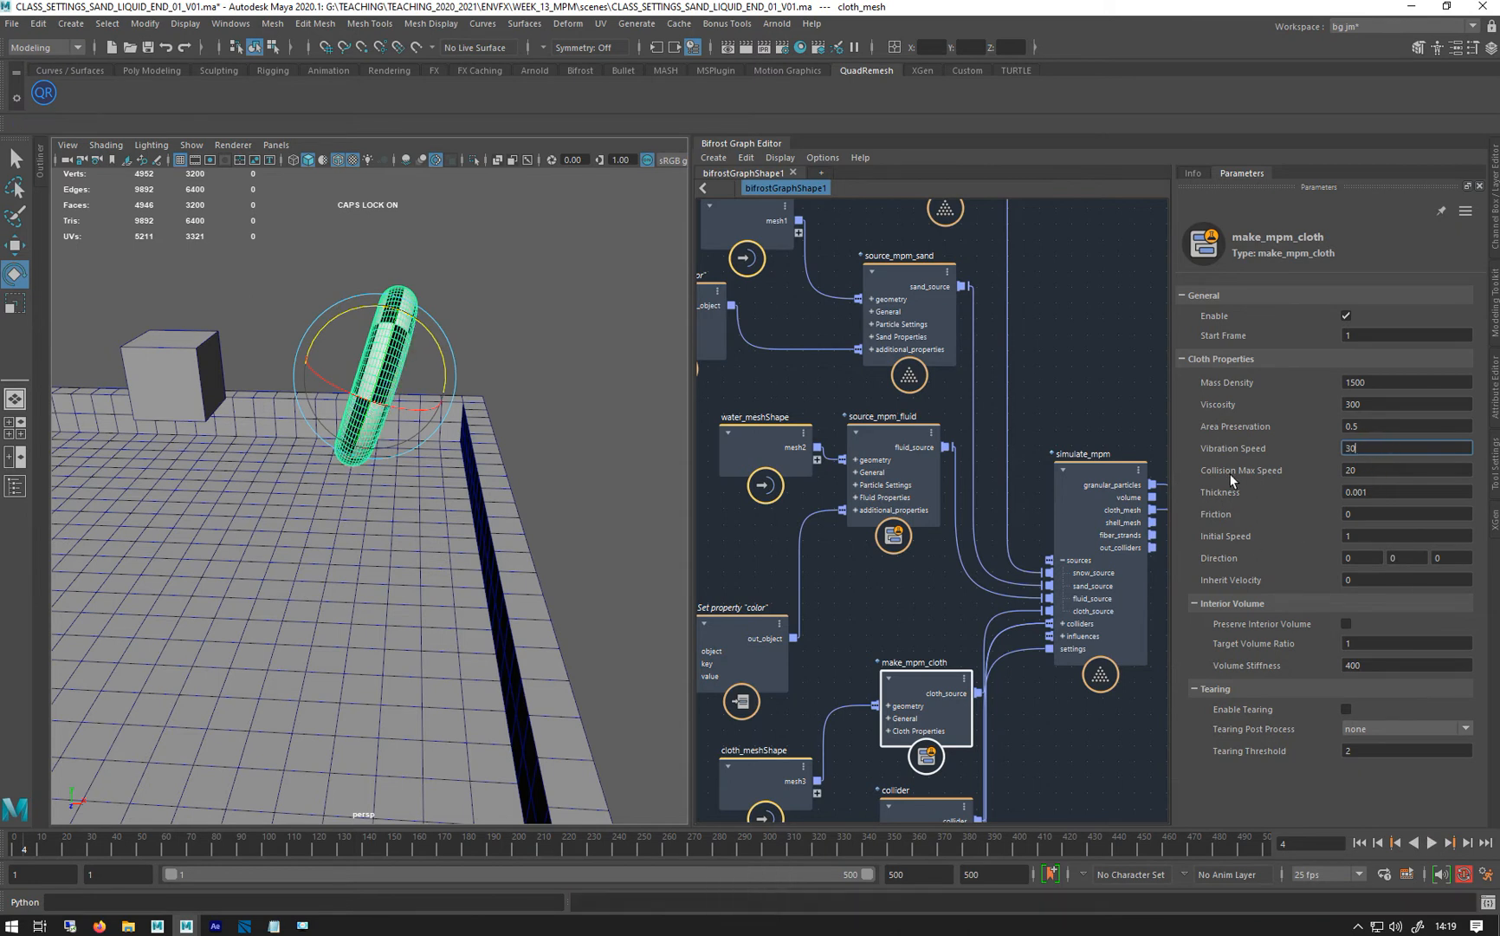
Read the make_mpm_cloth documentation on vibration speed, collision max speed, thickness and the initial velocity properties
{"action": "left_click", "coordinate": [1201, 175]}
{"action": "scroll", "coordinate": [1237, 549], "scroll_direction": "down", "scroll_amount": 5}
{"action": "scroll", "coordinate": [1237, 551], "scroll_direction": "down", "scroll_amount": 3}
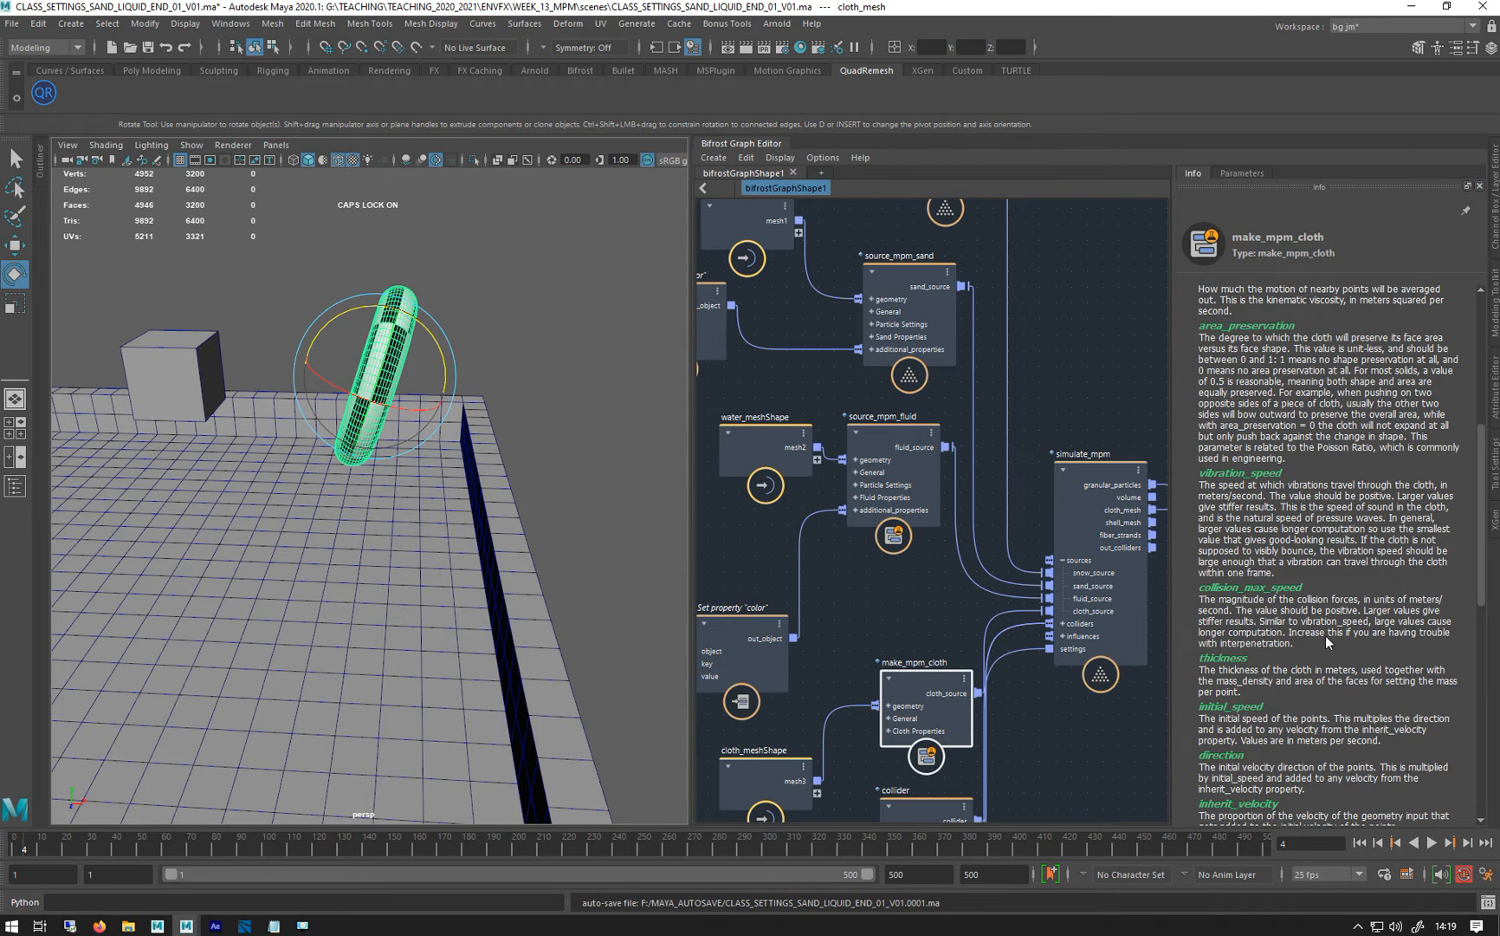
{"action": "left_click", "coordinate": [1230, 173]}
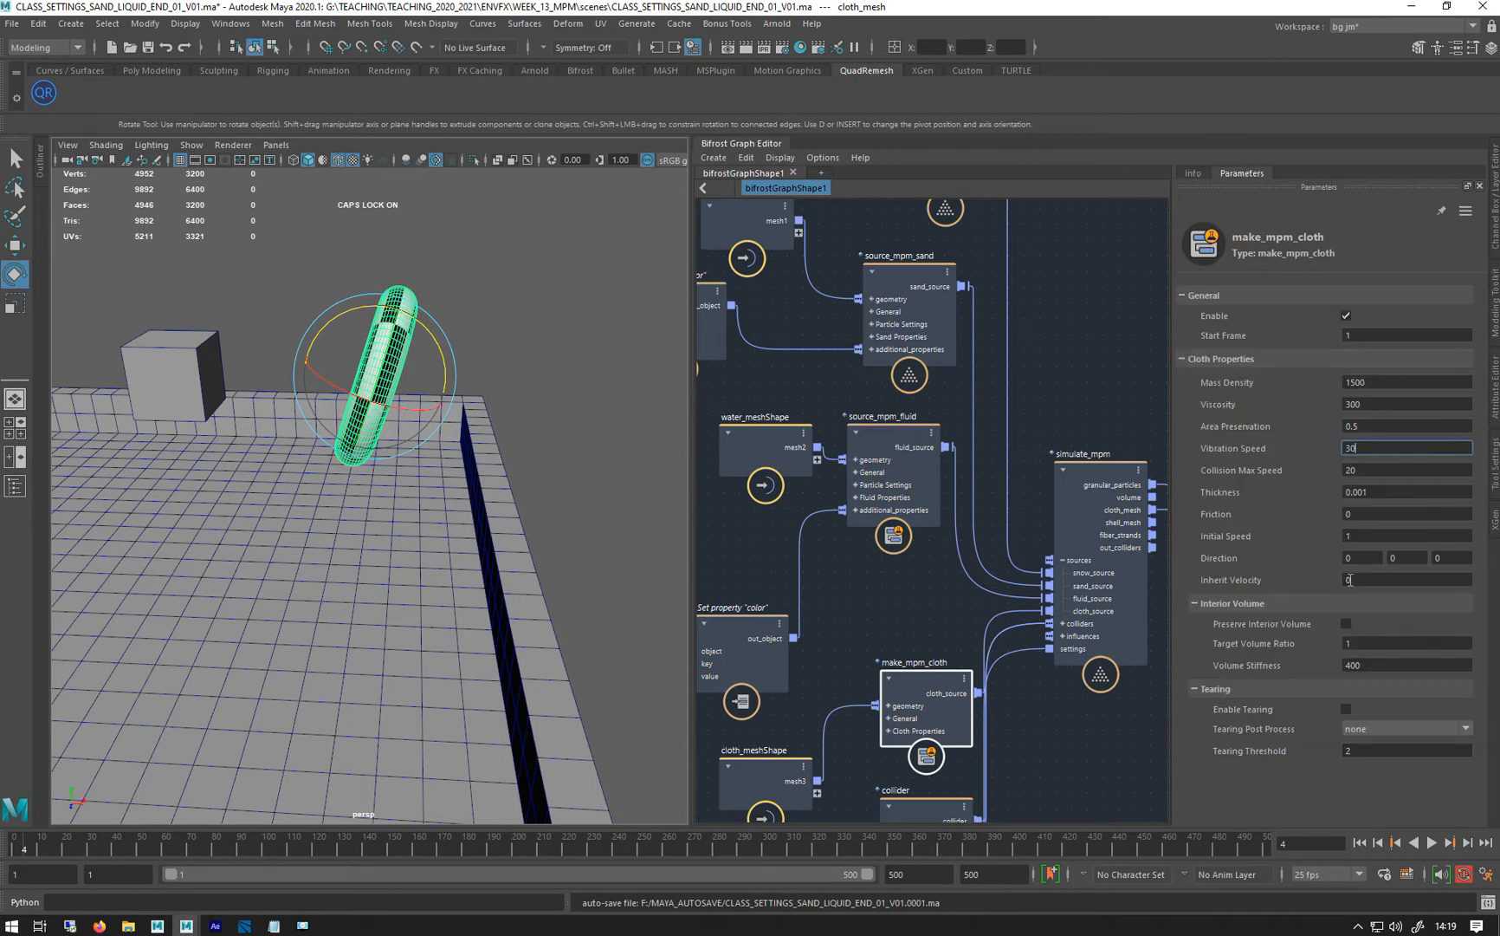
{"action": "left_click", "coordinate": [1403, 466]}
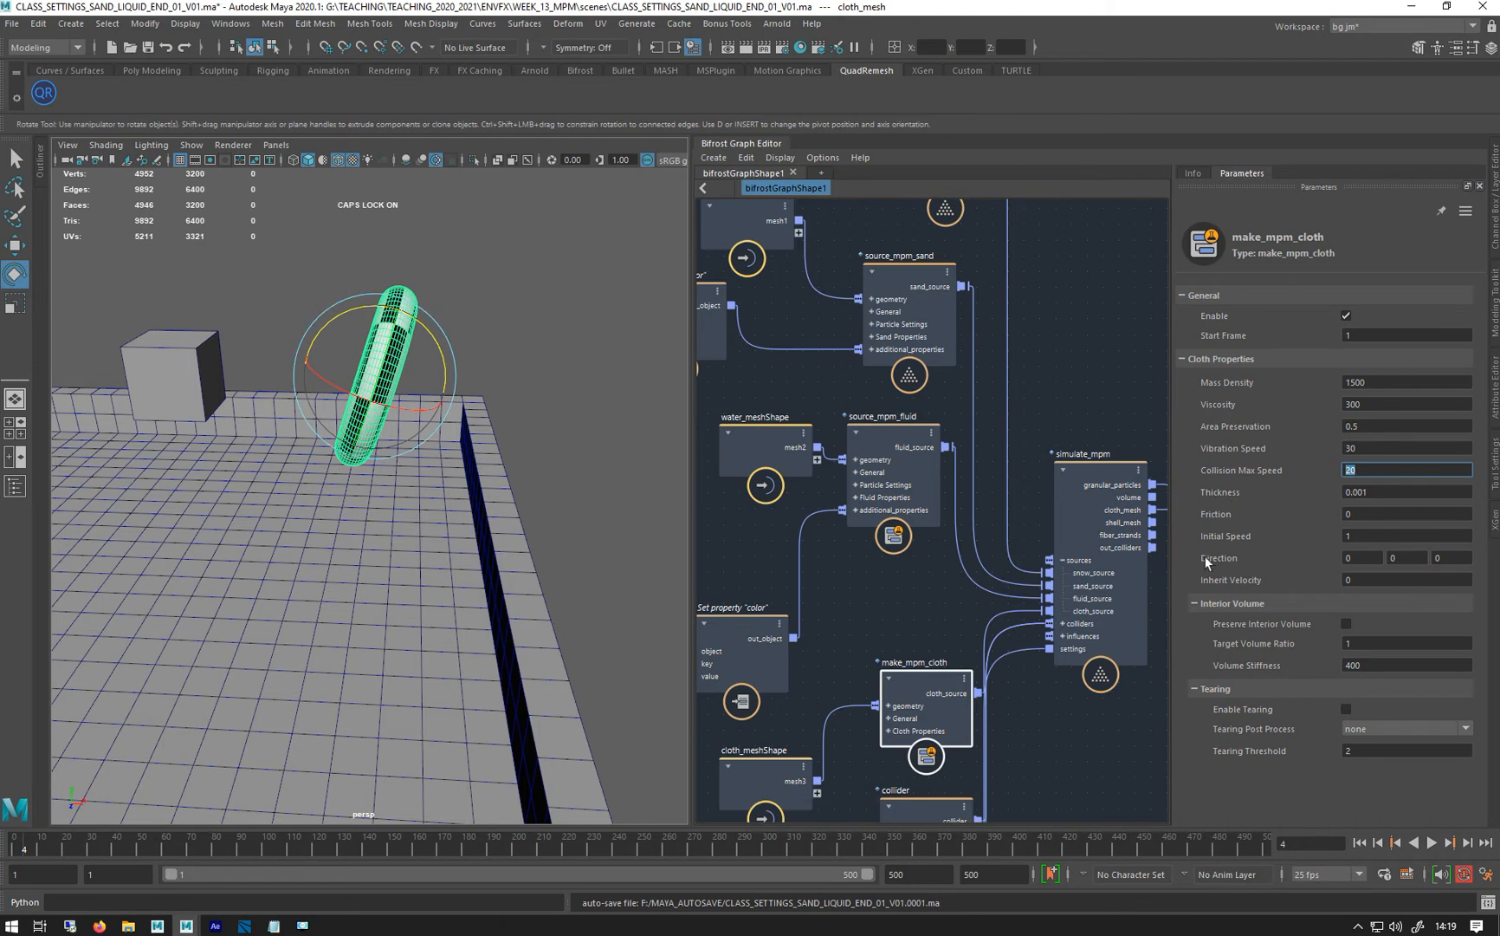
{"action": "left_click", "coordinate": [1193, 173]}
{"action": "scroll", "coordinate": [1336, 570], "scroll_direction": "down", "scroll_amount": 10}
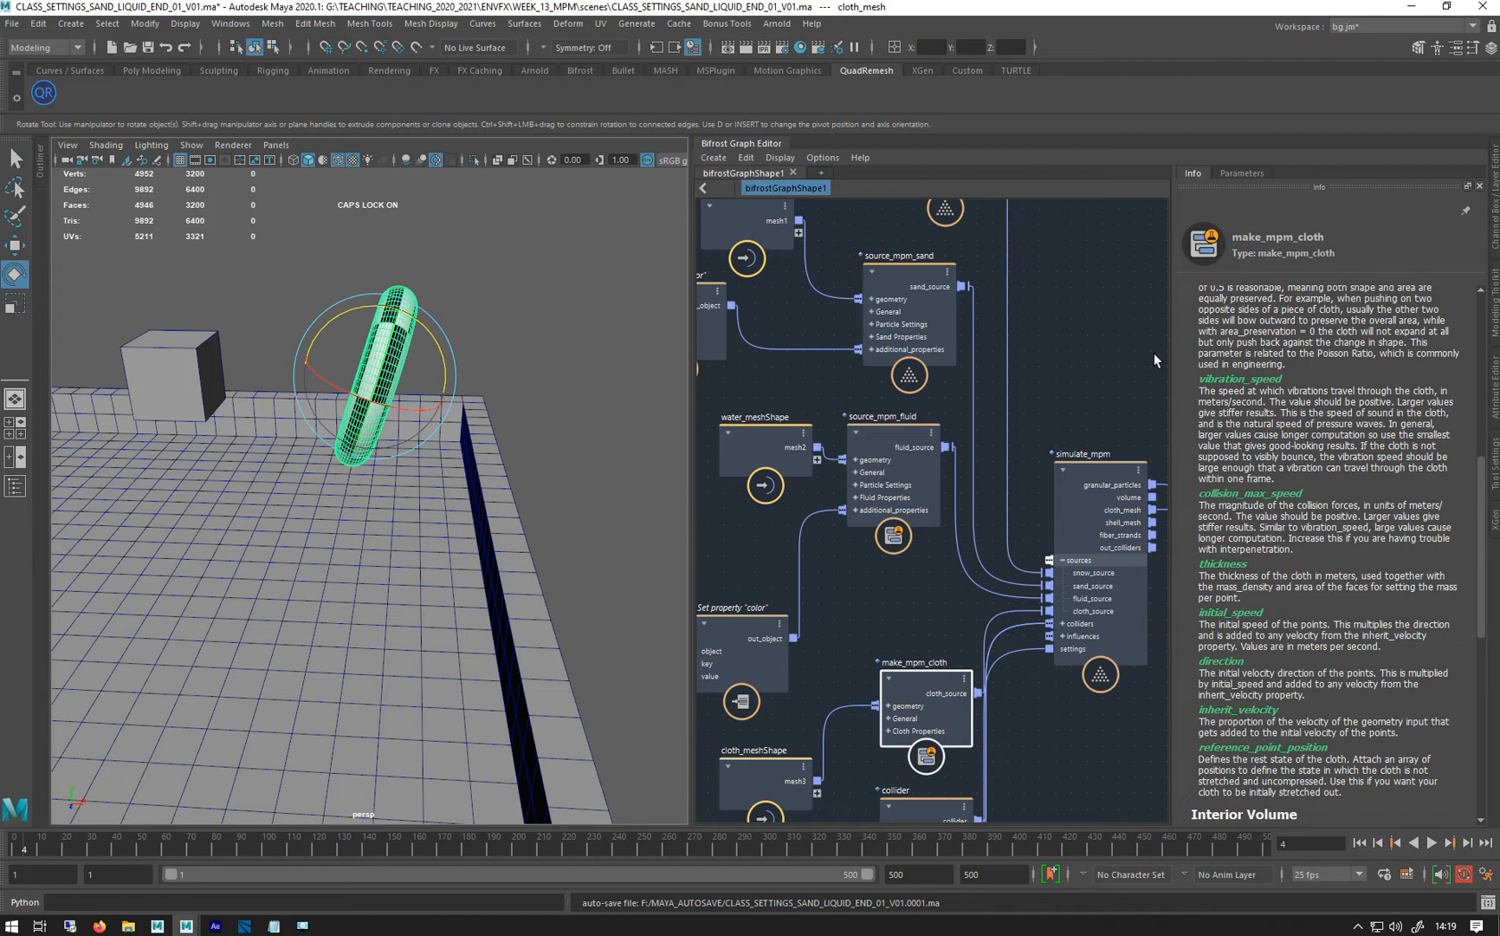
{"action": "left_click", "coordinate": [1239, 174]}
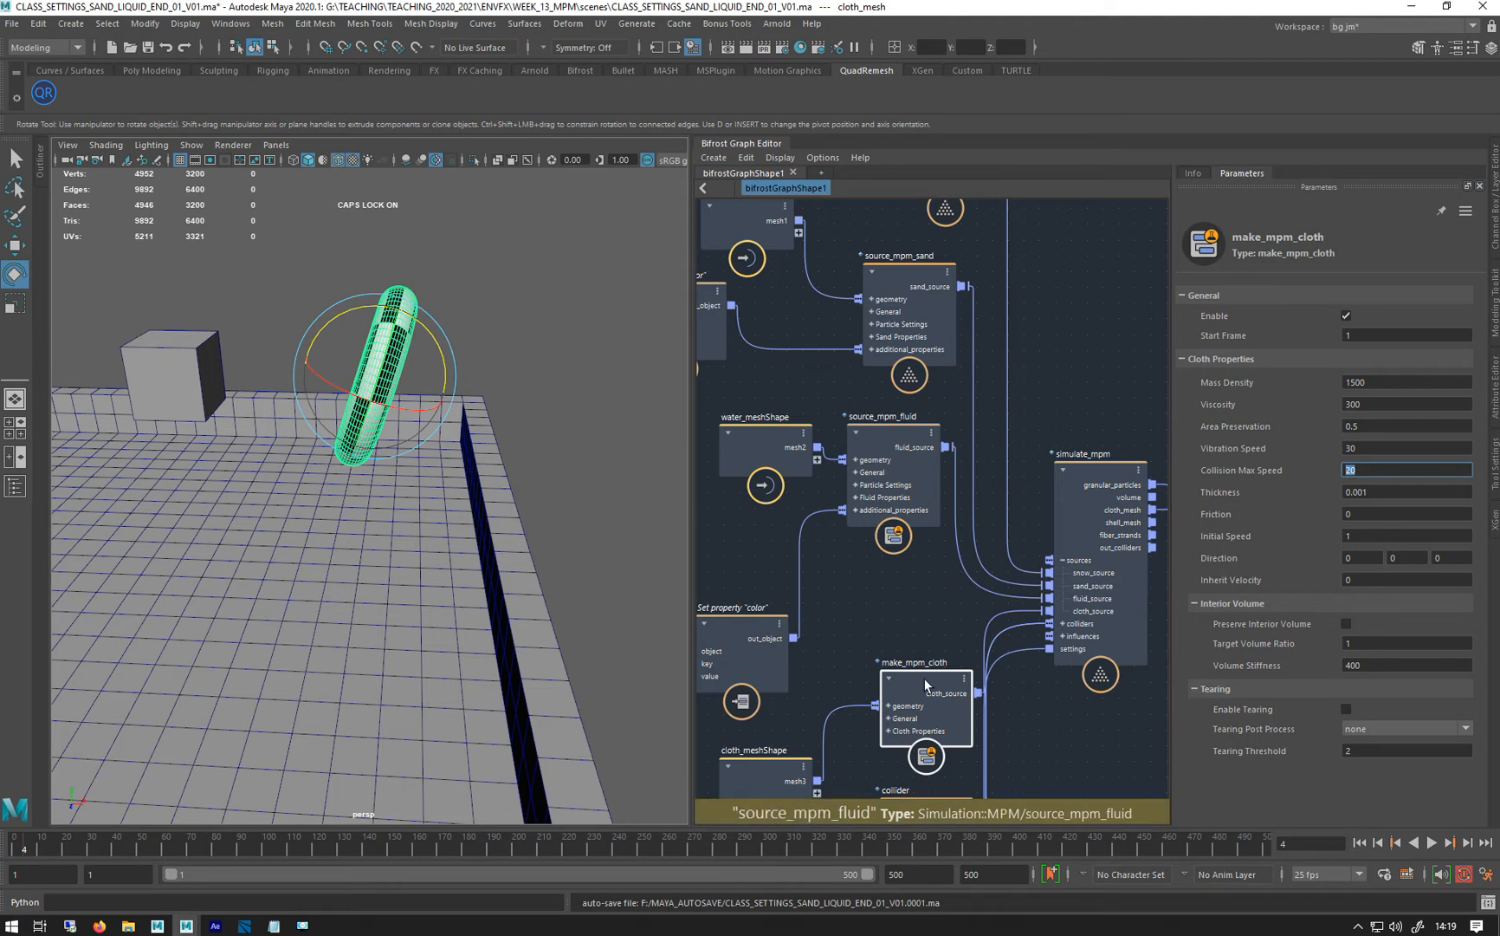
{"action": "key", "text": "Return"}
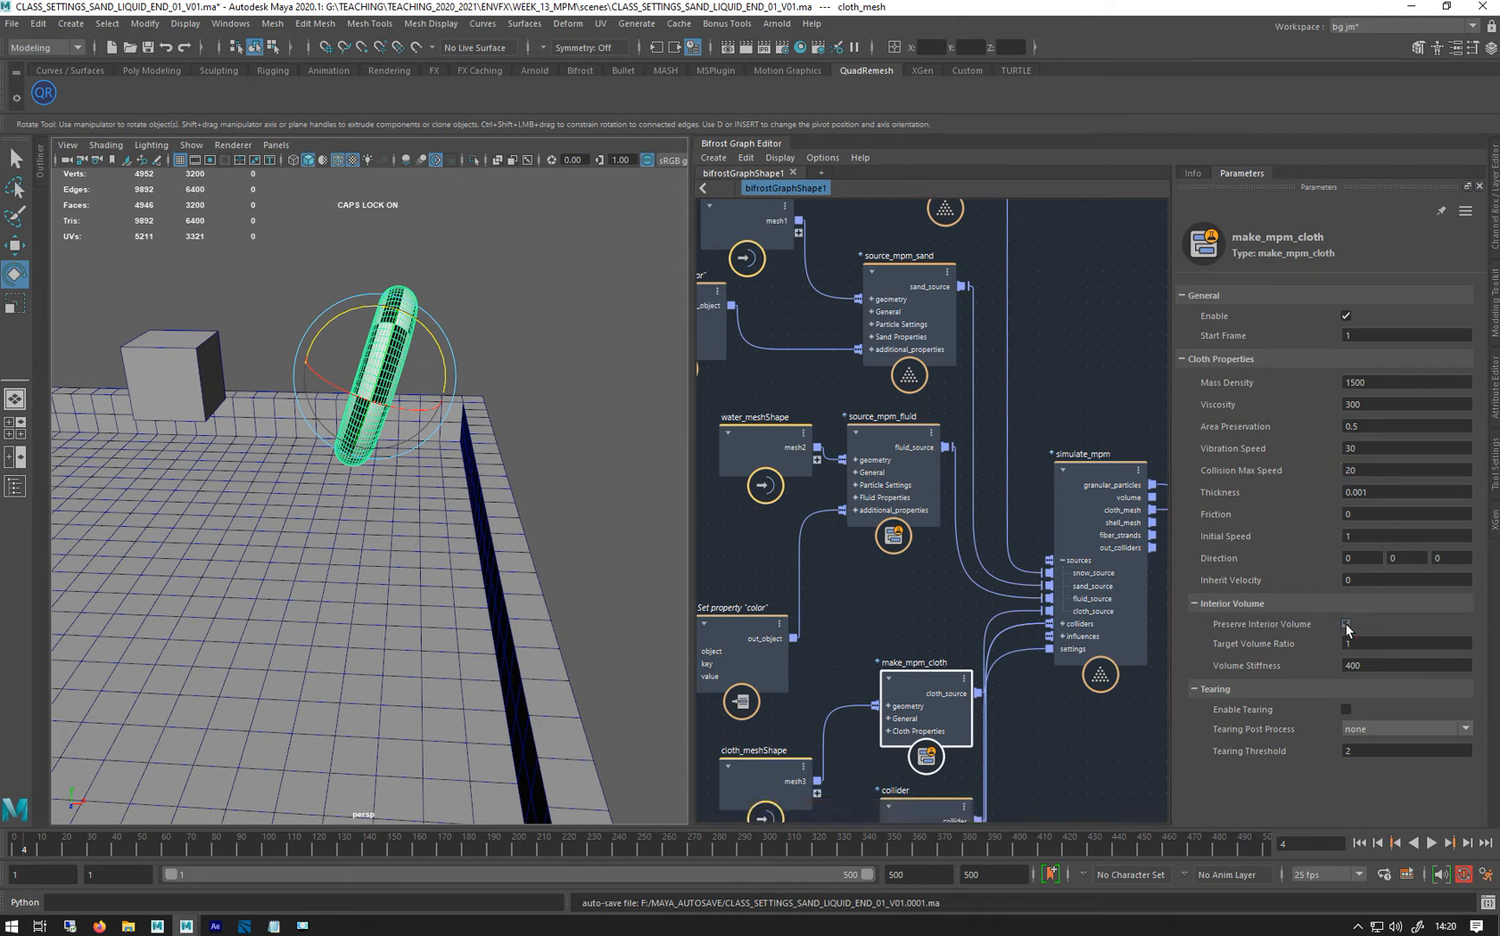
Enable Preserve Interior Volume on make_mpm_cloth, and simulate the cloth from the first frame to inspect the fallen torus up close
{"action": "left_click", "coordinate": [1360, 845]}
{"action": "left_click", "coordinate": [1431, 843]}
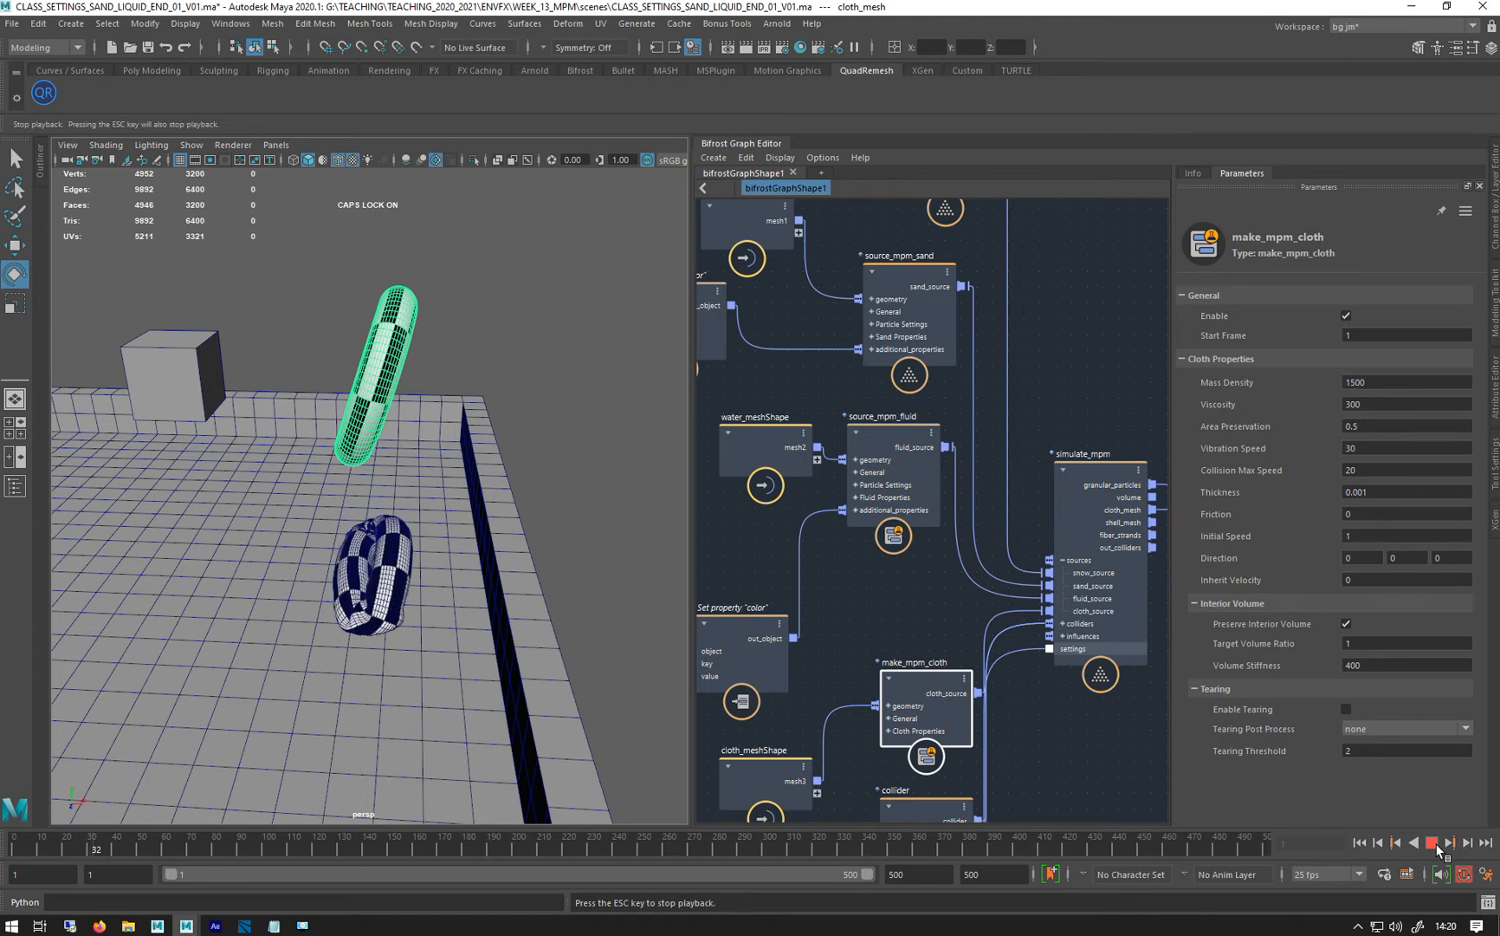
{"action": "key", "text": "Escape"}
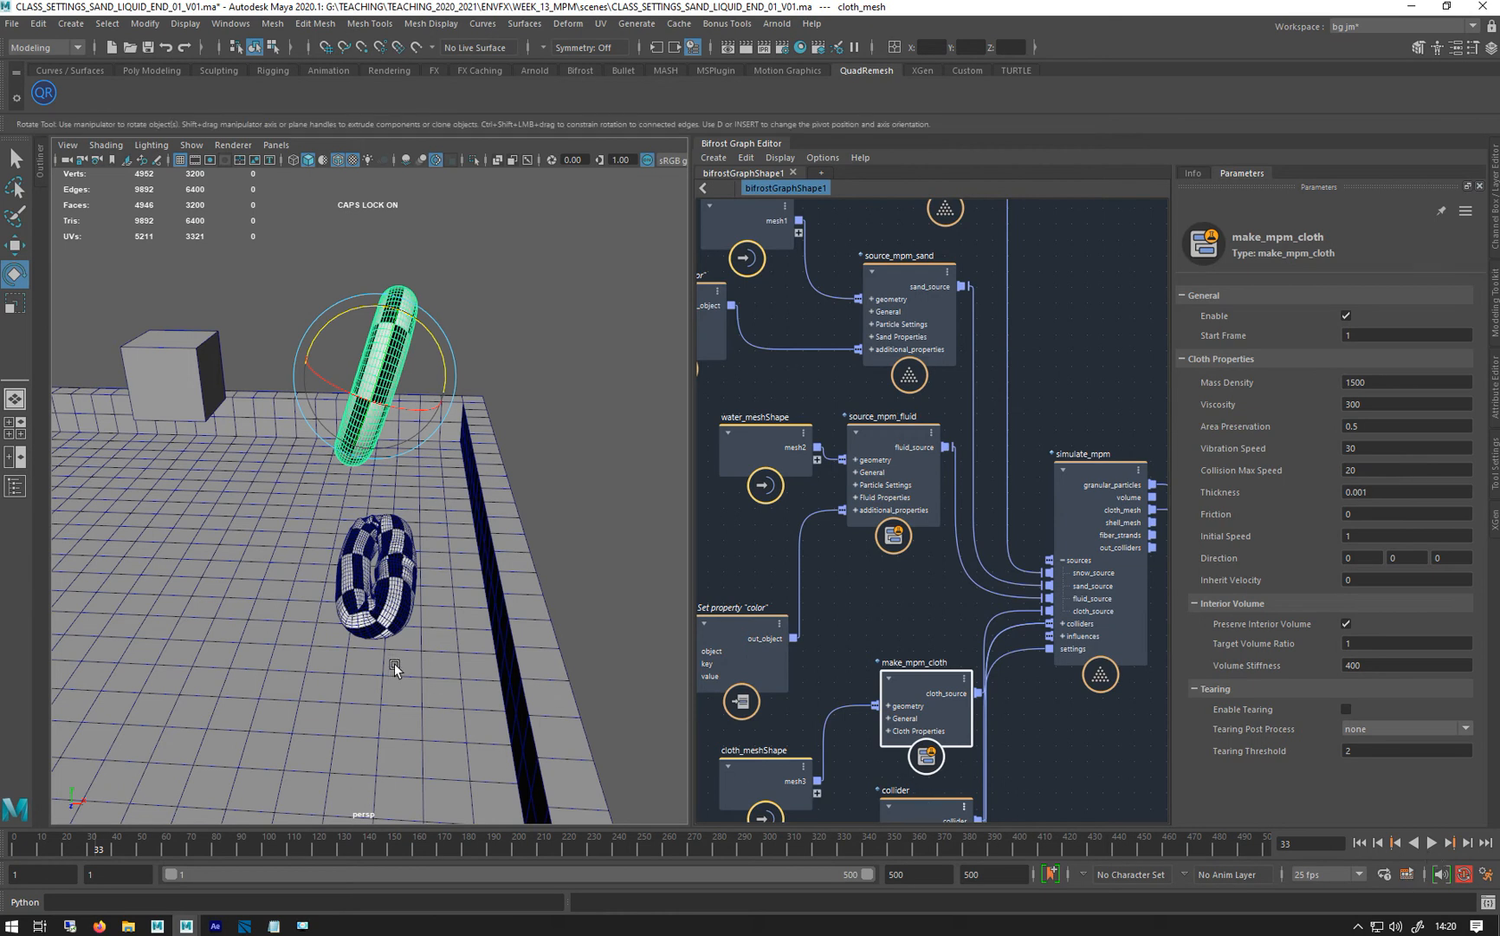
{"action": "right_click_drag", "start_coordinate": [347, 650], "coordinate": [401, 680], "text": "alt"}
{"action": "left_click_drag", "start_coordinate": [401, 680], "coordinate": [365, 665], "text": "alt"}
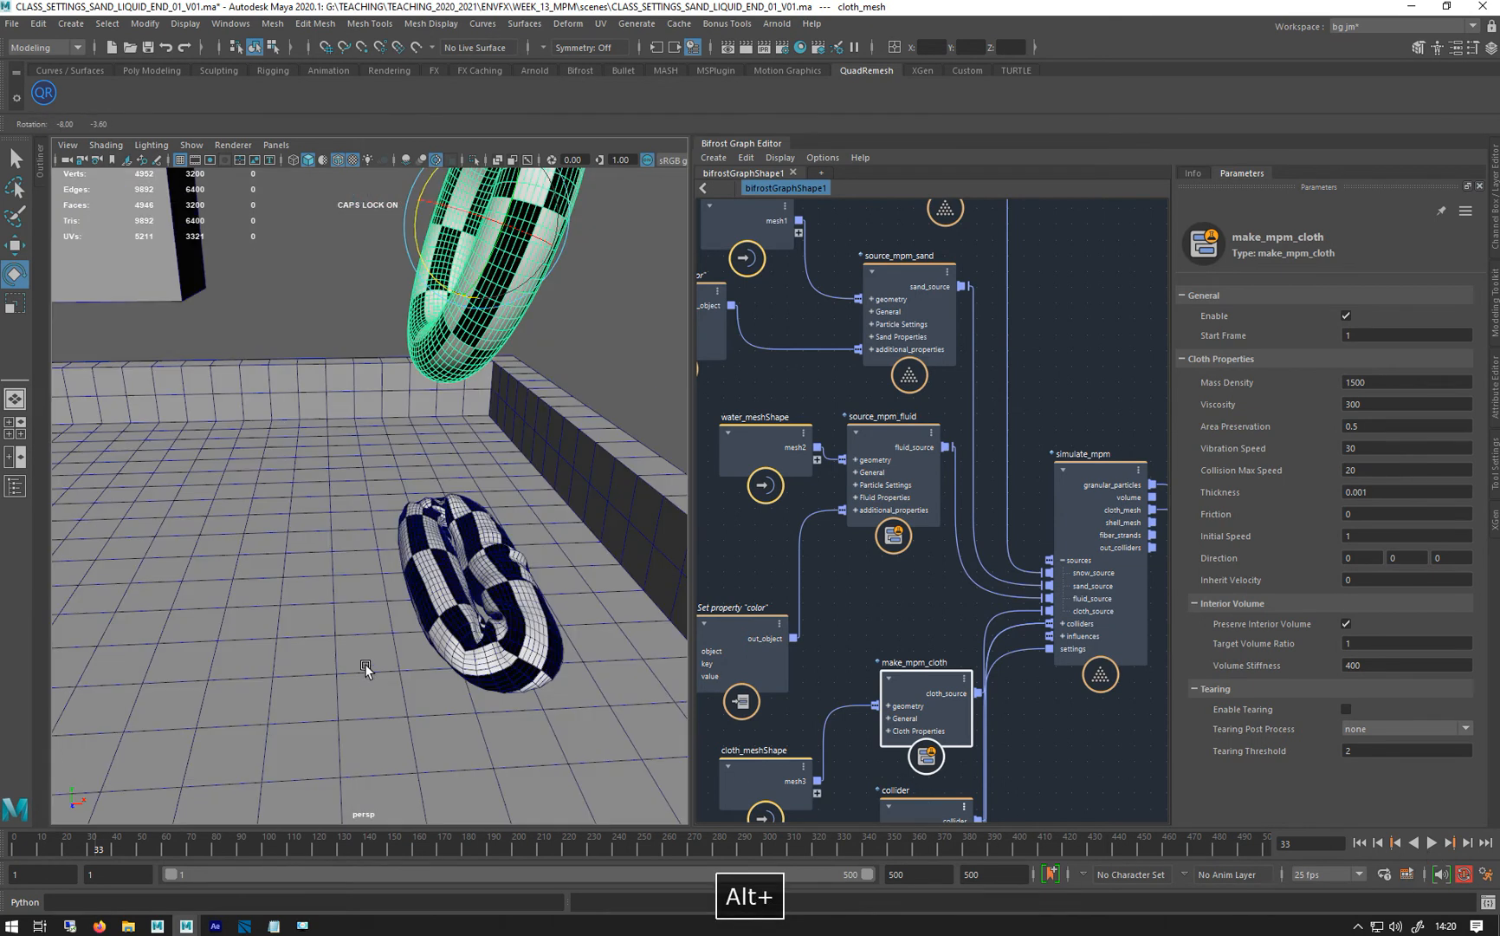
{"action": "middle_click_drag", "start_coordinate": [365, 665], "coordinate": [358, 619], "text": "alt"}
{"action": "left_click", "coordinate": [398, 563]}
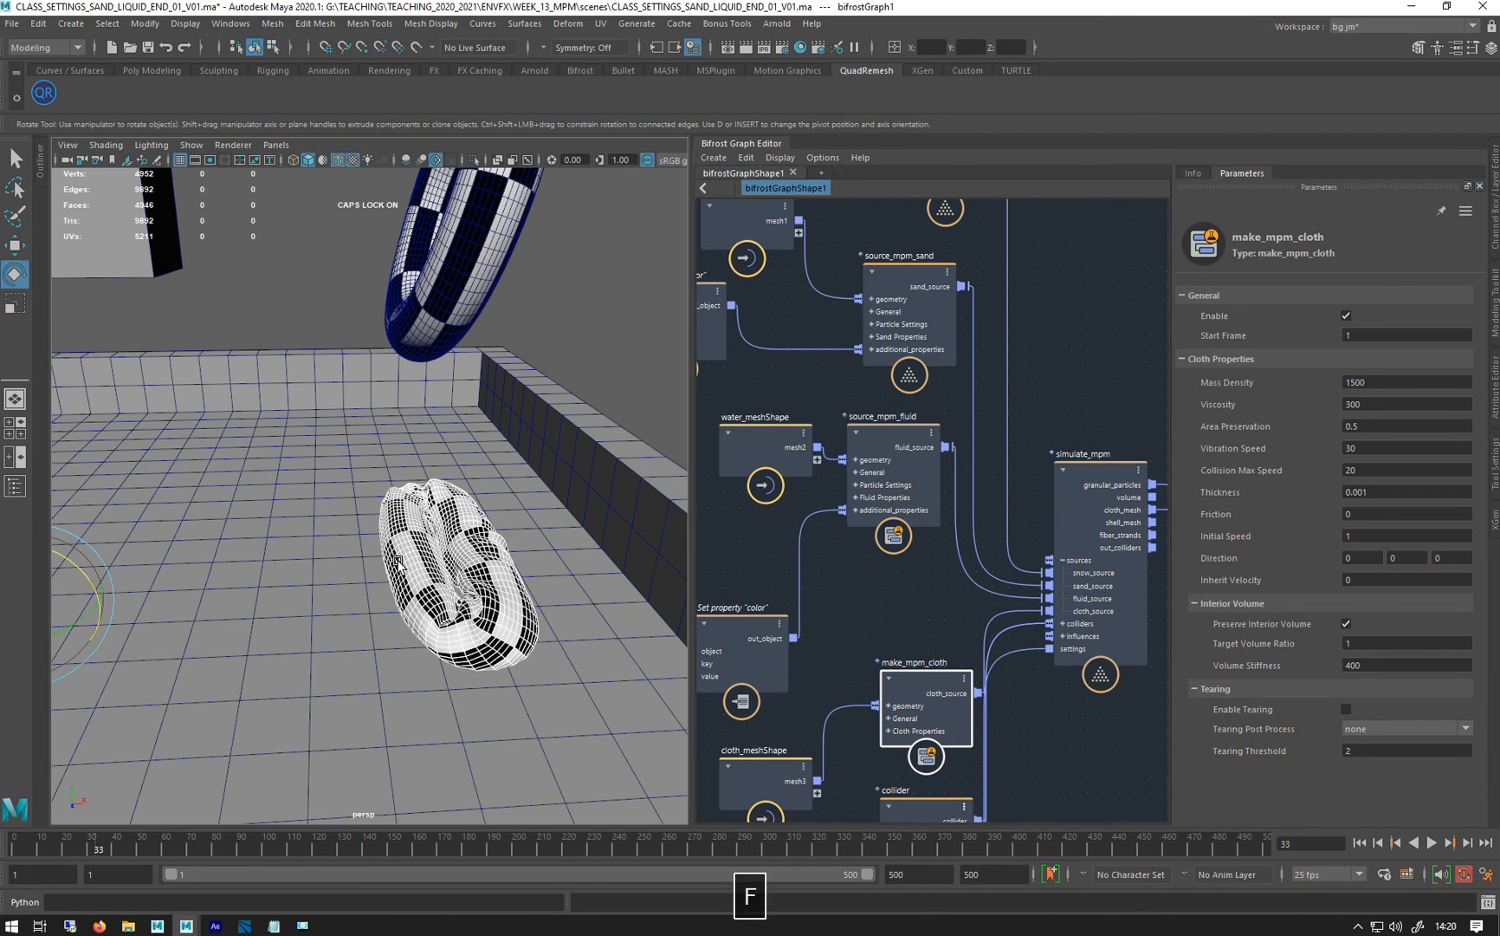
{"action": "key", "text": "f"}
{"action": "left_click_drag", "start_coordinate": [397, 563], "coordinate": [520, 641], "text": "alt"}
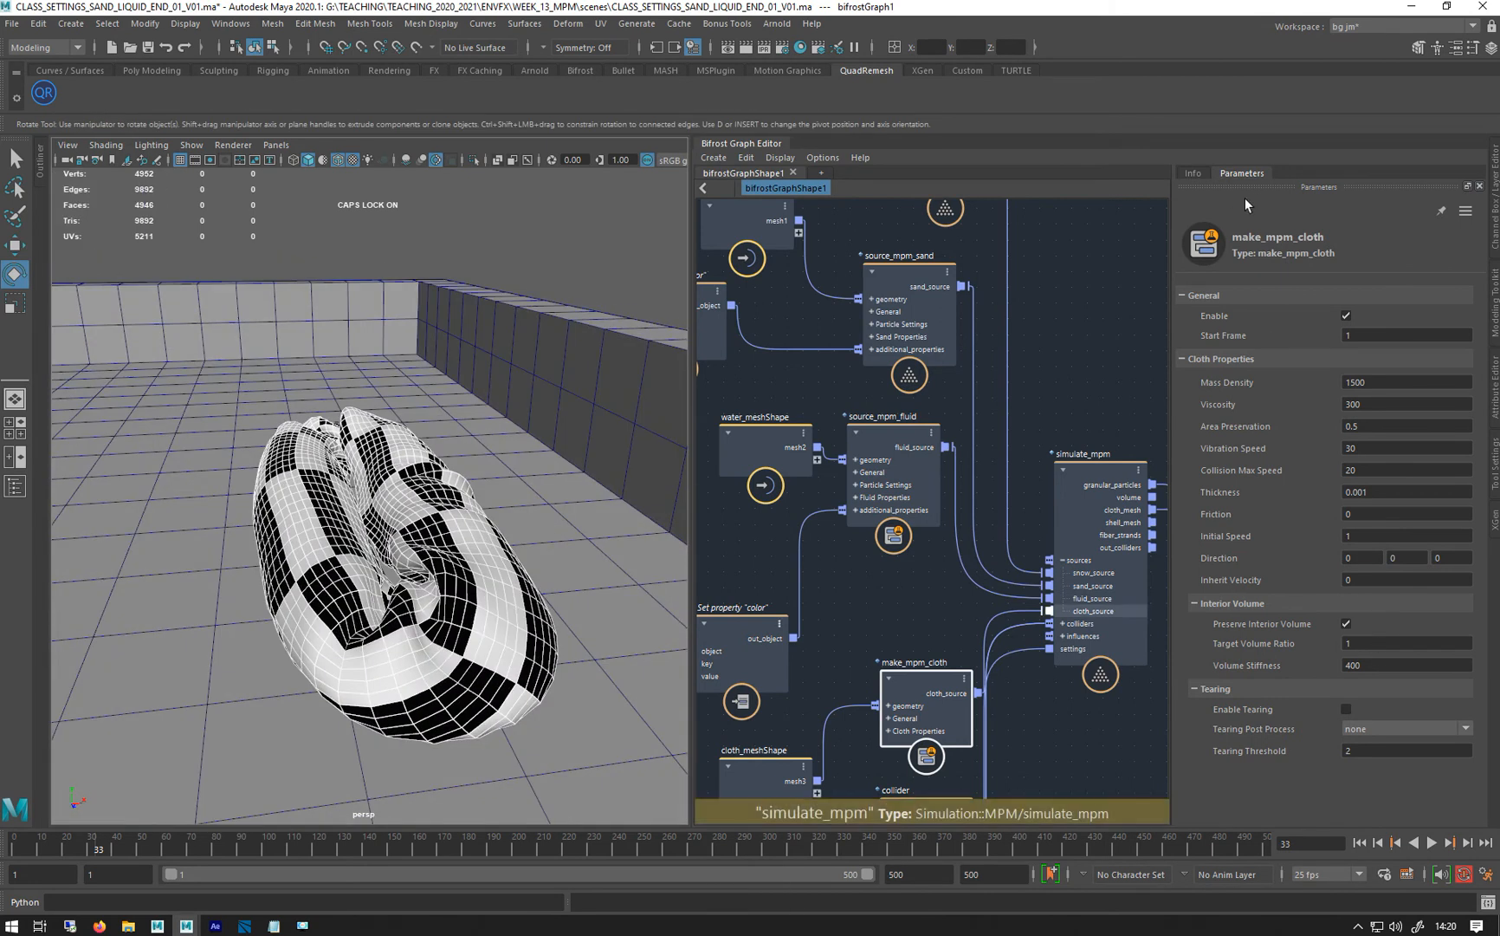
Set the Target Volume Ratio to 2 and read the make_mpm_cloth documentation on the Interior Volume properties
{"action": "double_click", "coordinate": [1373, 643]}
{"action": "type", "text": "2"}
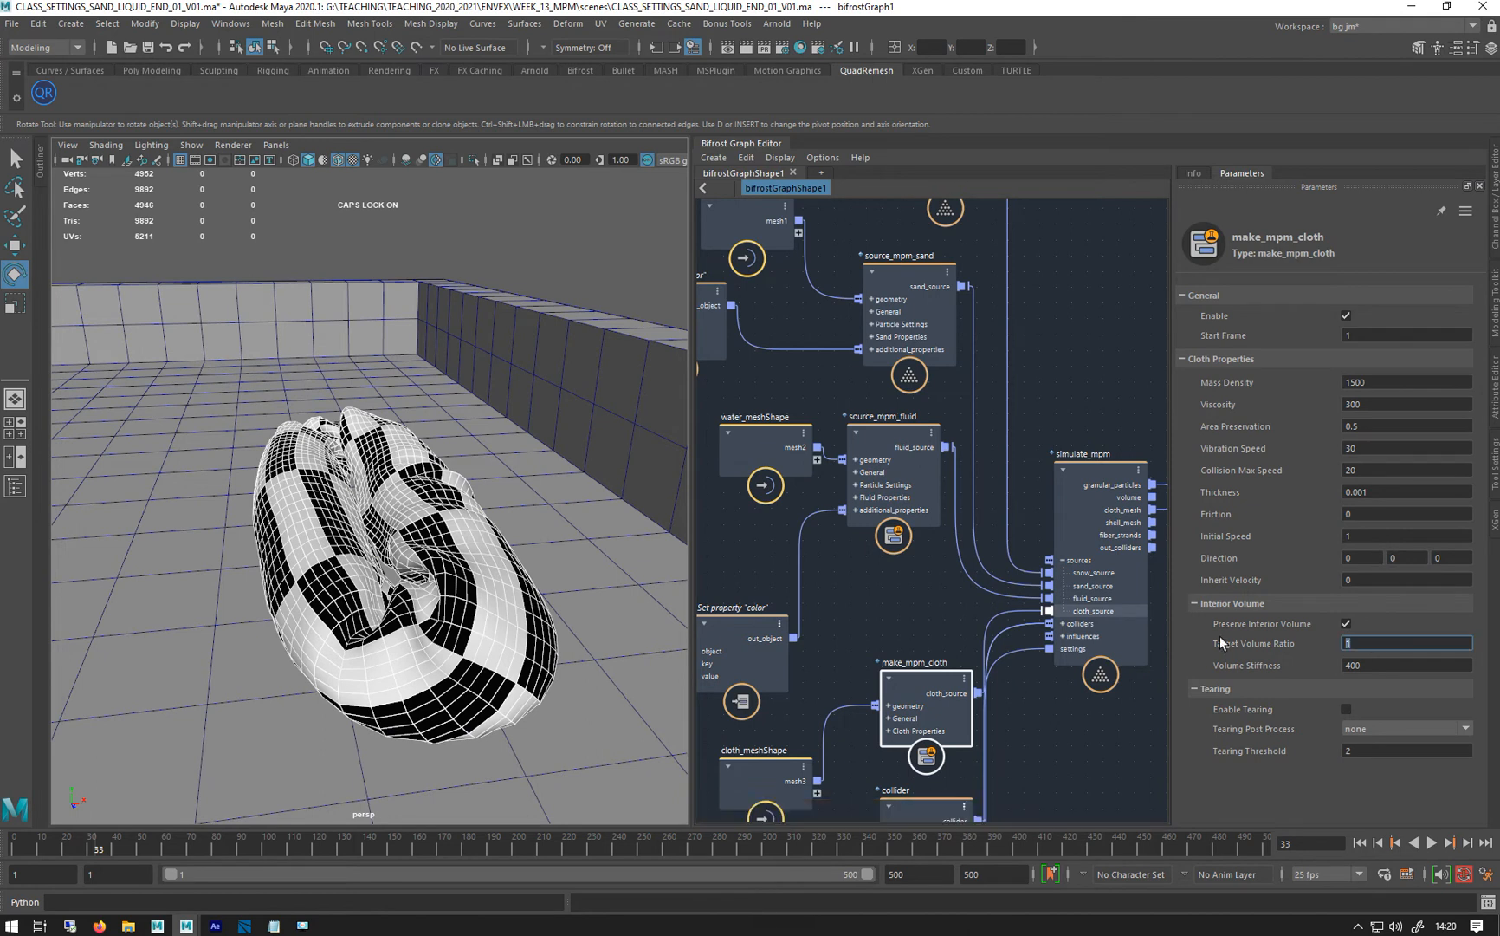
{"action": "key", "text": "Return"}
{"action": "left_click", "coordinate": [1193, 173]}
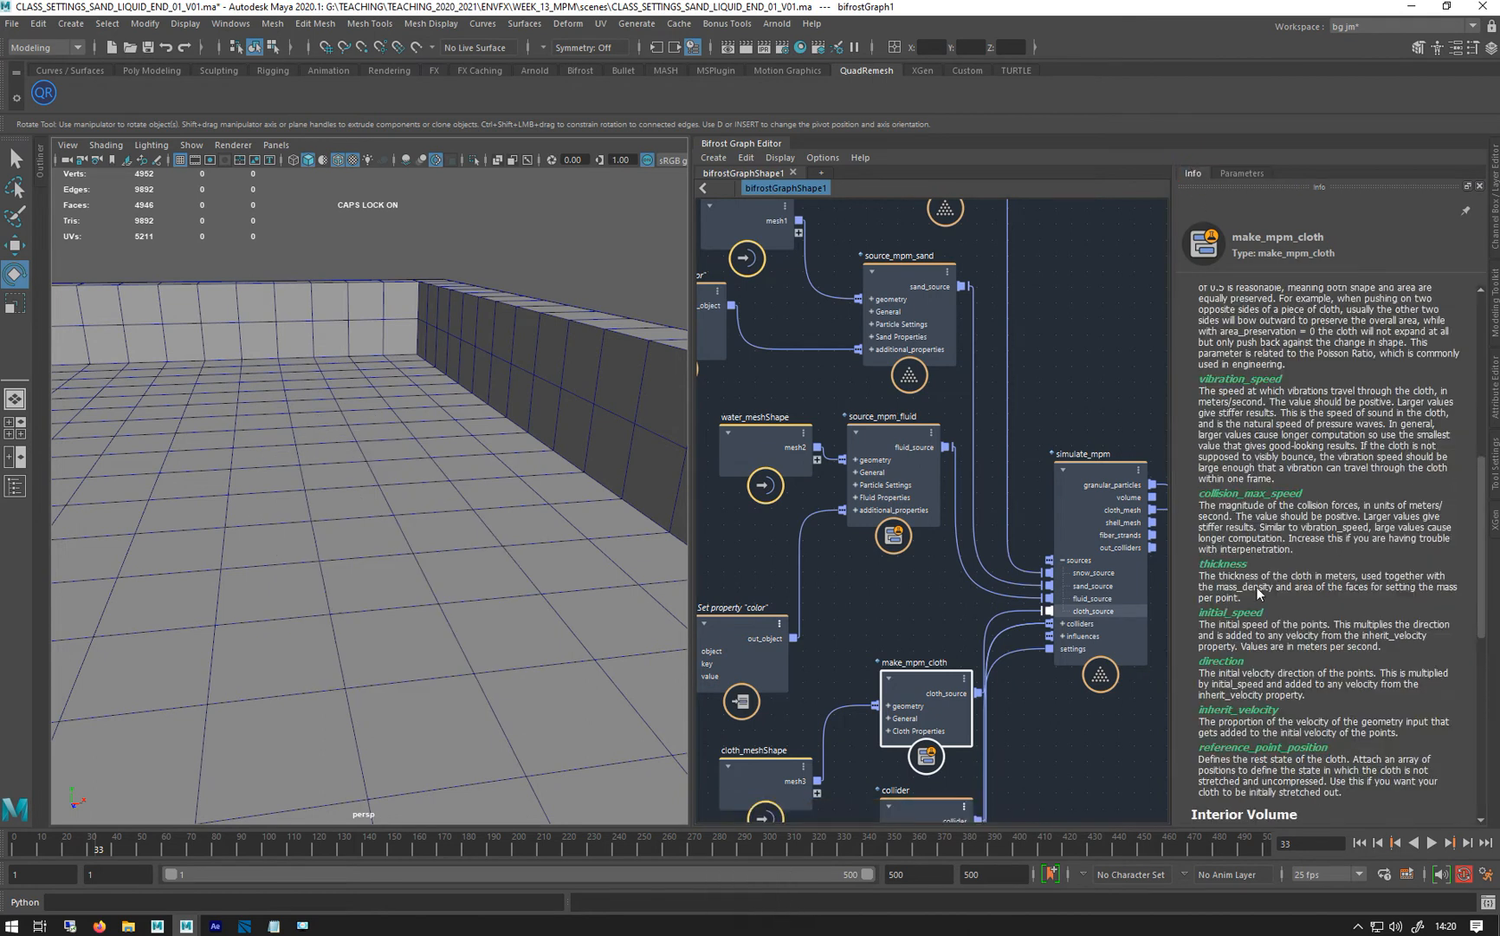
{"action": "scroll", "coordinate": [1260, 604], "scroll_direction": "down", "scroll_amount": 3}
{"action": "scroll", "coordinate": [1260, 604], "scroll_direction": "down", "scroll_amount": 1}
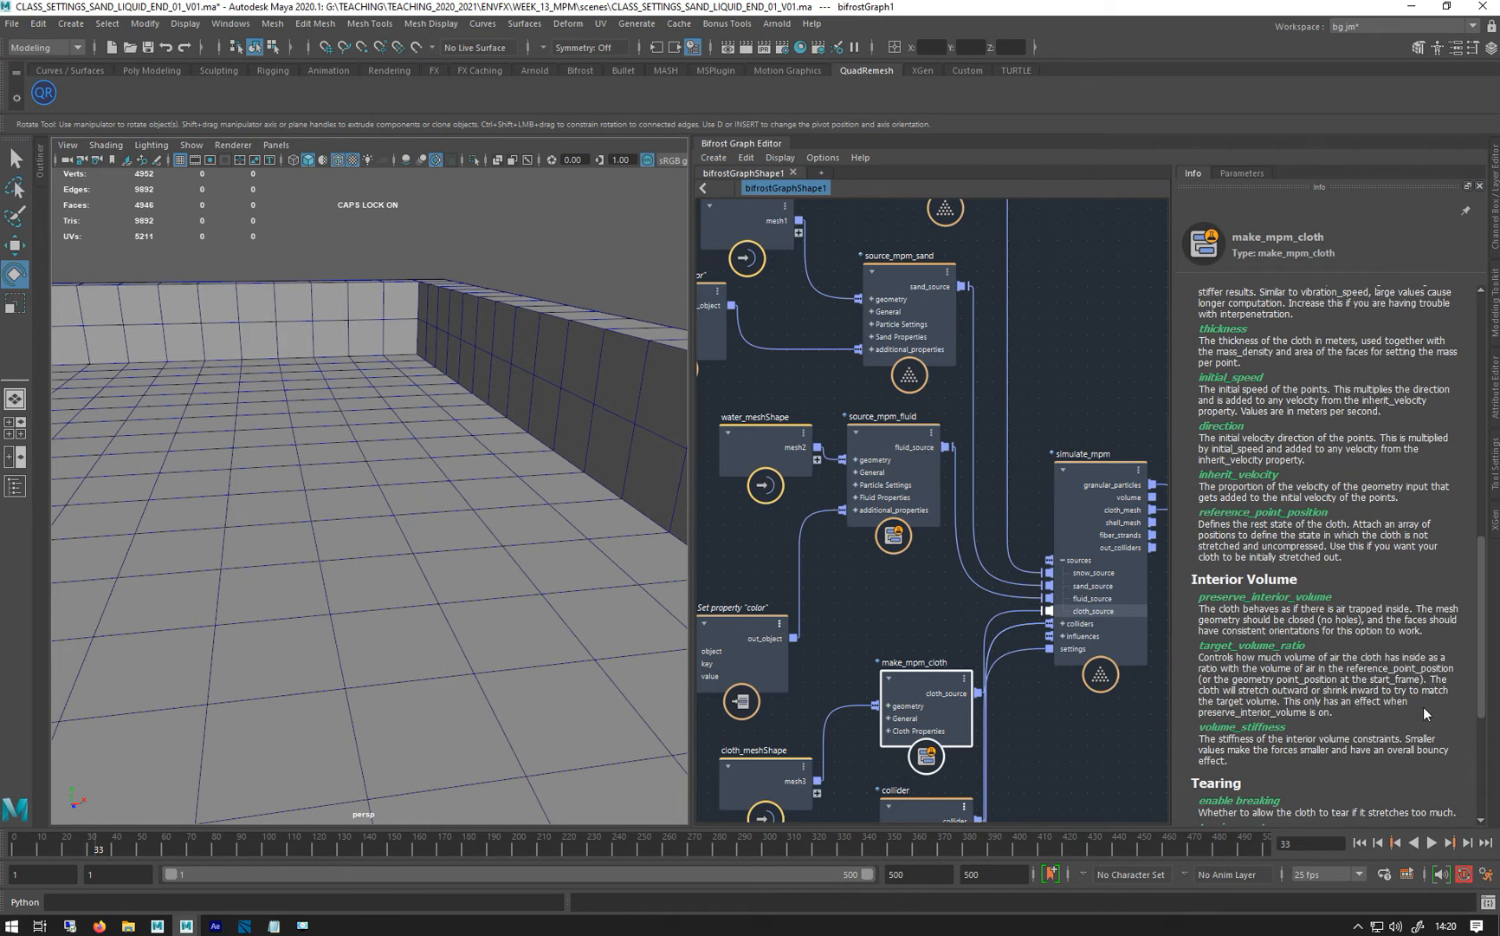
Test the cloth simulation from the first frame with the make_mpm_cloth Target Volume Ratio at 20
{"action": "left_click", "coordinate": [1239, 172]}
{"action": "left_click", "coordinate": [1376, 643]}
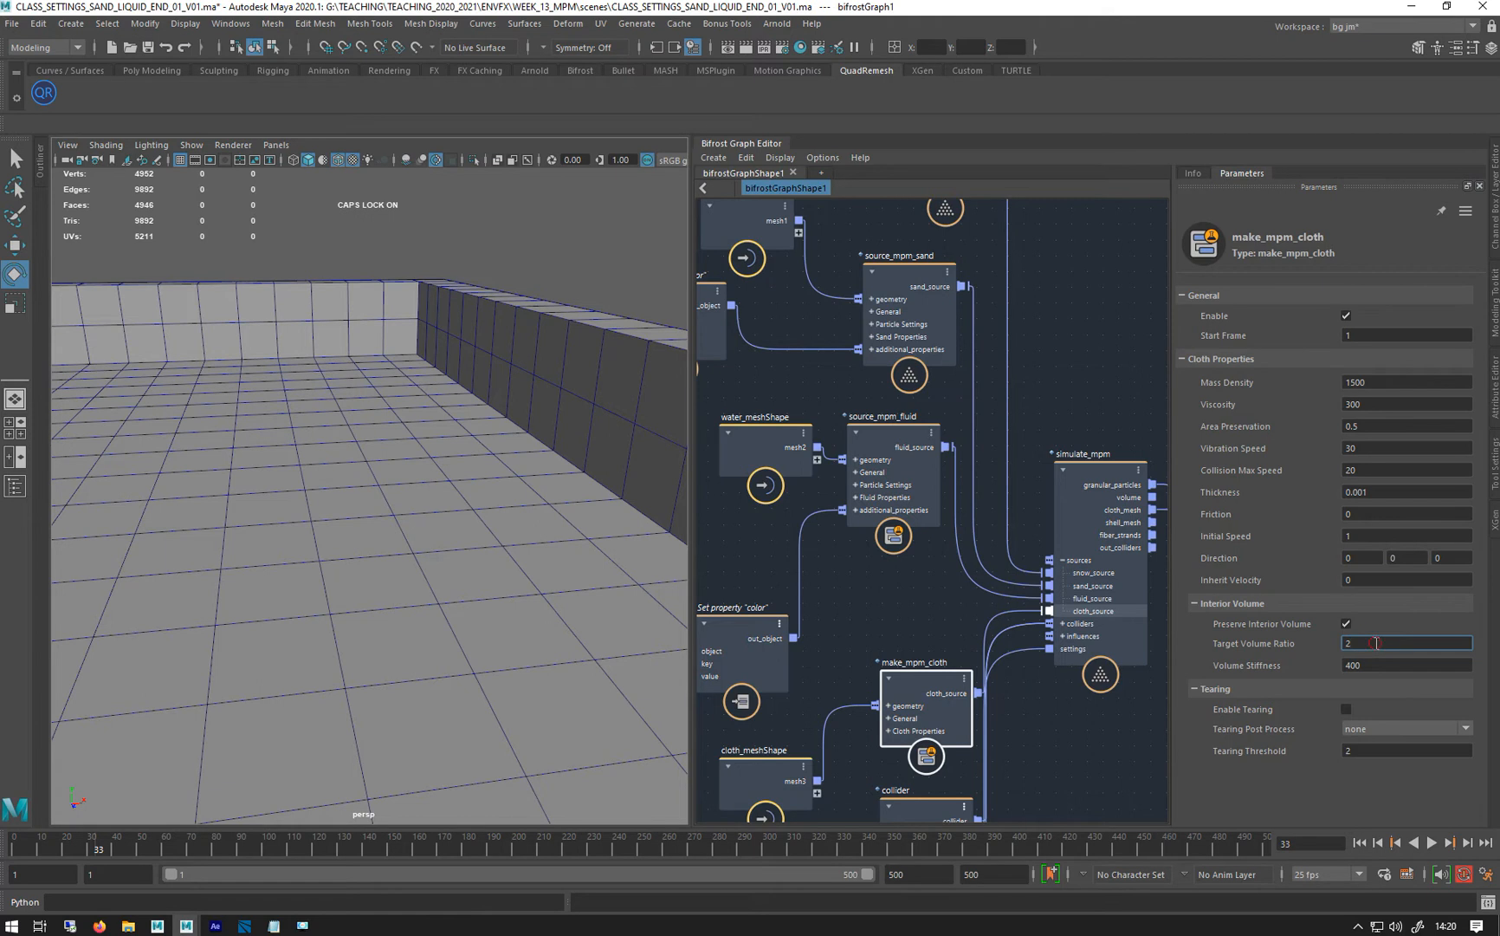
{"action": "type", "text": "0"}
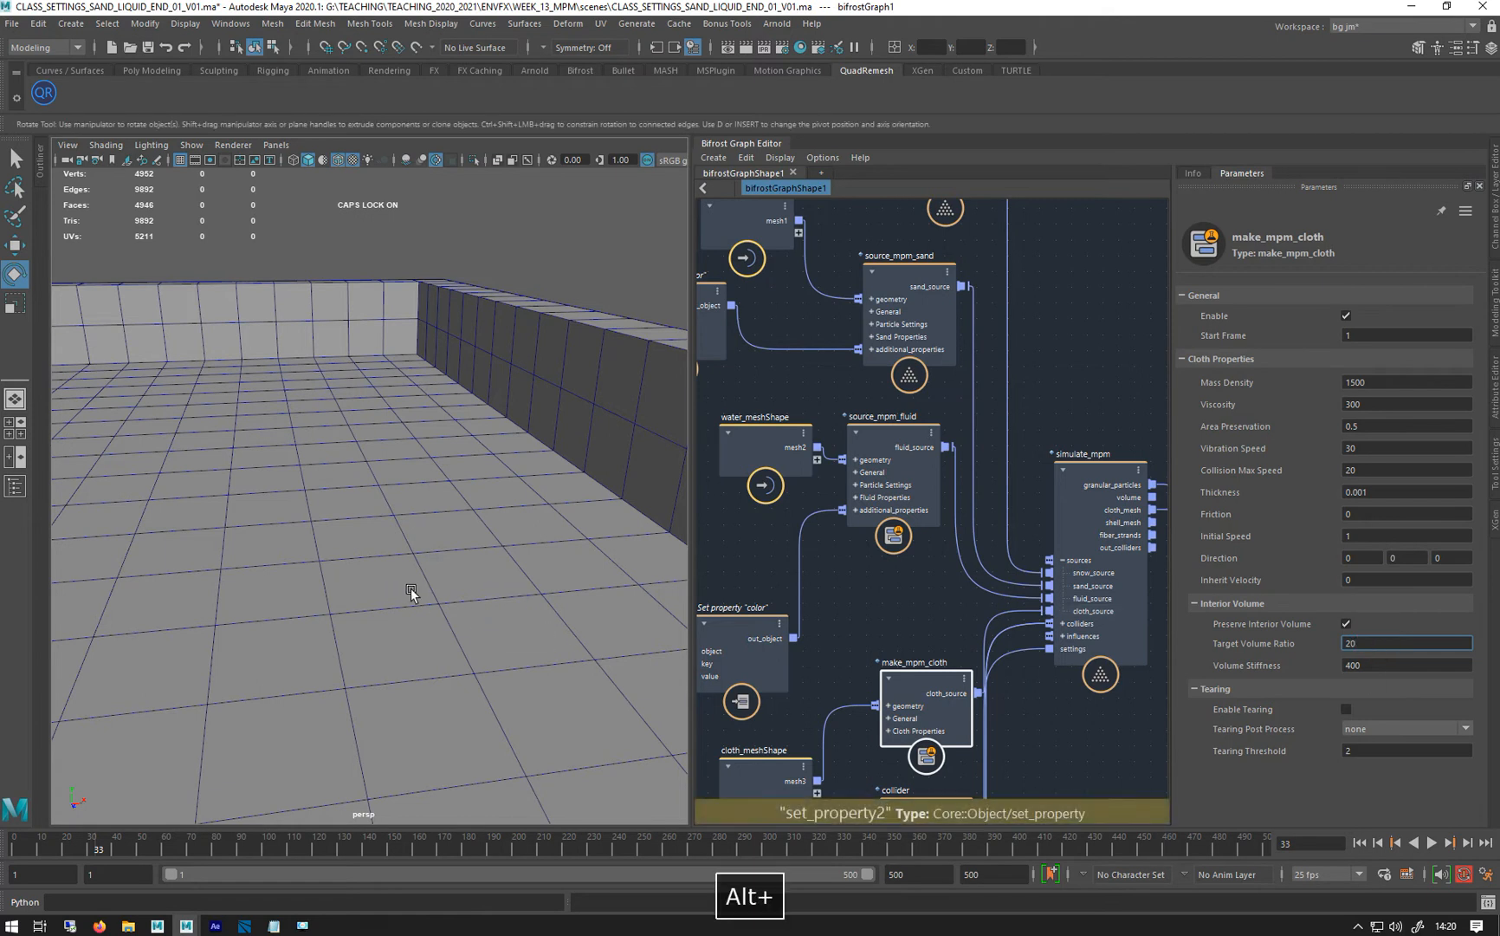
{"action": "left_click_drag", "start_coordinate": [560, 528], "coordinate": [485, 658], "text": "alt"}
{"action": "left_click", "coordinate": [1361, 842]}
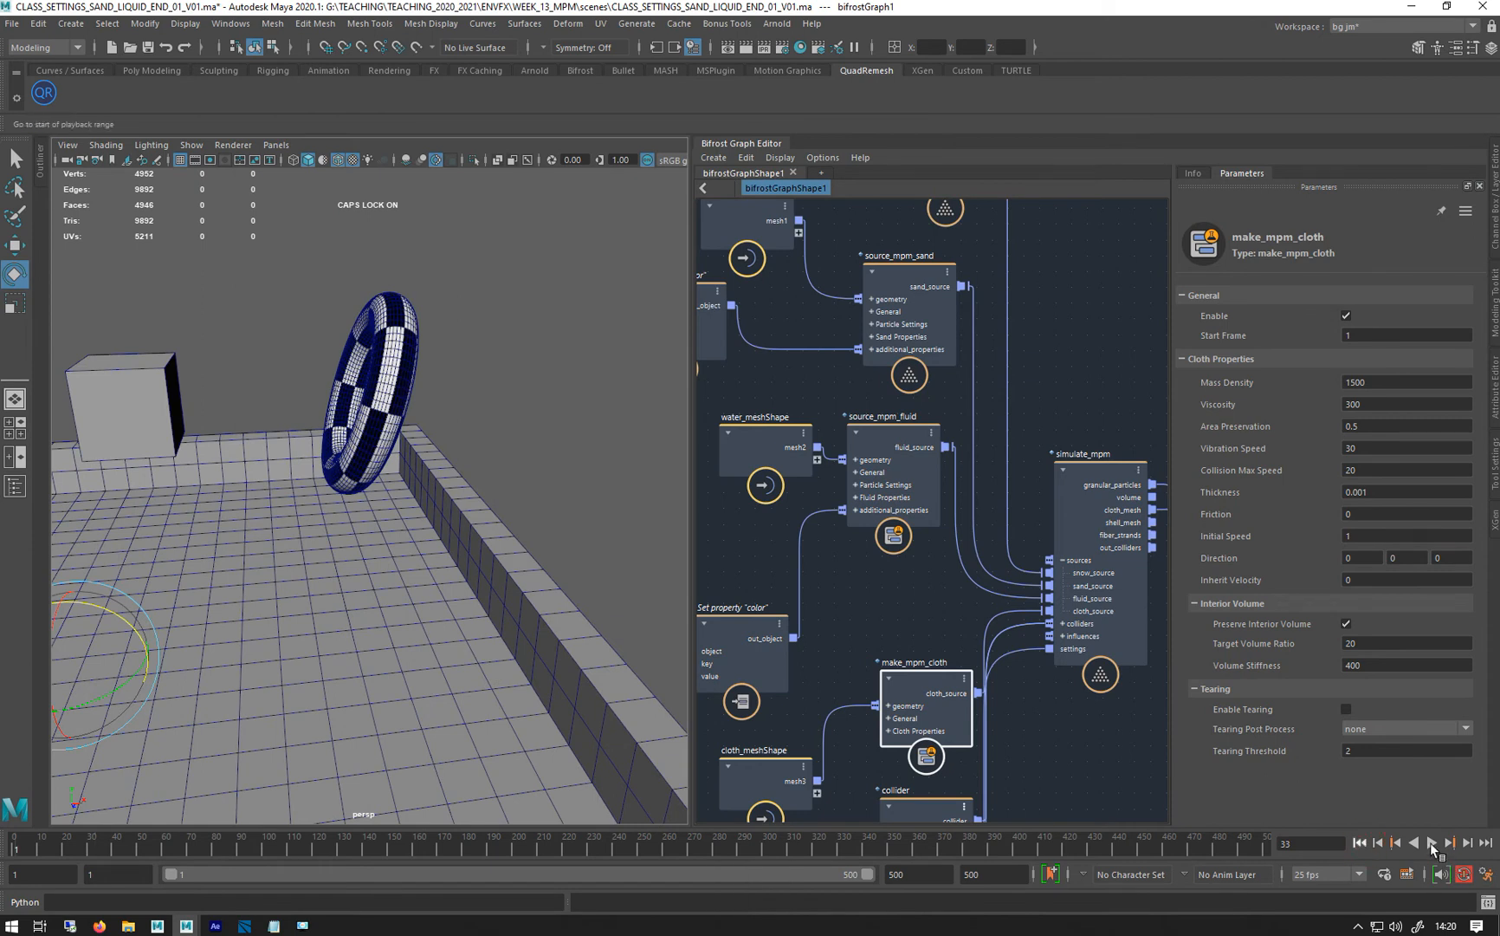
{"action": "left_click", "coordinate": [1431, 842]}
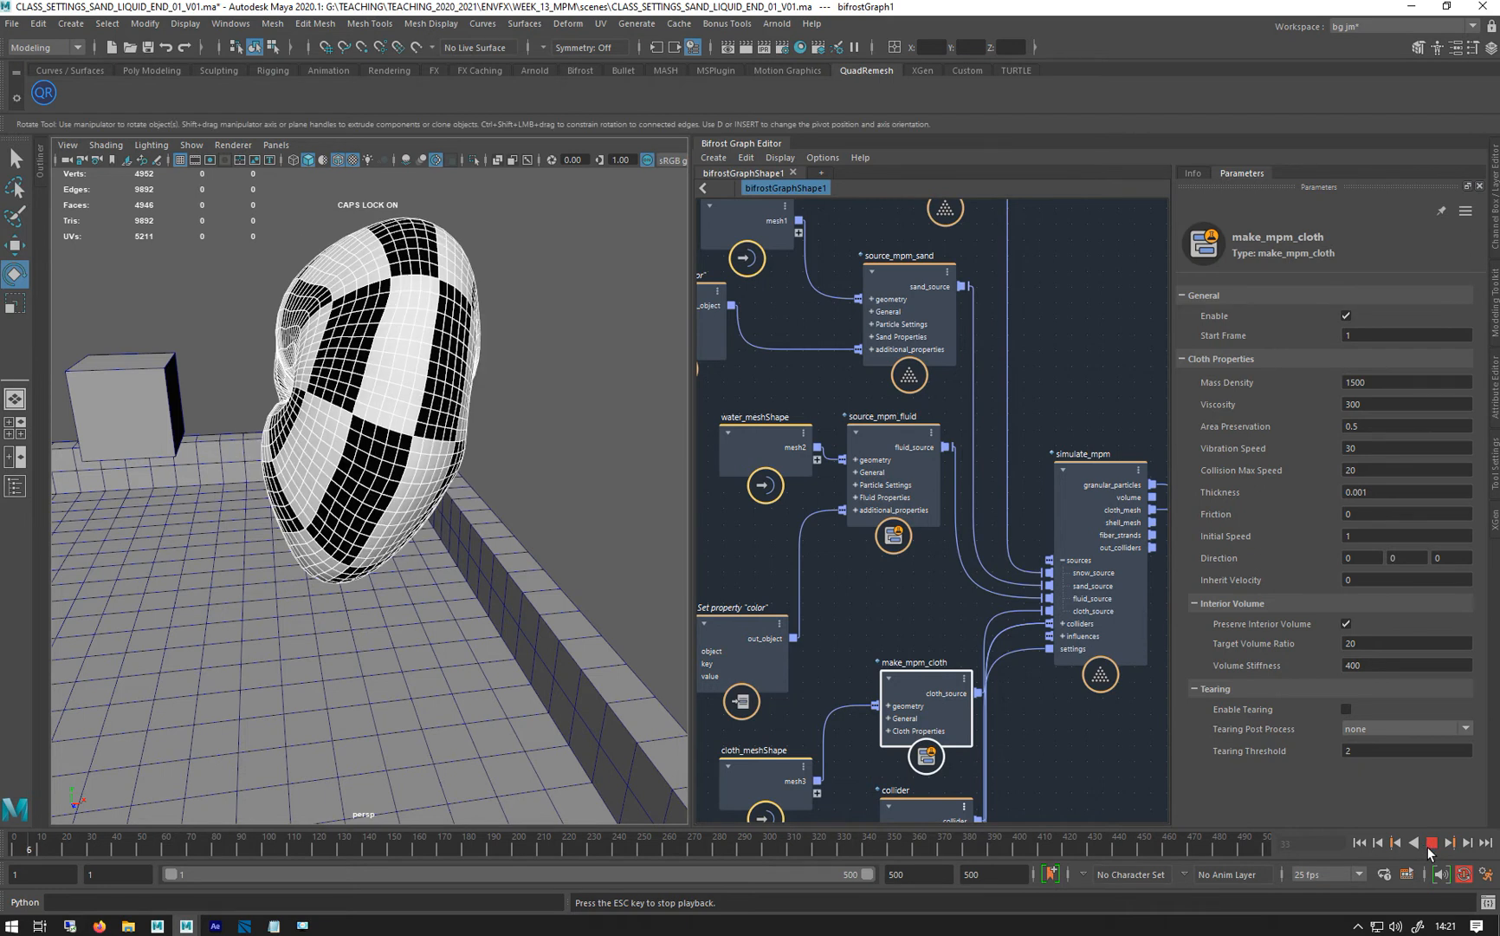
{"action": "key", "text": "Escape"}
{"action": "left_click_drag", "start_coordinate": [241, 515], "coordinate": [277, 520], "text": "alt"}
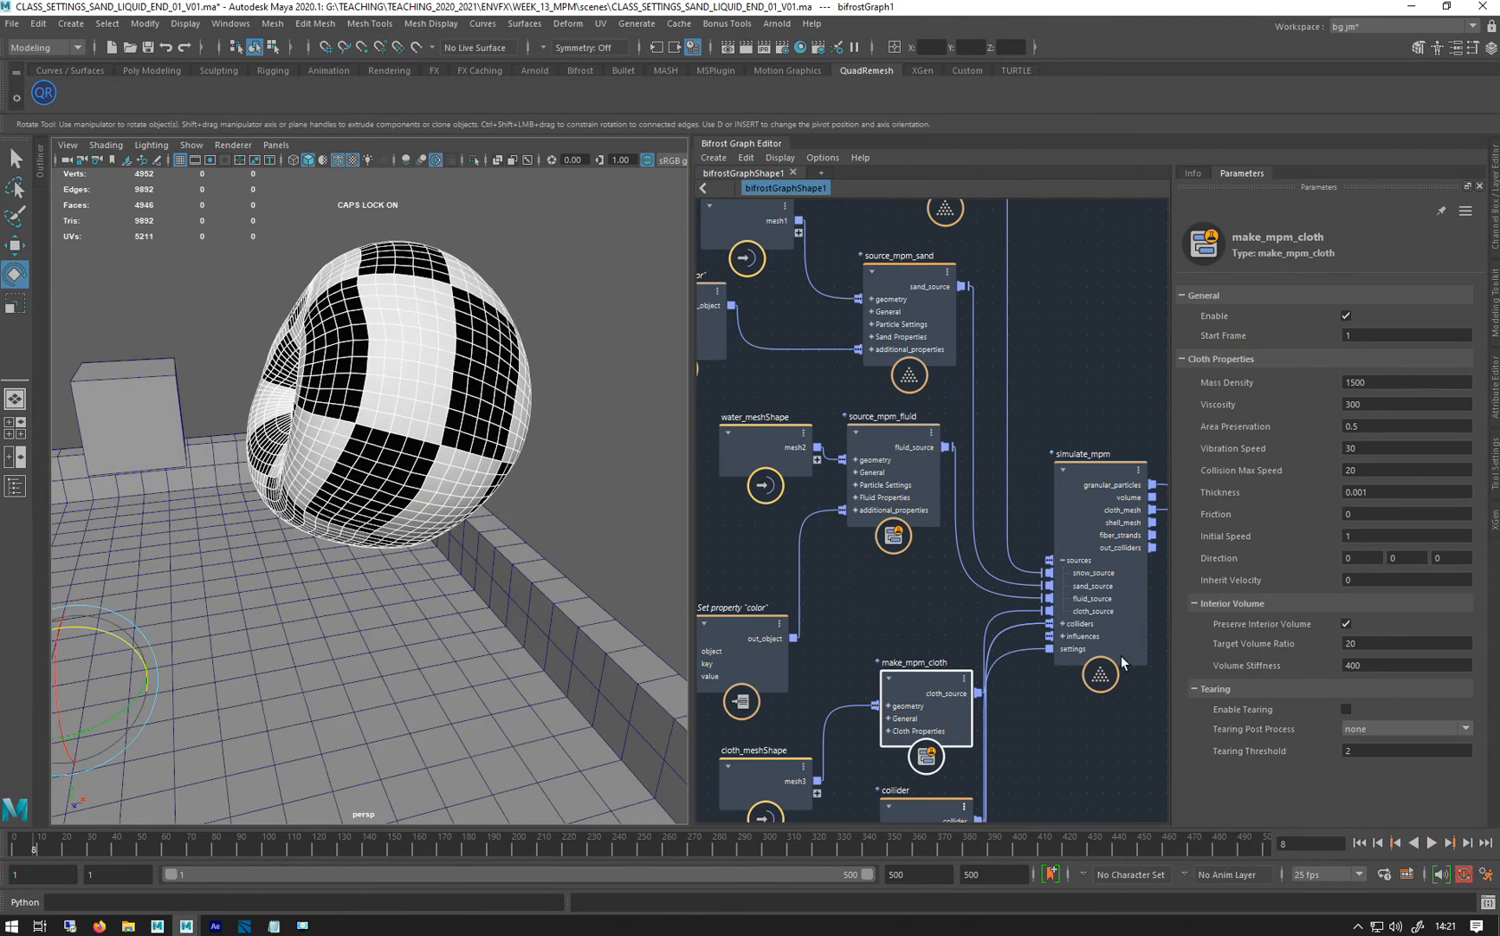
Restore the Target Volume Ratio to 1 and enable tearing on the make_mpm_cloth node
{"action": "left_click", "coordinate": [1364, 643]}
{"action": "type", "text": "1"}
{"action": "key", "text": "Return"}
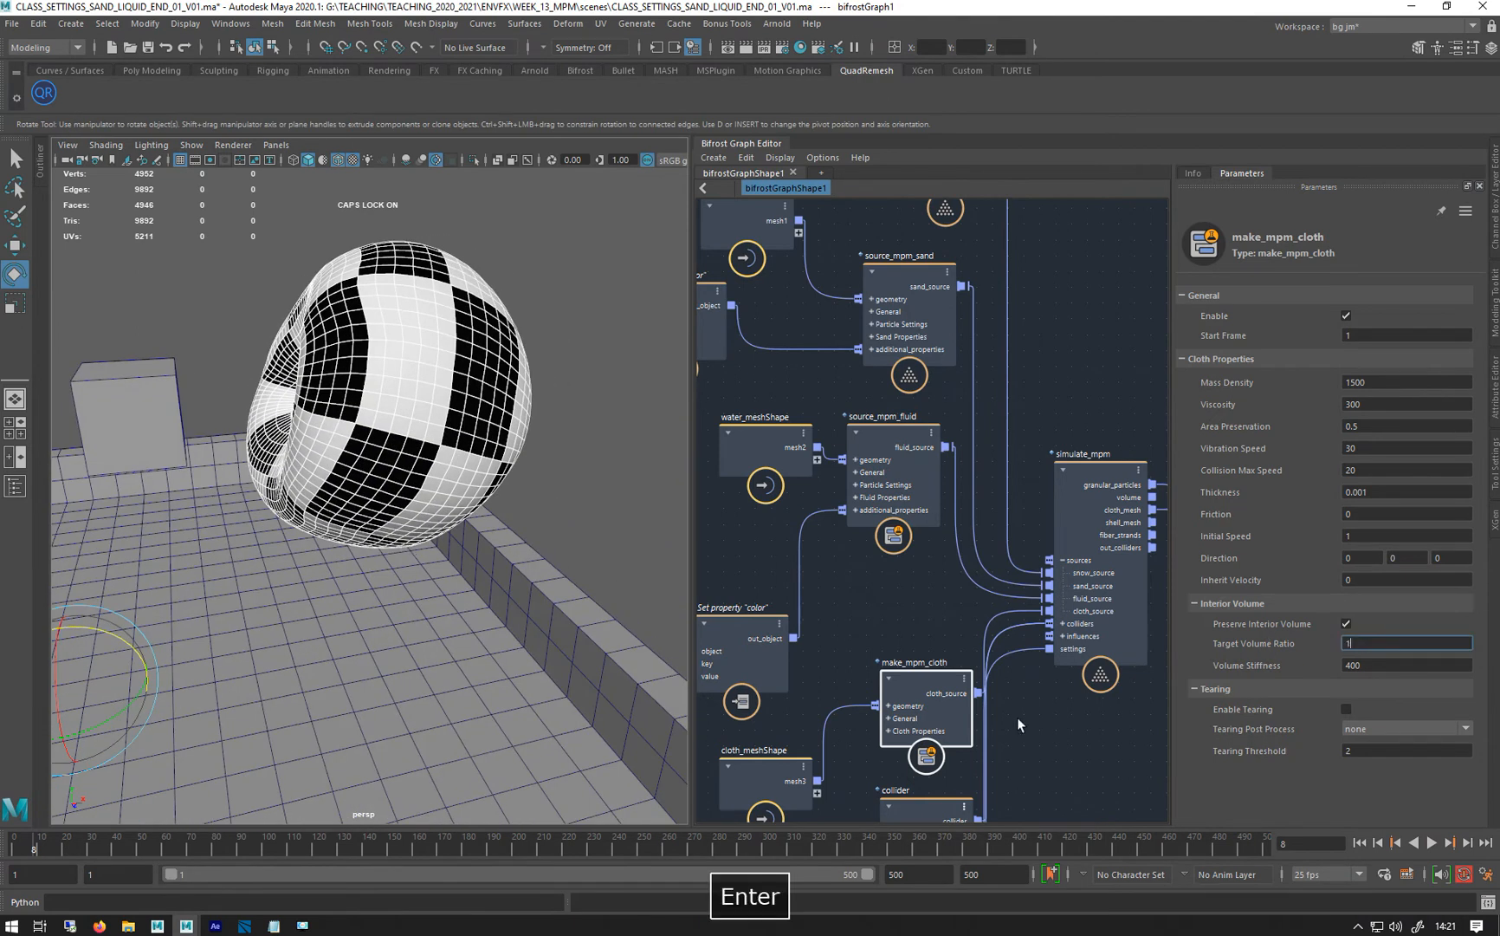
{"action": "left_click", "coordinate": [1346, 709]}
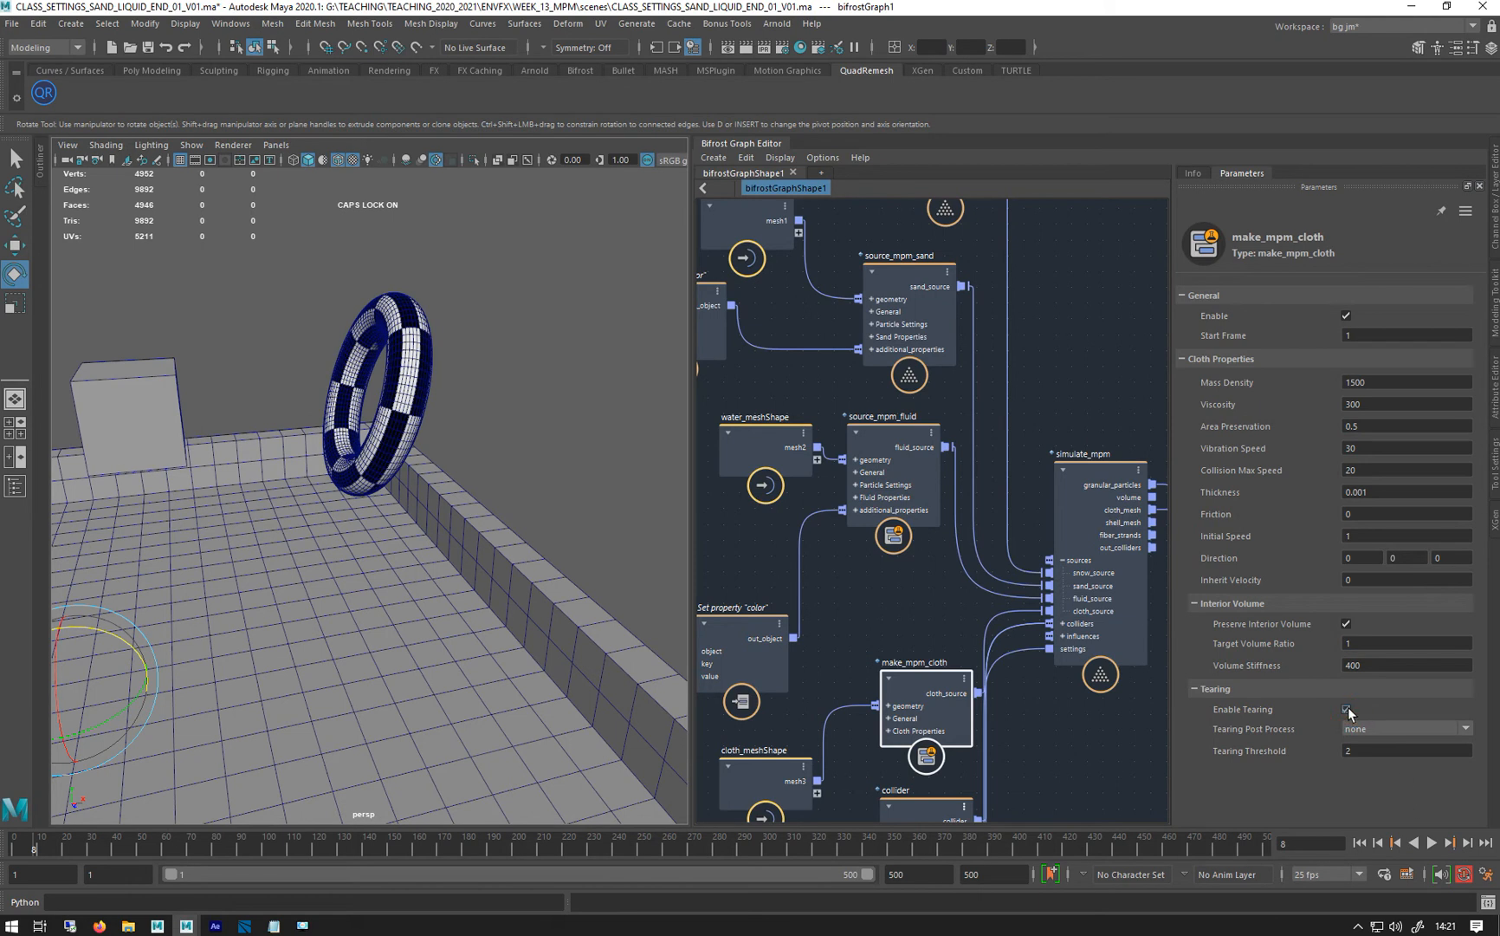
Turn tearing back off on make_mpm_cloth, select the torus mesh and return to the first frame
{"action": "key", "text": "ctrl+z"}
{"action": "left_click", "coordinate": [335, 450]}
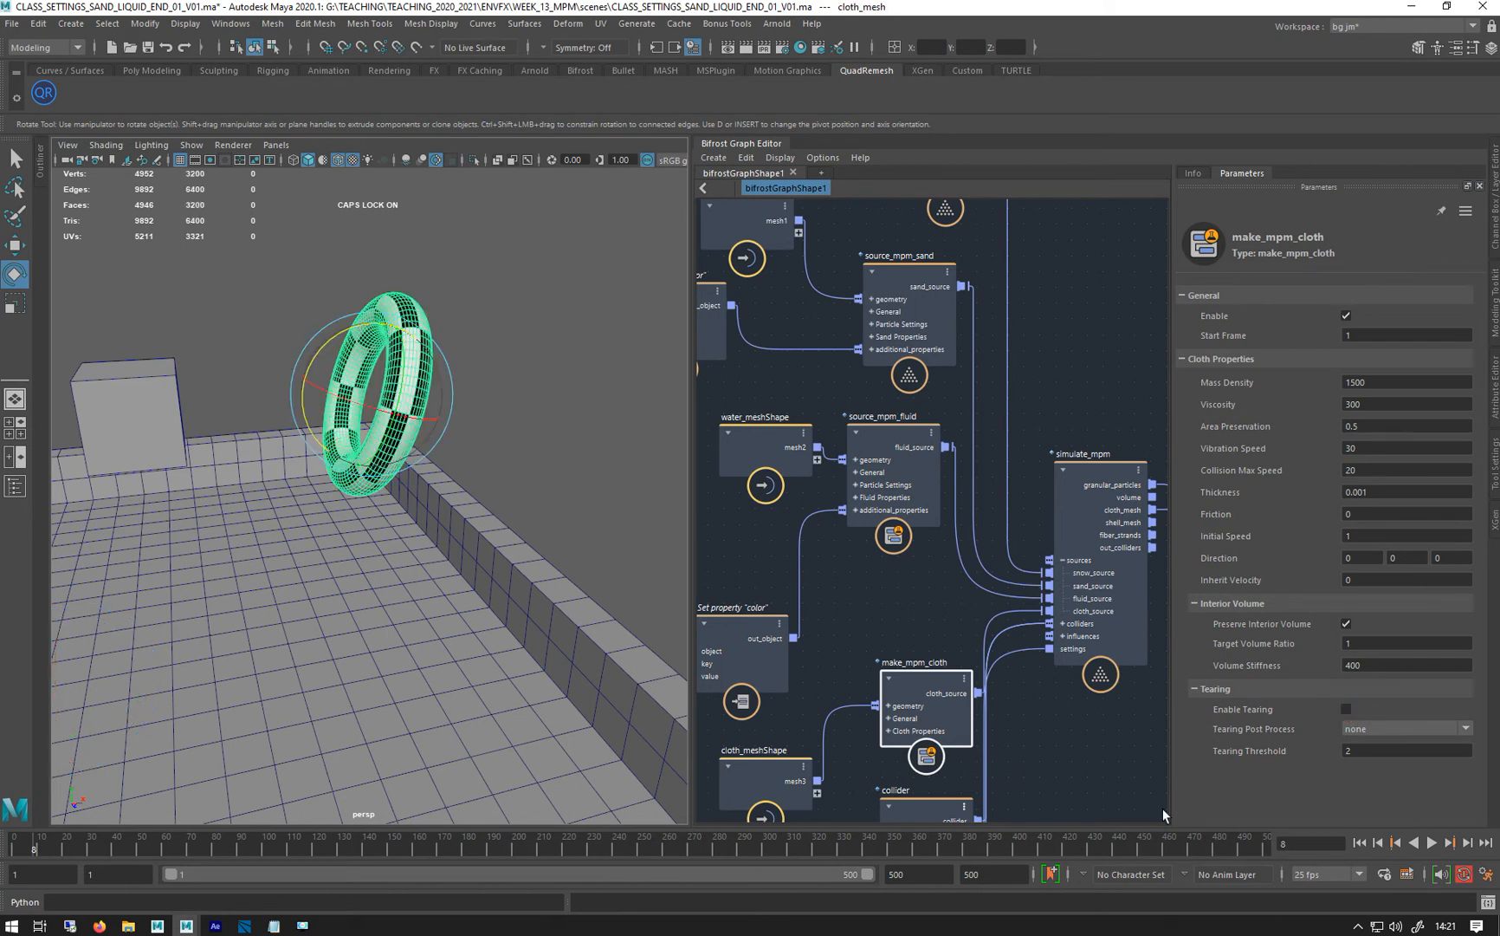
{"action": "left_click", "coordinate": [1359, 842]}
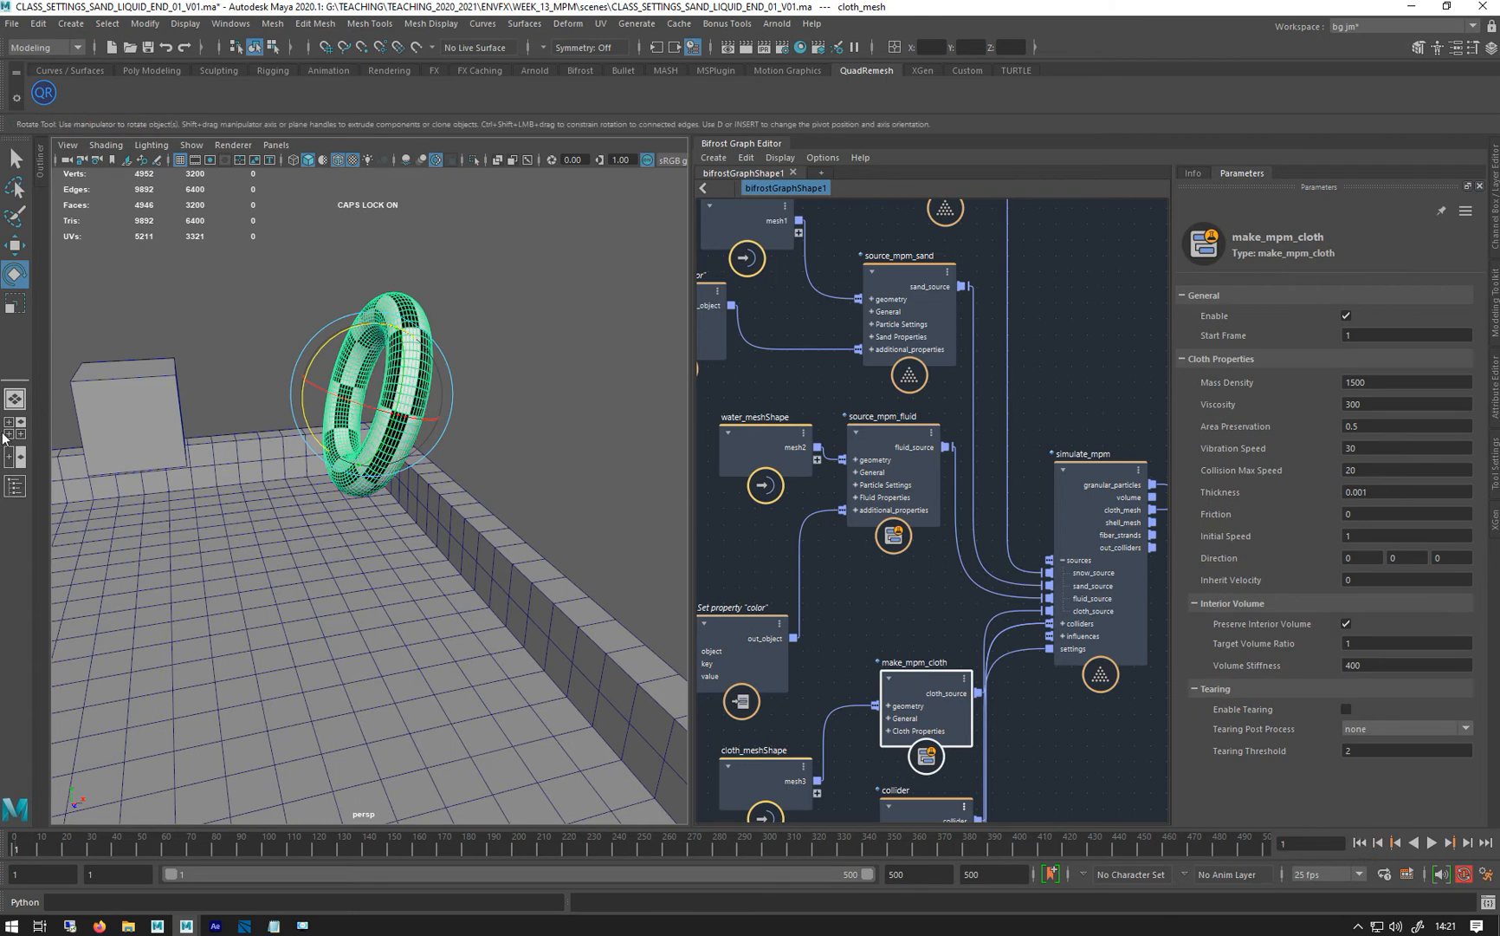
Set cloth_mesh's Rotate Z to 0 to lay the torus flat
{"action": "left_click", "coordinate": [16, 487]}
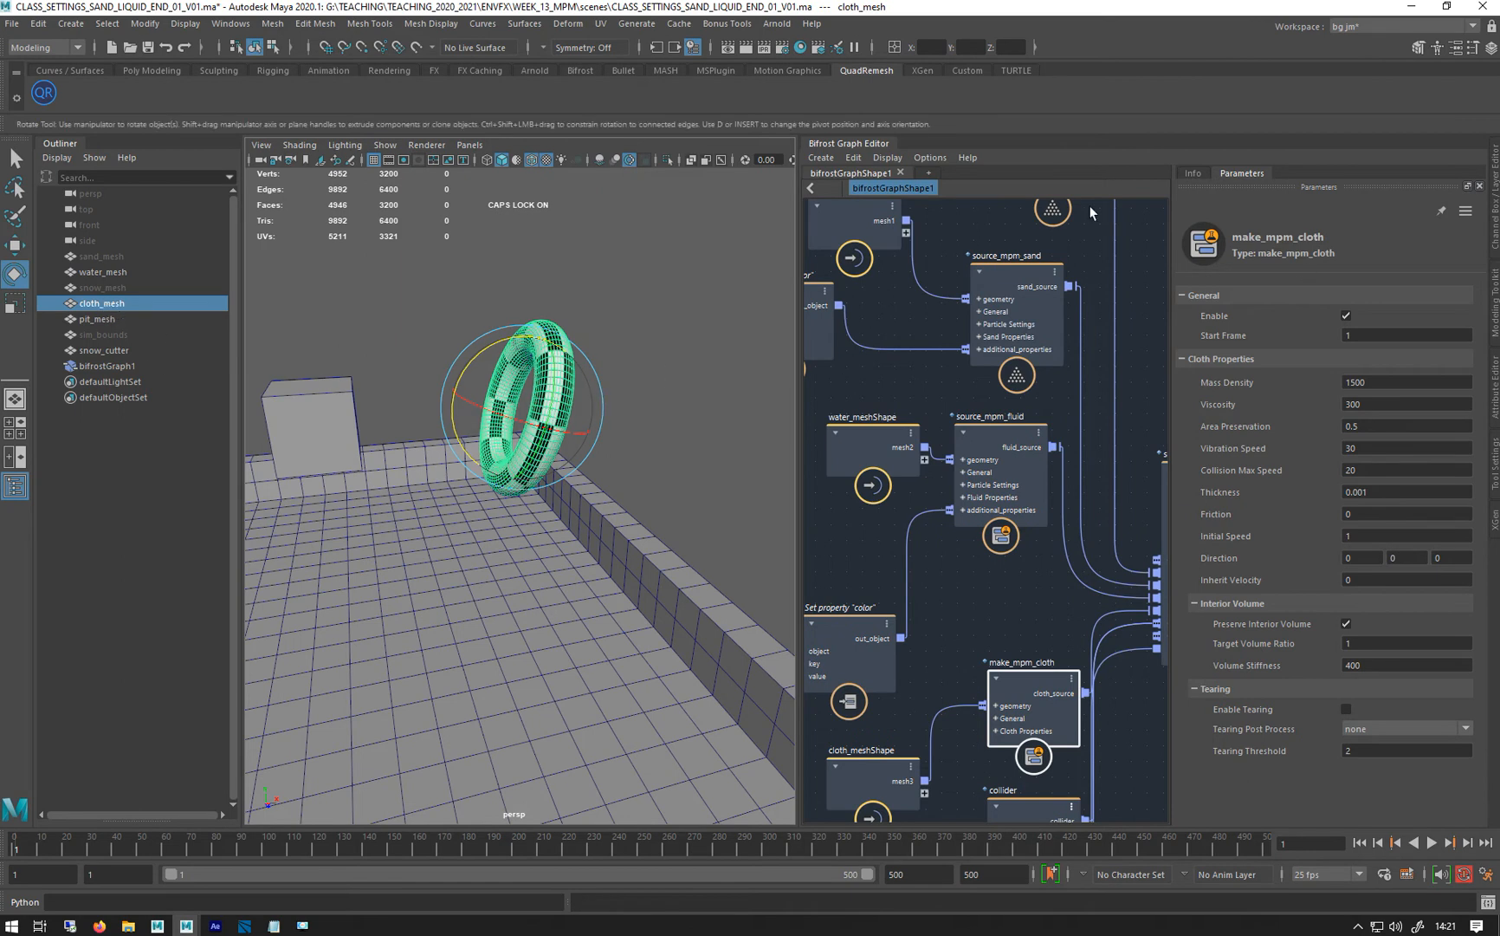
{"action": "left_click", "coordinate": [1492, 402]}
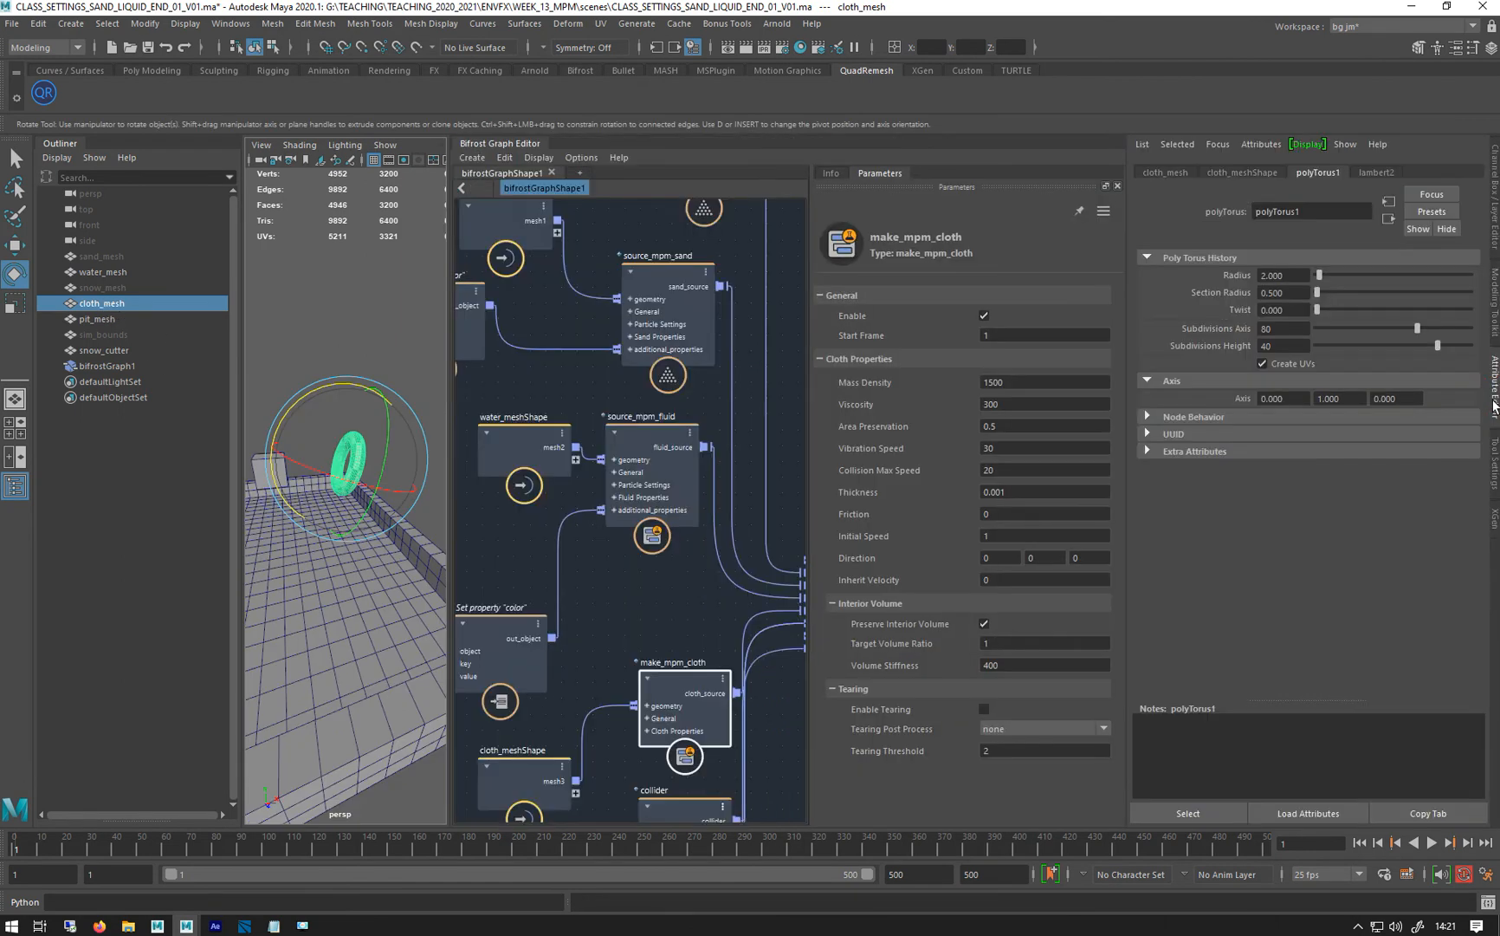
{"action": "left_click", "coordinate": [1166, 172]}
{"action": "left_click", "coordinate": [1411, 292]}
{"action": "type", "text": "0"}
{"action": "key", "text": "Return"}
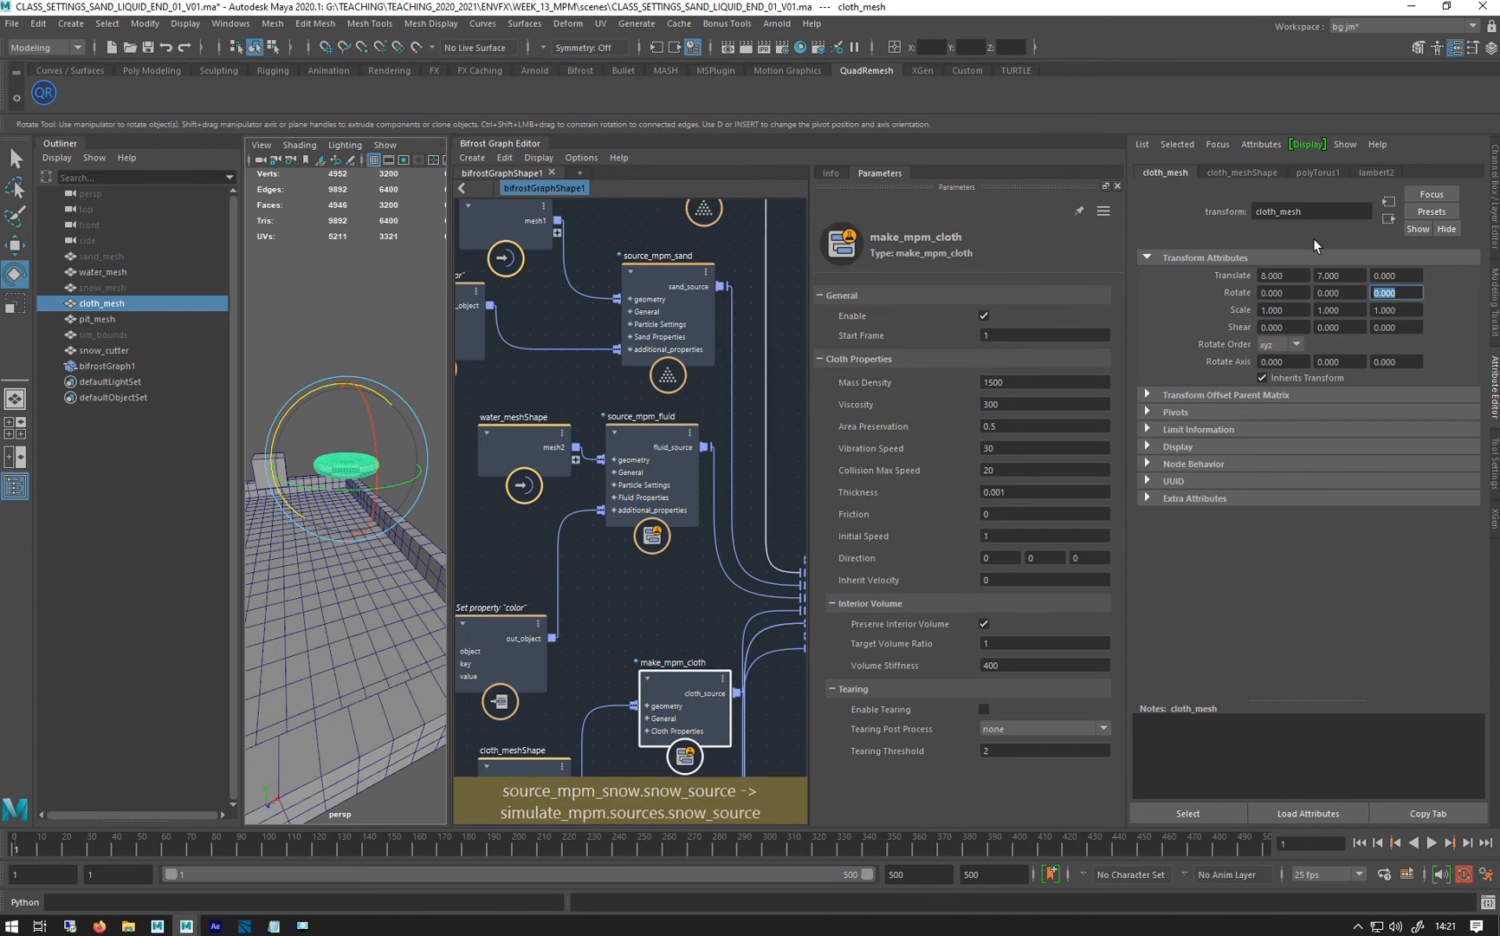
{"action": "left_click", "coordinate": [1493, 388]}
Create a polygon cube and place it beside the torus at about X 8.04, Y 6.88, Z 3.14
{"action": "left_click_drag", "start_coordinate": [571, 524], "coordinate": [513, 558], "text": "alt"}
{"action": "left_click_drag", "start_coordinate": [387, 525], "coordinate": [680, 409], "text": "alt"}
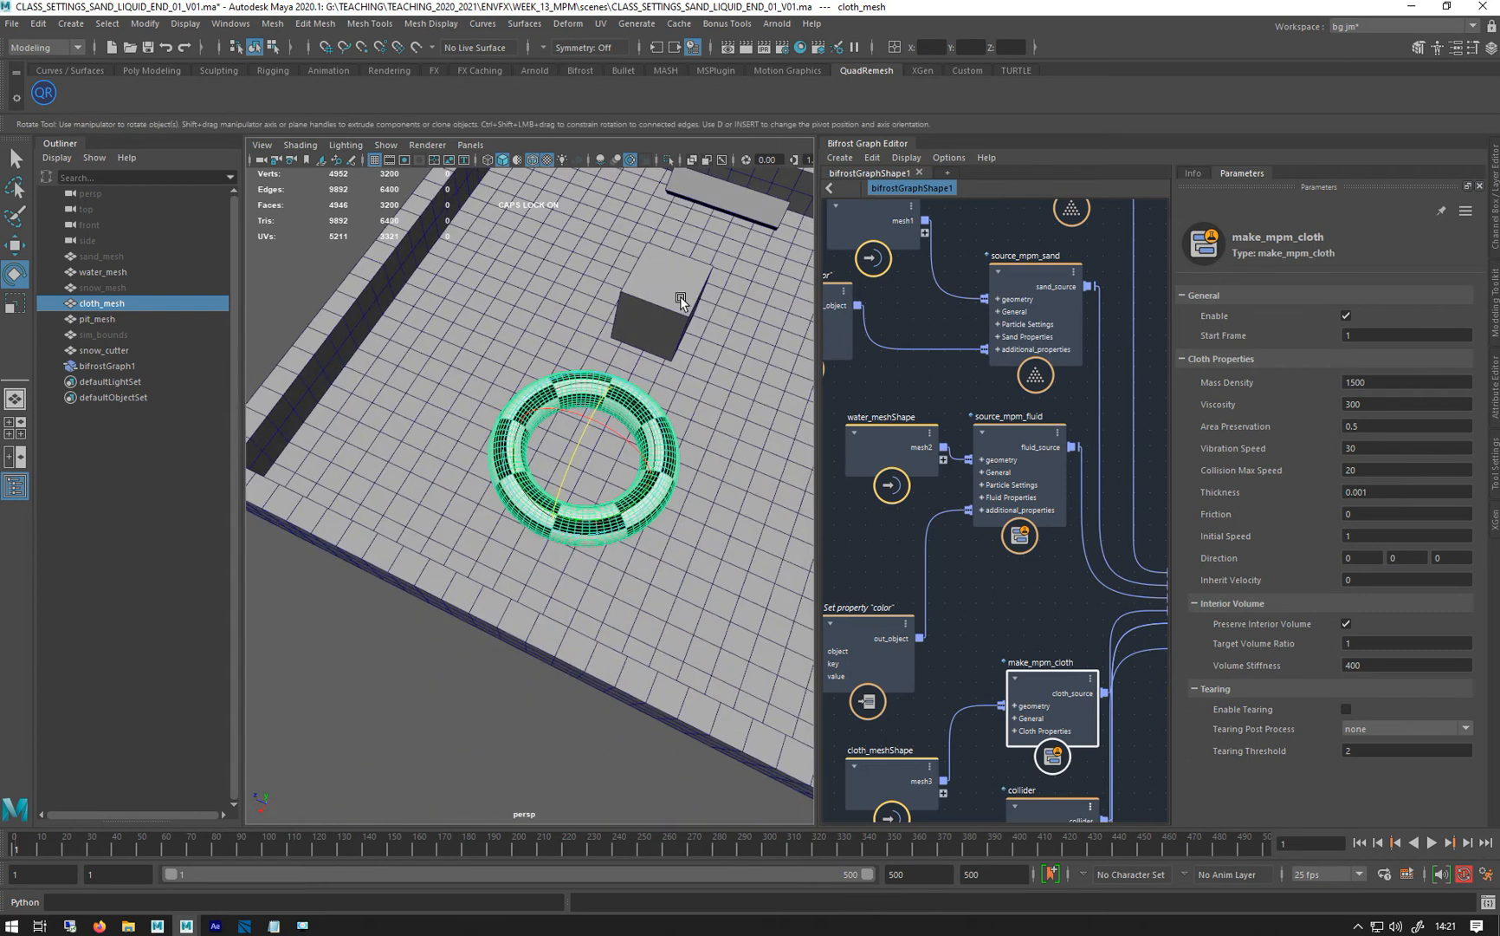
{"action": "left_click", "coordinate": [688, 277]}
{"action": "left_click", "coordinate": [154, 71]}
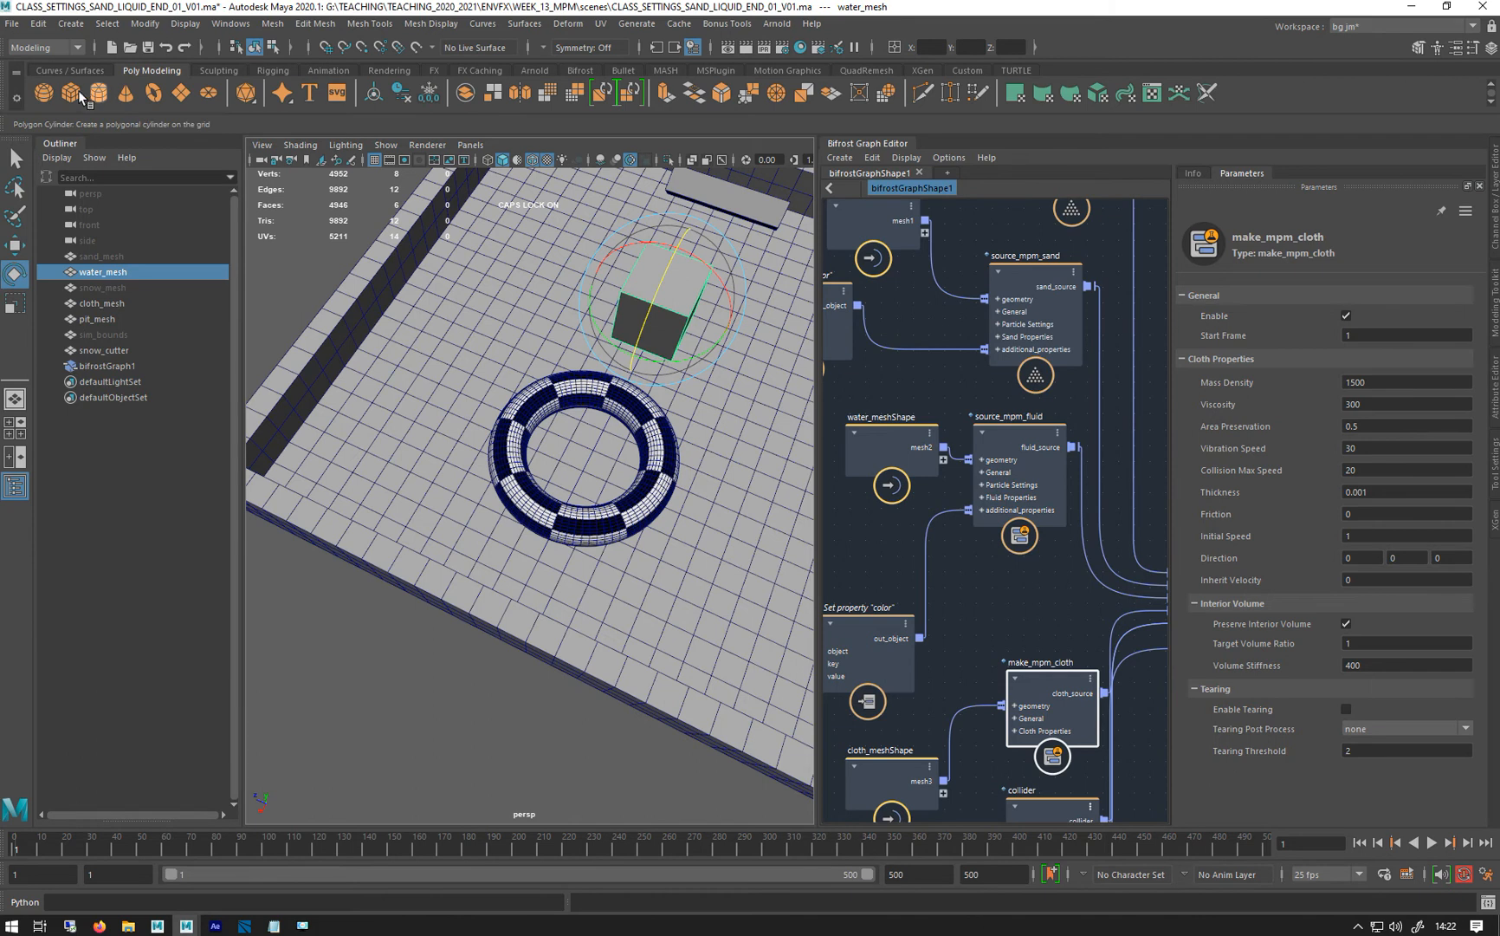
{"action": "key", "text": "w"}
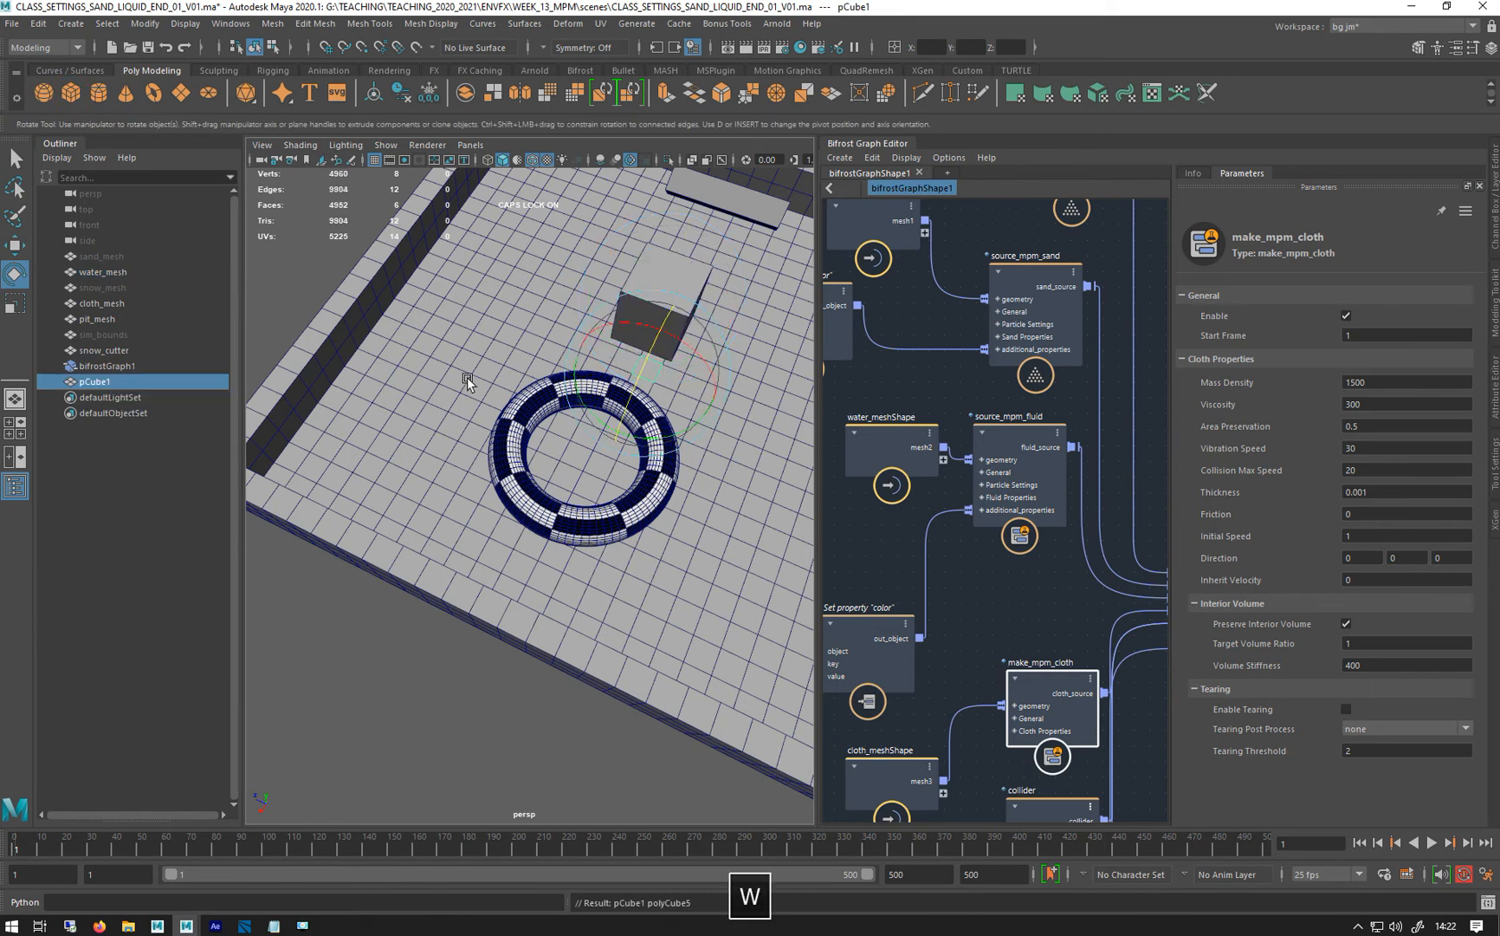
{"action": "left_click_drag", "start_coordinate": [590, 400], "coordinate": [517, 539]}
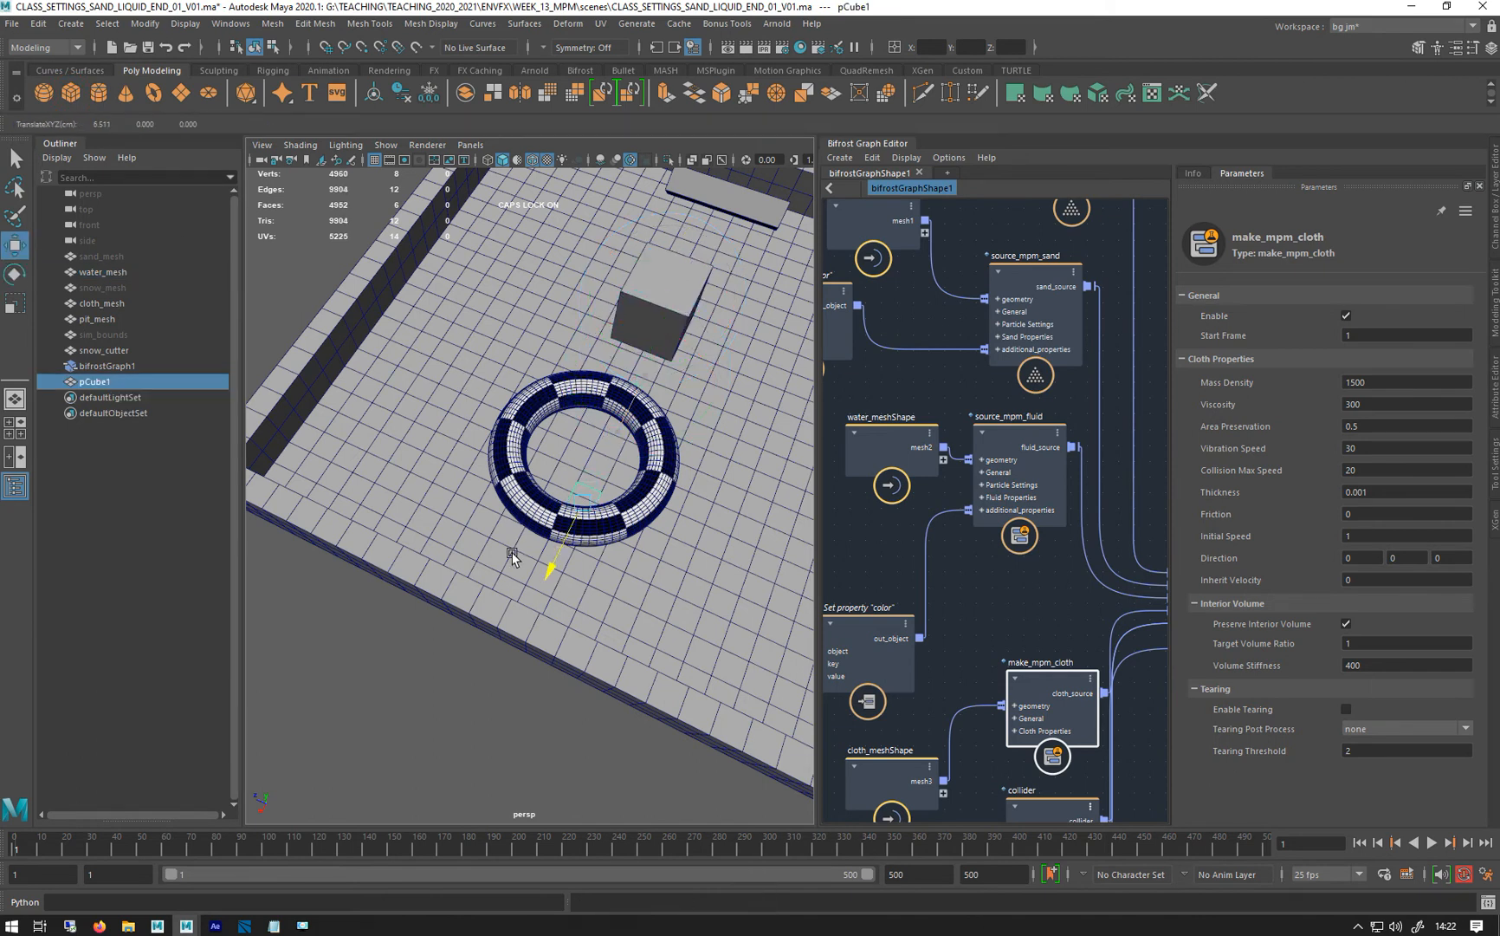
{"action": "left_click_drag", "start_coordinate": [578, 495], "coordinate": [430, 454]}
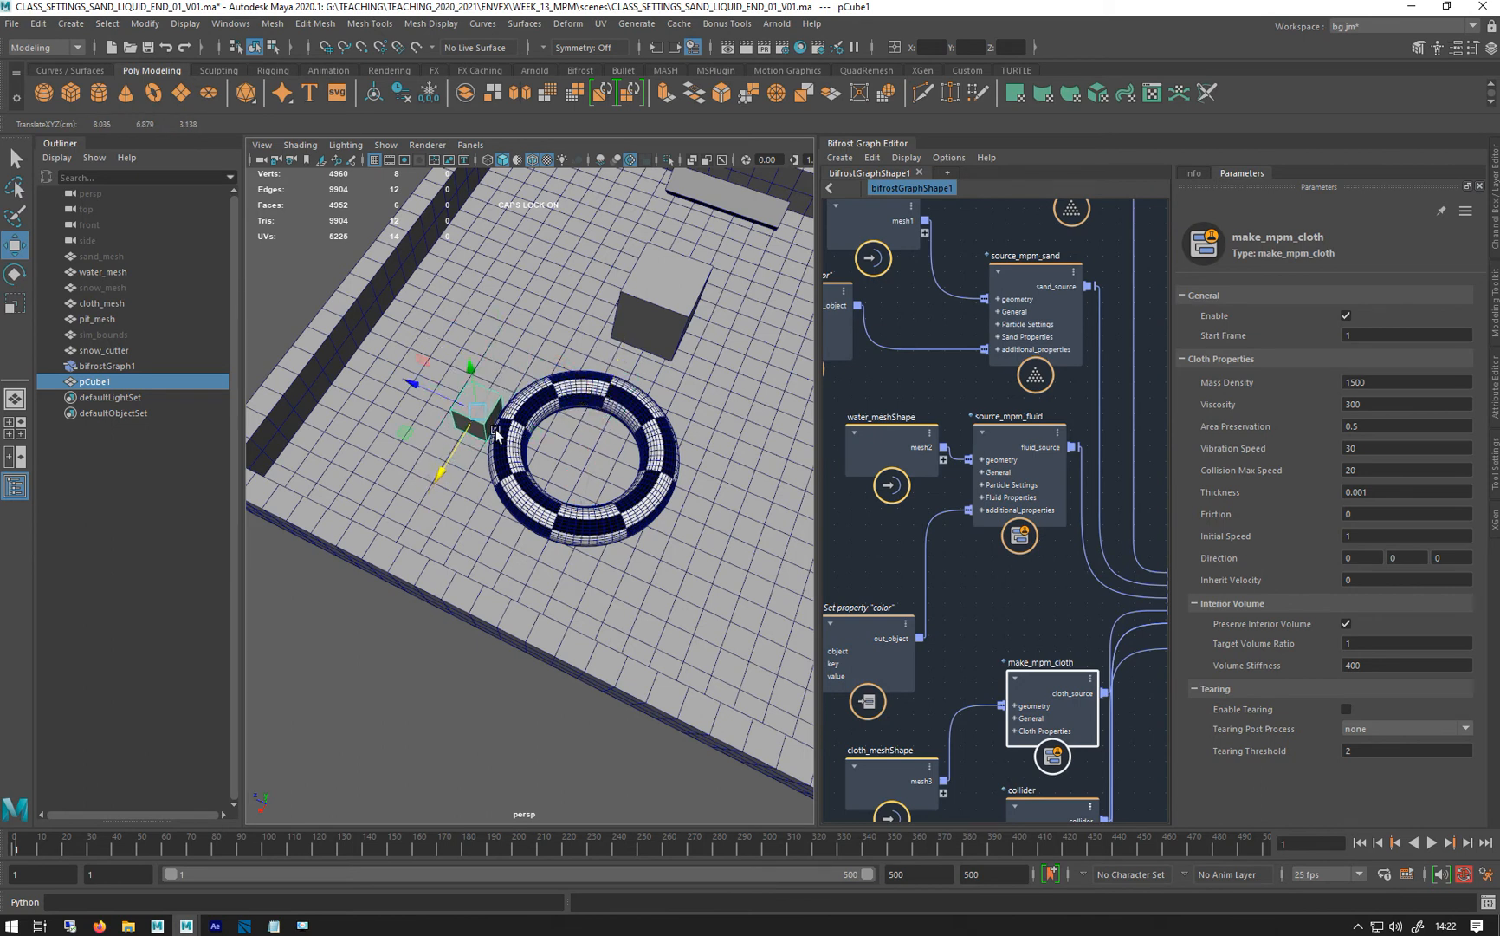
Align the new cube with the torus by setting its Translate X to 8 and Translate Y to 7
{"action": "double_click", "coordinate": [897, 142]}
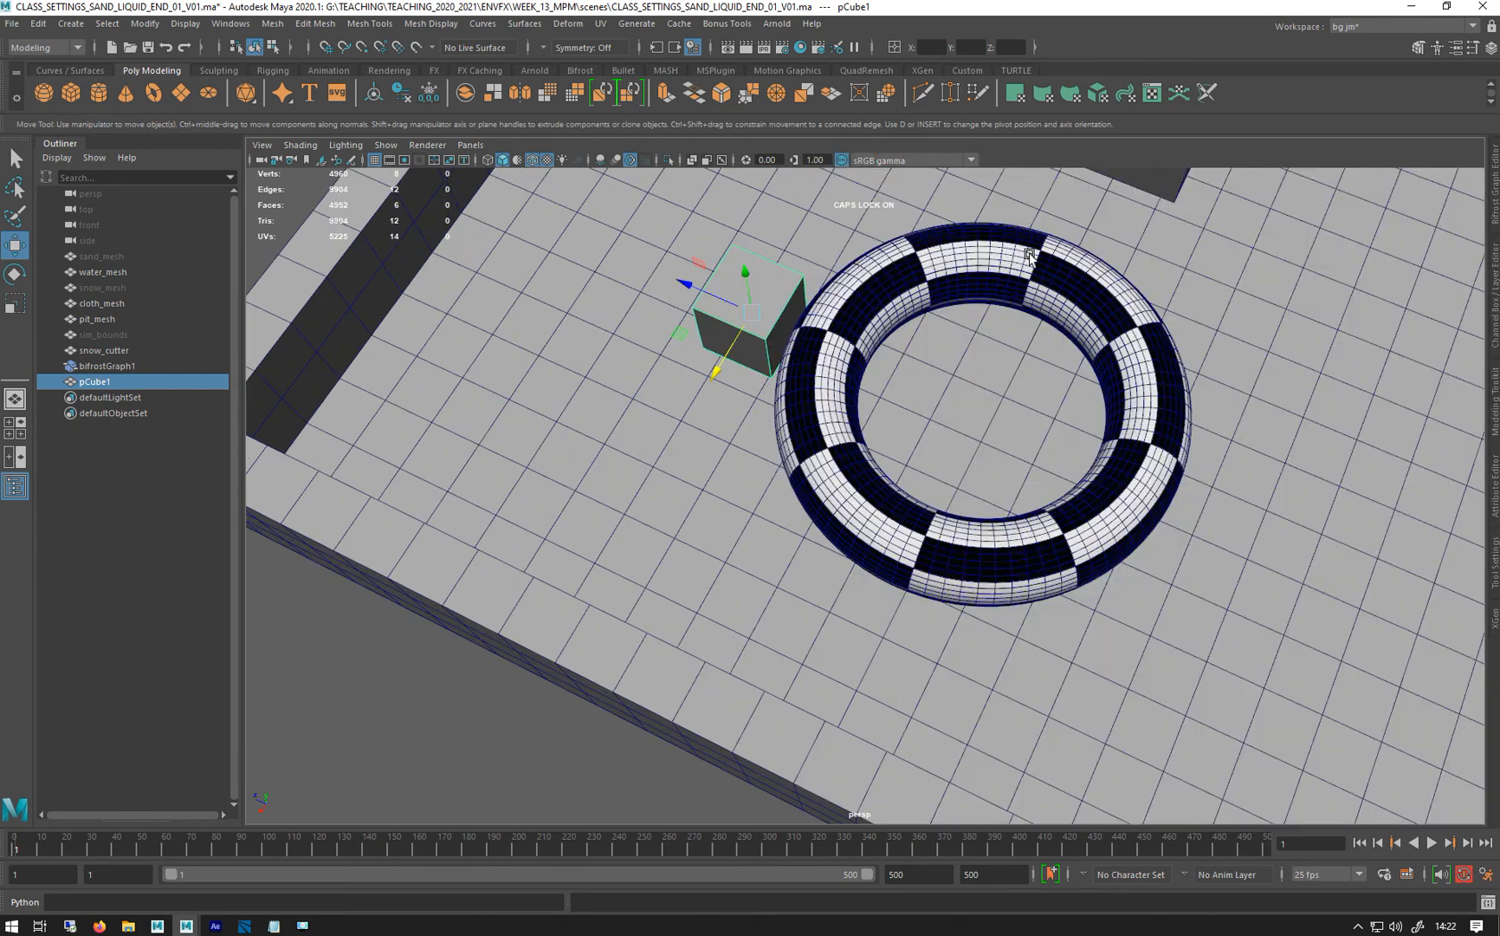
{"action": "left_click", "coordinate": [1497, 485]}
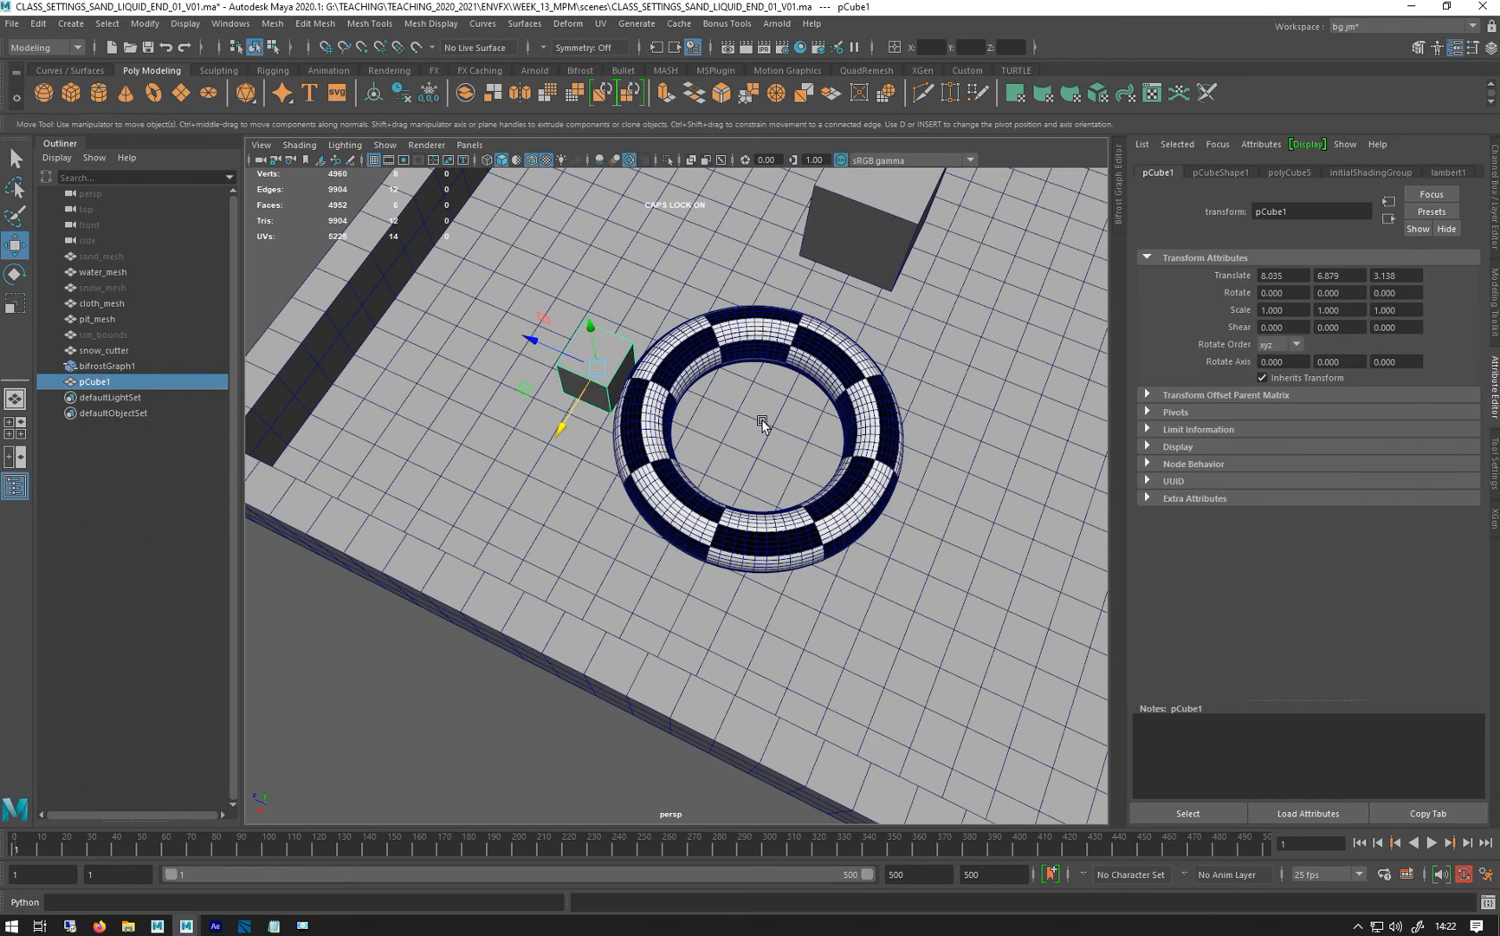
{"action": "left_click_drag", "start_coordinate": [412, 433], "coordinate": [594, 429], "text": "alt"}
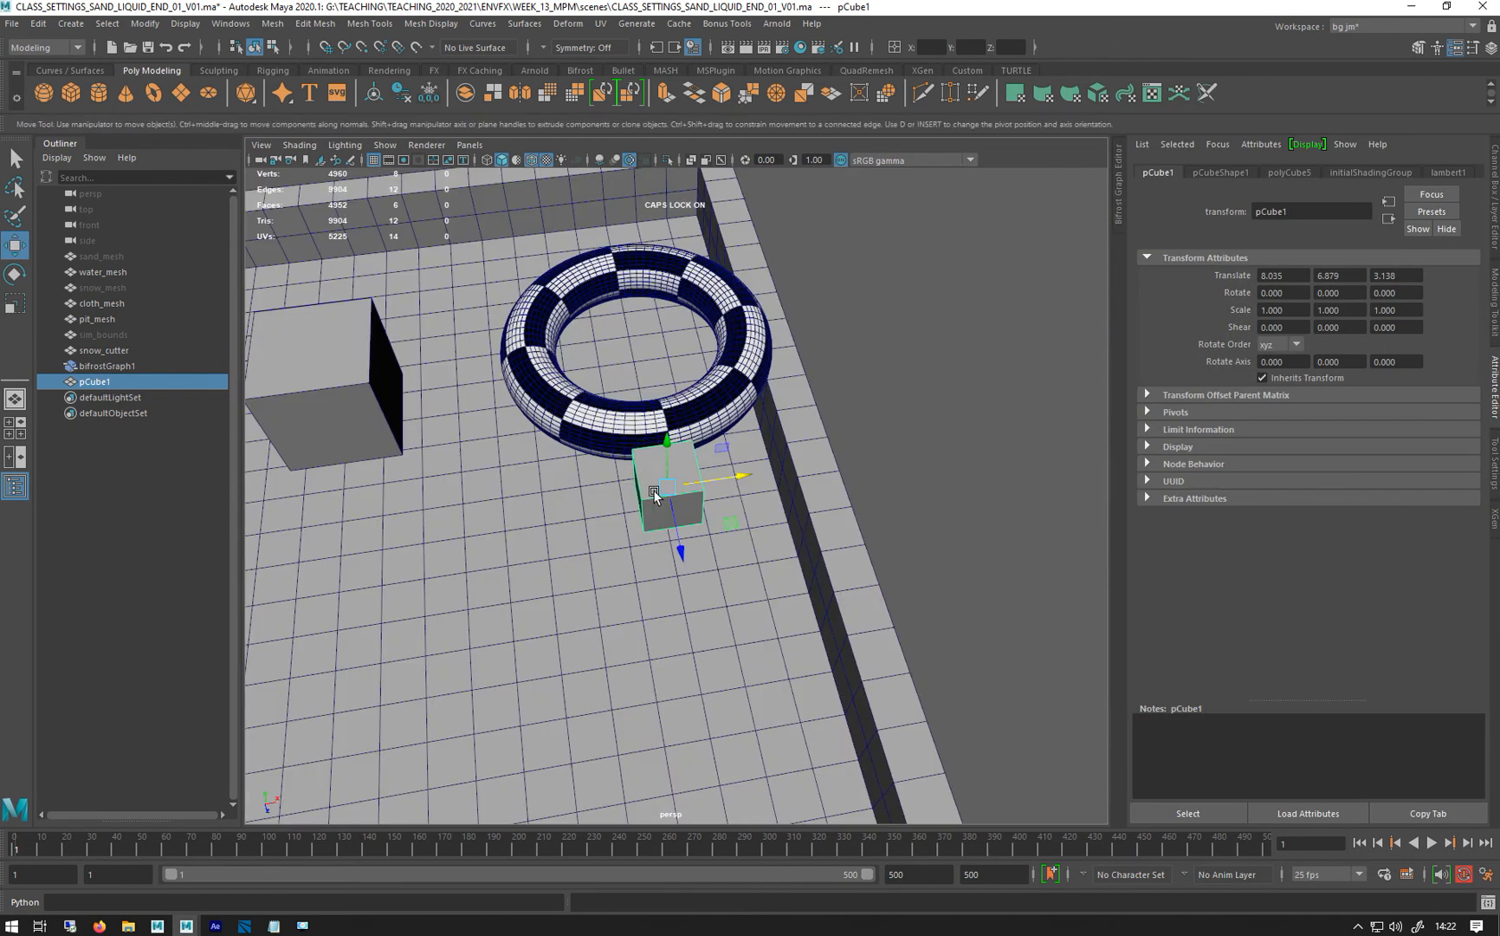
{"action": "left_click", "coordinate": [595, 429]}
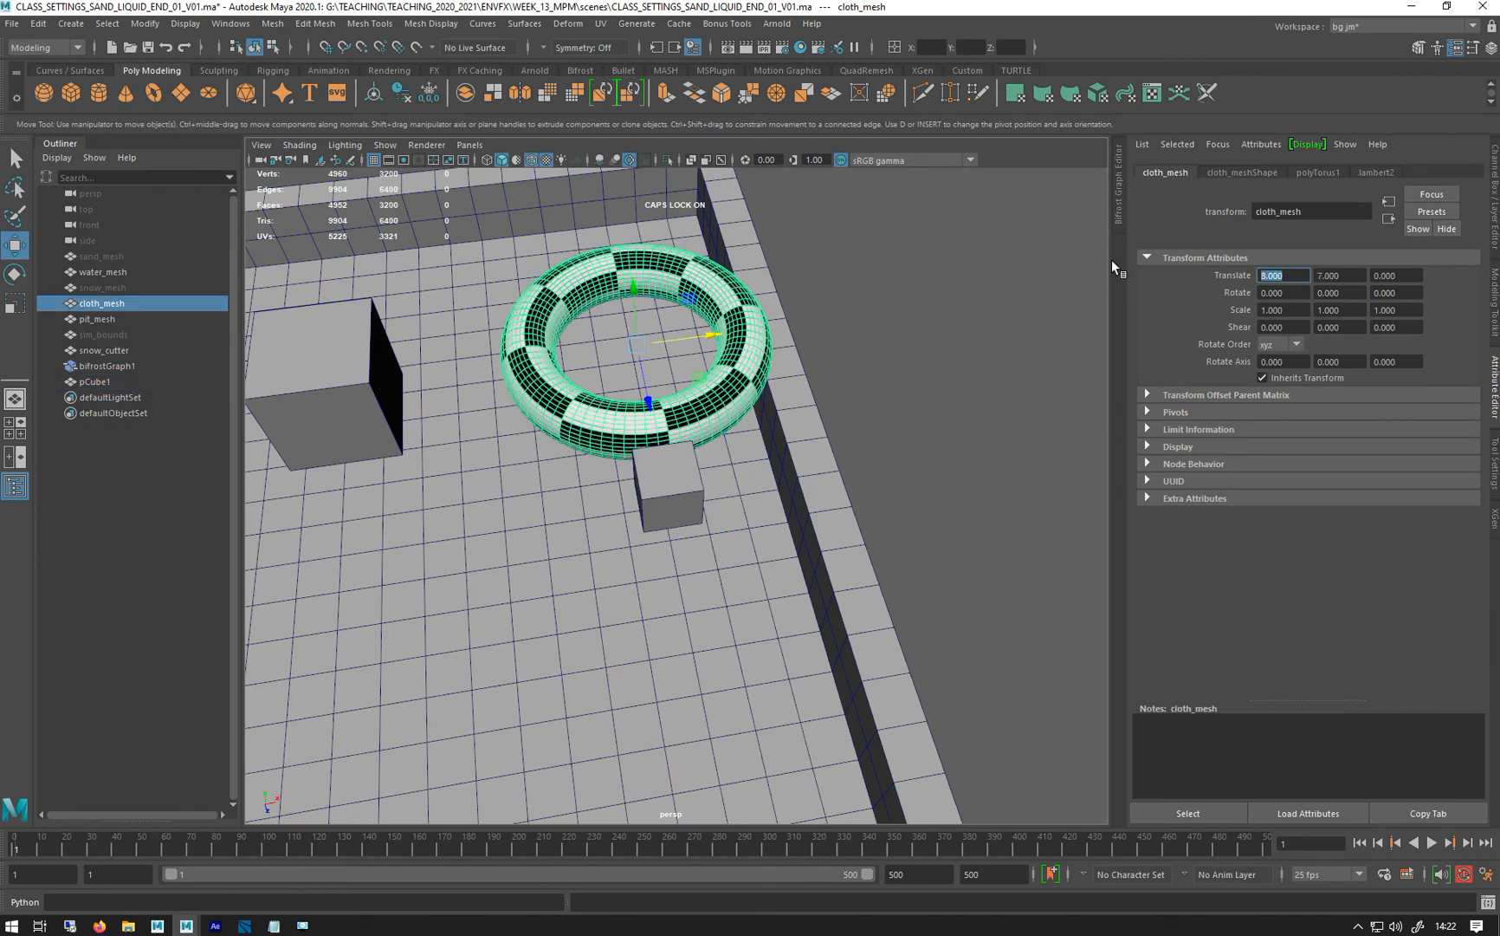
{"action": "key", "text": "ctrl+c"}
{"action": "left_click", "coordinate": [658, 498]}
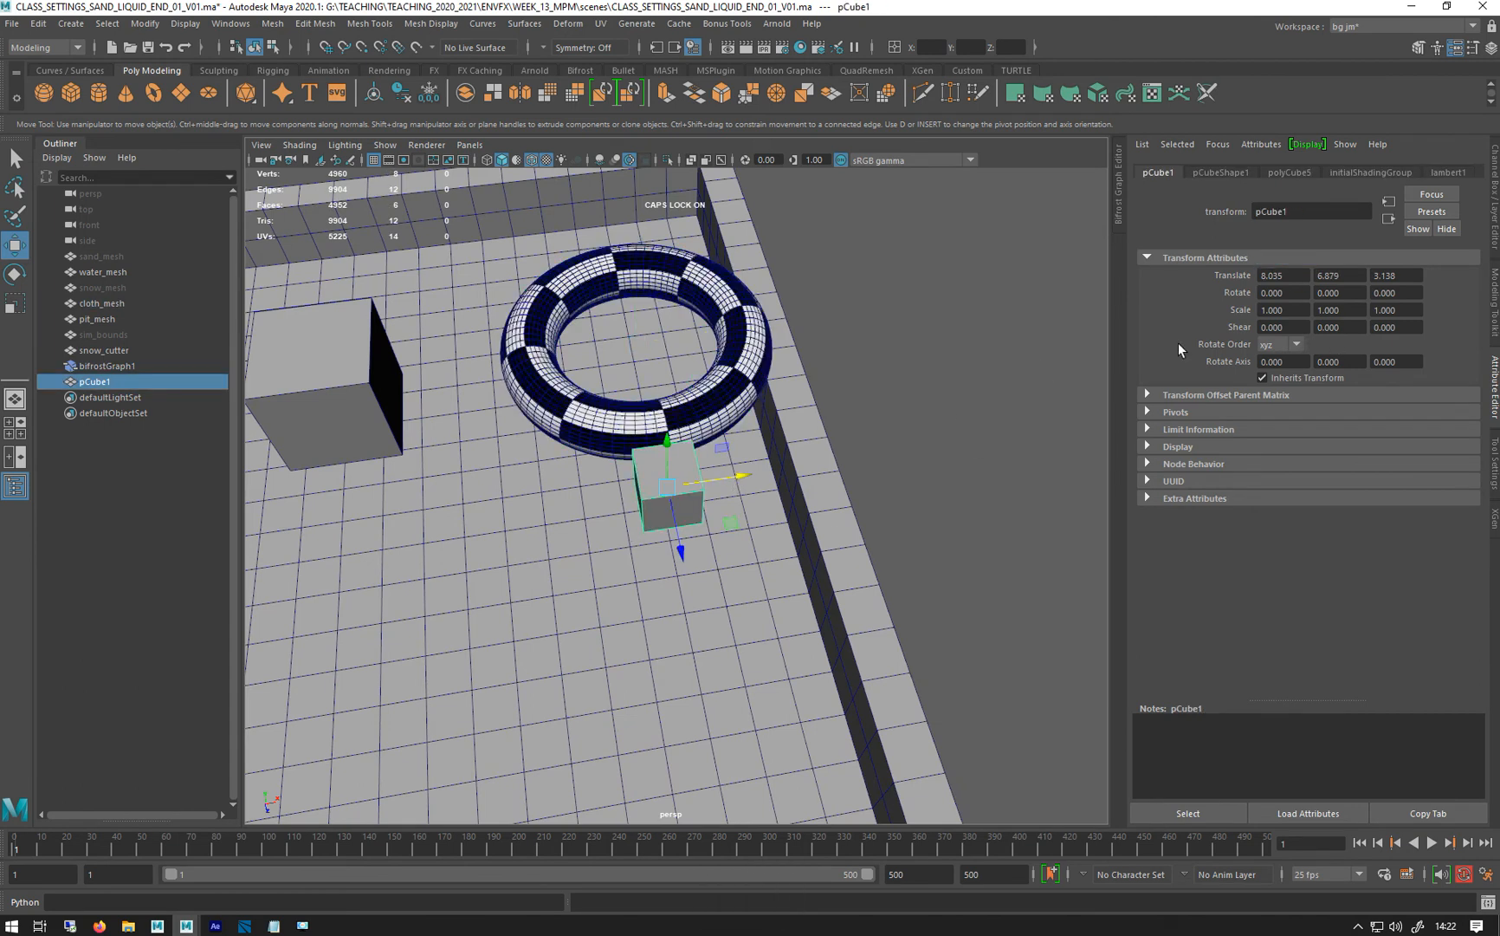
{"action": "key", "text": "ctrl+v"}
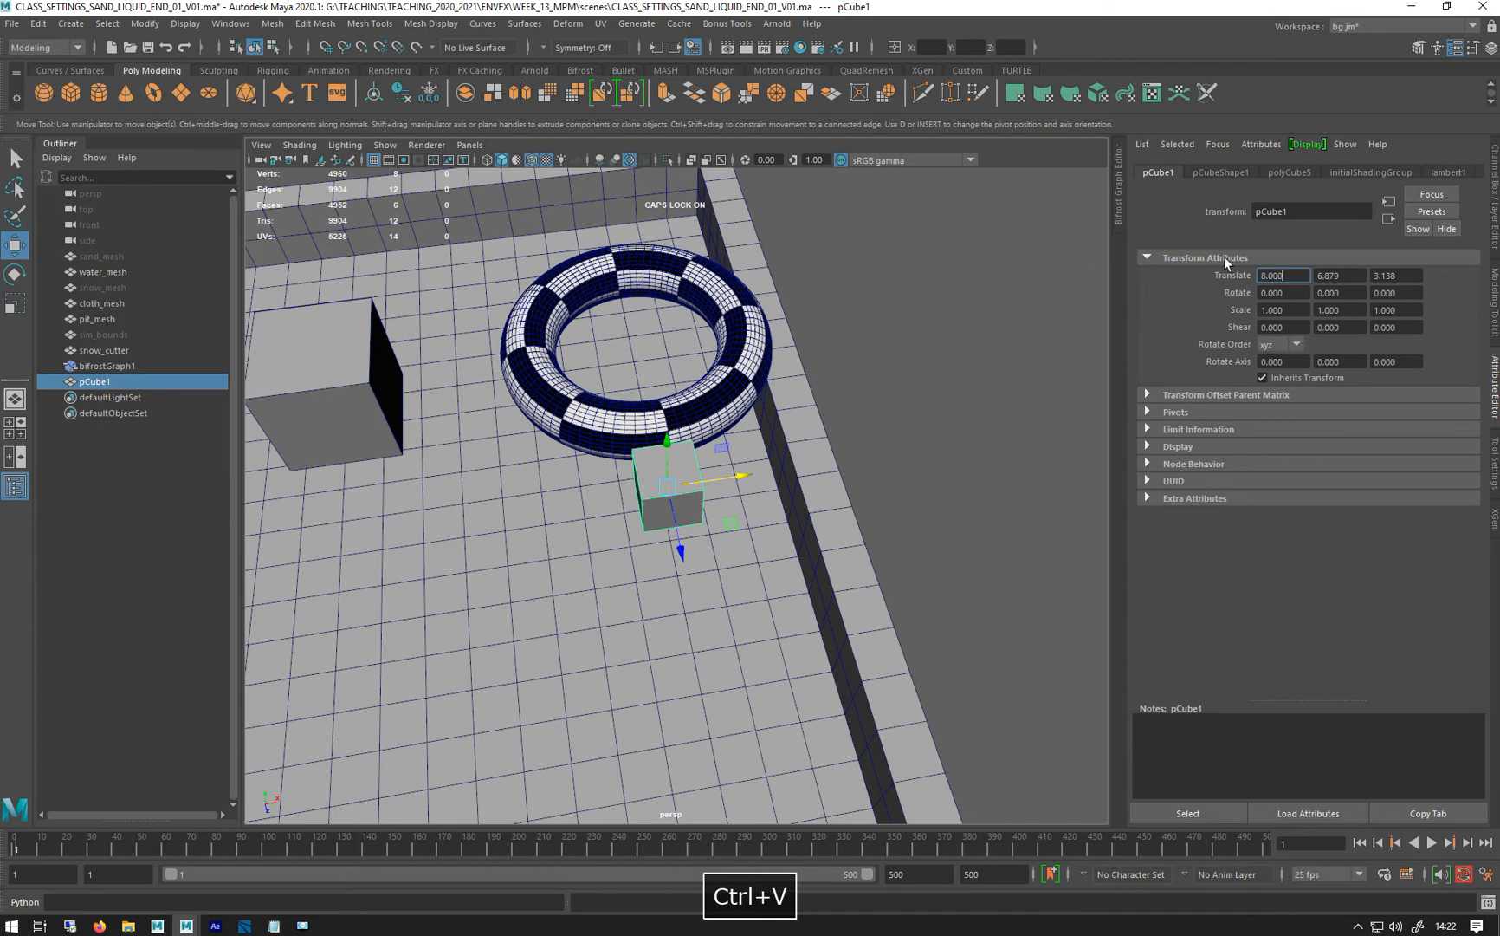
{"action": "key", "text": "Return"}
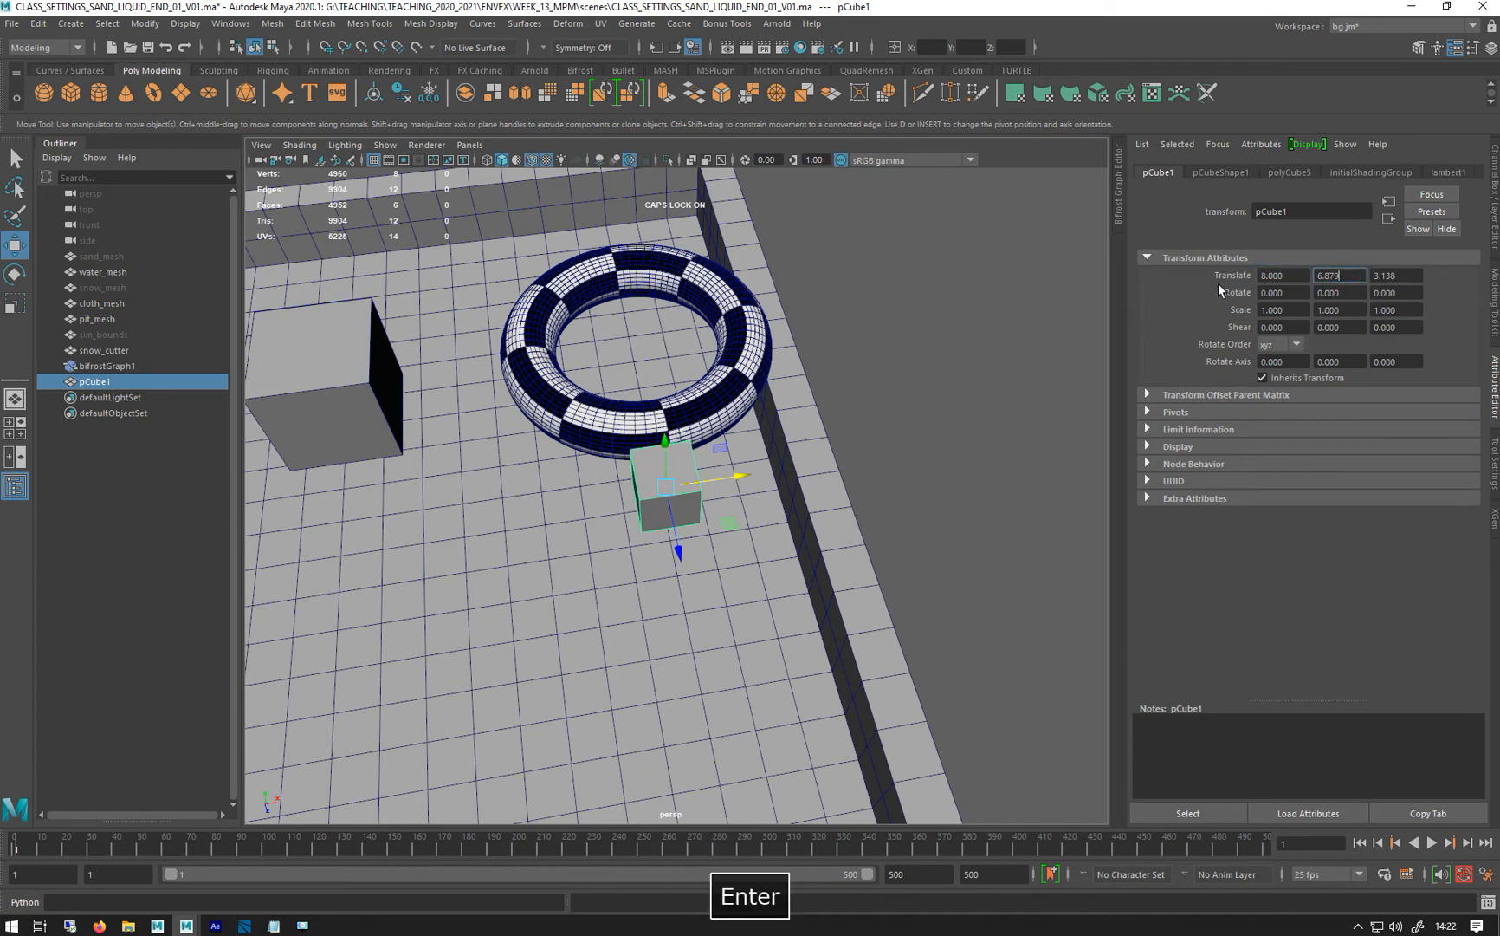
{"action": "type", "text": "7"}
{"action": "left_click_drag", "start_coordinate": [1347, 278], "coordinate": [1233, 278]}
{"action": "type", "text": "7"}
{"action": "key", "text": "Return"}
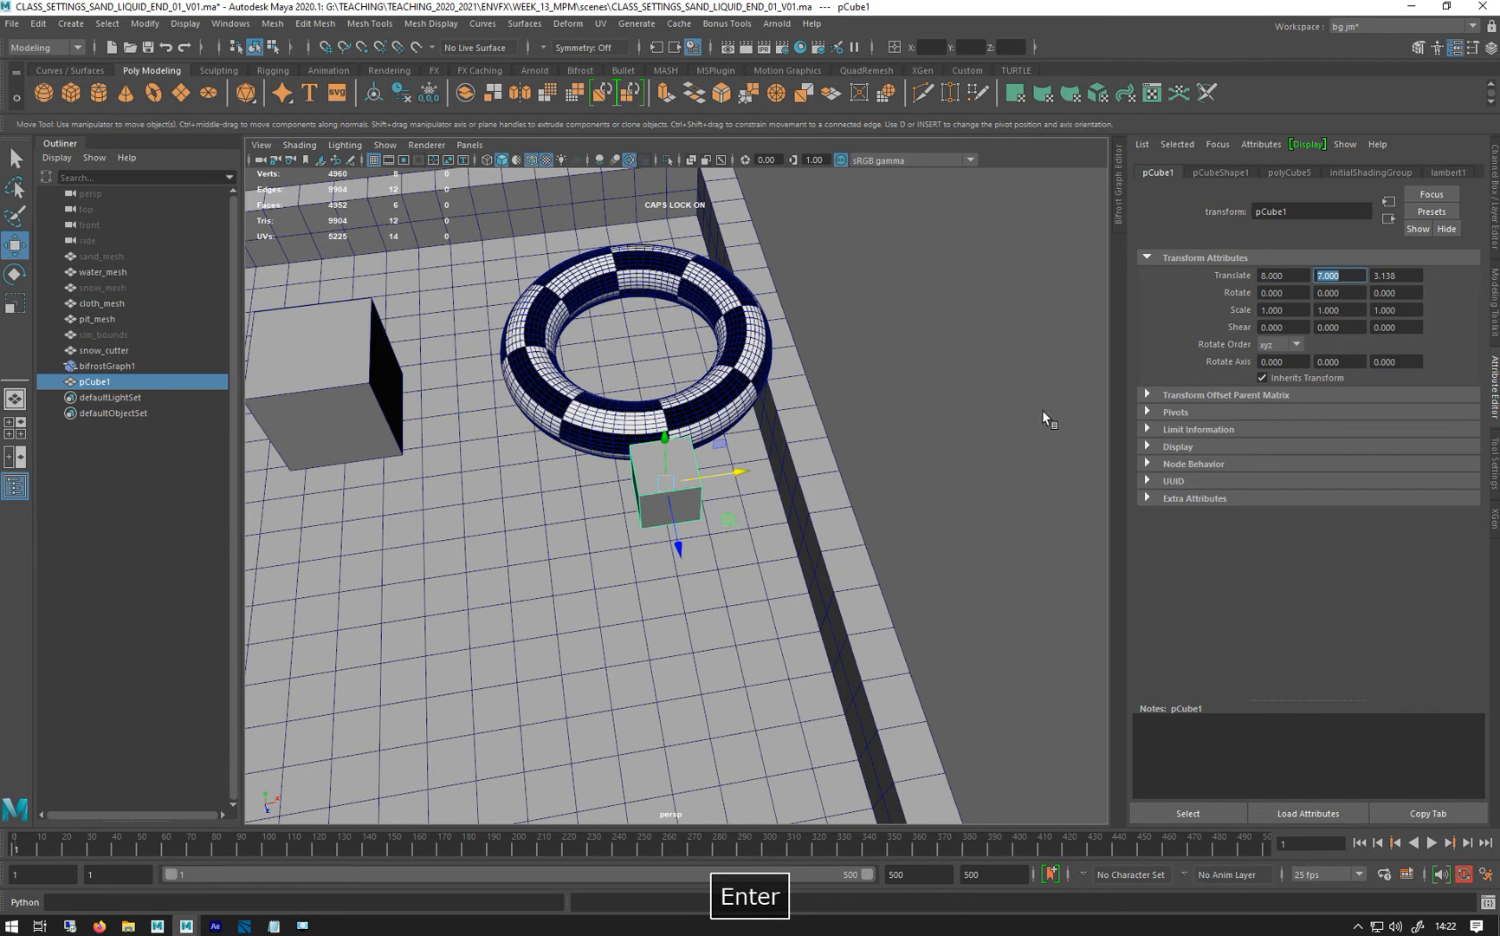
Set the cube's Width to 4 and its Subdivisions Width to 4
{"action": "left_click", "coordinate": [1279, 173]}
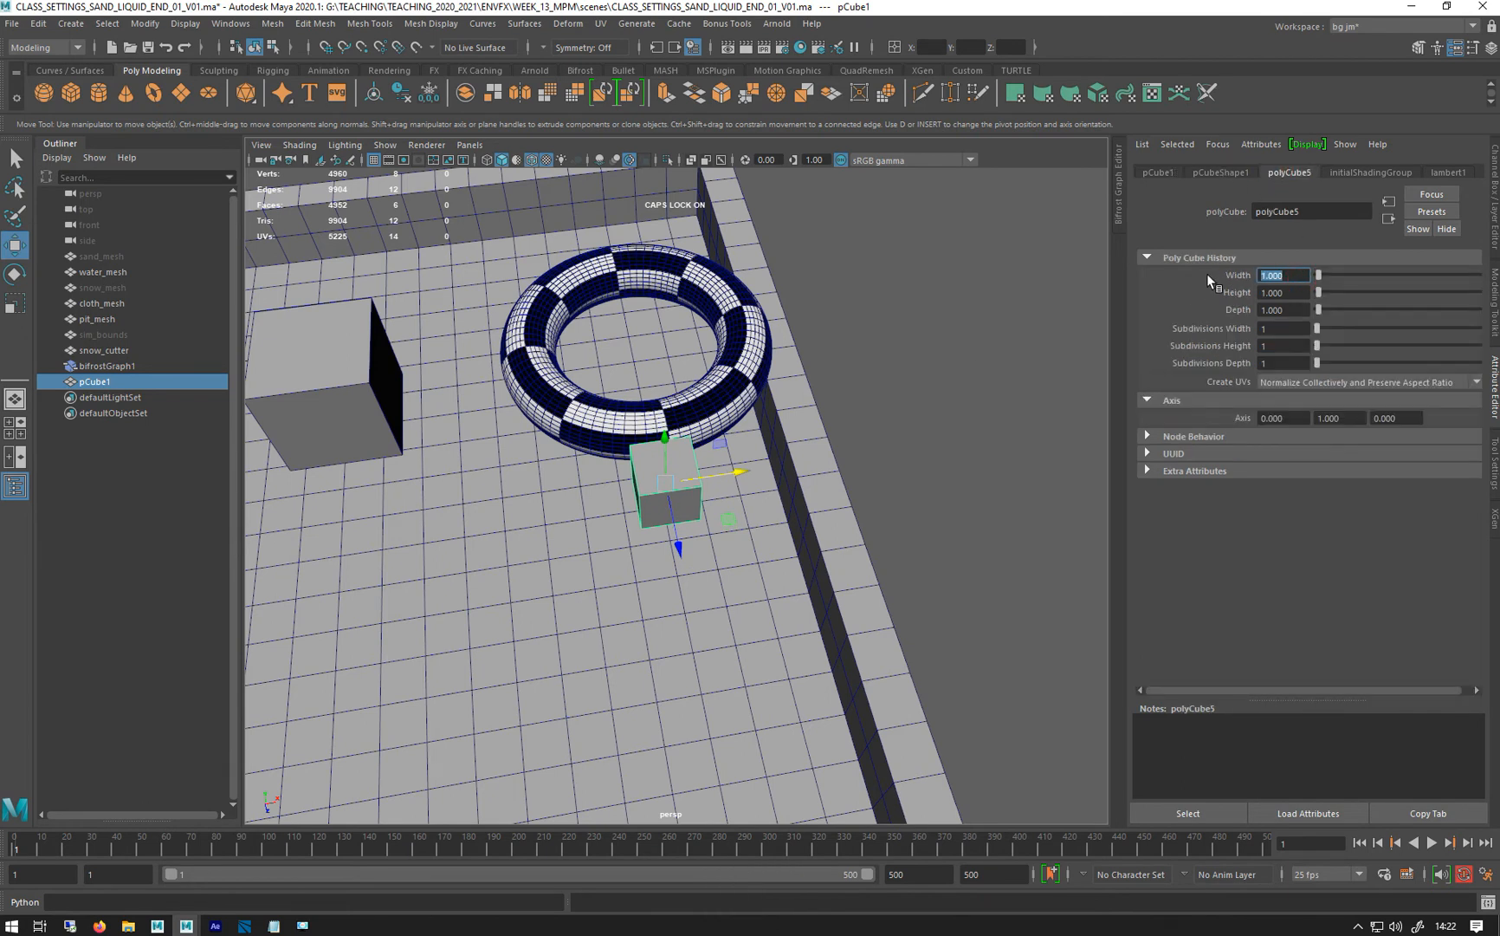
{"action": "type", "text": "4"}
{"action": "key", "text": "Return"}
{"action": "left_click", "coordinate": [1275, 328]}
{"action": "type", "text": "4"}
{"action": "left_click", "coordinate": [1286, 363]}
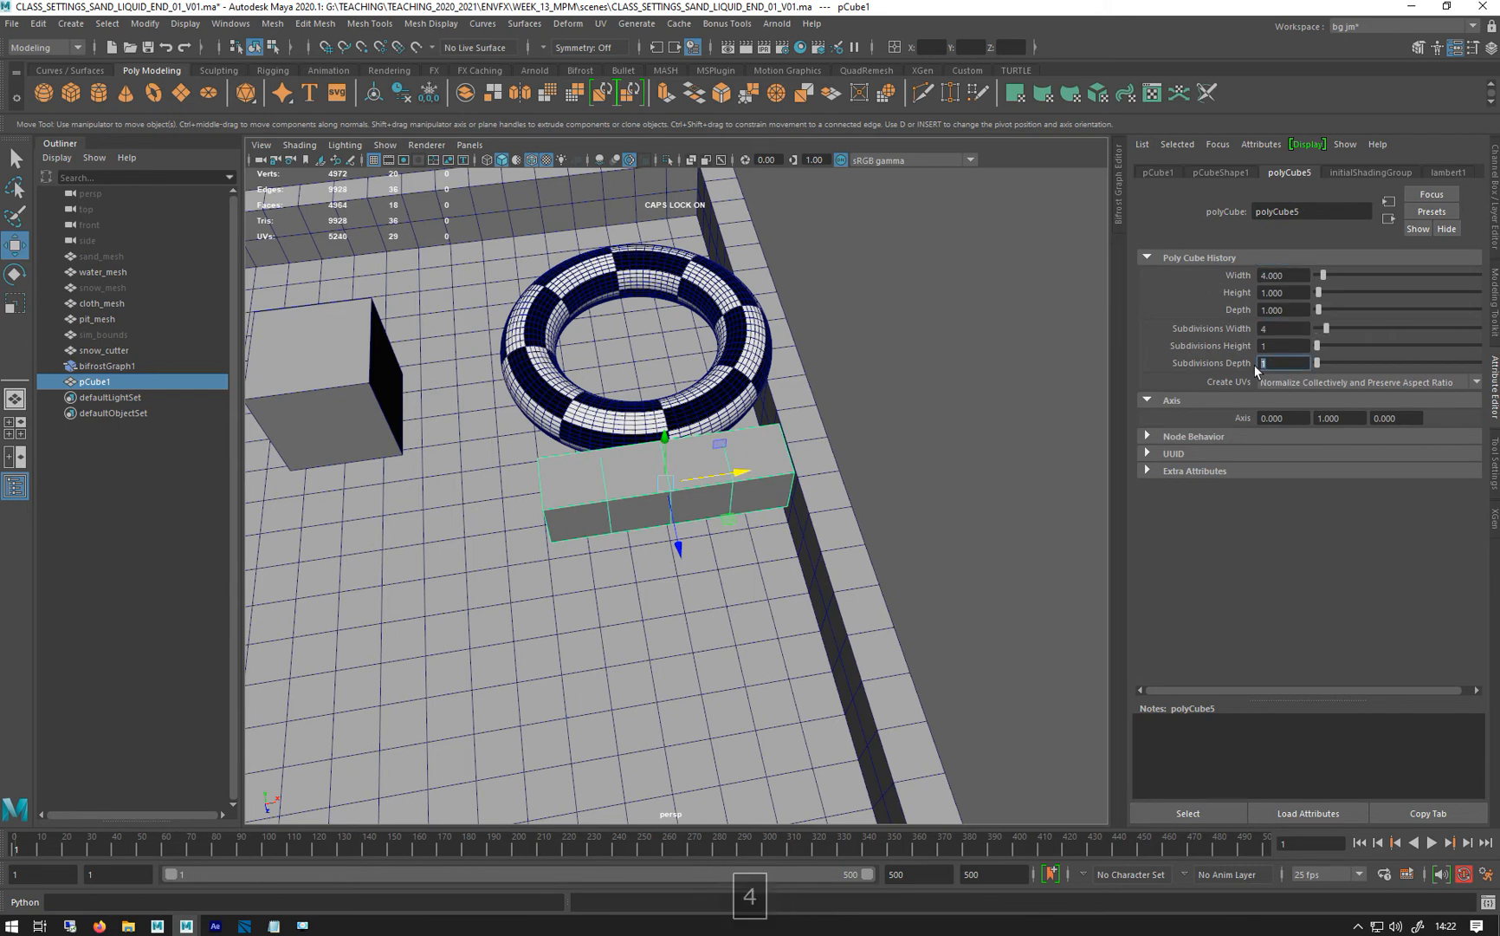
Move the cube against the torus to about Translate Z 2.53 and place a duplicate on the torus's opposite side
{"action": "left_click_drag", "start_coordinate": [615, 485], "coordinate": [794, 477], "text": "alt"}
{"action": "left_click_drag", "start_coordinate": [869, 400], "coordinate": [525, 428]}
{"action": "key", "text": "ctrl+d"}
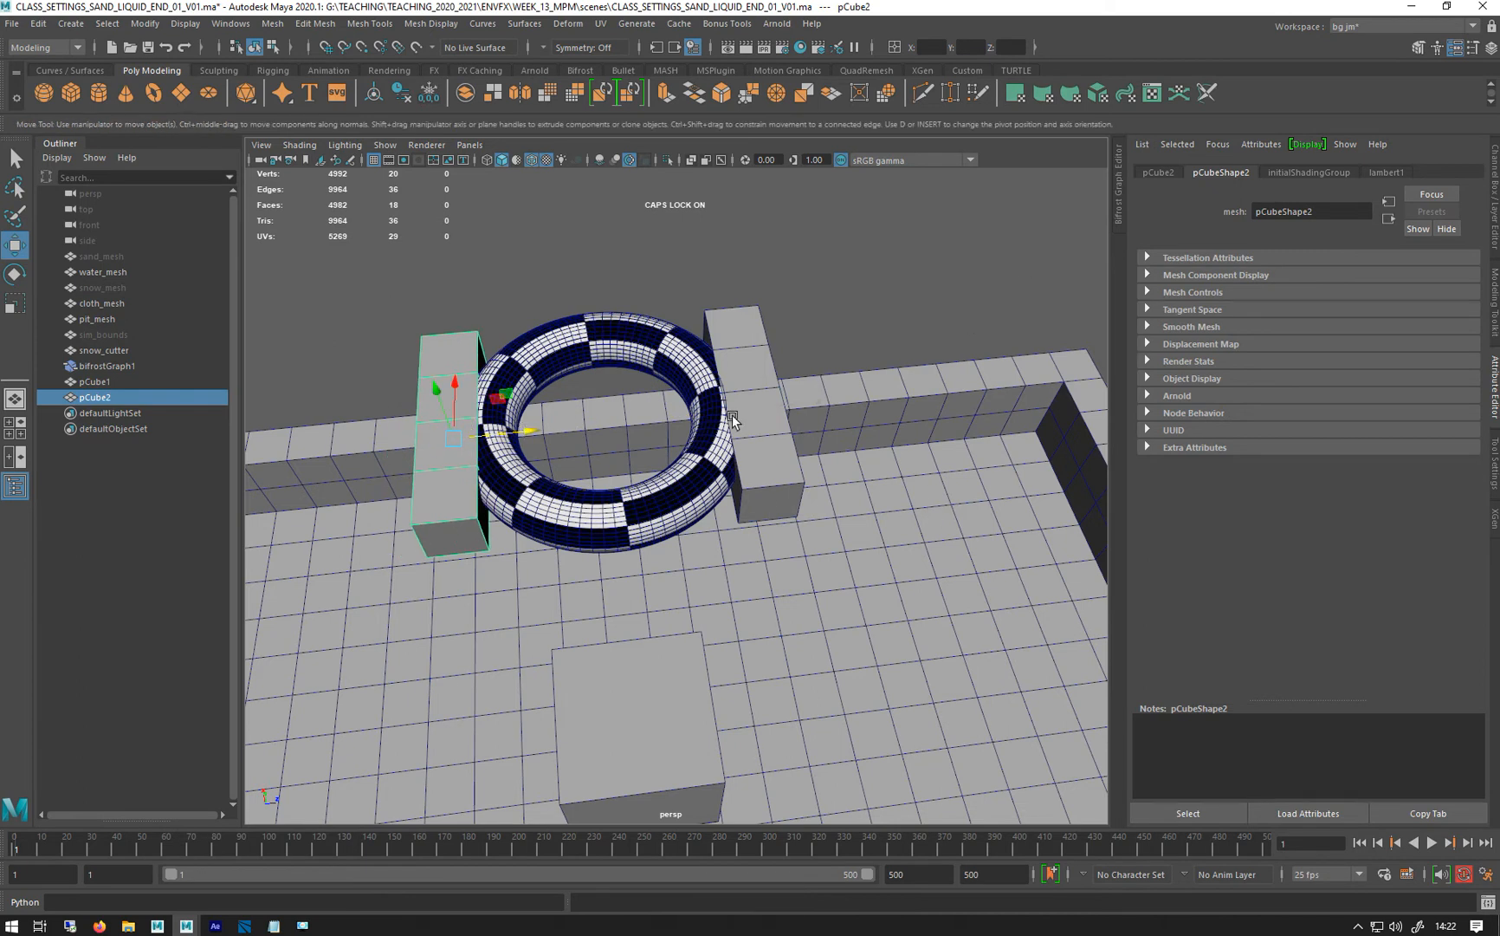
Key the Translate and Rotate values of pCube1 at frame 1
{"action": "left_click", "coordinate": [752, 436]}
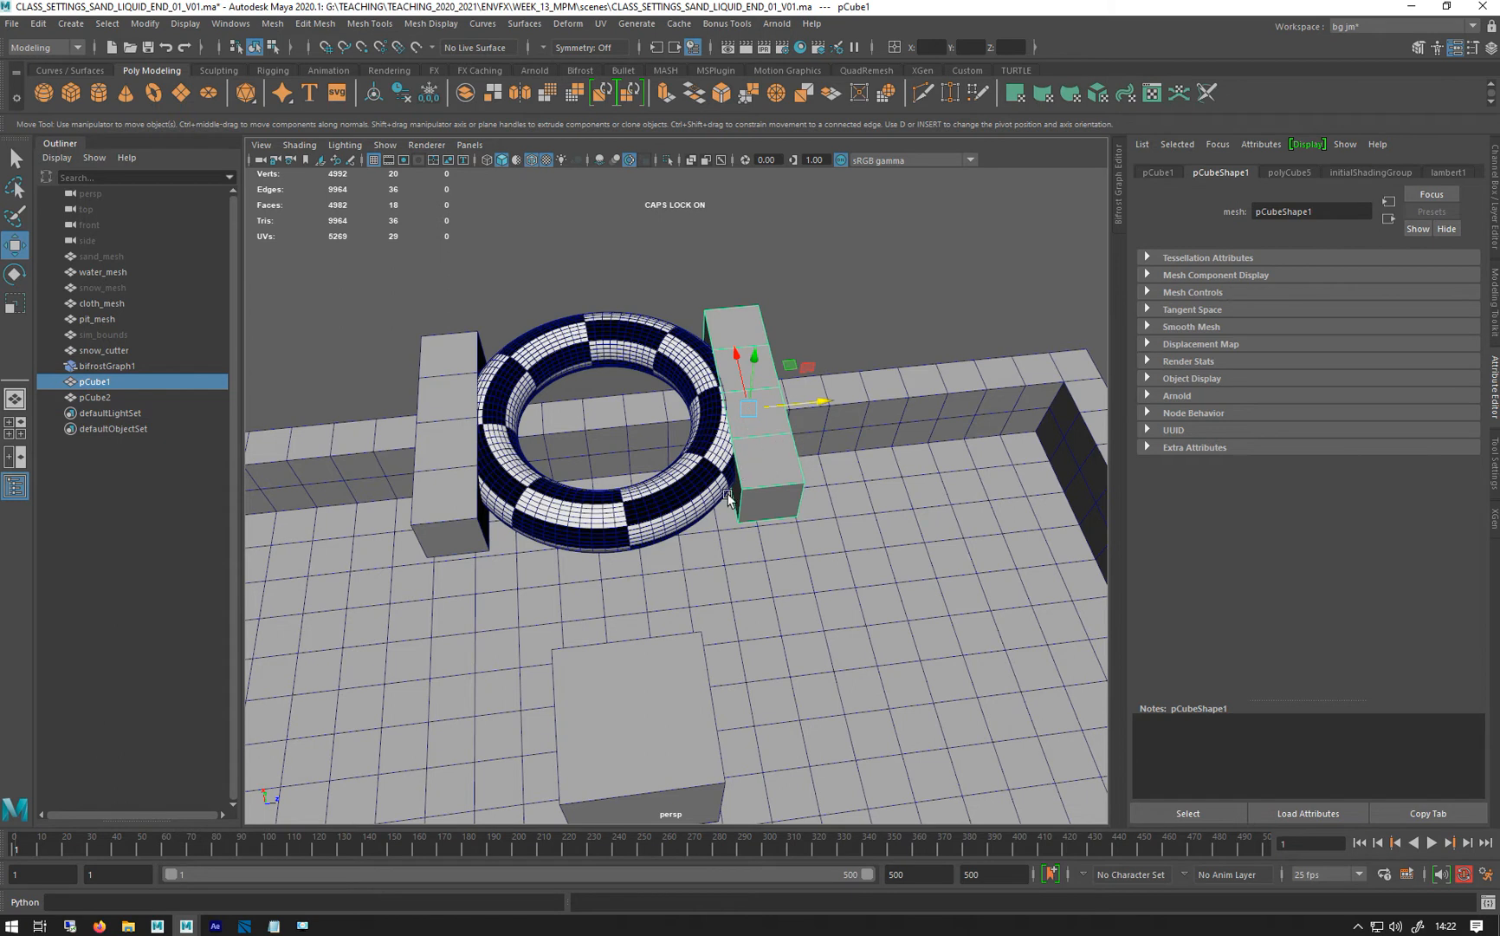
{"action": "left_click", "coordinate": [1157, 173]}
{"action": "right_click", "coordinate": [1244, 272]}
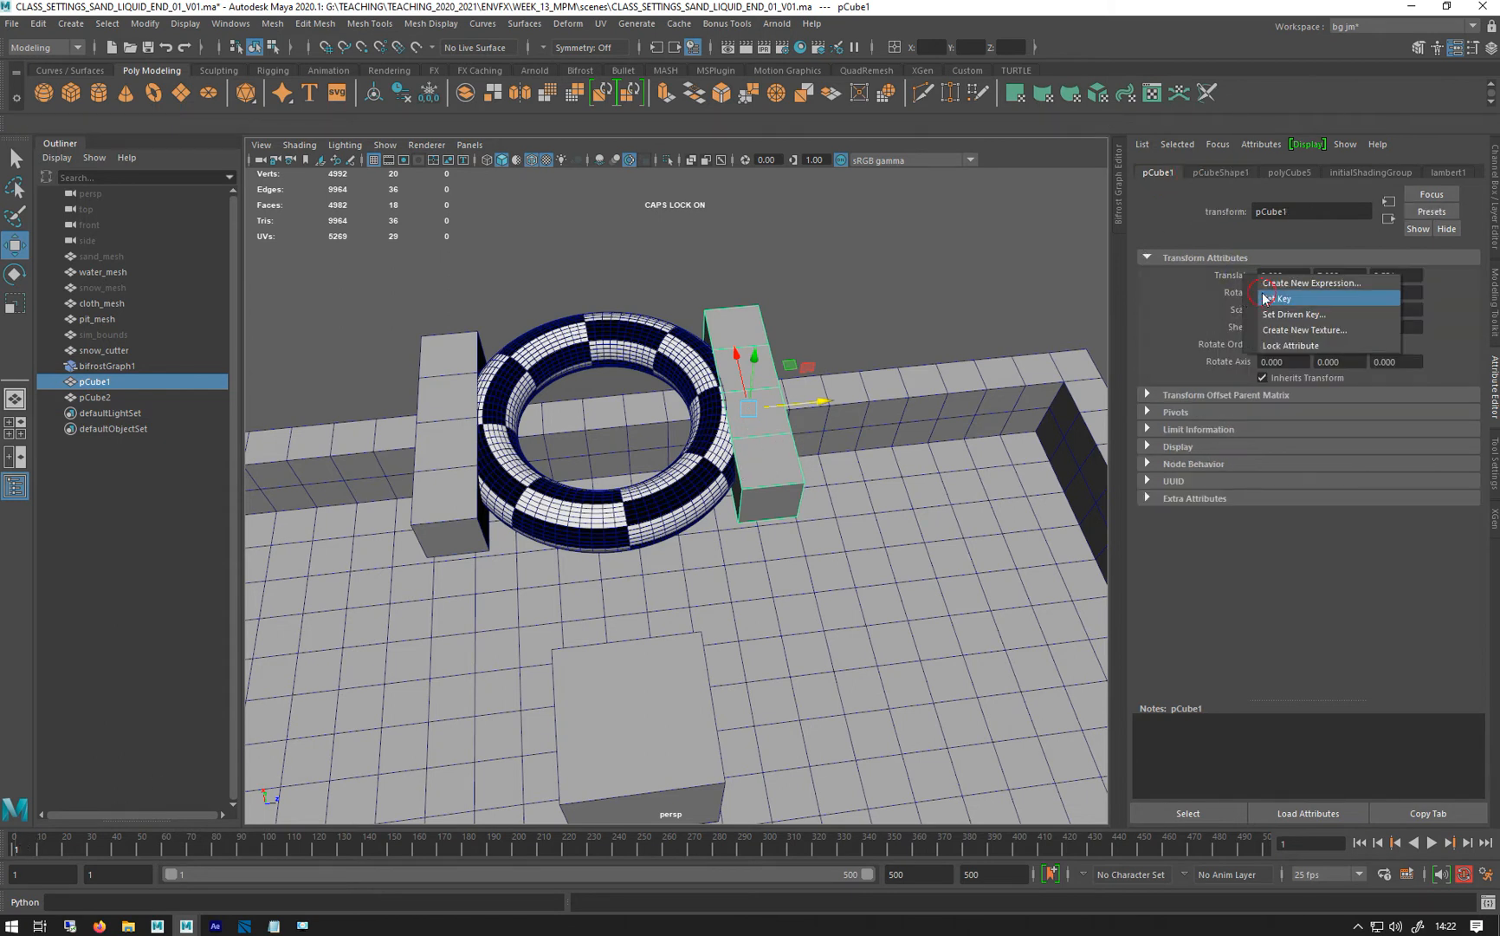
{"action": "left_click", "coordinate": [1269, 298]}
{"action": "right_click", "coordinate": [1230, 292]}
{"action": "left_click", "coordinate": [1252, 315]}
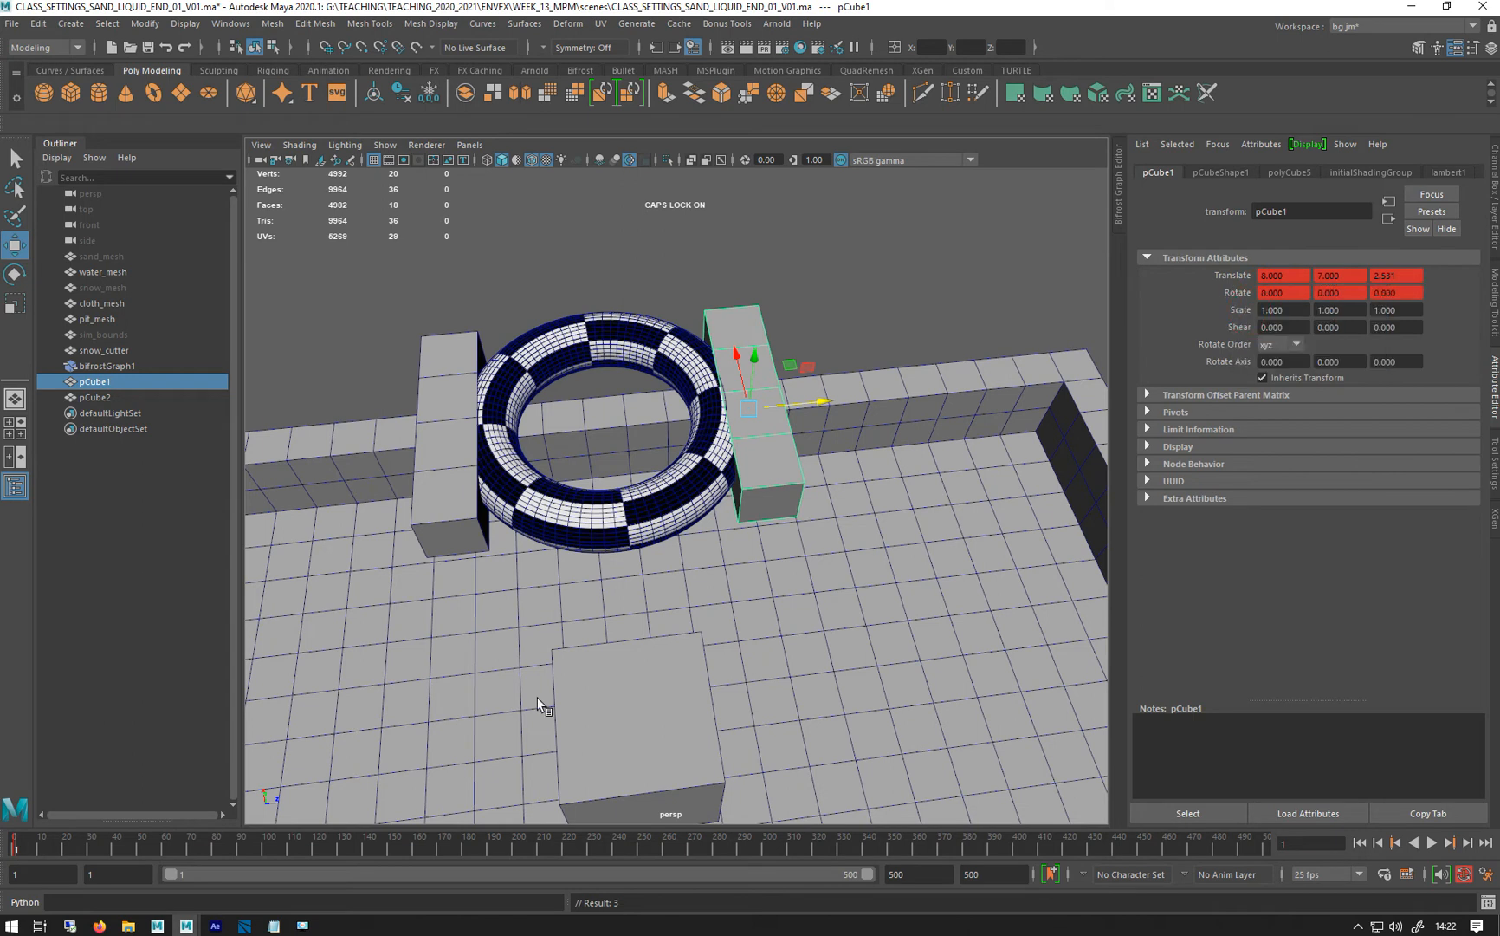
Animate pCube1 at frame 100 by moving it away from the torus to about Translate Z 5.04 and setting Rotate Z to 180
{"action": "key", "text": "alt+v"}
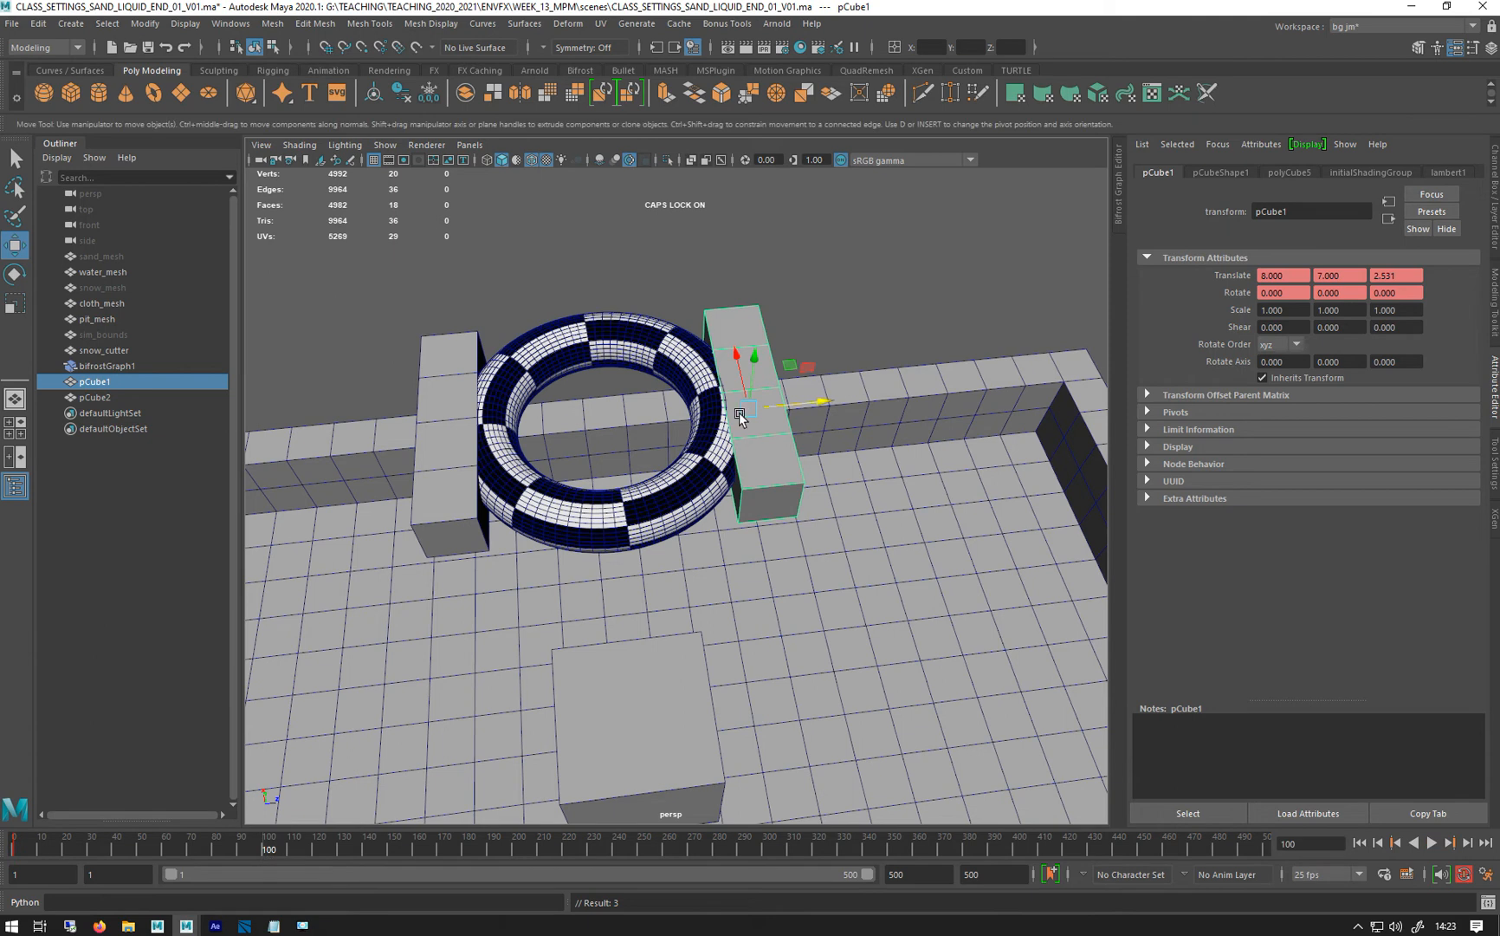
{"action": "left_click_drag", "start_coordinate": [815, 403], "coordinate": [897, 422]}
{"action": "key", "text": "e"}
{"action": "left_click", "coordinate": [1413, 293]}
{"action": "type", "text": "18"}
{"action": "key", "text": "Return"}
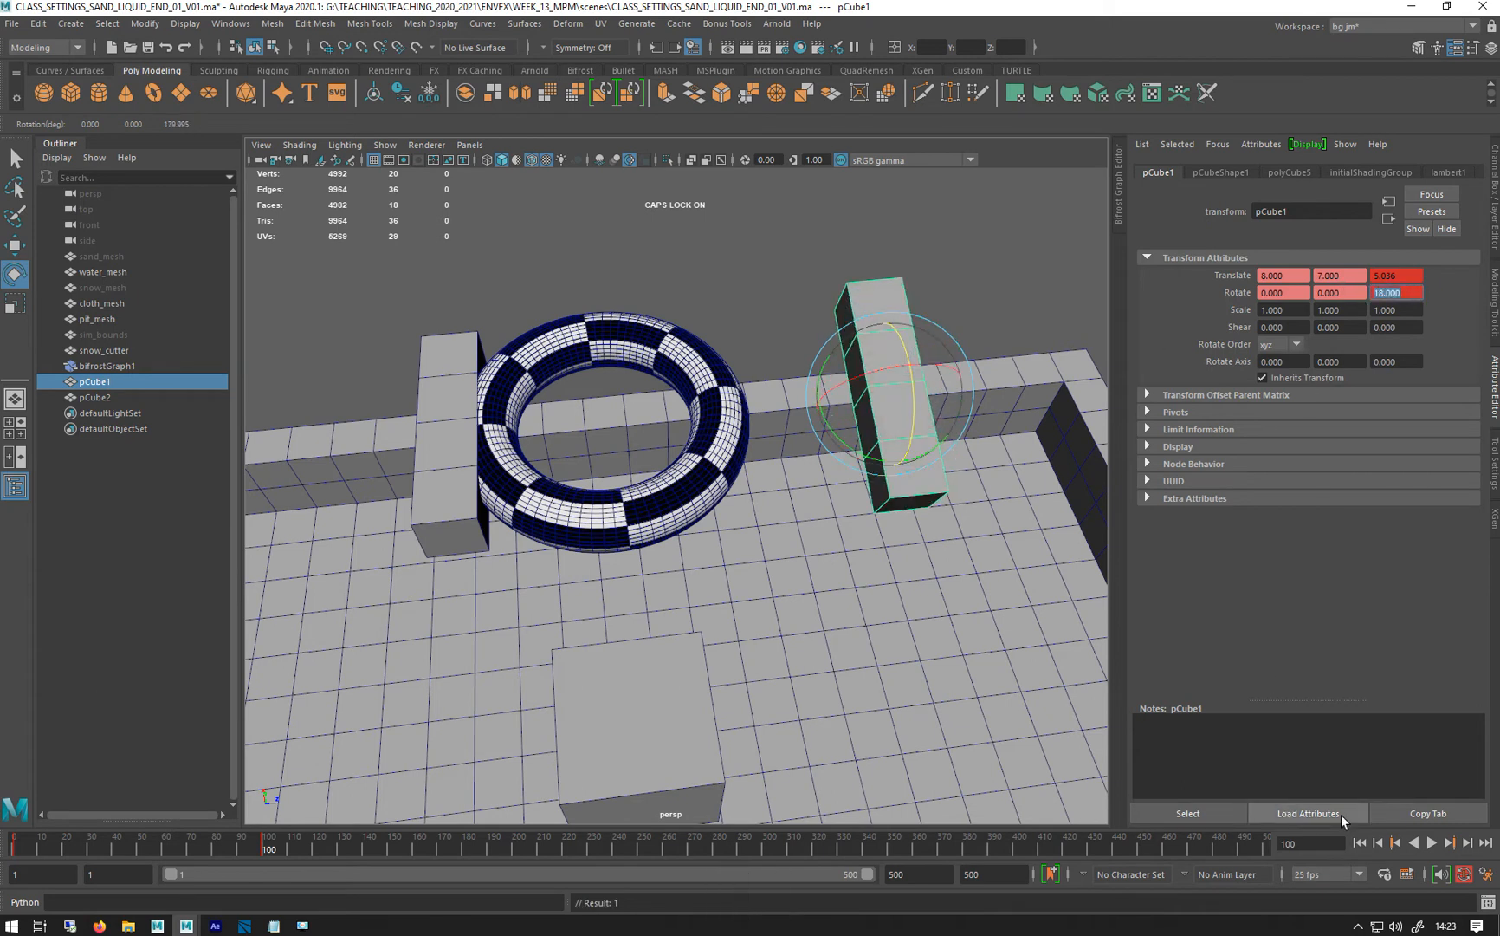
{"action": "type", "text": "18"}
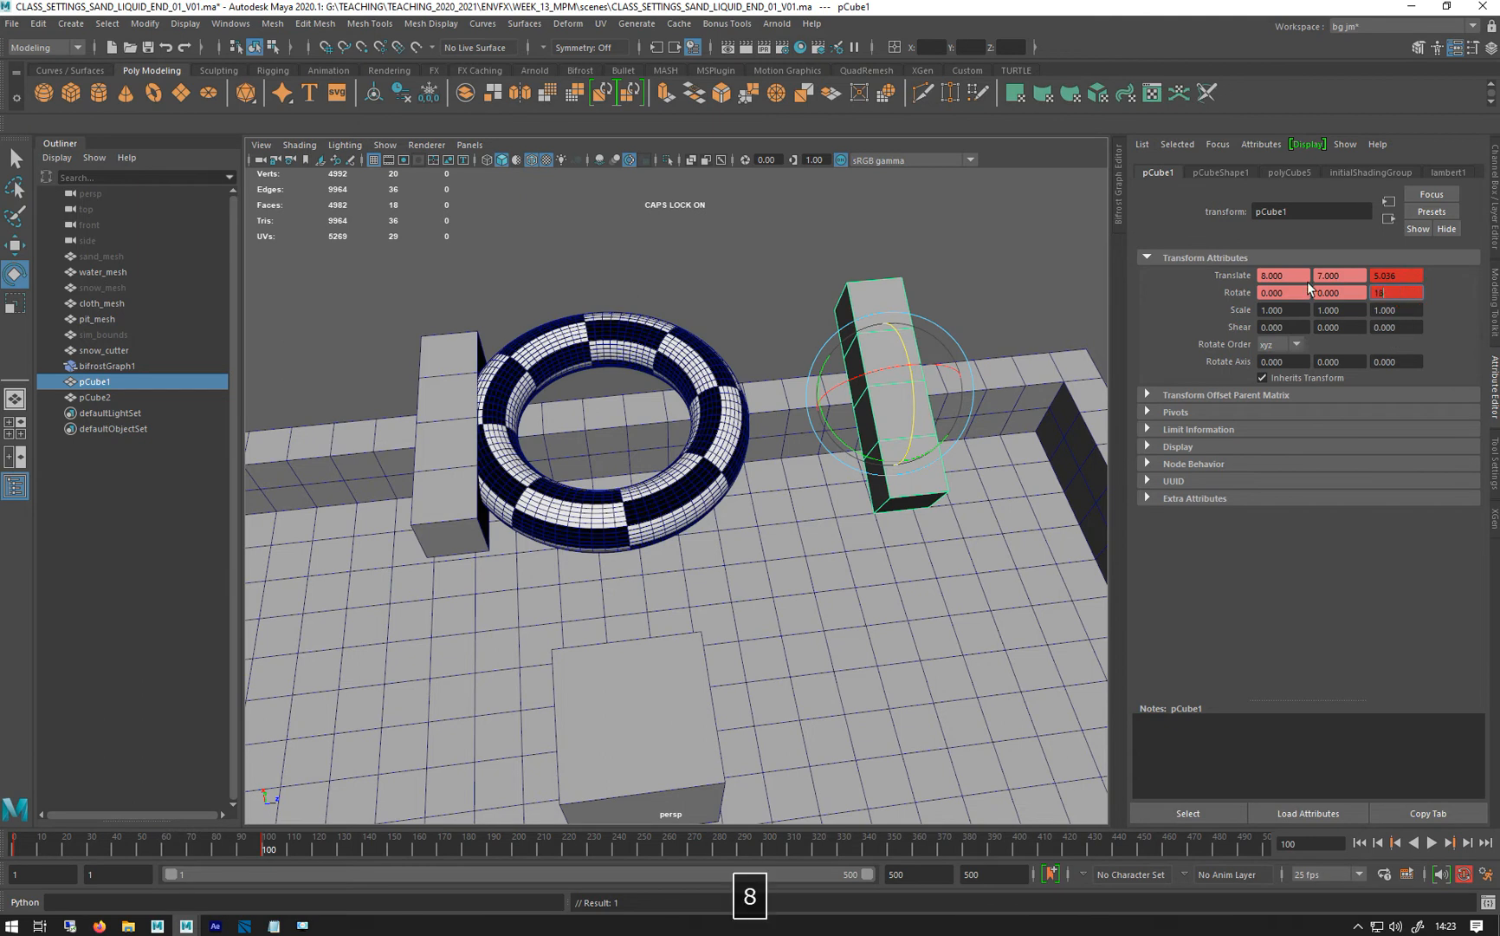
{"action": "type", "text": "0"}
{"action": "key", "text": "Return"}
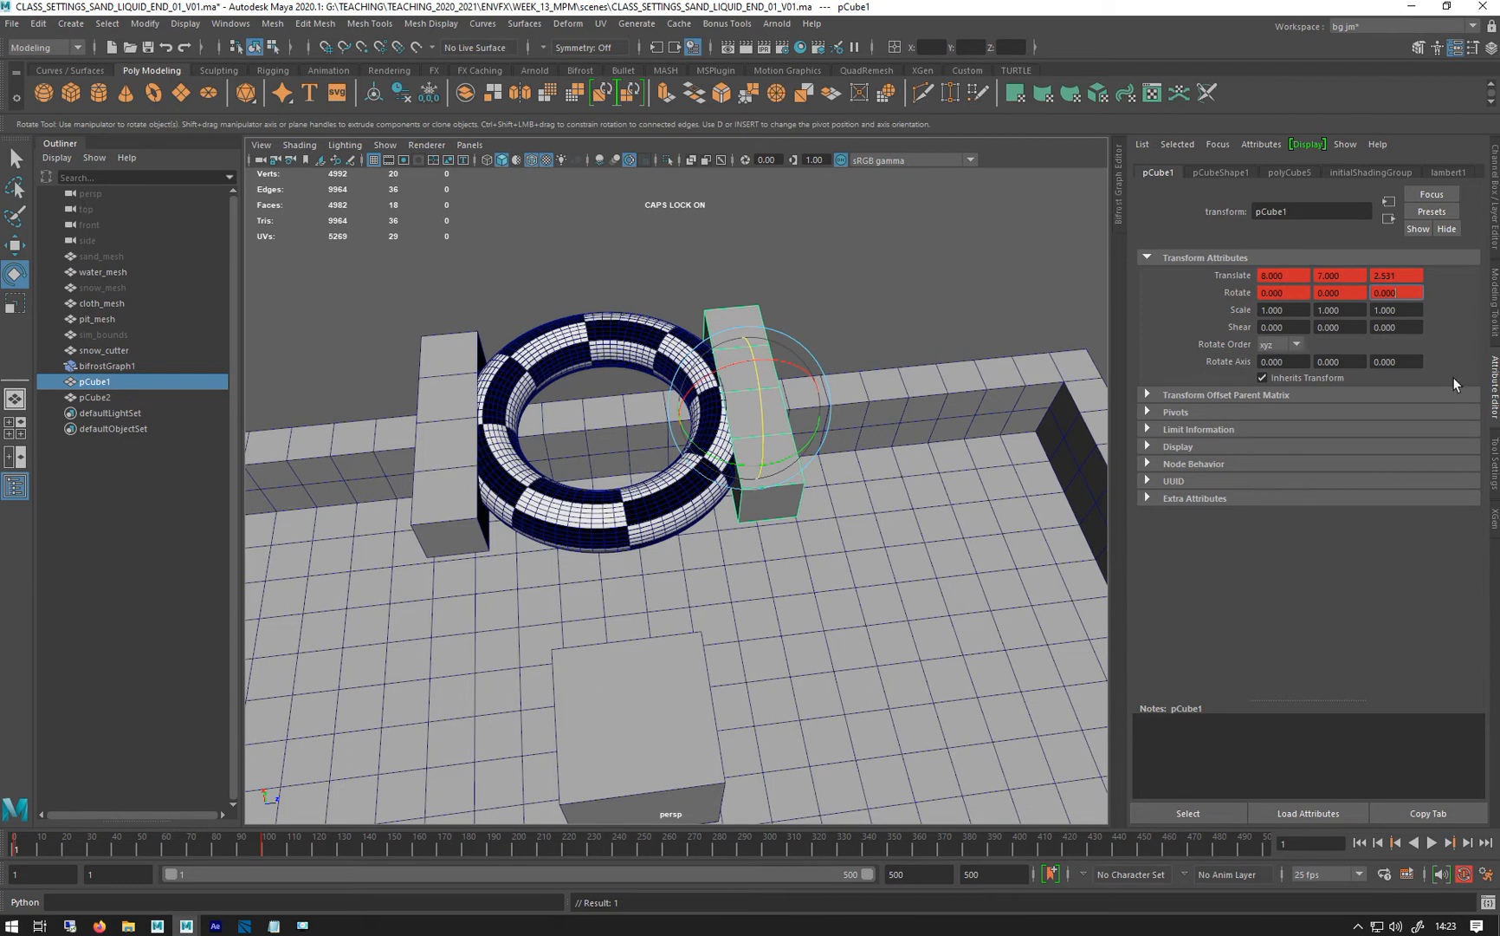
Bring pCube1 and pCube2 into the Bifrost graph as mesh input nodes in the empty area beside the existing inputs
{"action": "left_click", "coordinate": [1496, 408]}
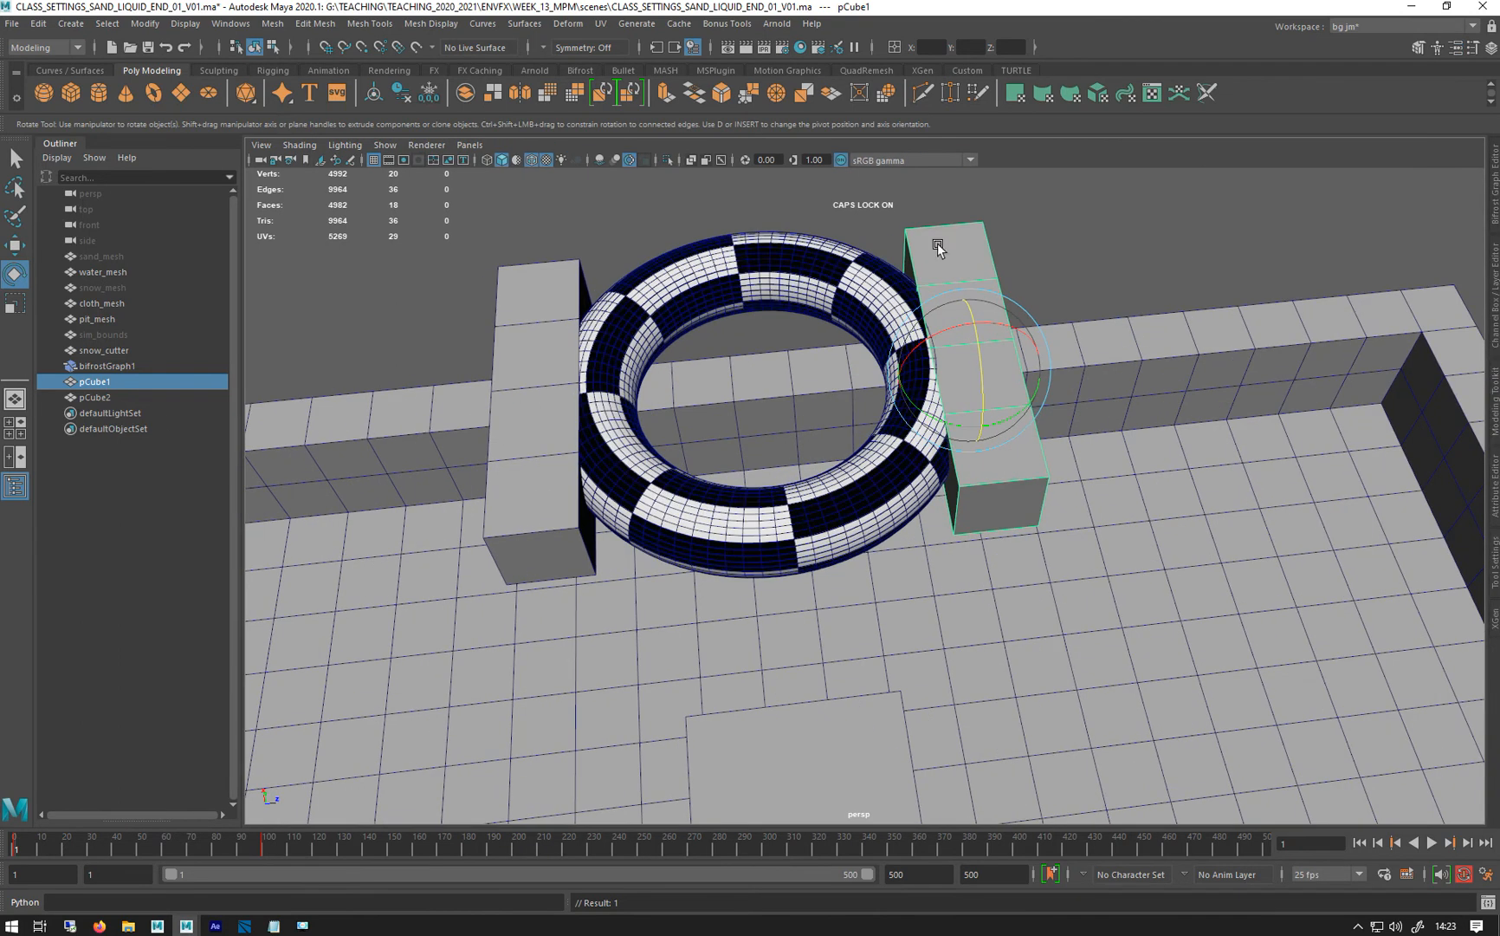
{"action": "left_click", "coordinate": [1494, 185]}
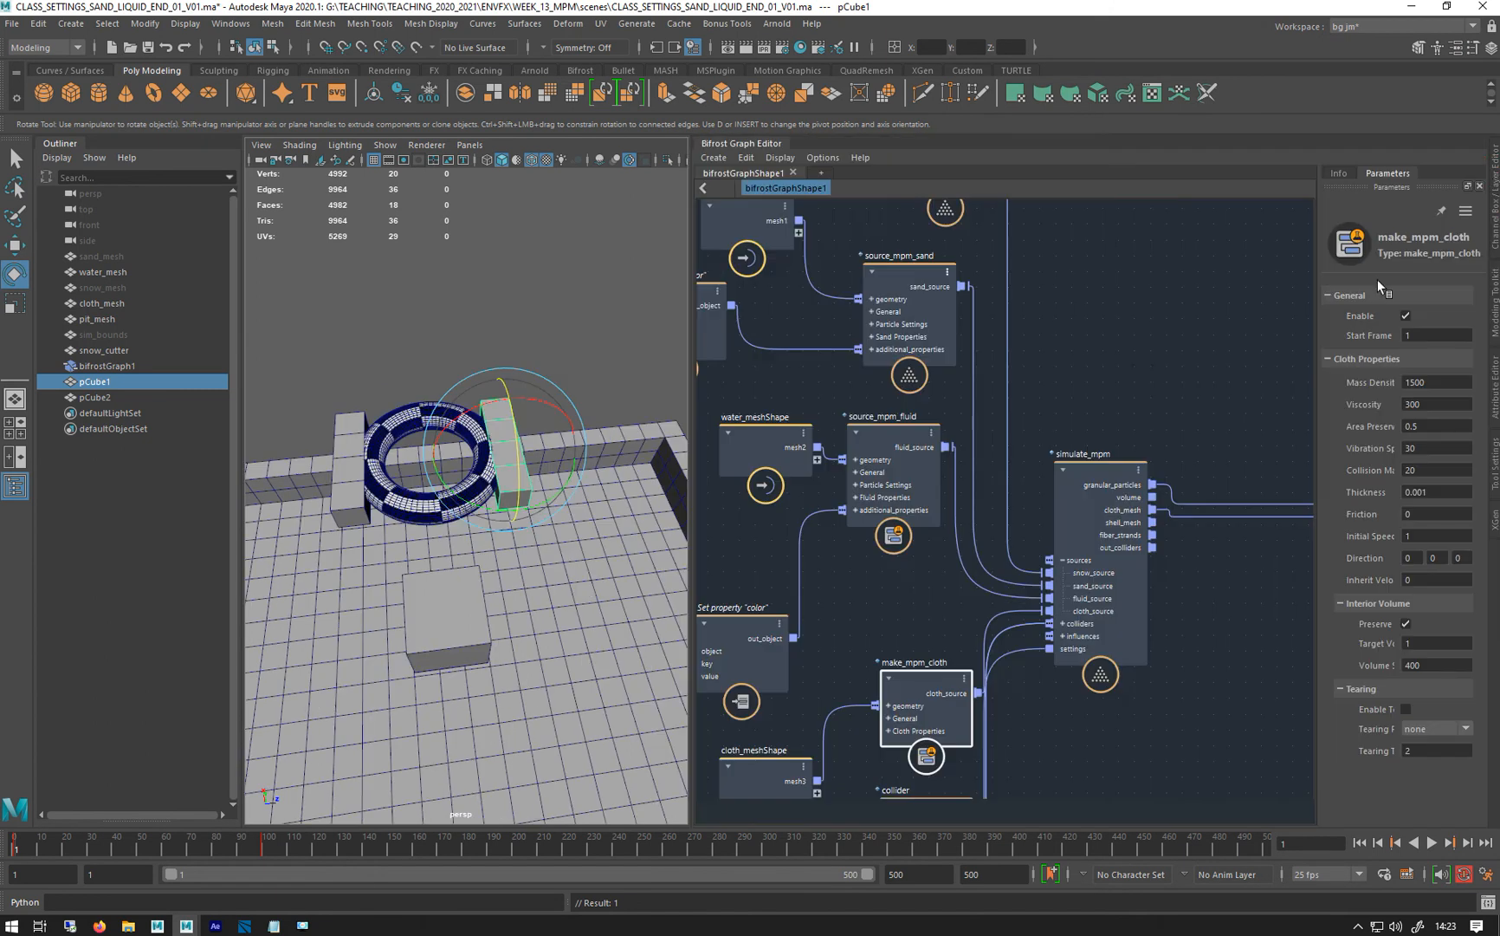
{"action": "middle_click_drag", "start_coordinate": [1074, 391], "coordinate": [1461, 313]}
{"action": "left_click_drag", "start_coordinate": [99, 379], "coordinate": [885, 351]}
{"action": "left_click_drag", "start_coordinate": [87, 397], "coordinate": [890, 514]}
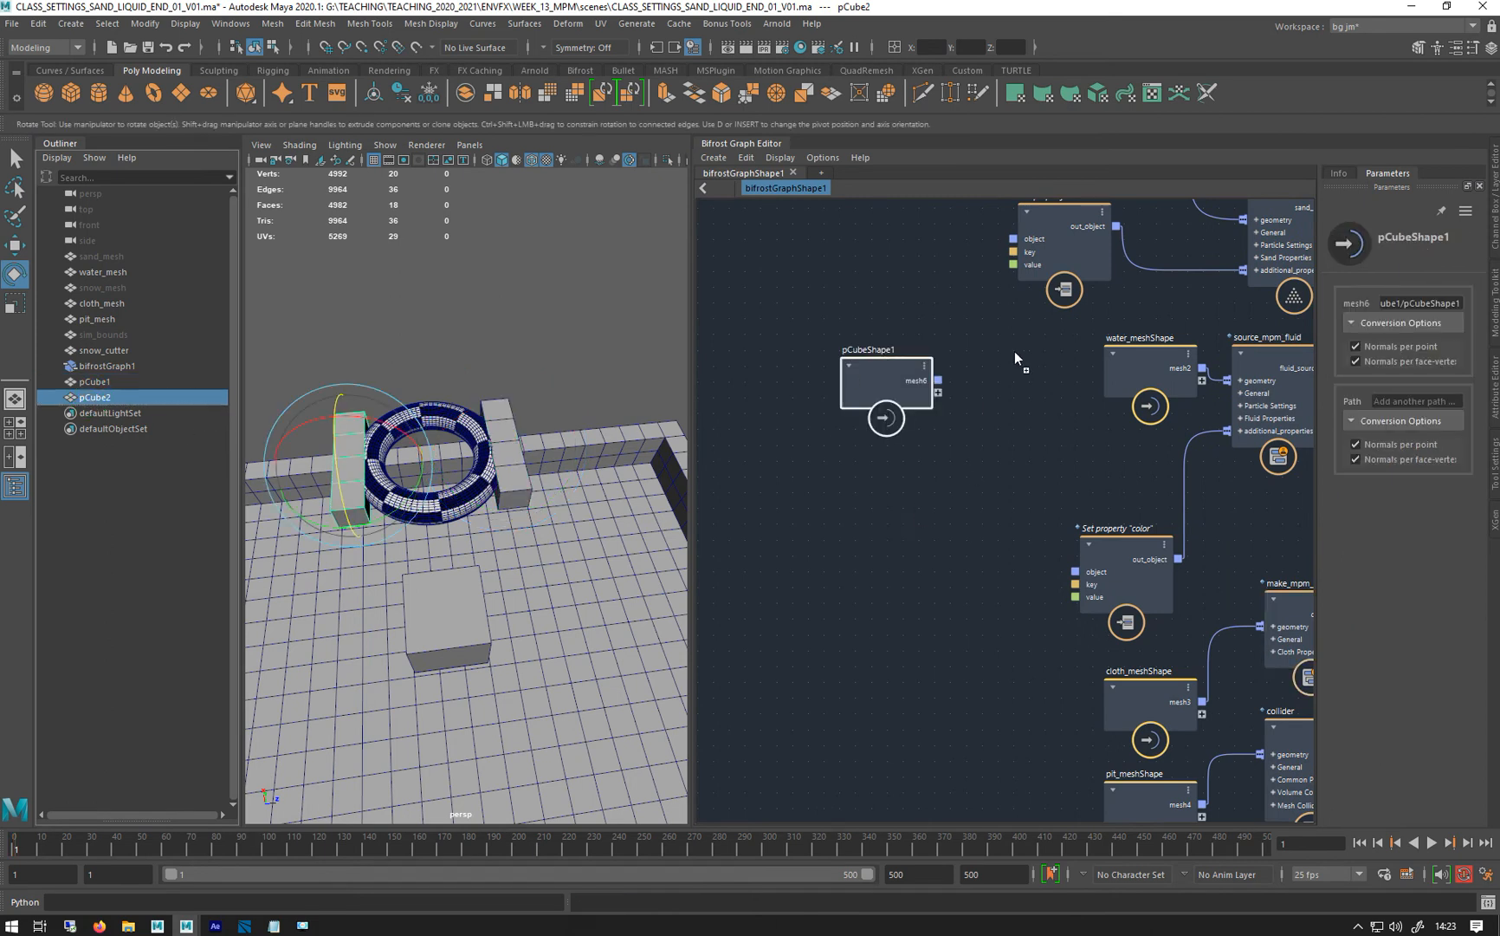
{"action": "left_click_drag", "start_coordinate": [1016, 357], "coordinate": [1025, 410]}
Reposition the make_mpm_cloth node higher in the graph, between source_mpm_fluid and the collider nodes
{"action": "middle_click_drag", "start_coordinate": [1042, 488], "coordinate": [940, 260], "text": "alt"}
{"action": "middle_click_drag", "start_coordinate": [939, 502], "coordinate": [873, 574], "text": "alt"}
{"action": "left_click_drag", "start_coordinate": [1148, 460], "coordinate": [1117, 369]}
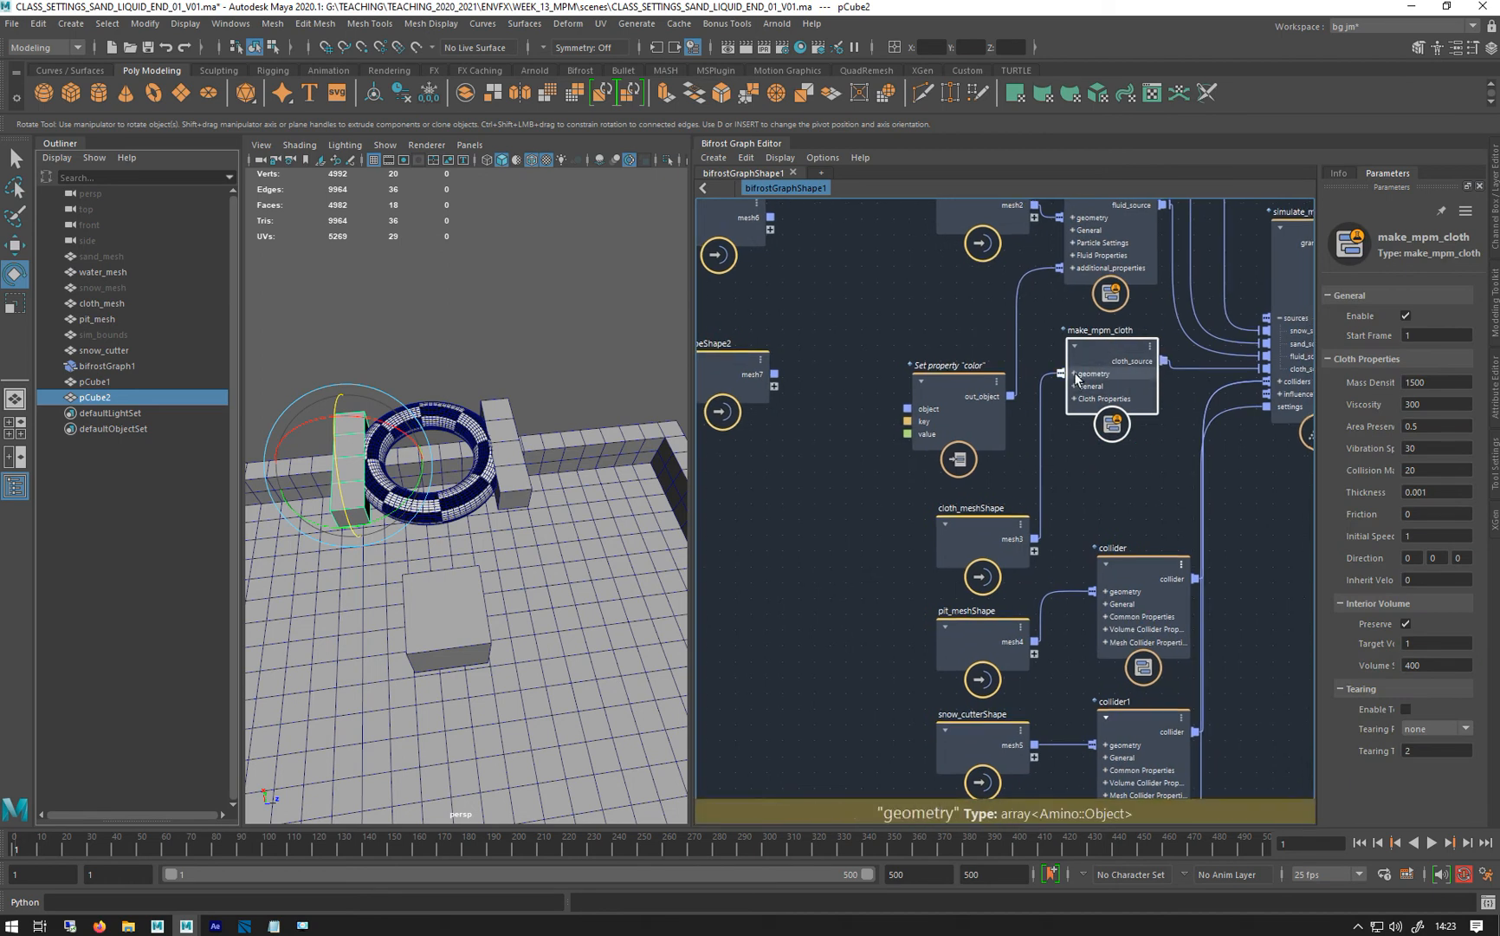
{"action": "middle_click_drag", "start_coordinate": [1154, 443], "coordinate": [1016, 465], "text": "alt"}
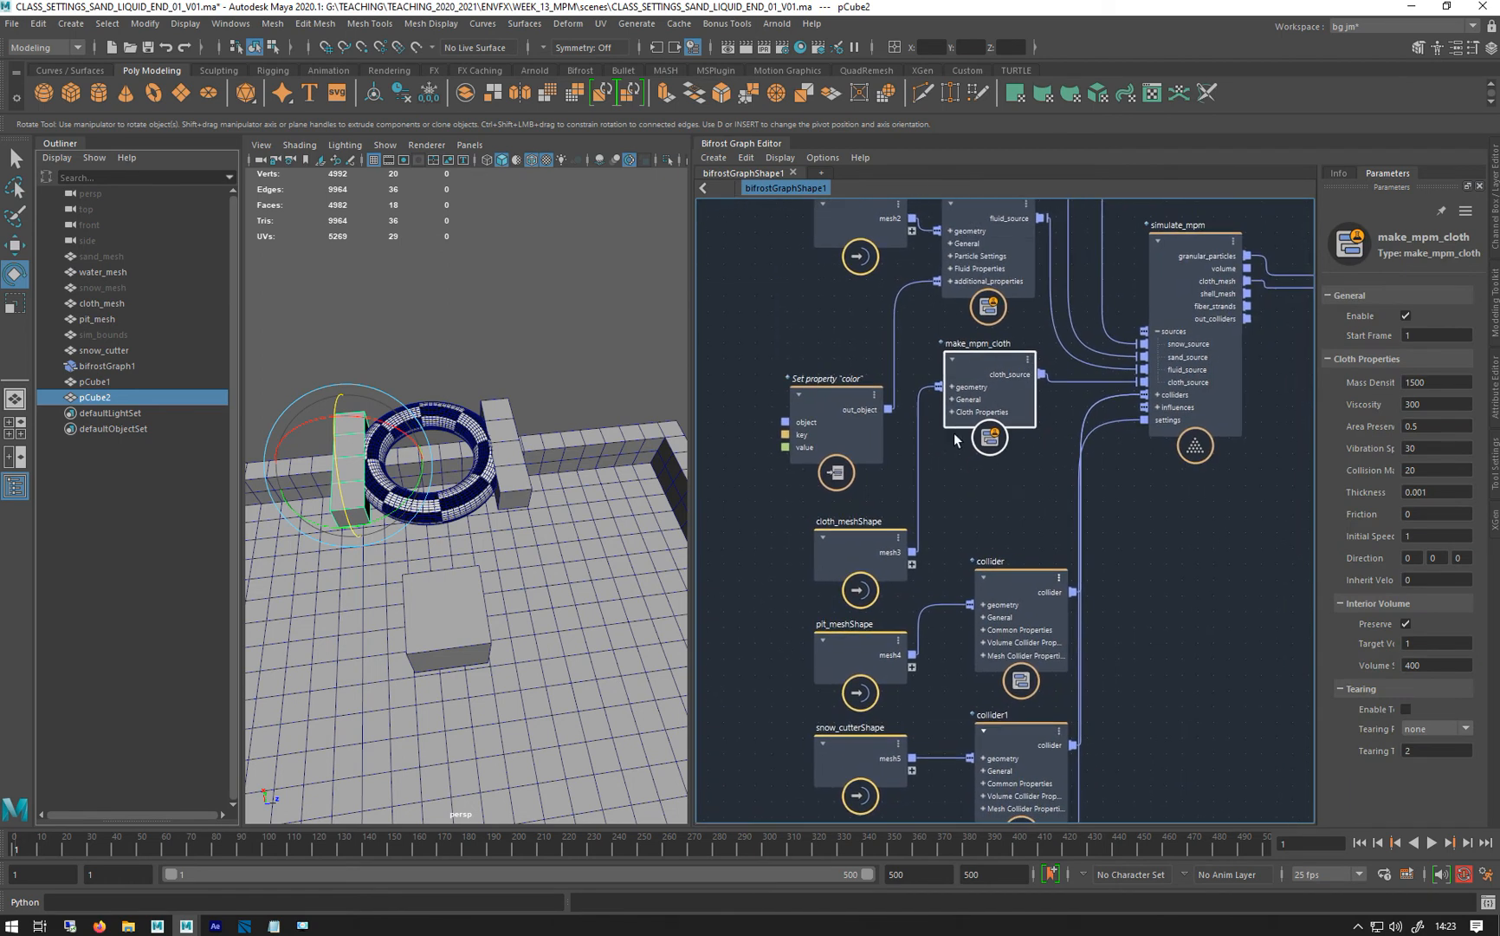
Create a constrain_mpm node from the sources input of simulate_mpm
{"action": "right_click", "coordinate": [1143, 332]}
{"action": "mouse_move", "coordinate": [1171, 380]}
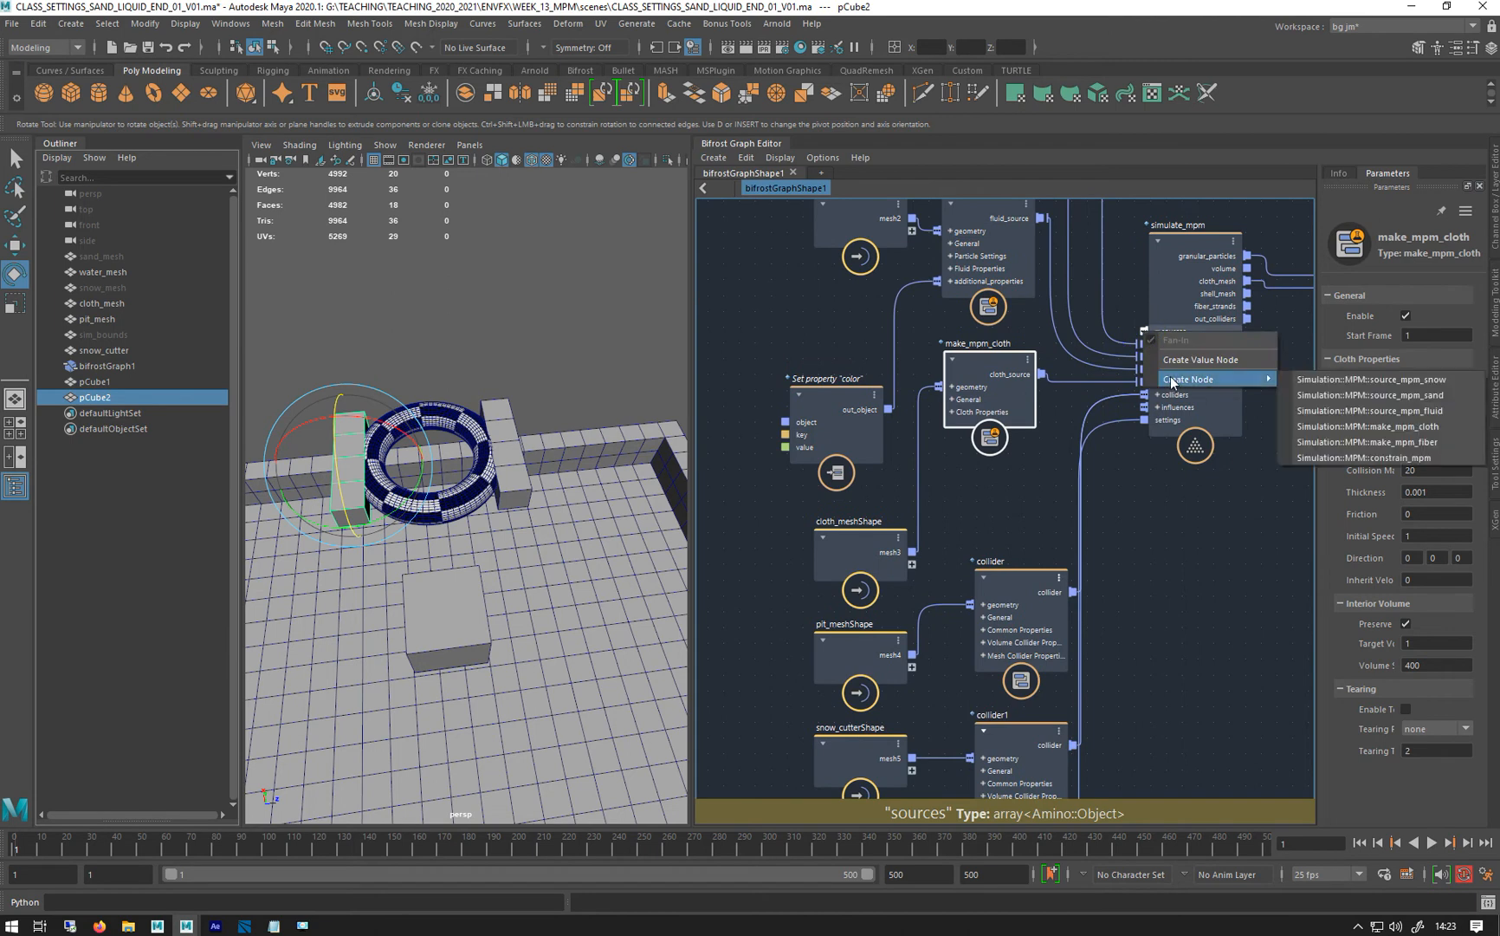
{"action": "left_click", "coordinate": [1411, 459]}
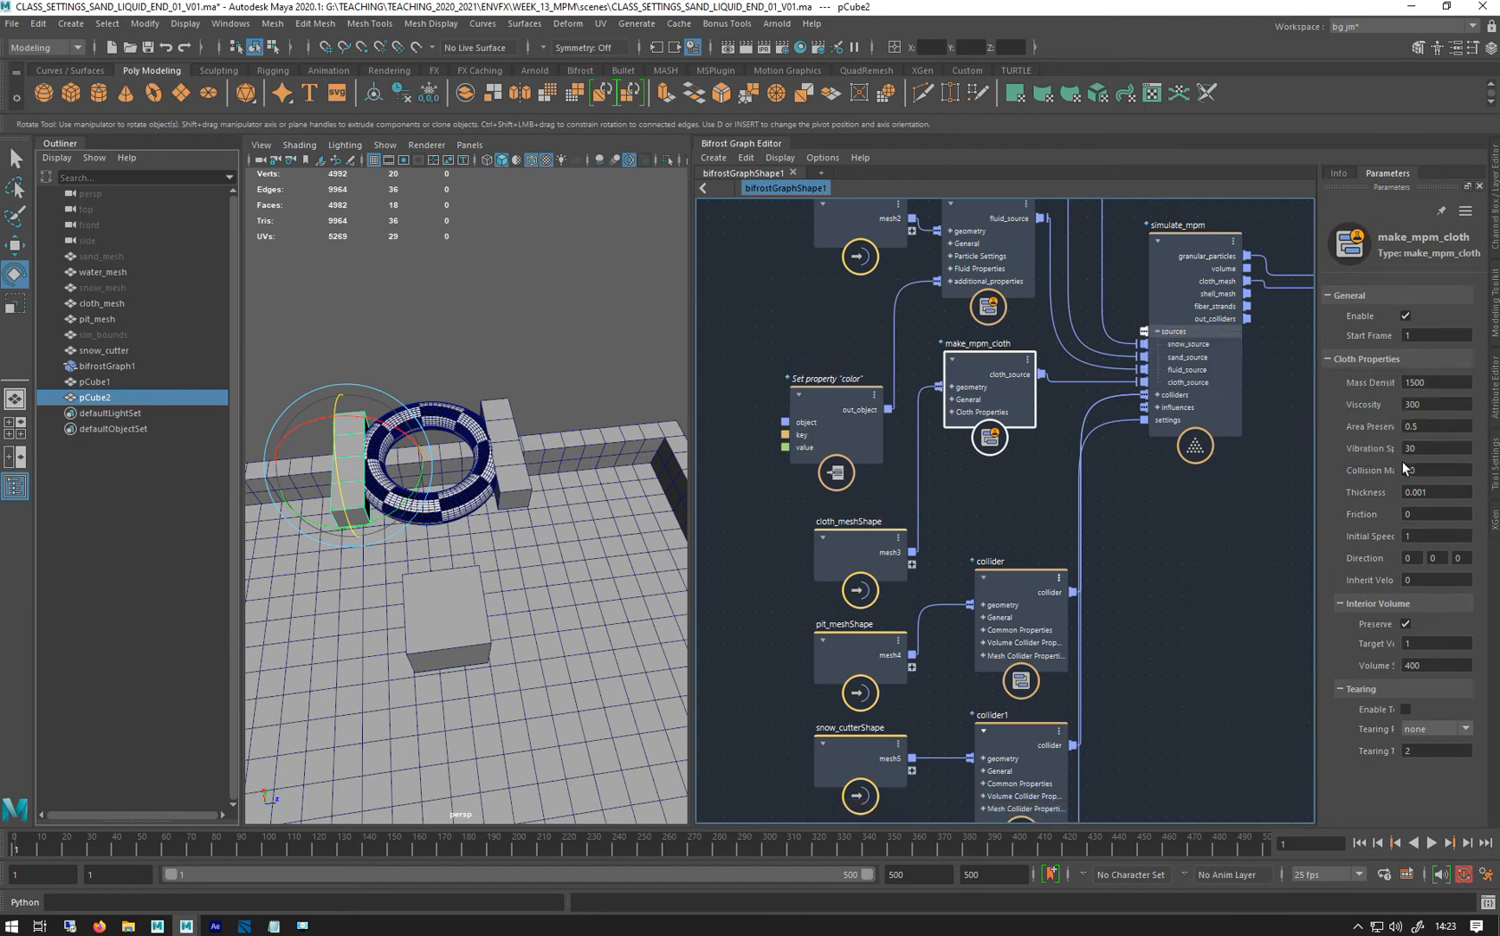
Move the constrain_mpm node into the open area of the graph near the Set property "color" node
{"action": "left_click_drag", "start_coordinate": [1005, 579], "coordinate": [821, 286]}
{"action": "middle_click_drag", "start_coordinate": [953, 510], "coordinate": [1226, 563]}
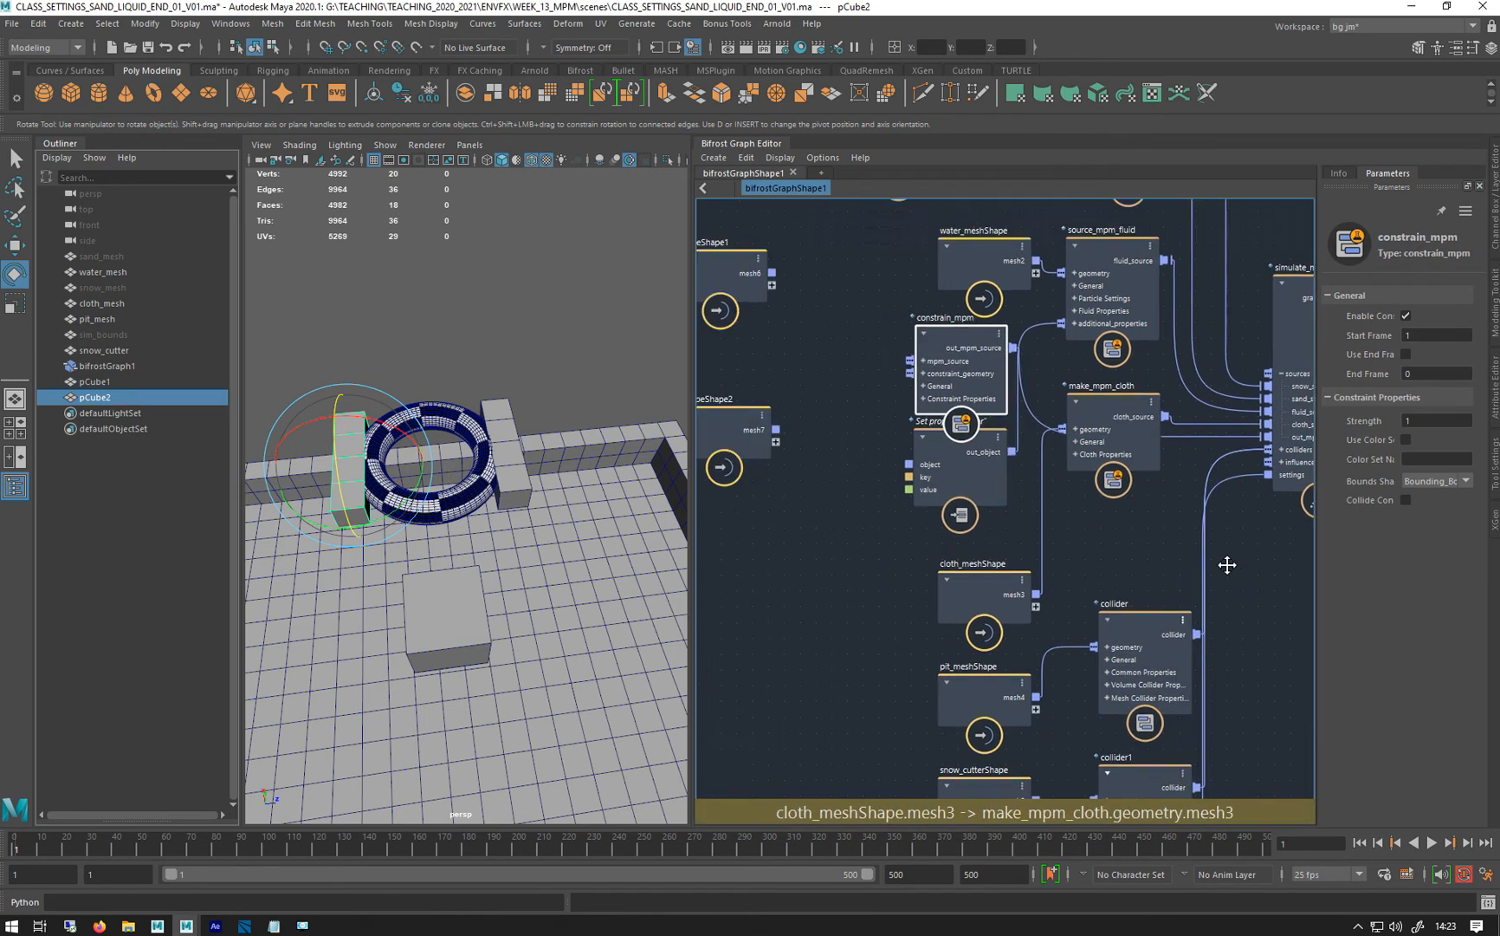
{"action": "middle_click_drag", "start_coordinate": [1075, 362], "coordinate": [926, 335]}
{"action": "left_click_drag", "start_coordinate": [926, 335], "coordinate": [856, 443]}
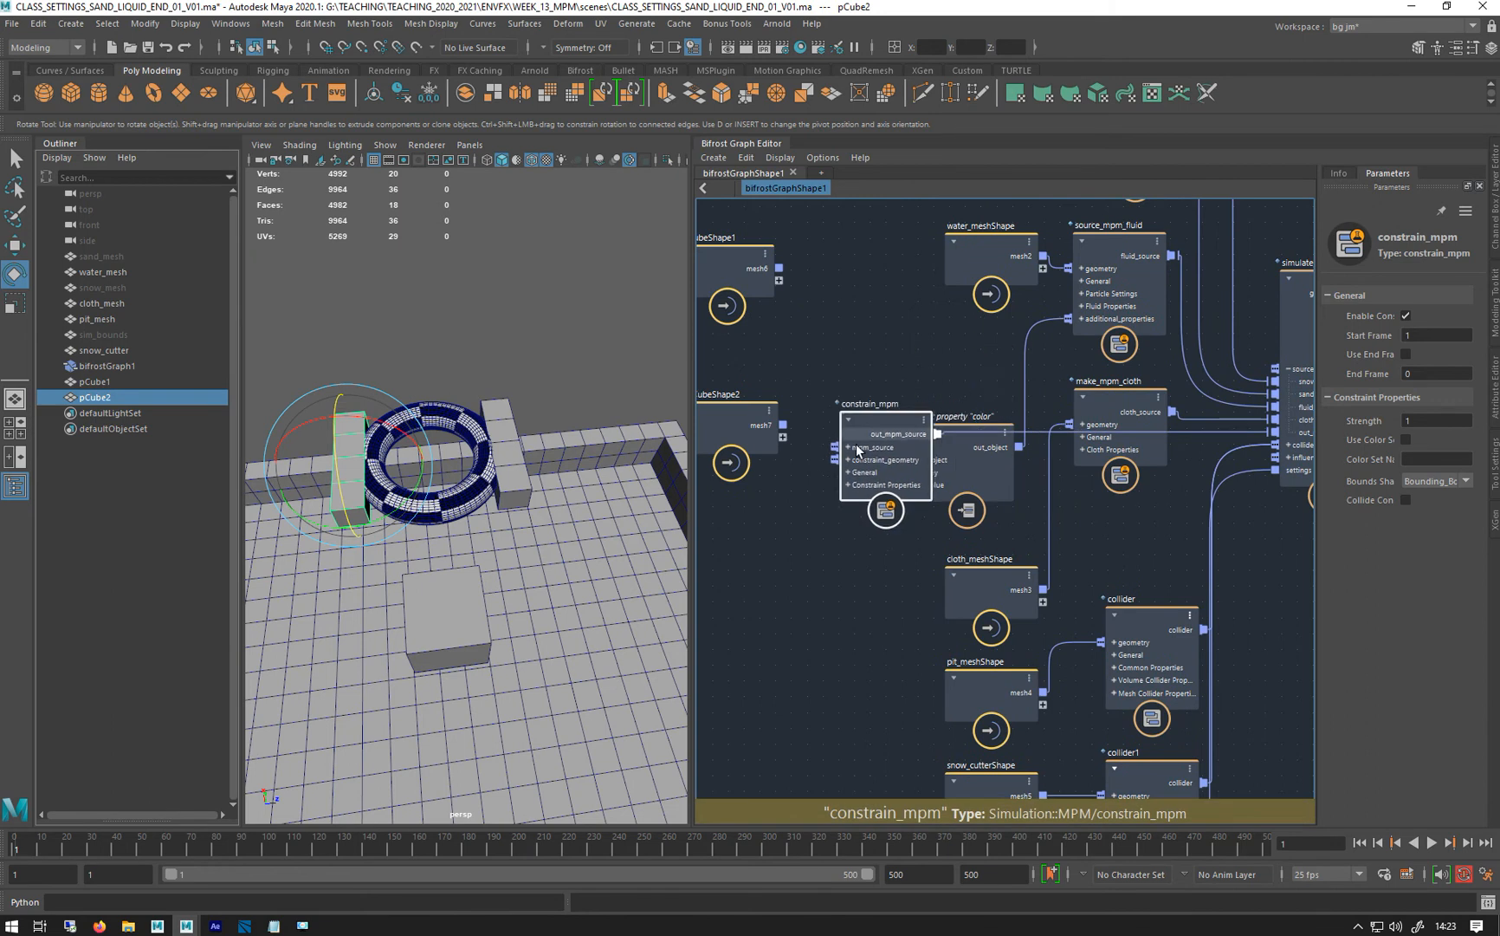
{"action": "scroll", "coordinate": [862, 454], "scroll_direction": "up", "scroll_amount": 5}
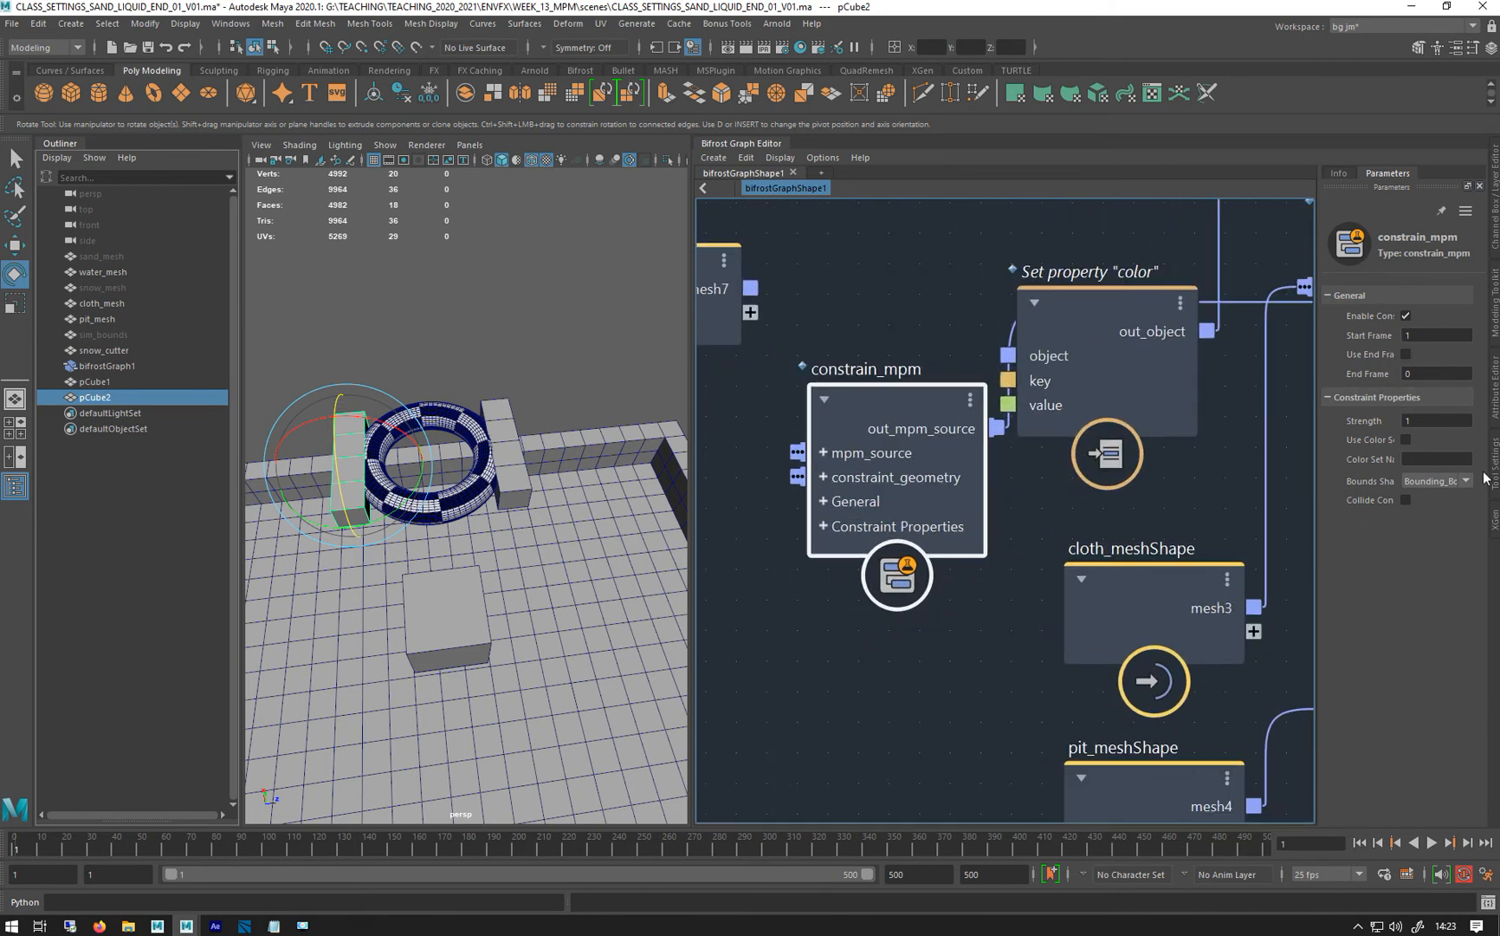
{"action": "left_click_drag", "start_coordinate": [843, 404], "coordinate": [827, 401]}
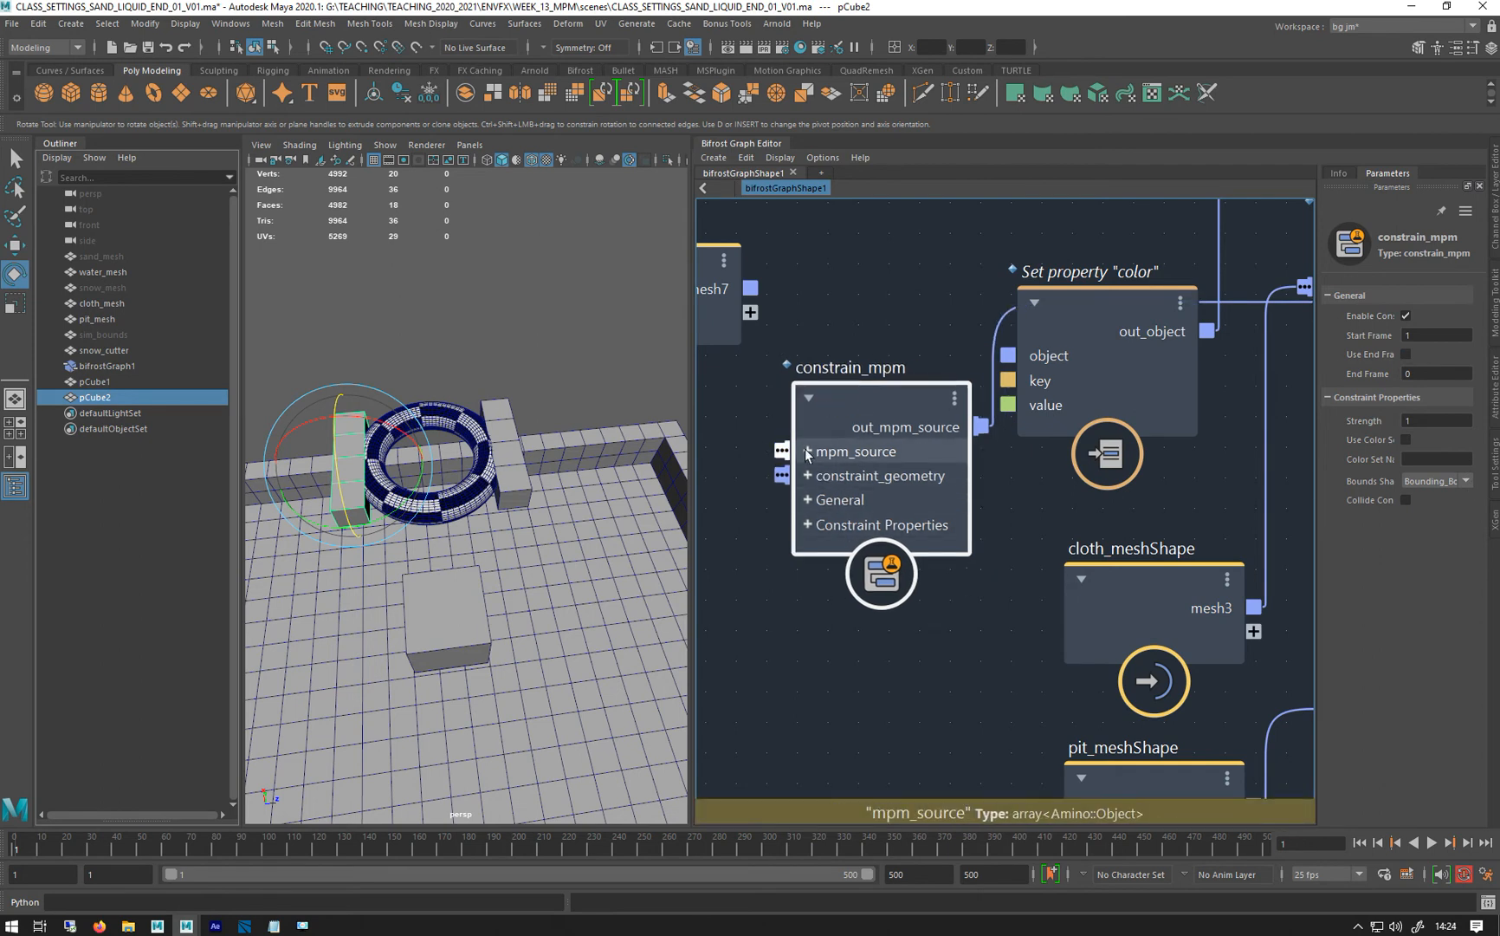
{"action": "left_click_drag", "start_coordinate": [853, 407], "coordinate": [864, 411]}
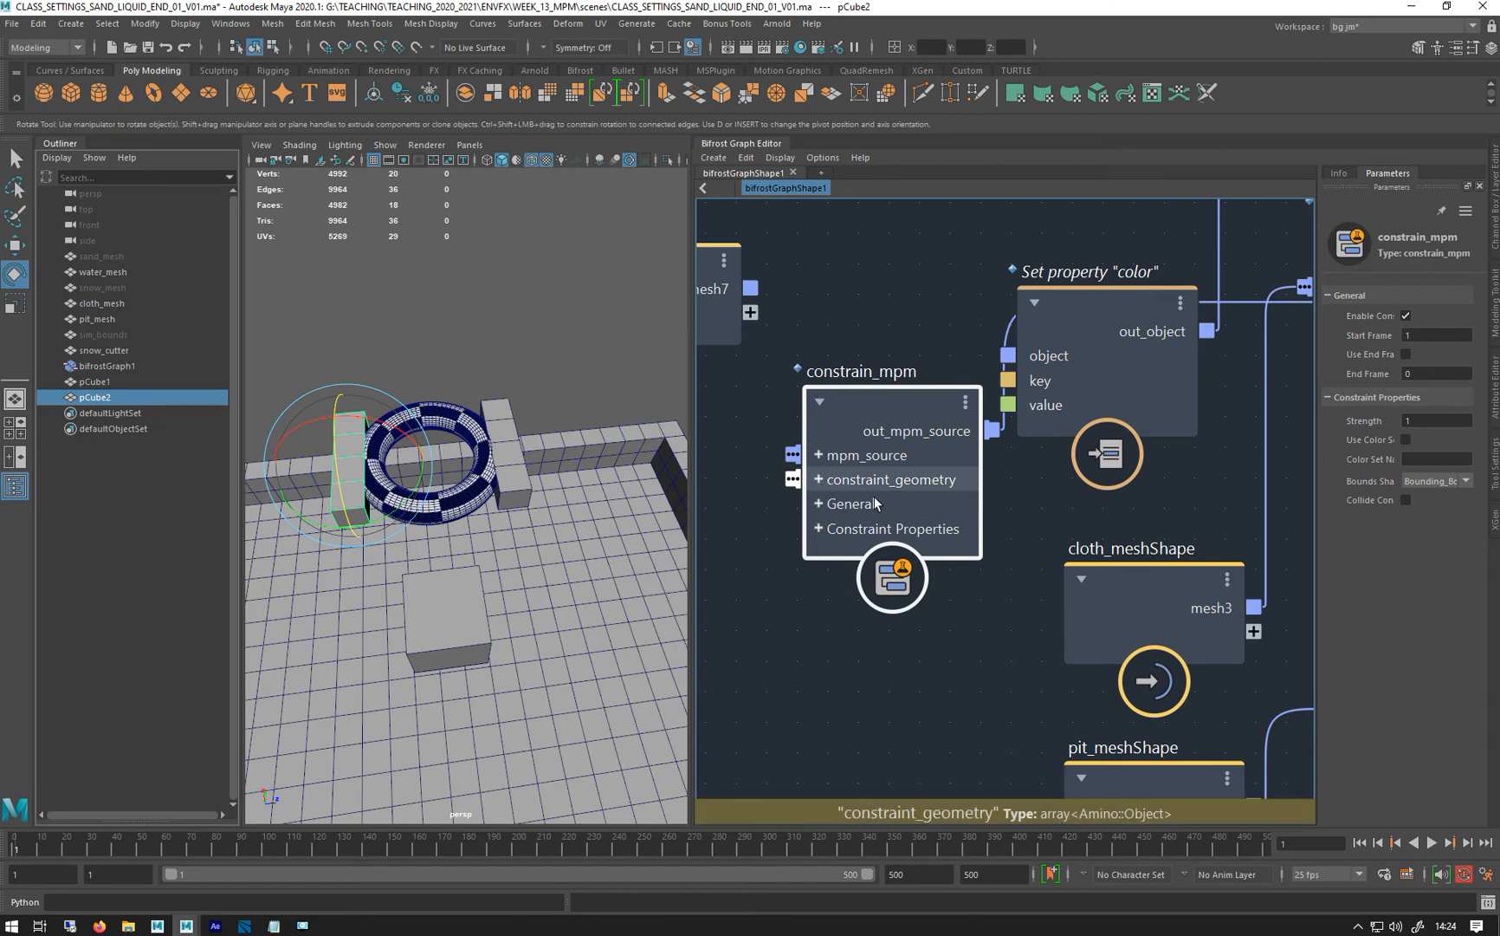
Move constrain_mpm just below make_mpm_cloth and connect cloth_source to its mpm_source input
{"action": "middle_click_drag", "start_coordinate": [872, 290], "coordinate": [772, 406], "text": "alt"}
{"action": "left_click_drag", "start_coordinate": [762, 520], "coordinate": [1258, 530]}
{"action": "scroll", "coordinate": [856, 538], "scroll_direction": "down", "scroll_amount": 4}
{"action": "middle_click_drag", "start_coordinate": [898, 501], "coordinate": [742, 475], "text": "alt"}
{"action": "left_click_drag", "start_coordinate": [1142, 350], "coordinate": [1129, 412]}
{"action": "left_click_drag", "start_coordinate": [1088, 343], "coordinate": [1027, 510]}
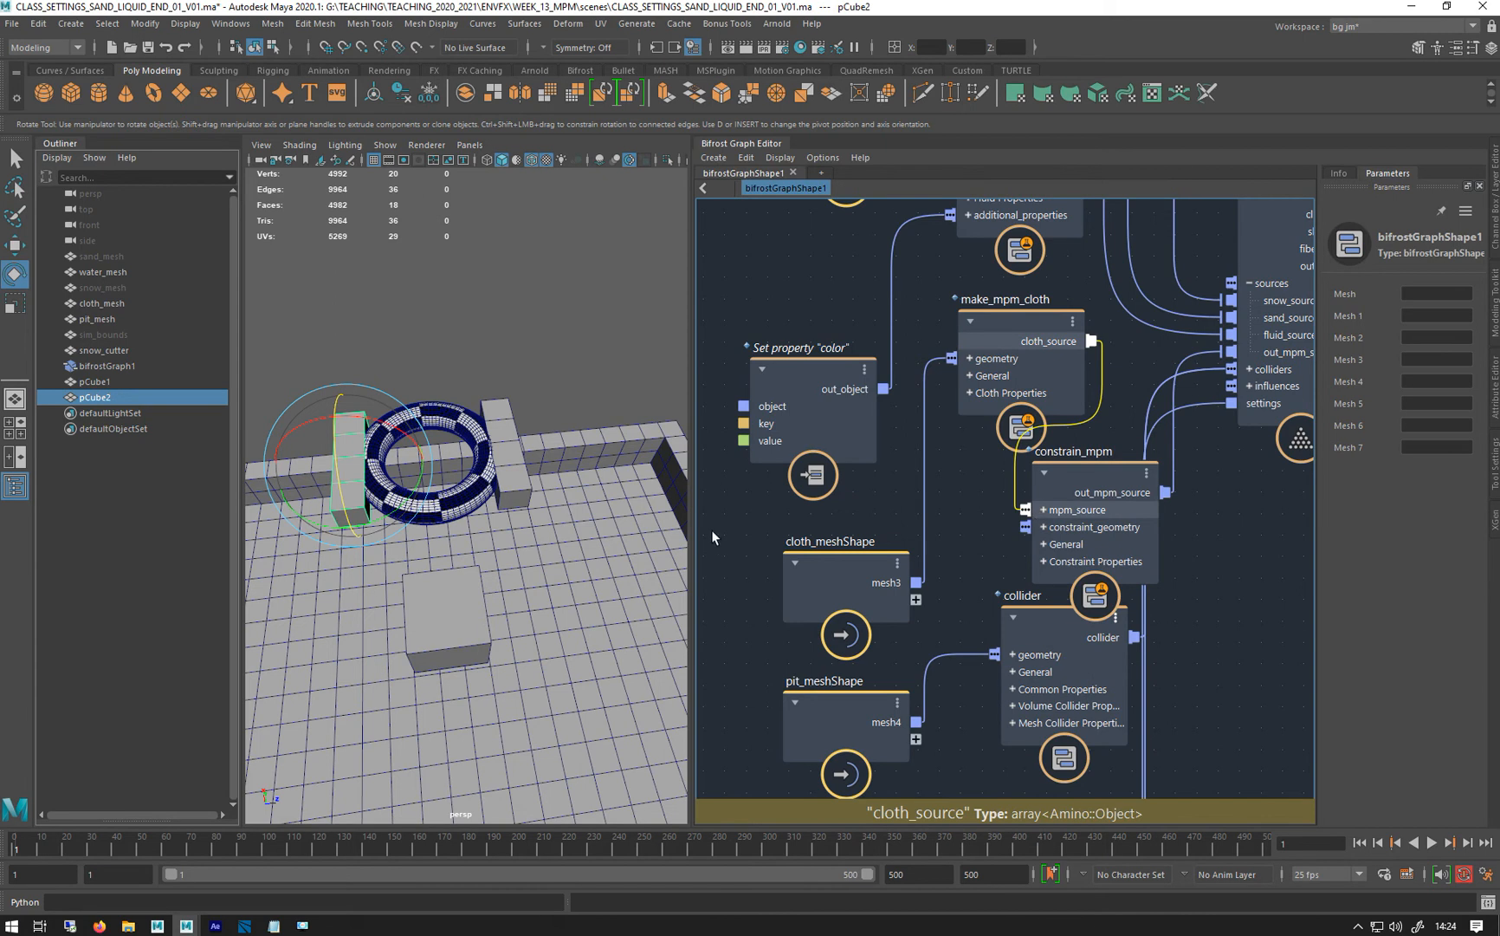
Rearrange cloth_meshShape, make_mpm_cloth and constrain_mpm into one left-to-right chain, with the Set property "color" node moved above it
{"action": "scroll", "coordinate": [734, 531], "scroll_direction": "down", "scroll_amount": 1}
{"action": "left_click_drag", "start_coordinate": [981, 408], "coordinate": [882, 408]}
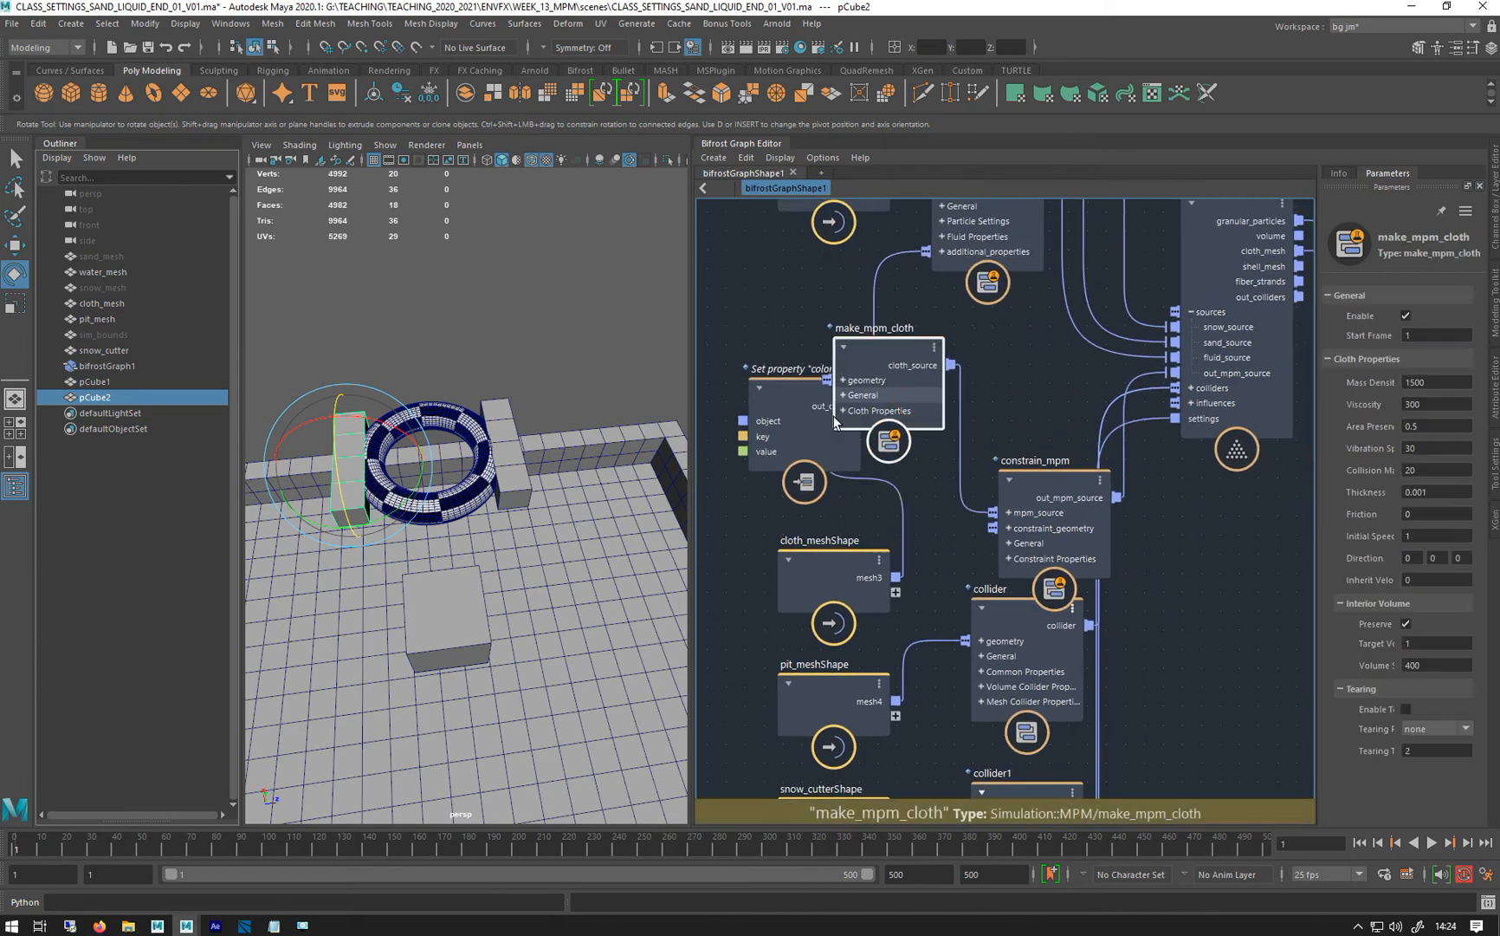
{"action": "middle_click_drag", "start_coordinate": [1082, 416], "coordinate": [1265, 428], "text": "alt"}
{"action": "left_click_drag", "start_coordinate": [991, 441], "coordinate": [743, 433]}
{"action": "left_click_drag", "start_coordinate": [1014, 579], "coordinate": [712, 640]}
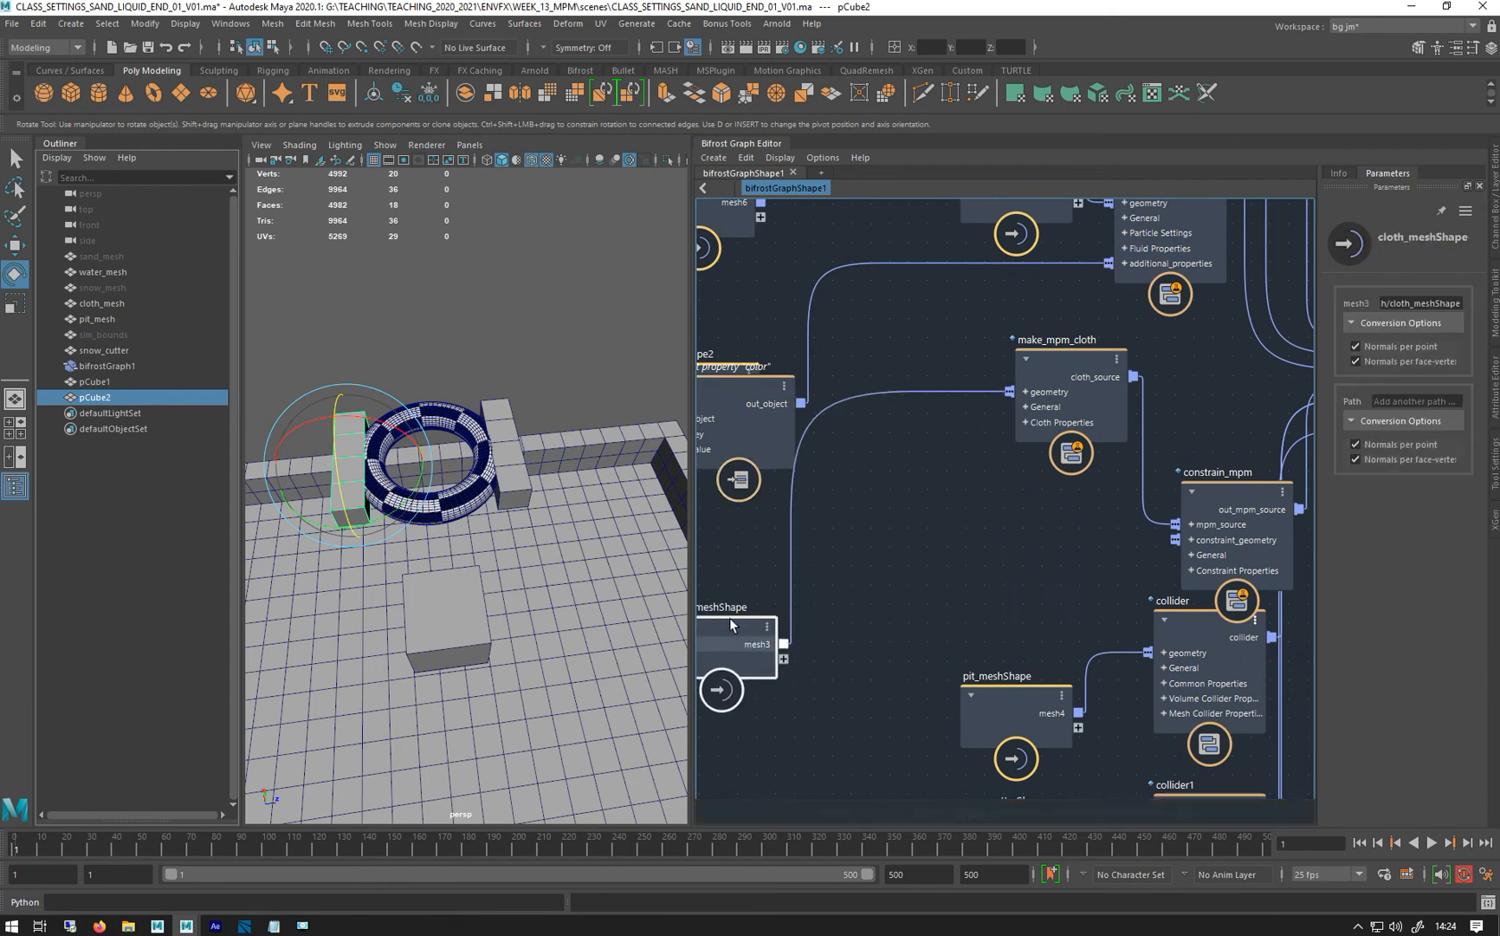
{"action": "left_click_drag", "start_coordinate": [726, 420], "coordinate": [807, 251]}
{"action": "left_click_drag", "start_coordinate": [1075, 360], "coordinate": [917, 504]}
{"action": "left_click_drag", "start_coordinate": [1186, 482], "coordinate": [1071, 358]}
{"action": "left_click_drag", "start_coordinate": [898, 507], "coordinate": [920, 392]}
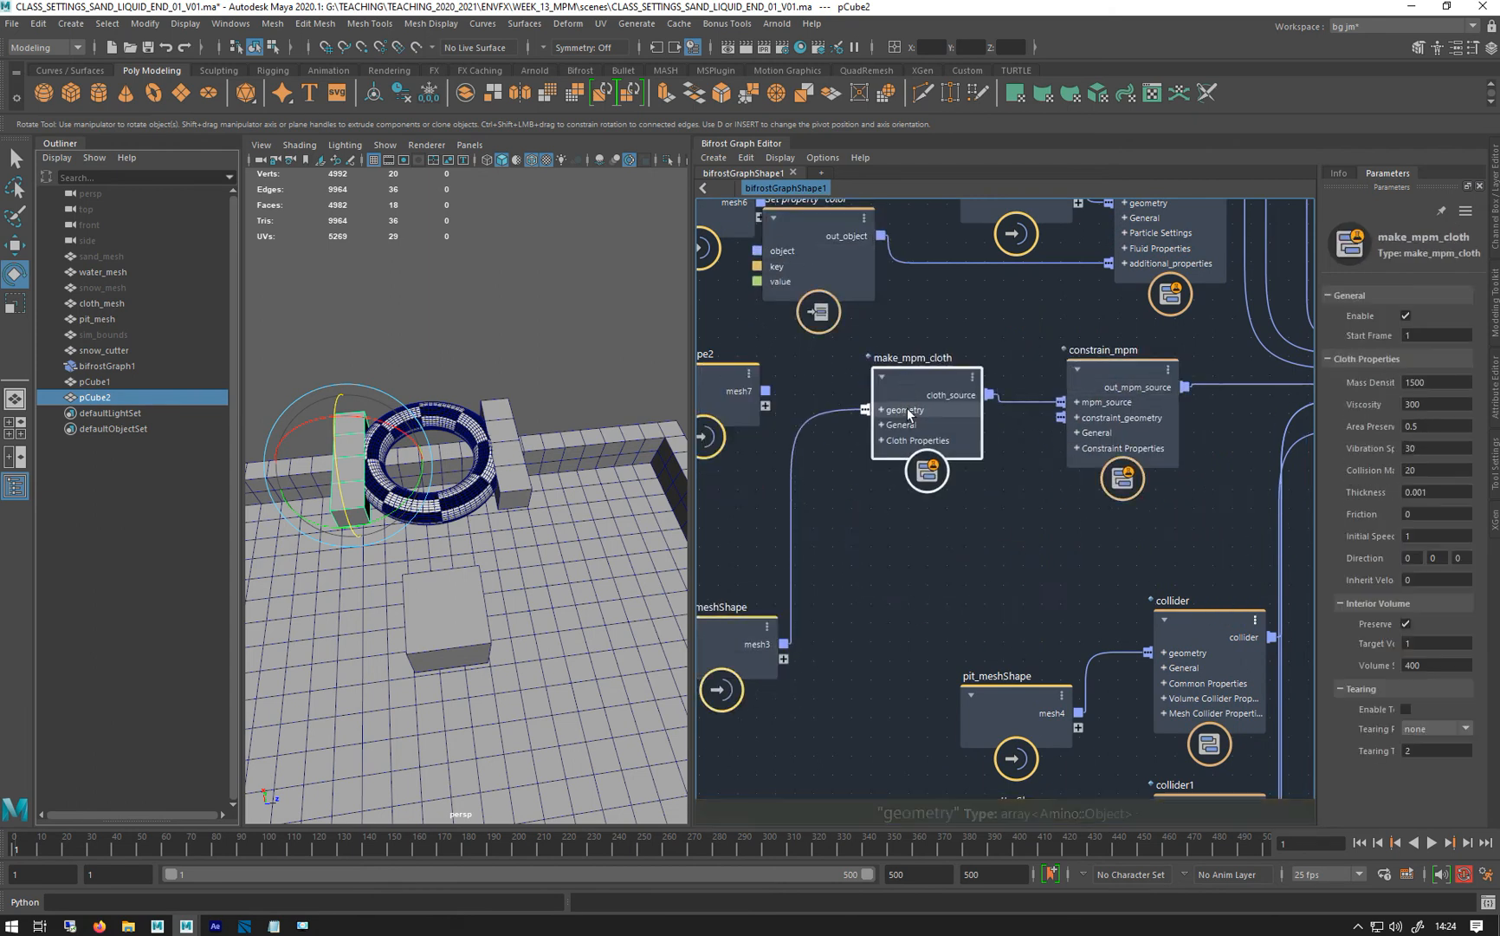
{"action": "left_click_drag", "start_coordinate": [729, 633], "coordinate": [782, 515]}
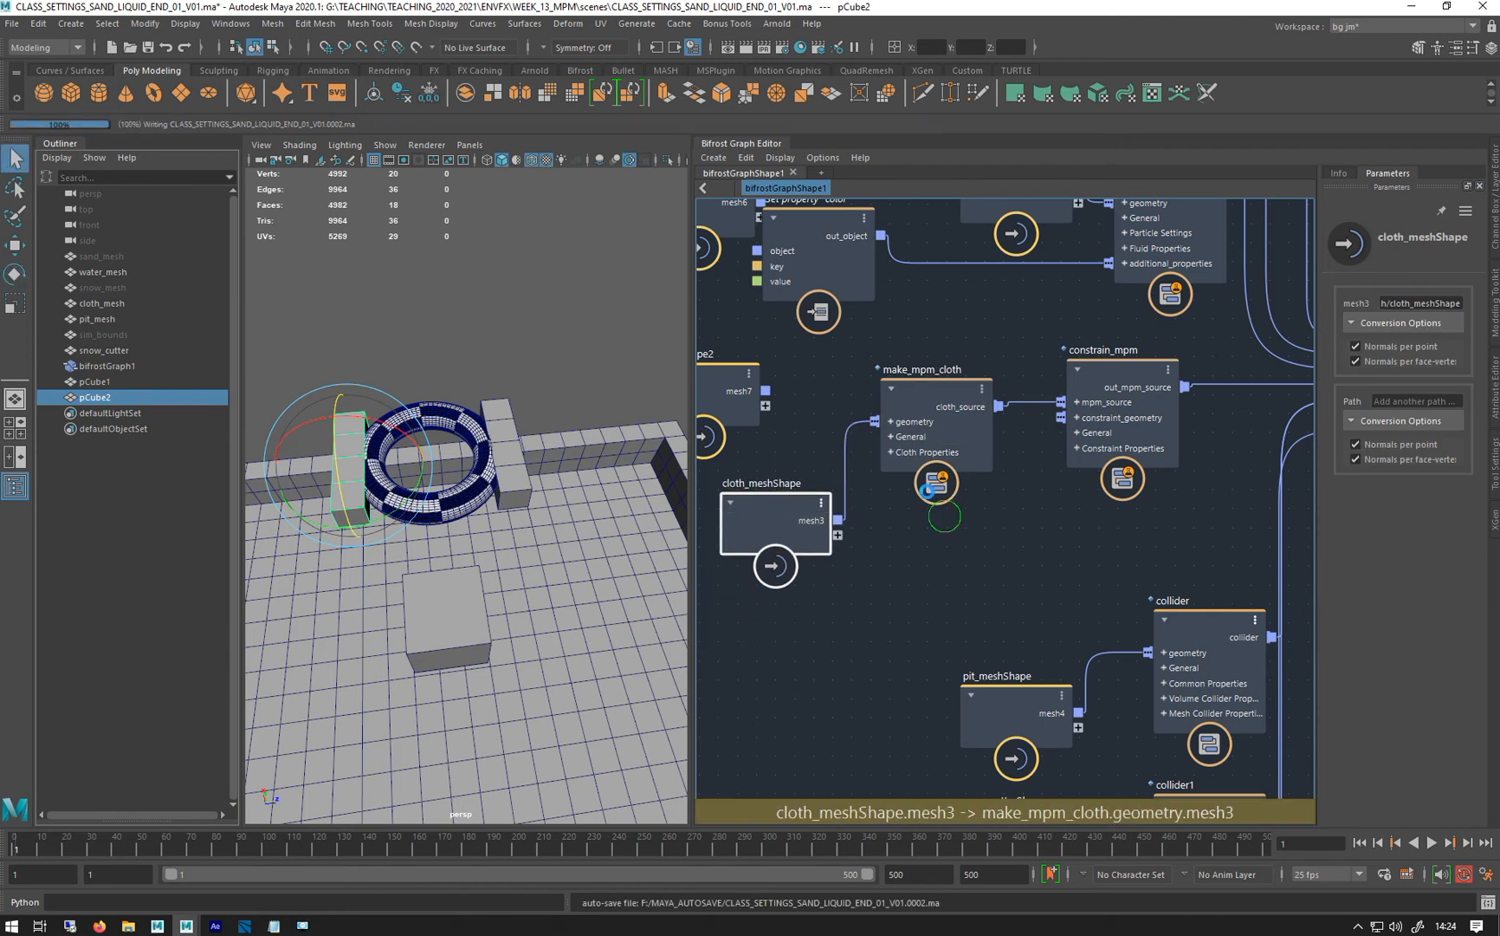
{"action": "middle_click_drag", "start_coordinate": [971, 553], "coordinate": [1005, 512]}
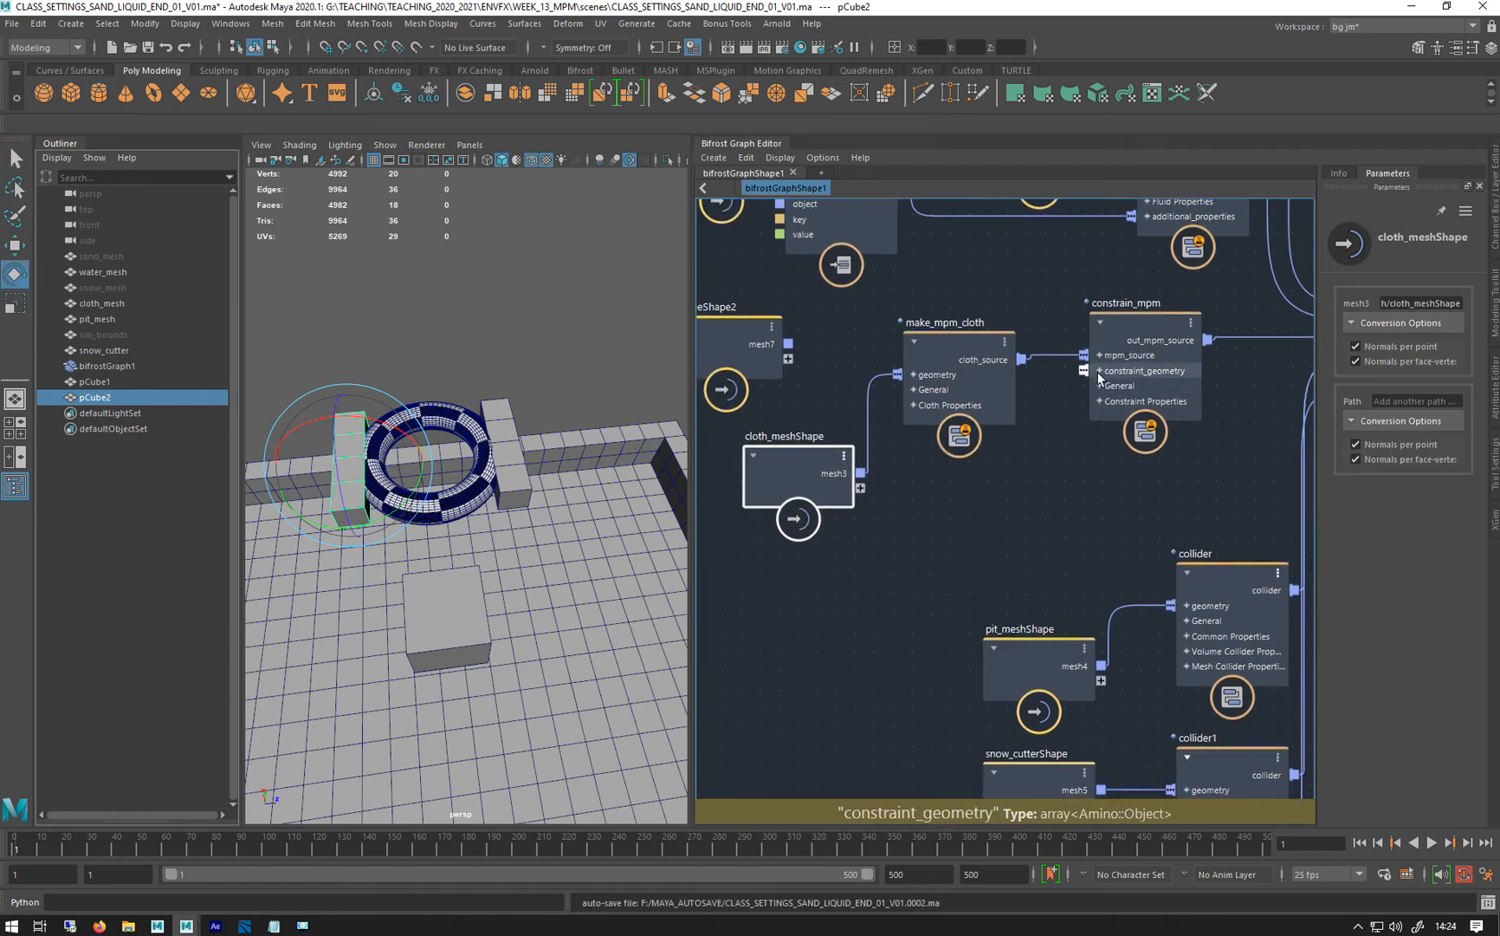
Move the collider nodes and their mesh inputs far down the graph to clear space below the cloth chain
{"action": "middle_click_drag", "start_coordinate": [901, 586], "coordinate": [1293, 416], "text": "alt"}
{"action": "right_click_drag", "start_coordinate": [1202, 469], "coordinate": [1093, 481], "text": "alt"}
{"action": "scroll", "coordinate": [1068, 479], "scroll_direction": "down", "scroll_amount": 3}
{"action": "scroll", "coordinate": [1114, 327], "scroll_direction": "up", "scroll_amount": 2}
{"action": "scroll", "coordinate": [1114, 328], "scroll_direction": "up", "scroll_amount": 1}
{"action": "middle_click_drag", "start_coordinate": [1022, 378], "coordinate": [759, 396], "text": "alt"}
{"action": "left_click_drag", "start_coordinate": [1005, 452], "coordinate": [1239, 781]}
{"action": "key", "text": "Delete"}
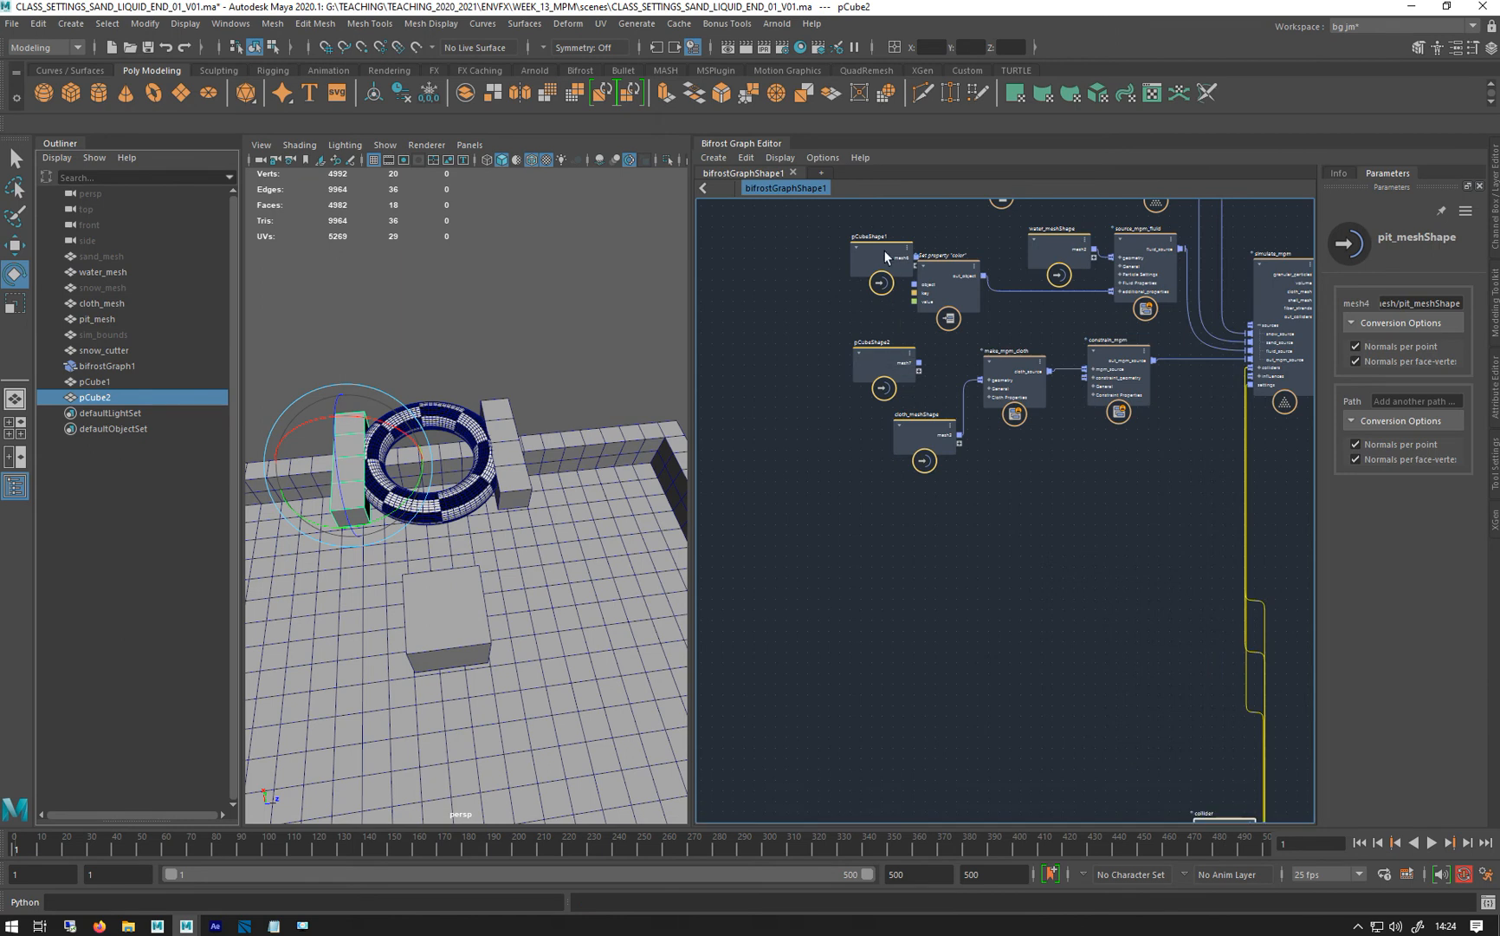
Place the pCubeShape1 and pCubeShape2 input nodes below make_mpm_cloth, one above the other
{"action": "left_click_drag", "start_coordinate": [883, 250], "coordinate": [823, 523]}
{"action": "left_click_drag", "start_coordinate": [960, 572], "coordinate": [1017, 486]}
{"action": "left_click_drag", "start_coordinate": [889, 356], "coordinate": [1053, 441]}
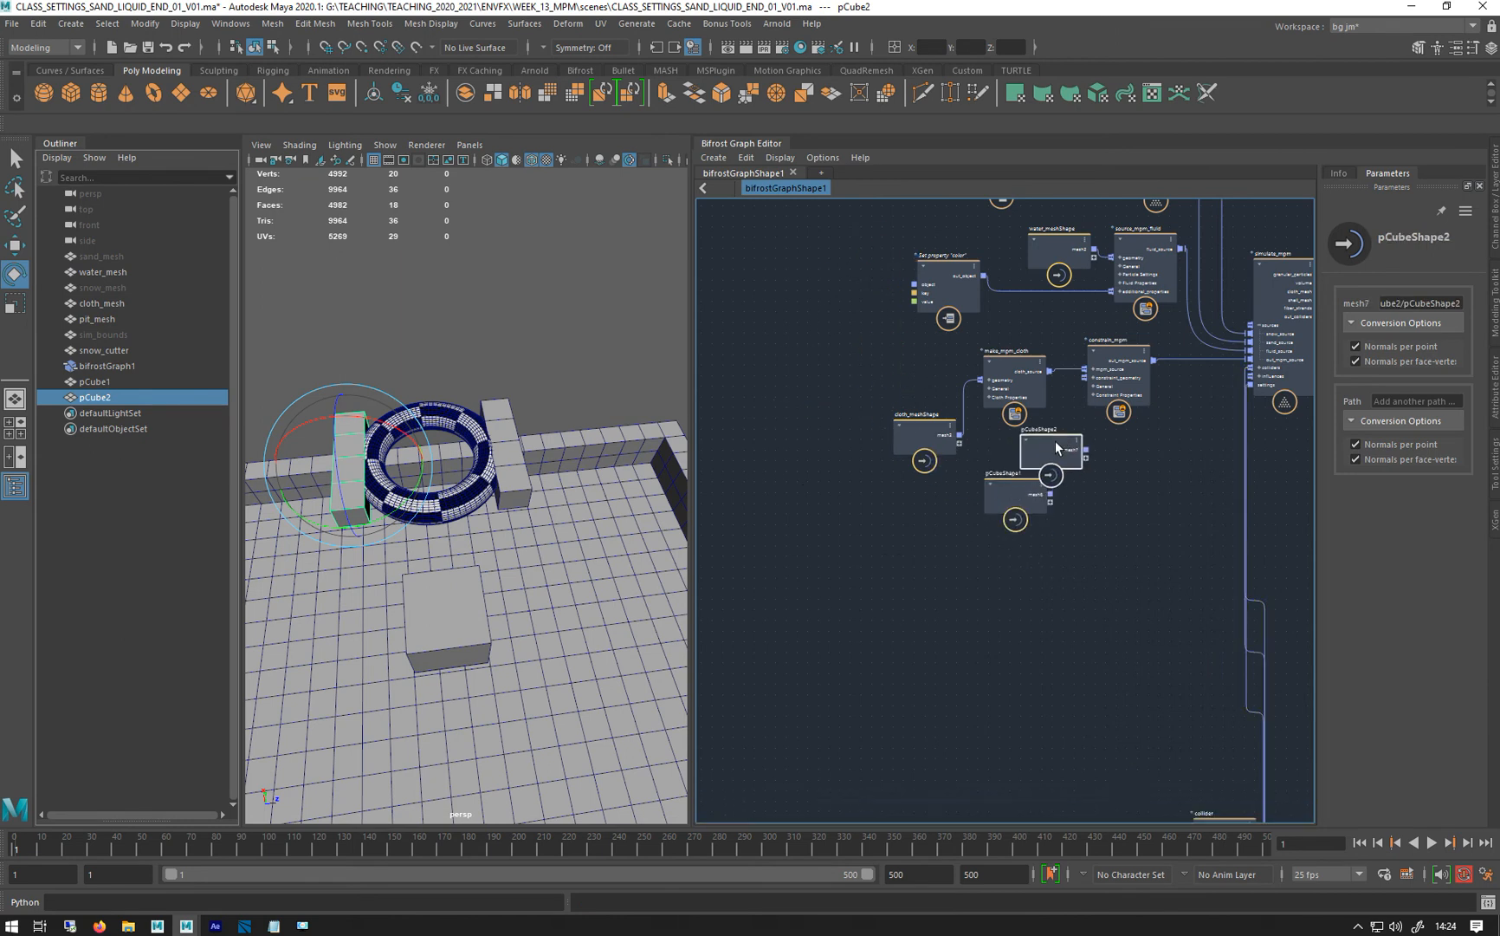
{"action": "scroll", "coordinate": [951, 554], "scroll_direction": "up", "scroll_amount": 1}
{"action": "scroll", "coordinate": [950, 554], "scroll_direction": "up", "scroll_amount": 3}
{"action": "middle_click_drag", "start_coordinate": [1175, 523], "coordinate": [1048, 630], "text": "alt"}
{"action": "left_click_drag", "start_coordinate": [897, 576], "coordinate": [945, 616]}
Connect mesh7 of pCubeShape2 and mesh6 of pCubeShape1 to the constraint_geometry input of constrain_mpm
{"action": "left_click_drag", "start_coordinate": [961, 502], "coordinate": [1051, 376]}
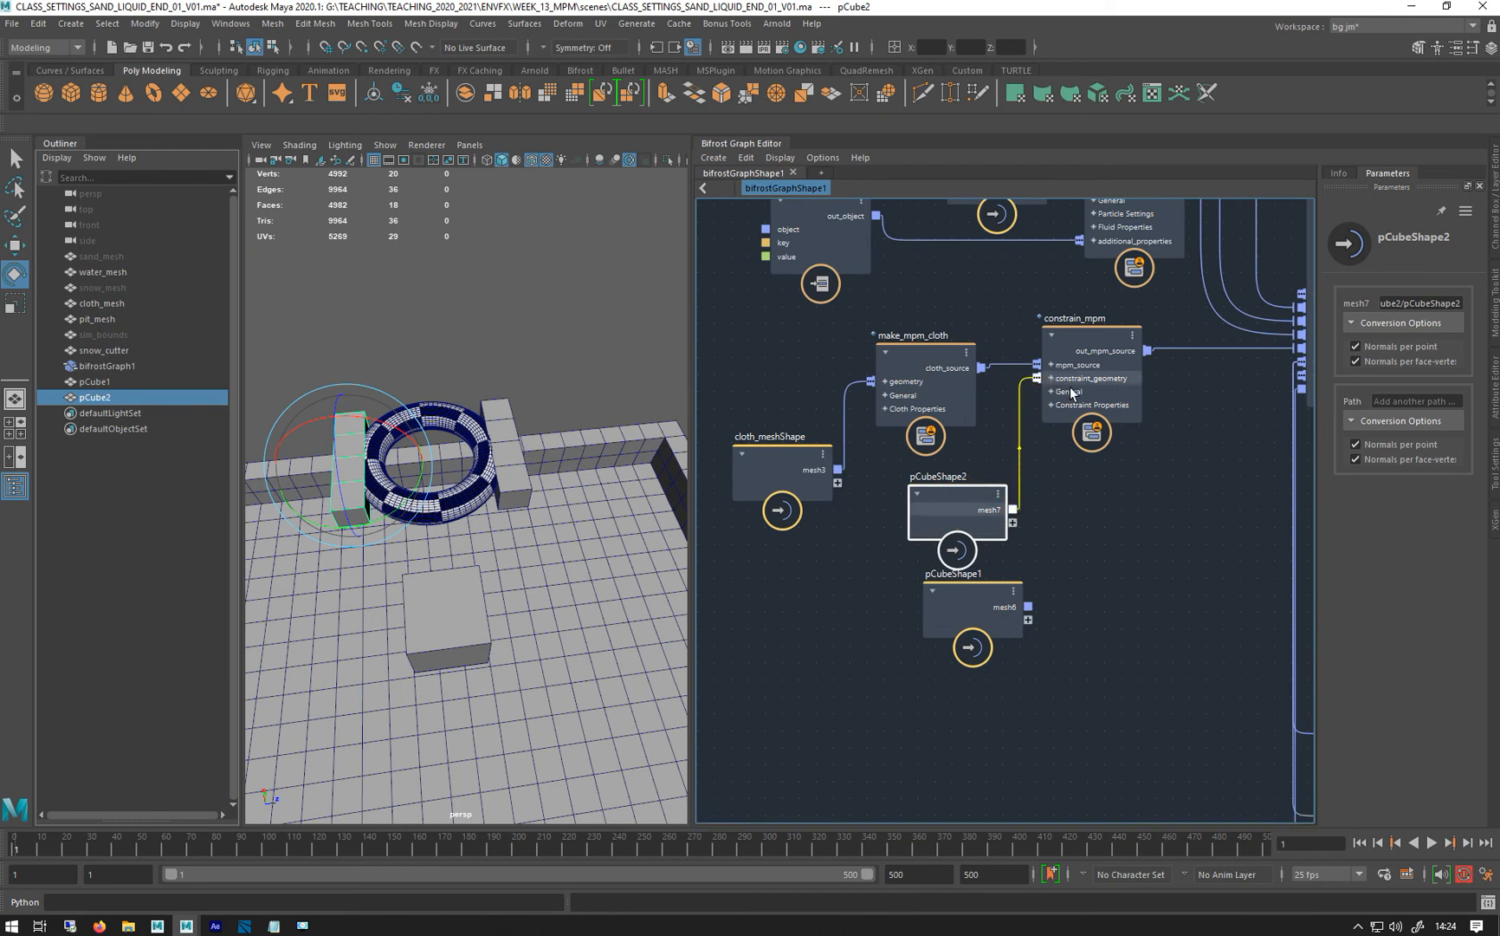
{"action": "left_click_drag", "start_coordinate": [1081, 399], "coordinate": [1085, 414]}
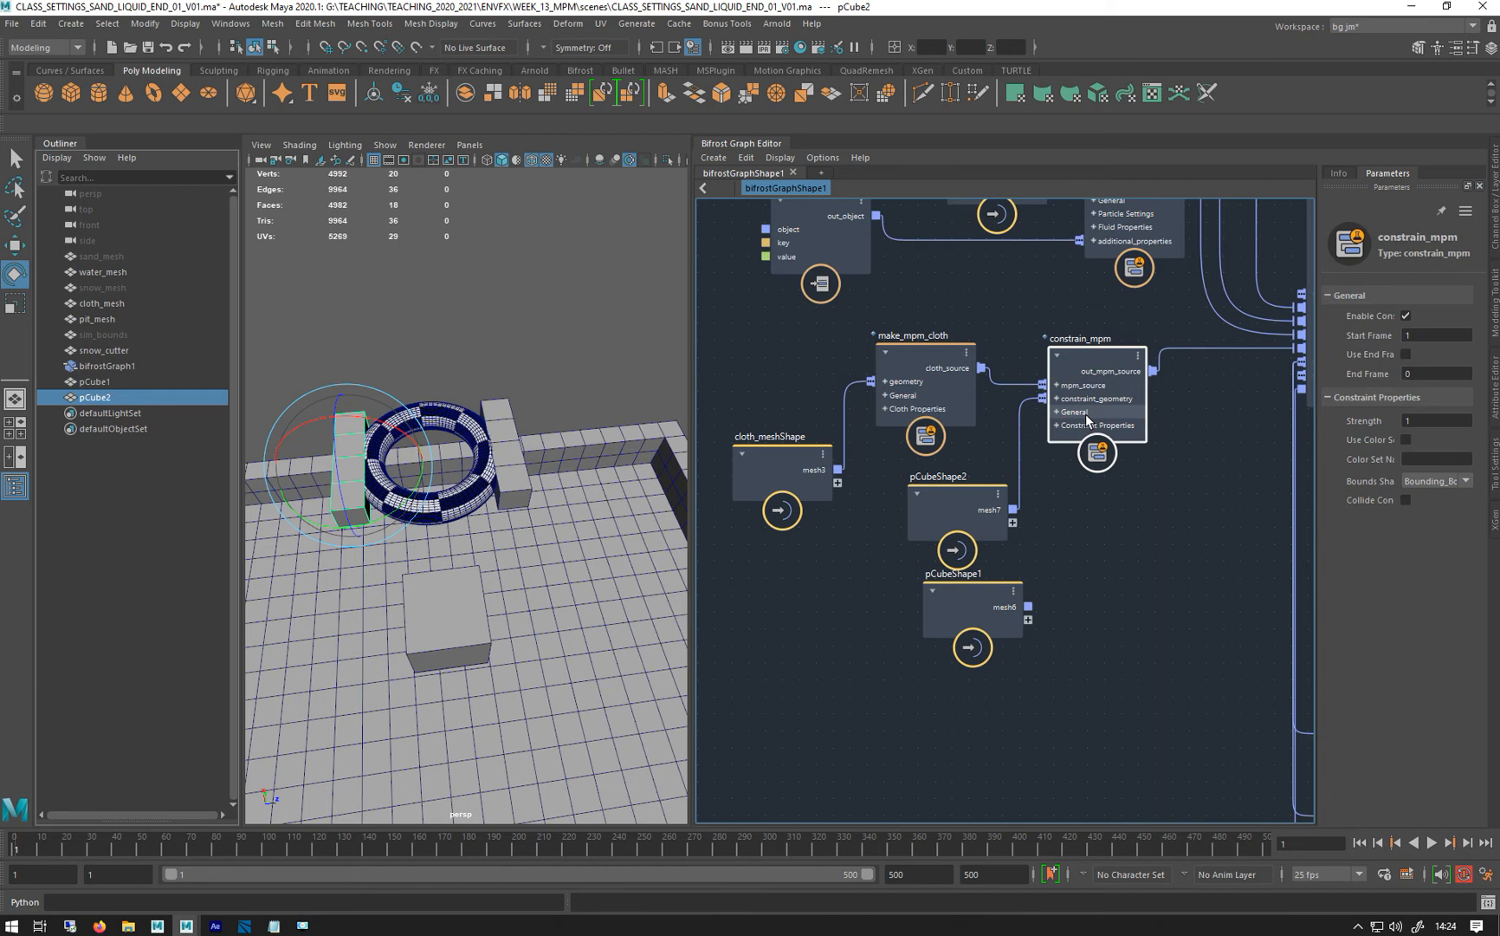
{"action": "left_click", "coordinate": [973, 603]}
{"action": "scroll", "coordinate": [1015, 623], "scroll_direction": "up", "scroll_amount": 2}
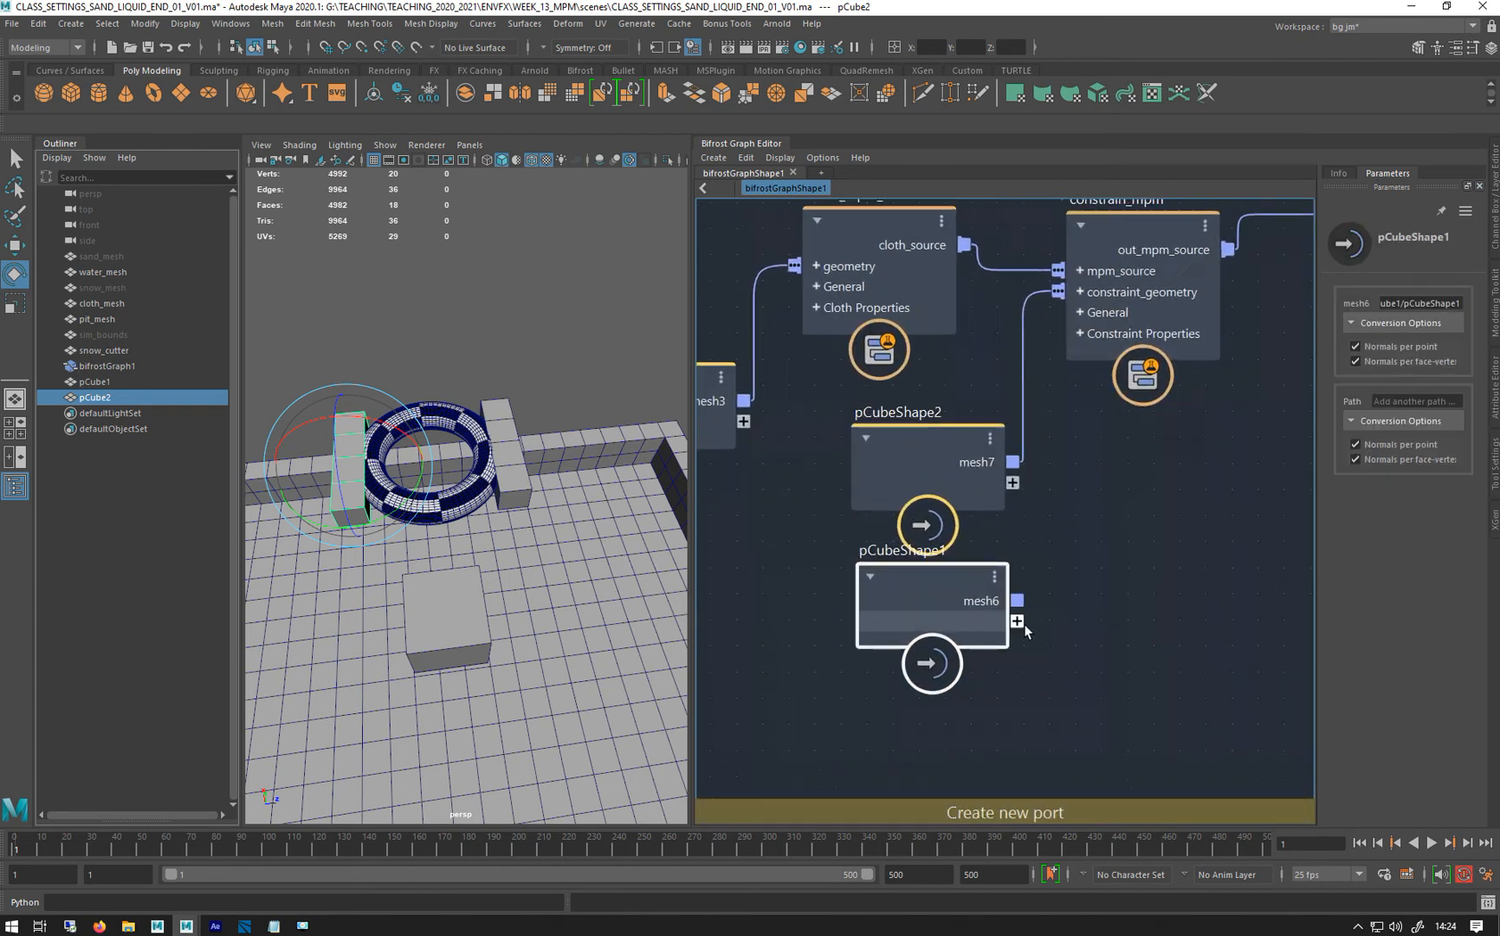
{"action": "left_click_drag", "start_coordinate": [1124, 484], "coordinate": [1063, 282]}
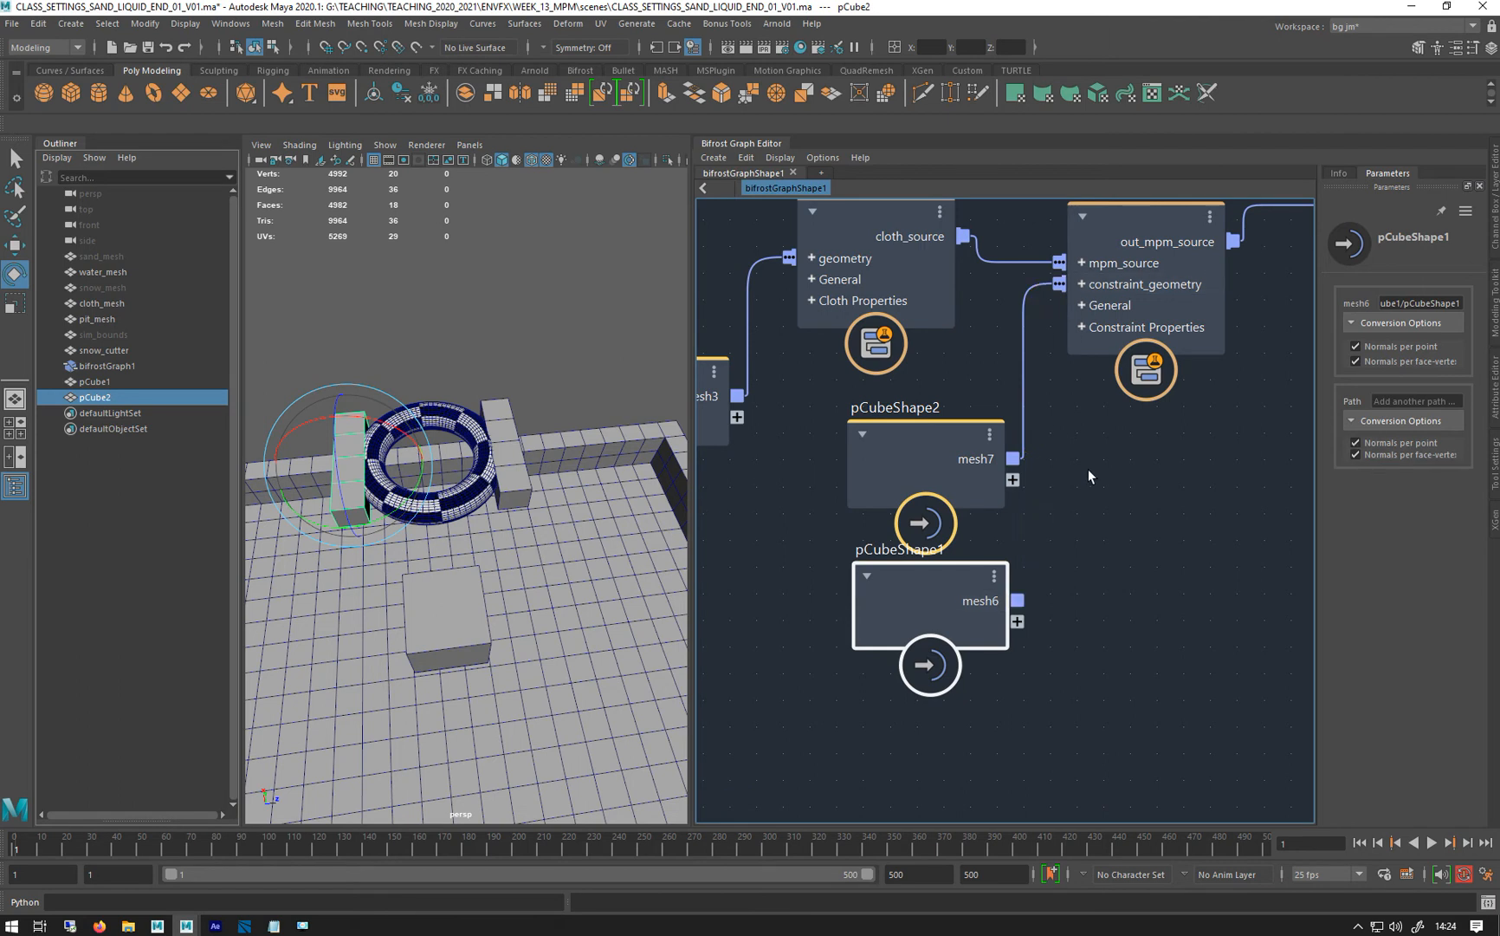
Display the constrain_mpm parameters with enough width to read their full names, including Strength
{"action": "left_click", "coordinate": [1159, 261]}
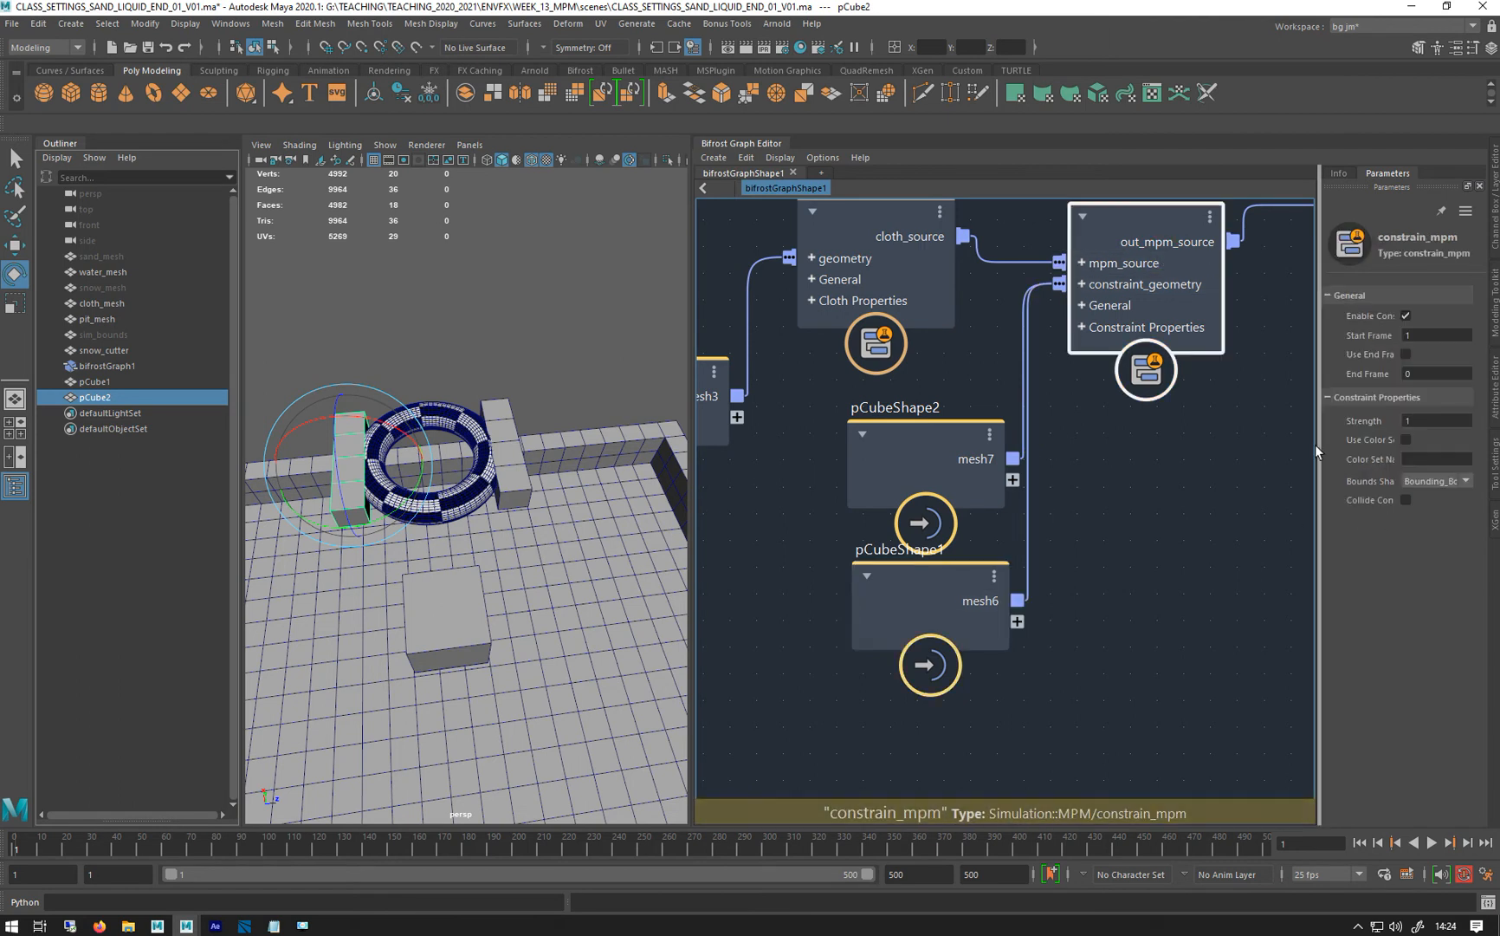
{"action": "left_click_drag", "start_coordinate": [1317, 450], "coordinate": [1130, 456]}
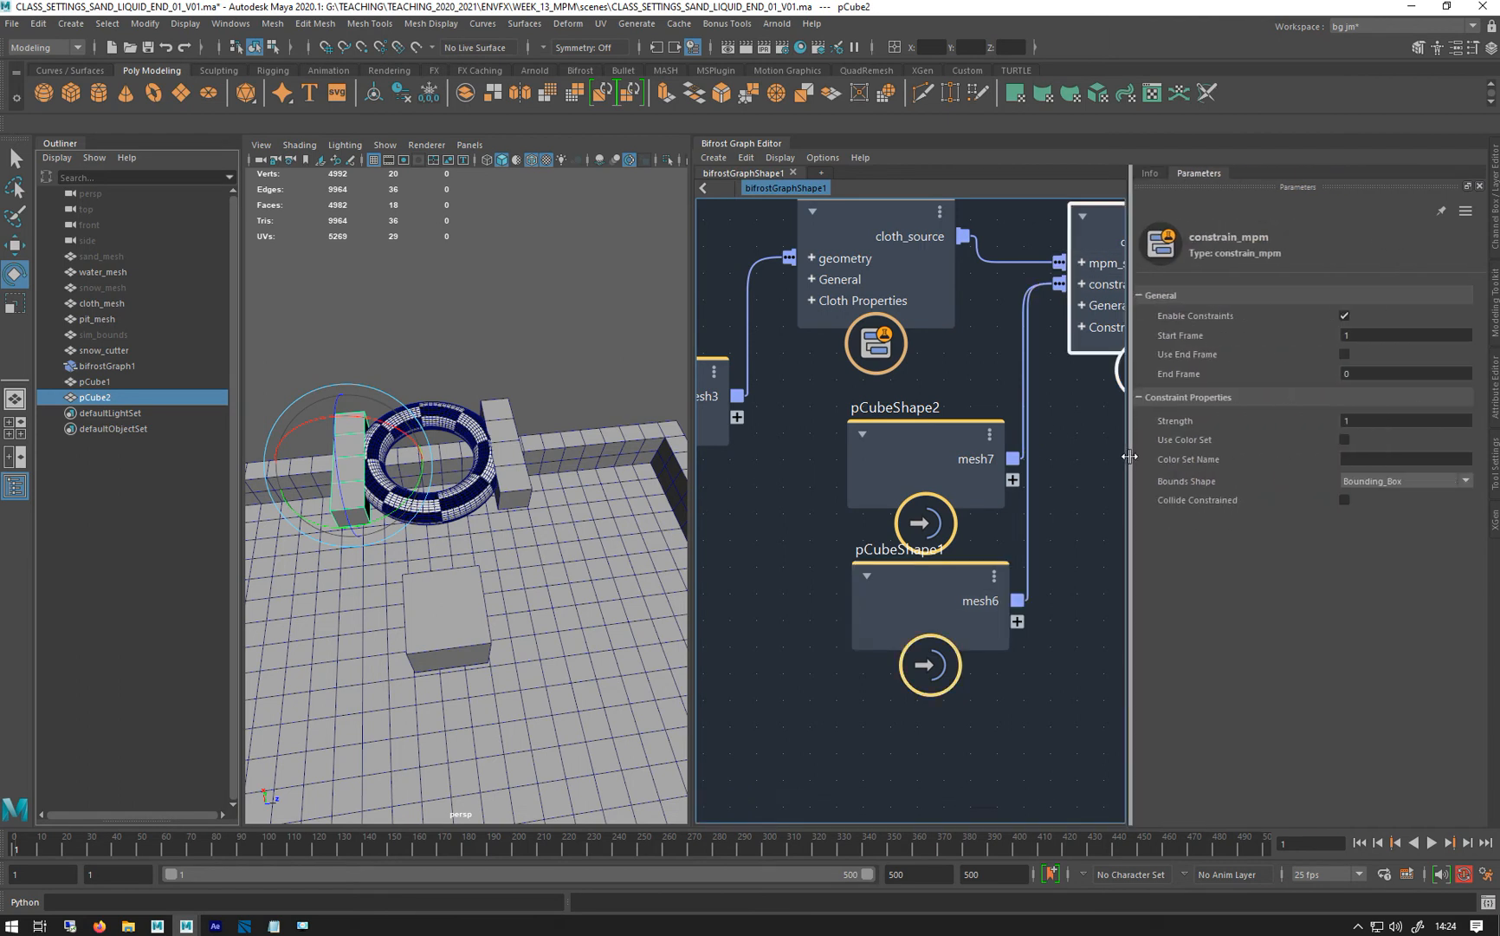
{"action": "left_click", "coordinate": [1377, 420]}
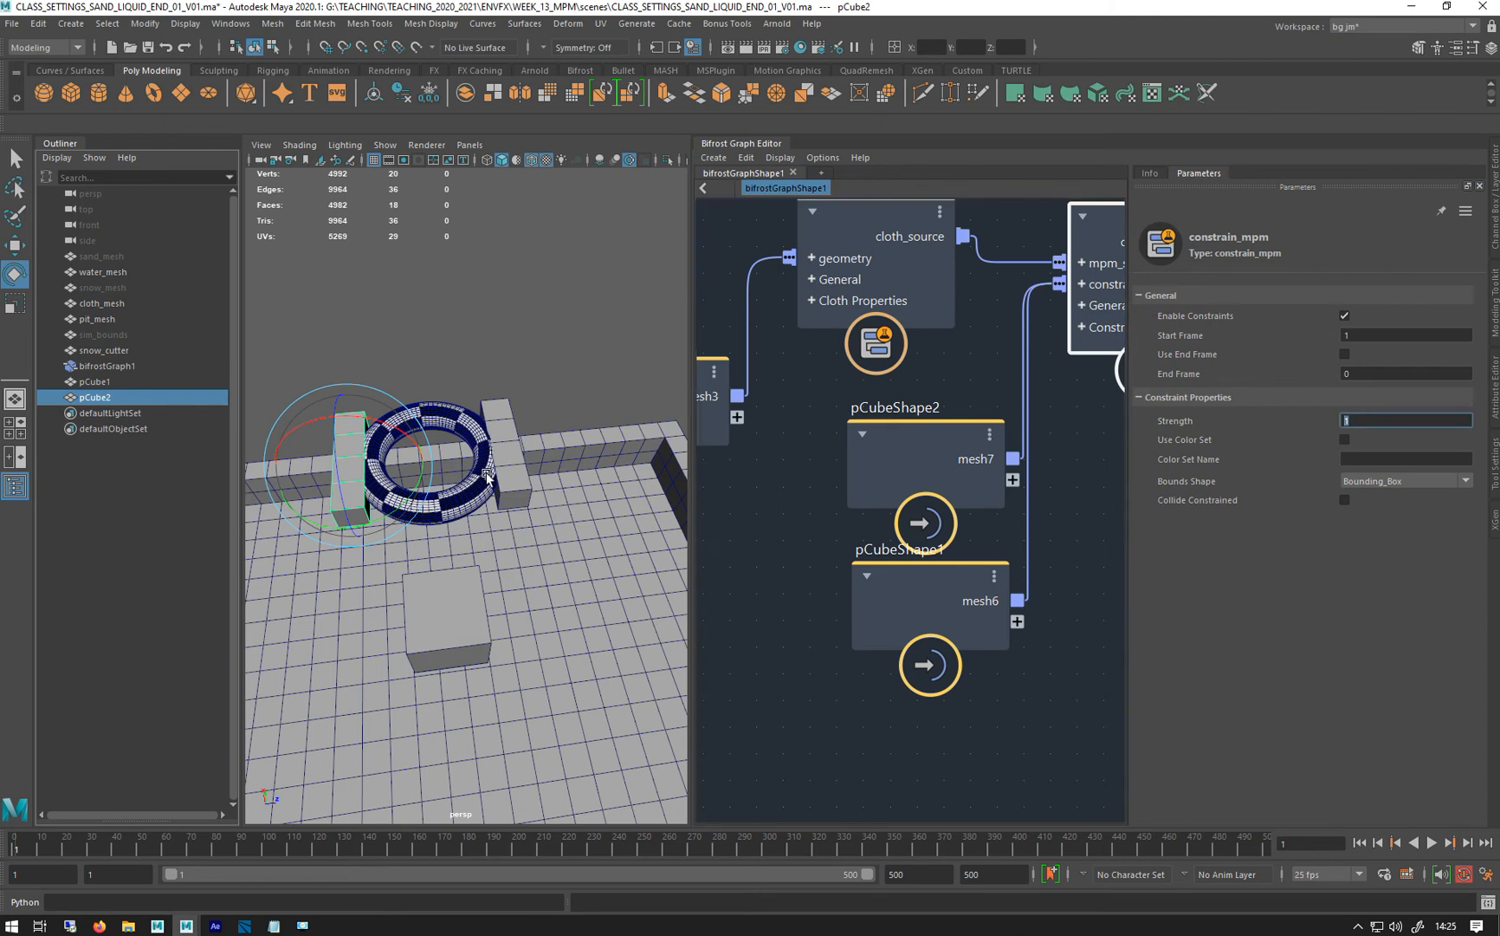
Inspect in wireframe how pCube1 and pCube2 overlap opposite sides of the torus
{"action": "right_click_drag", "start_coordinate": [390, 443], "coordinate": [404, 512], "text": "alt"}
{"action": "left_click_drag", "start_coordinate": [404, 513], "coordinate": [509, 565], "text": "alt"}
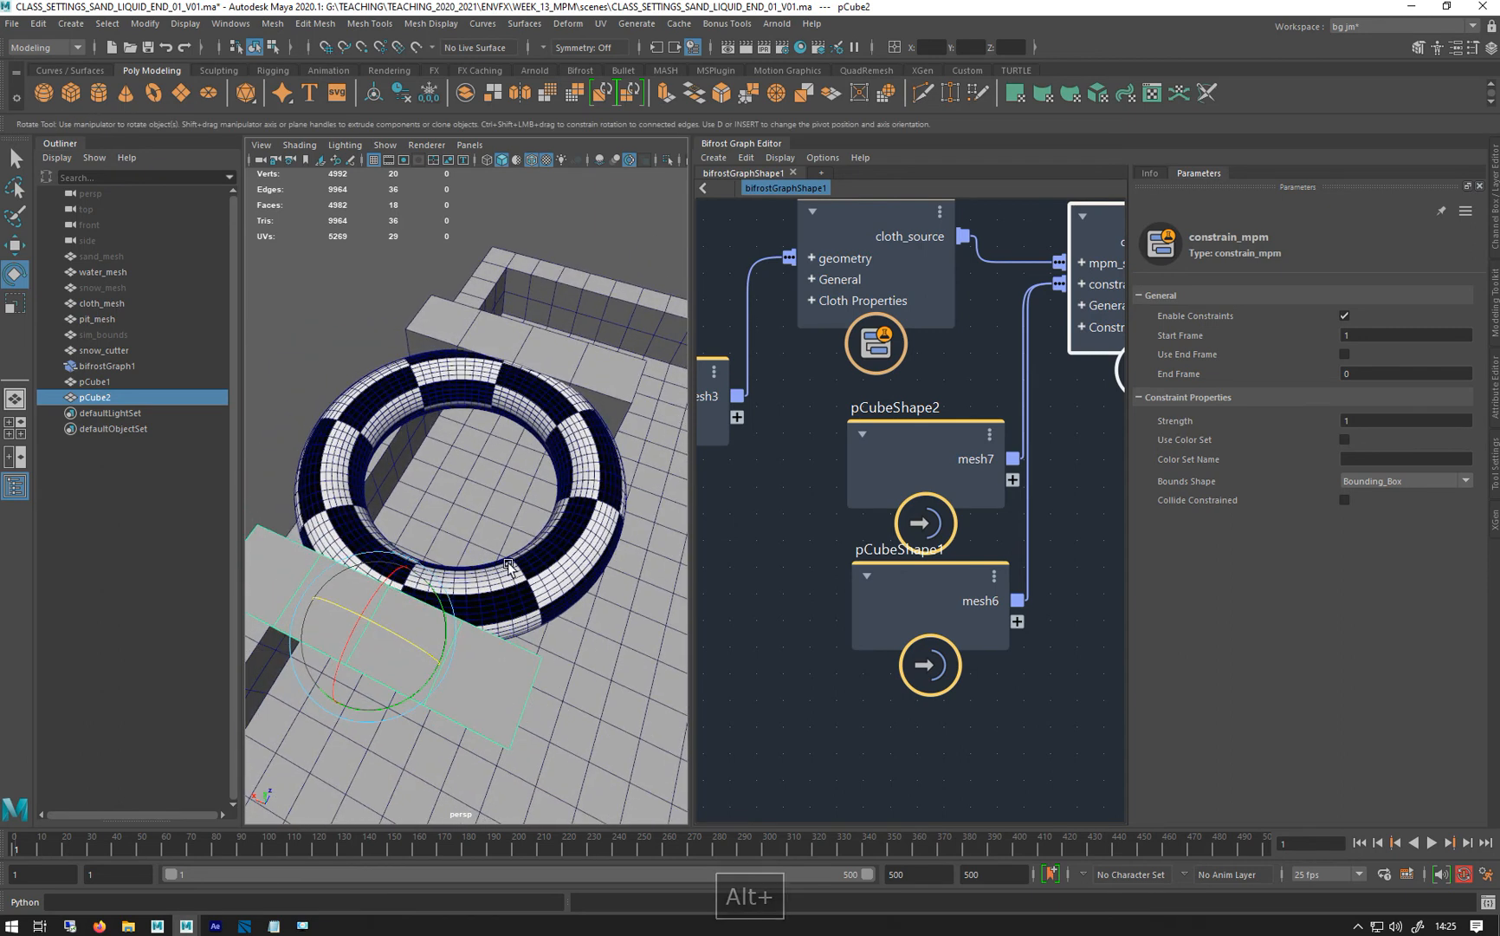
{"action": "key", "text": "4"}
{"action": "left_click_drag", "start_coordinate": [436, 604], "coordinate": [589, 623], "text": "alt"}
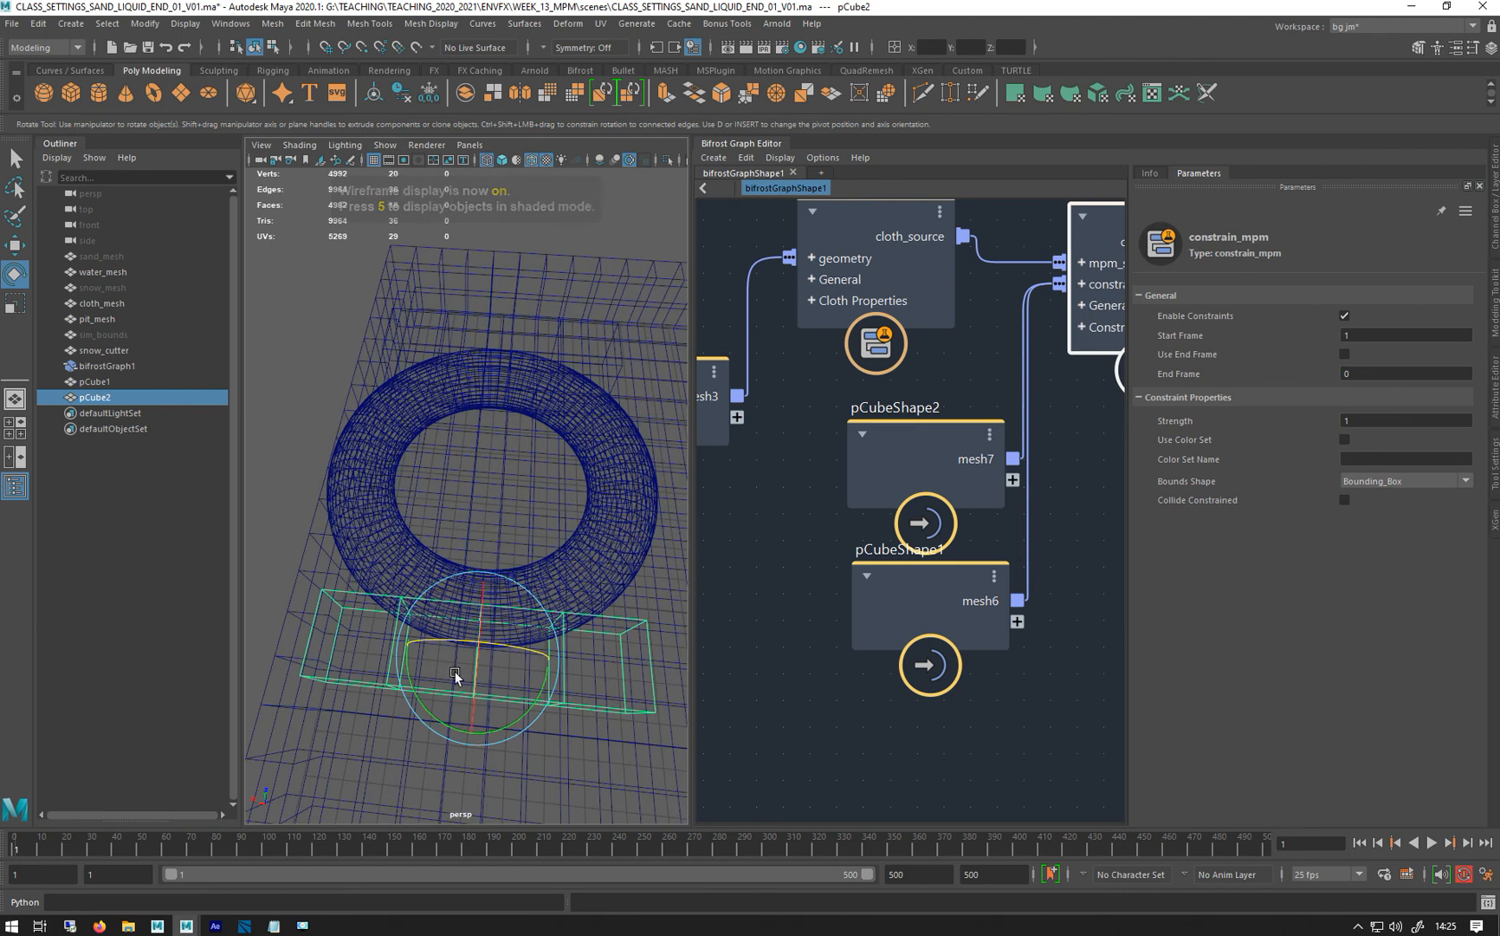
{"action": "left_click_drag", "start_coordinate": [585, 549], "coordinate": [424, 412], "text": "alt"}
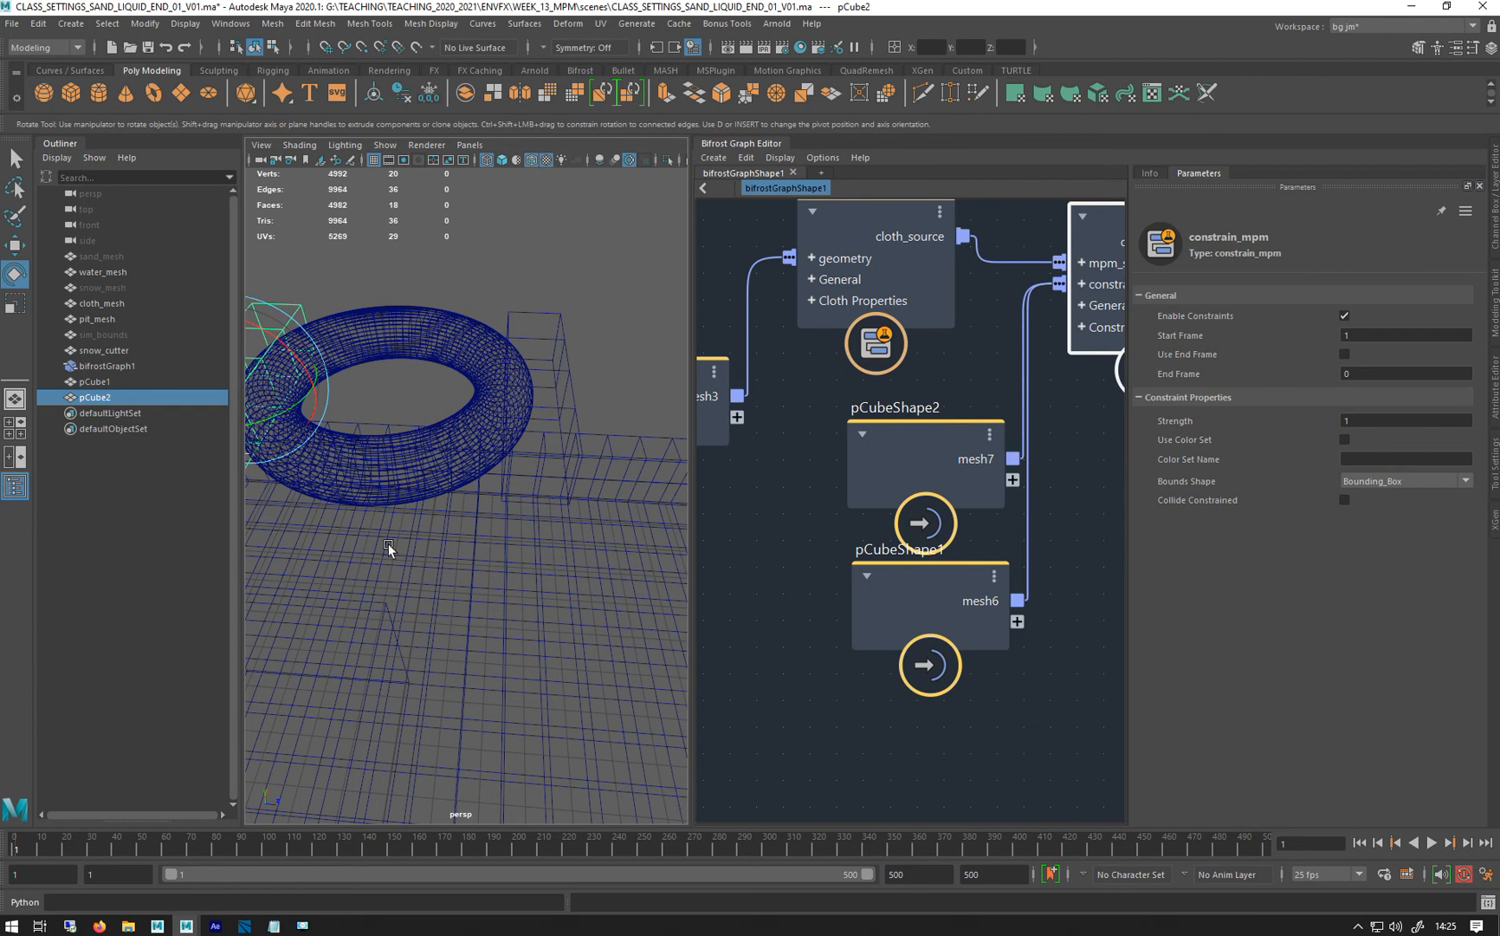
{"action": "left_click", "coordinate": [556, 372]}
{"action": "left_click_drag", "start_coordinate": [413, 510], "coordinate": [402, 502], "text": "alt"}
Read the constrain_mpm node's documentation on its inputs, constraint geometry and strength
{"action": "middle_click_drag", "start_coordinate": [805, 525], "coordinate": [677, 645], "text": "alt"}
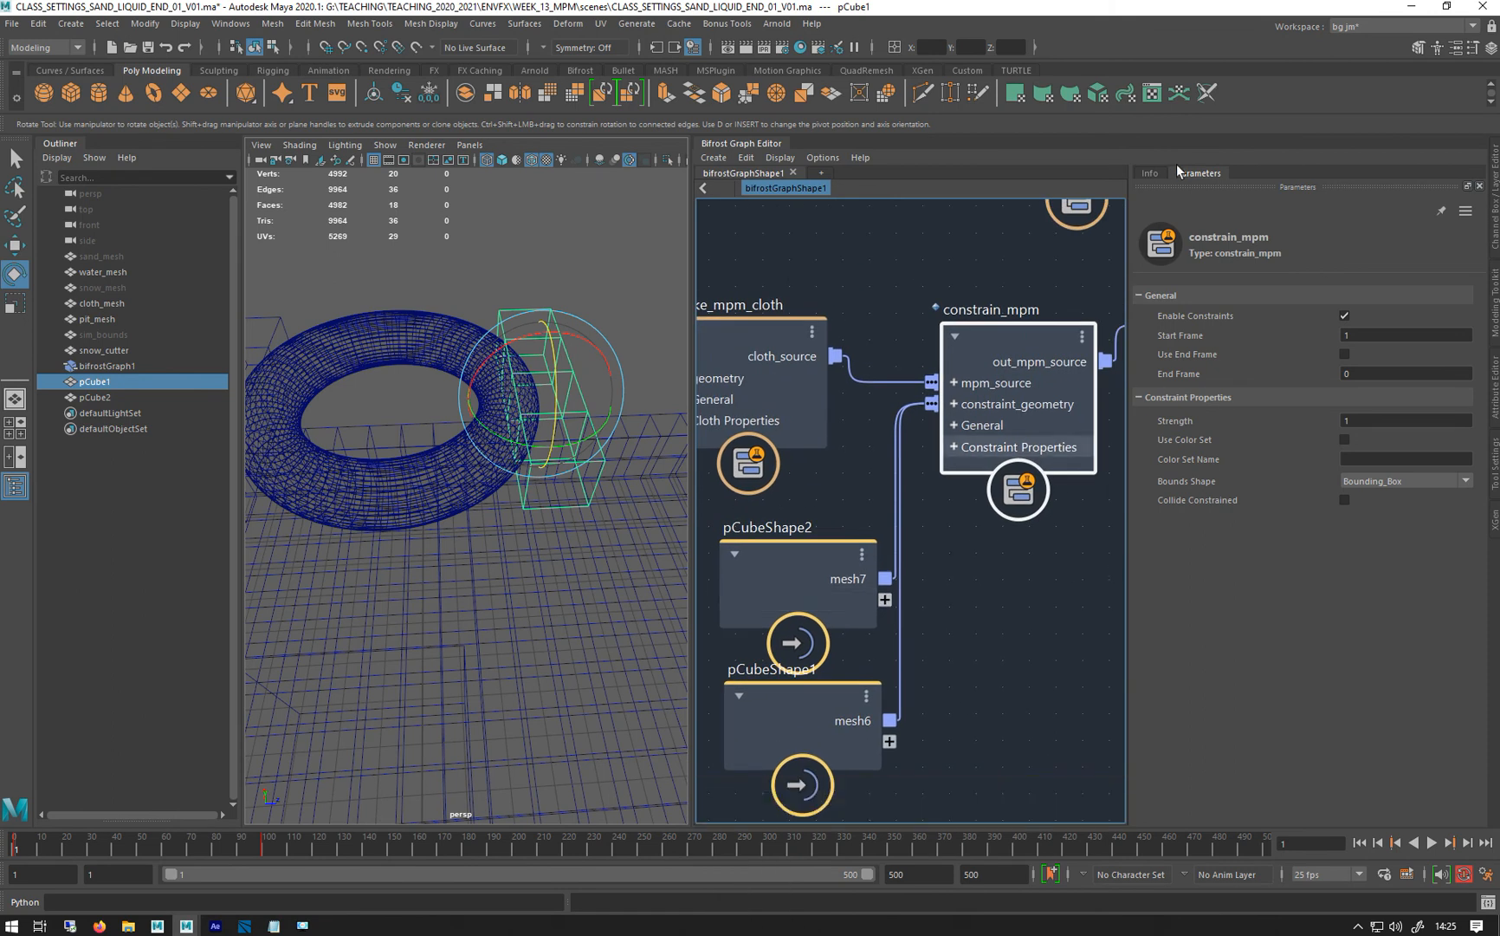
{"action": "left_click", "coordinate": [1151, 174]}
{"action": "scroll", "coordinate": [1229, 569], "scroll_direction": "down", "scroll_amount": 1}
{"action": "scroll", "coordinate": [1228, 569], "scroll_direction": "down", "scroll_amount": 3}
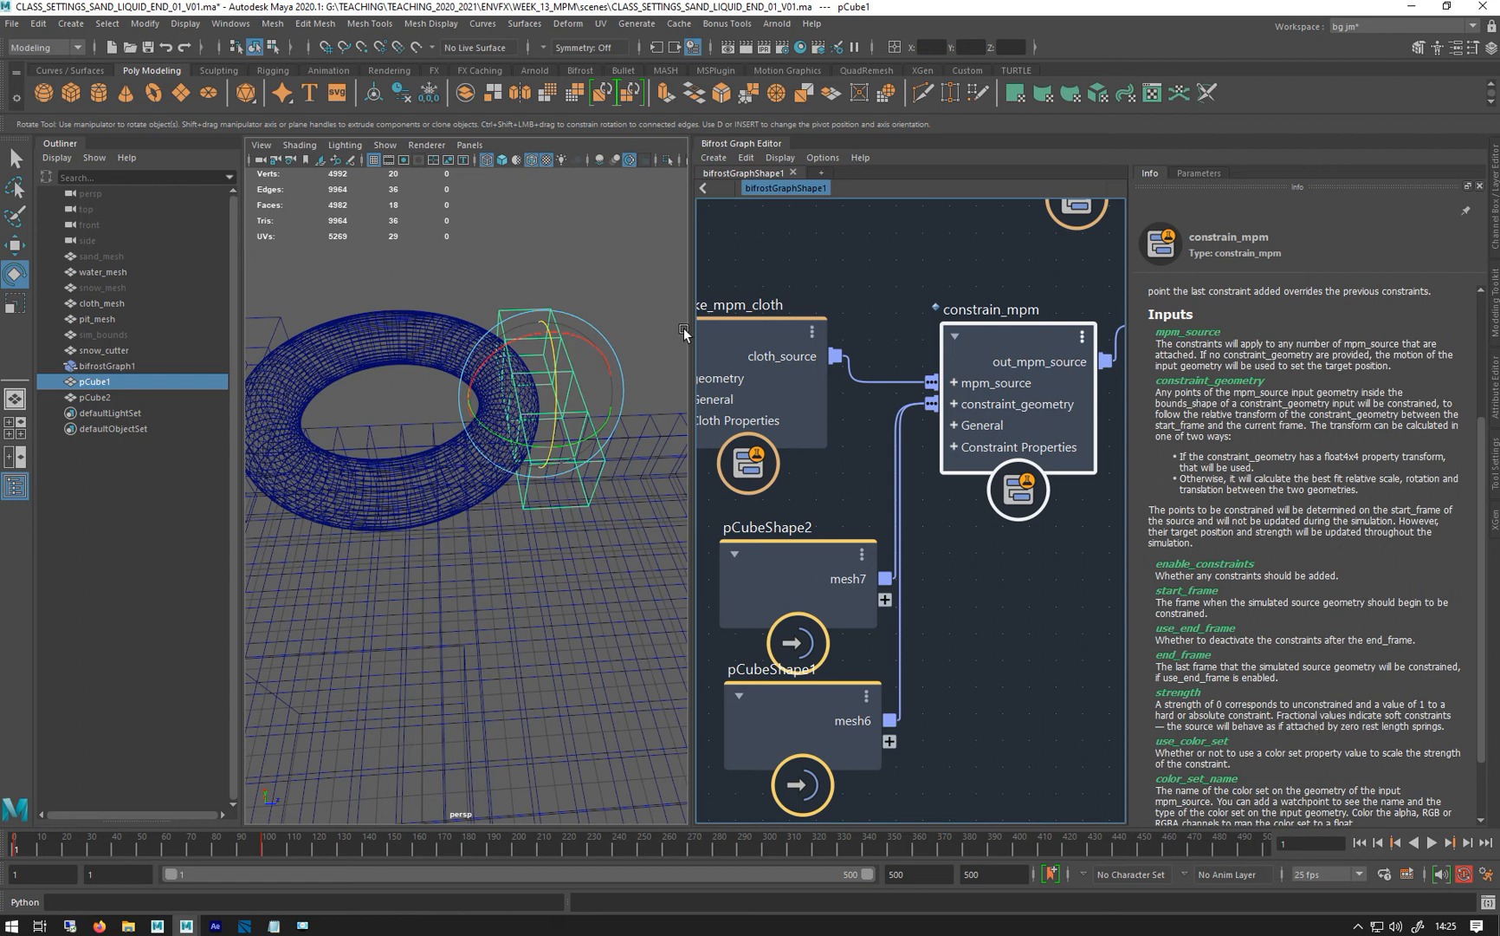
Return the viewport to shaded display, hide cloth_mesh and show the constrain_mpm parameters again
{"action": "left_click", "coordinate": [551, 268]}
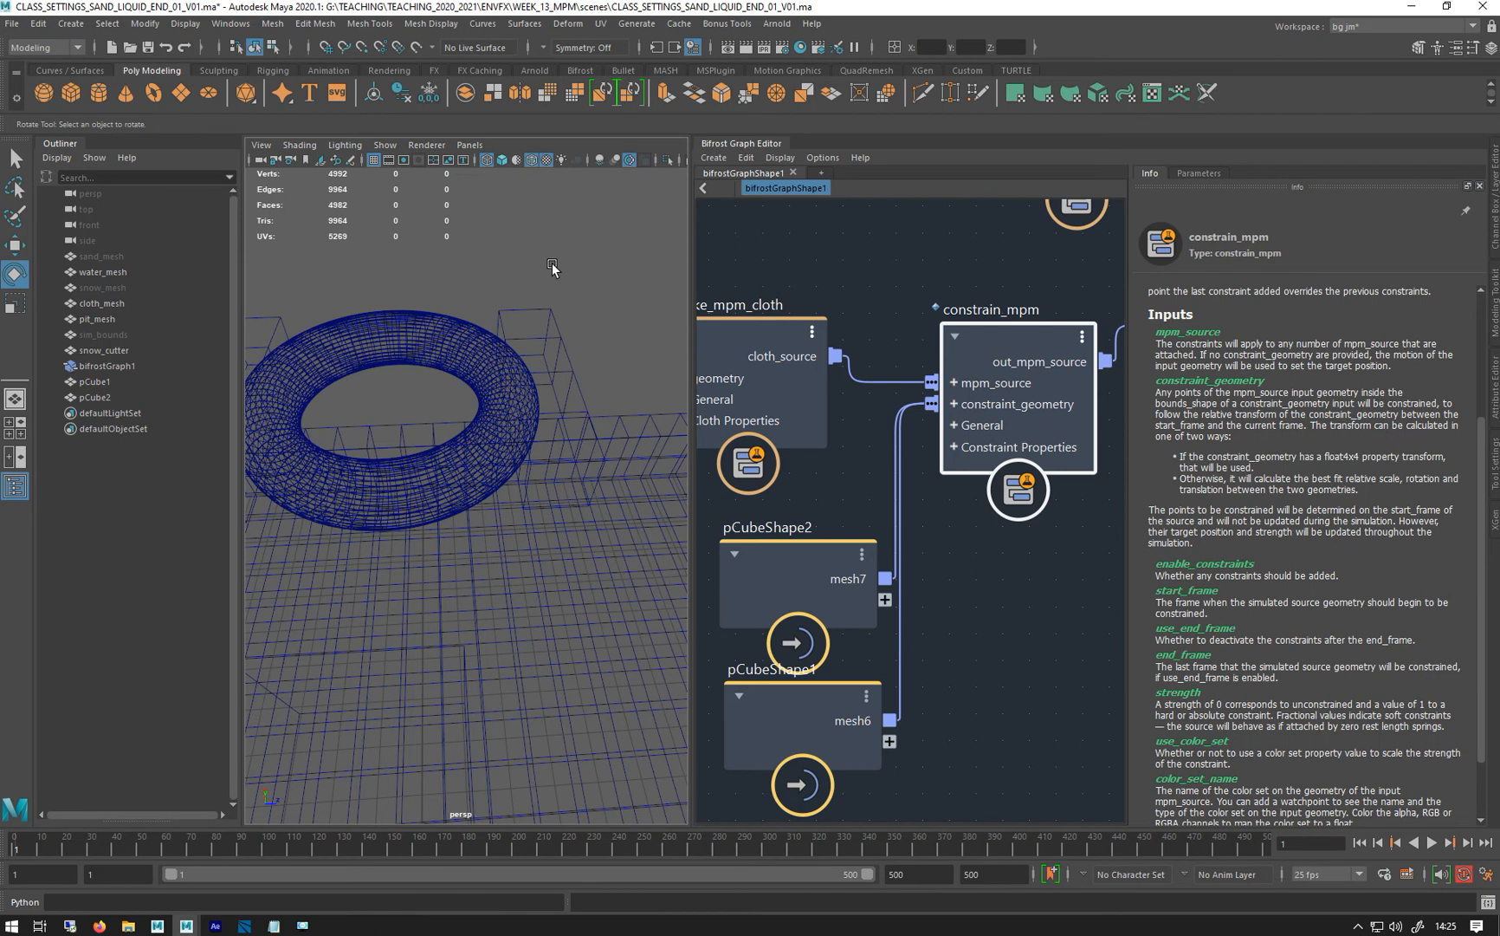
{"action": "key", "text": "5"}
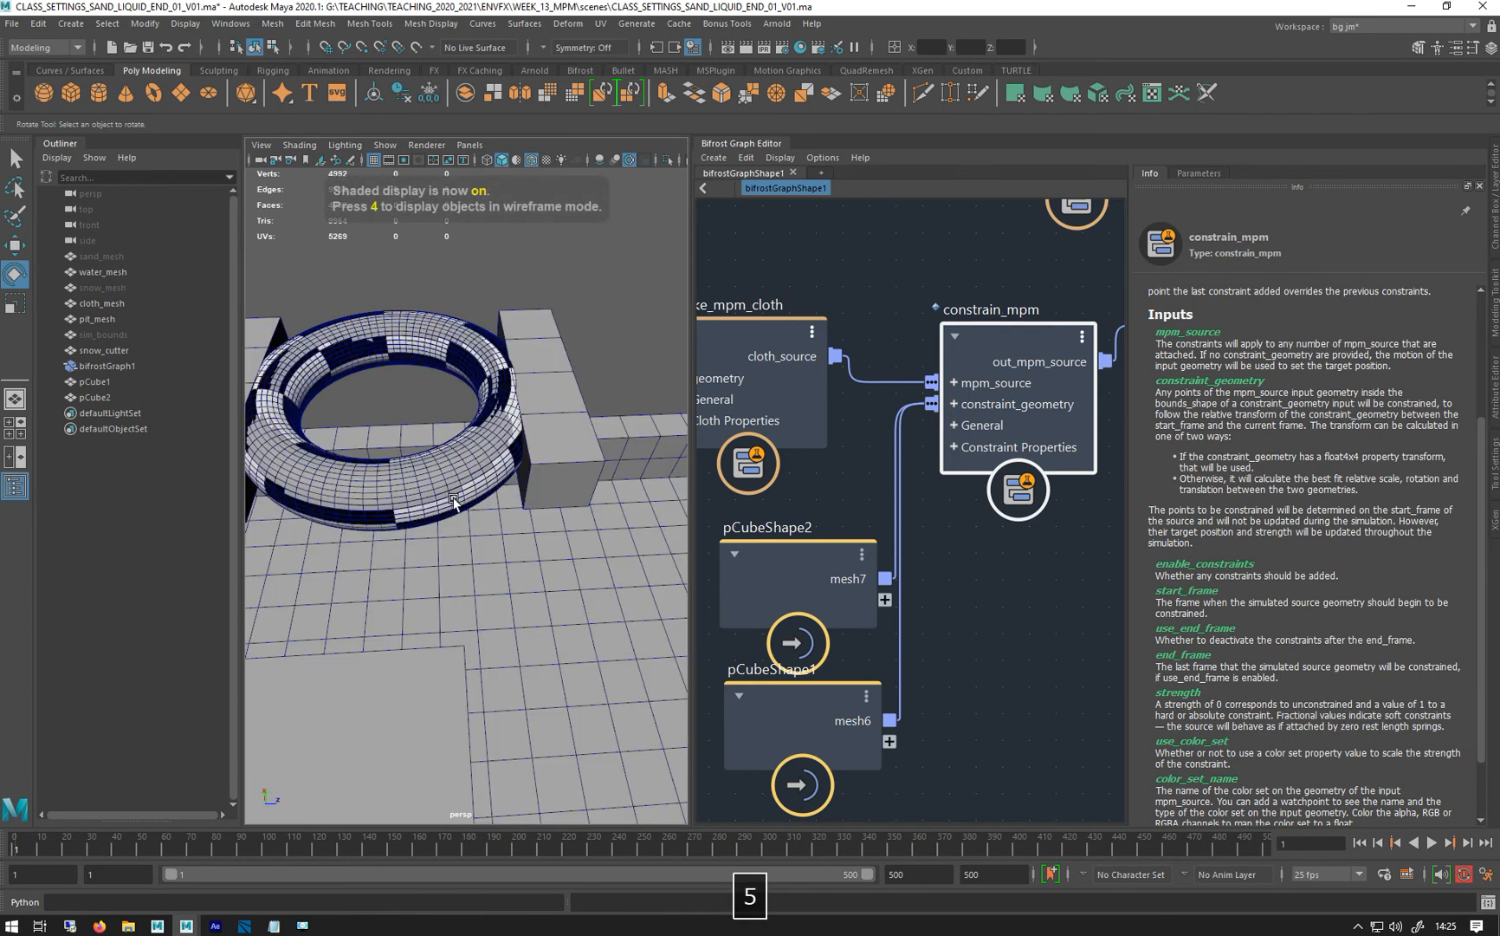
{"action": "left_click", "coordinate": [90, 301]}
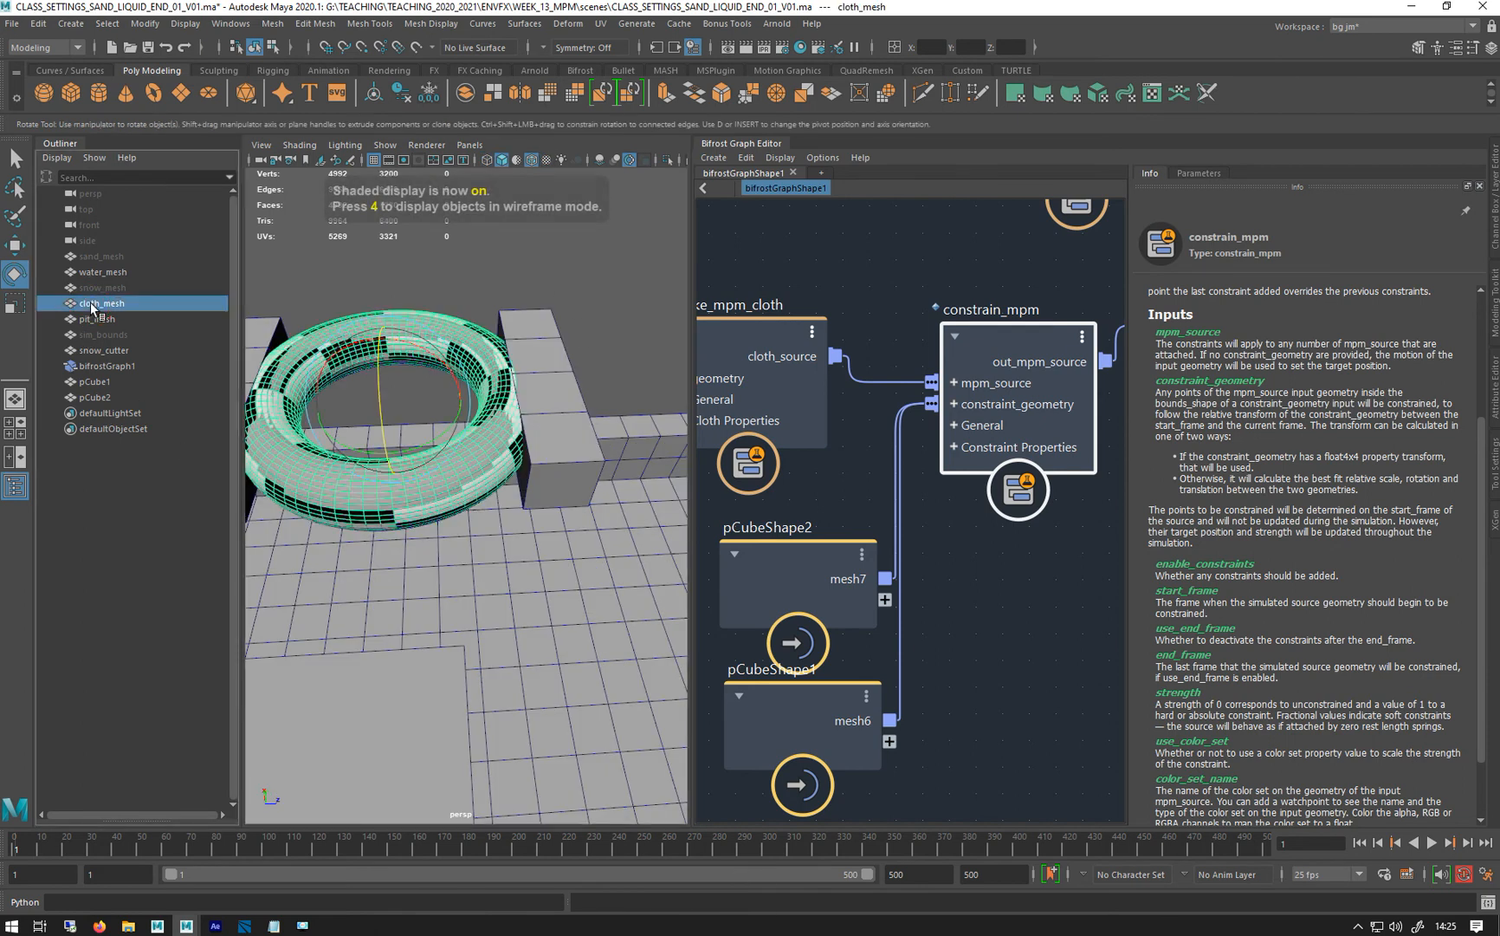
{"action": "key", "text": "h"}
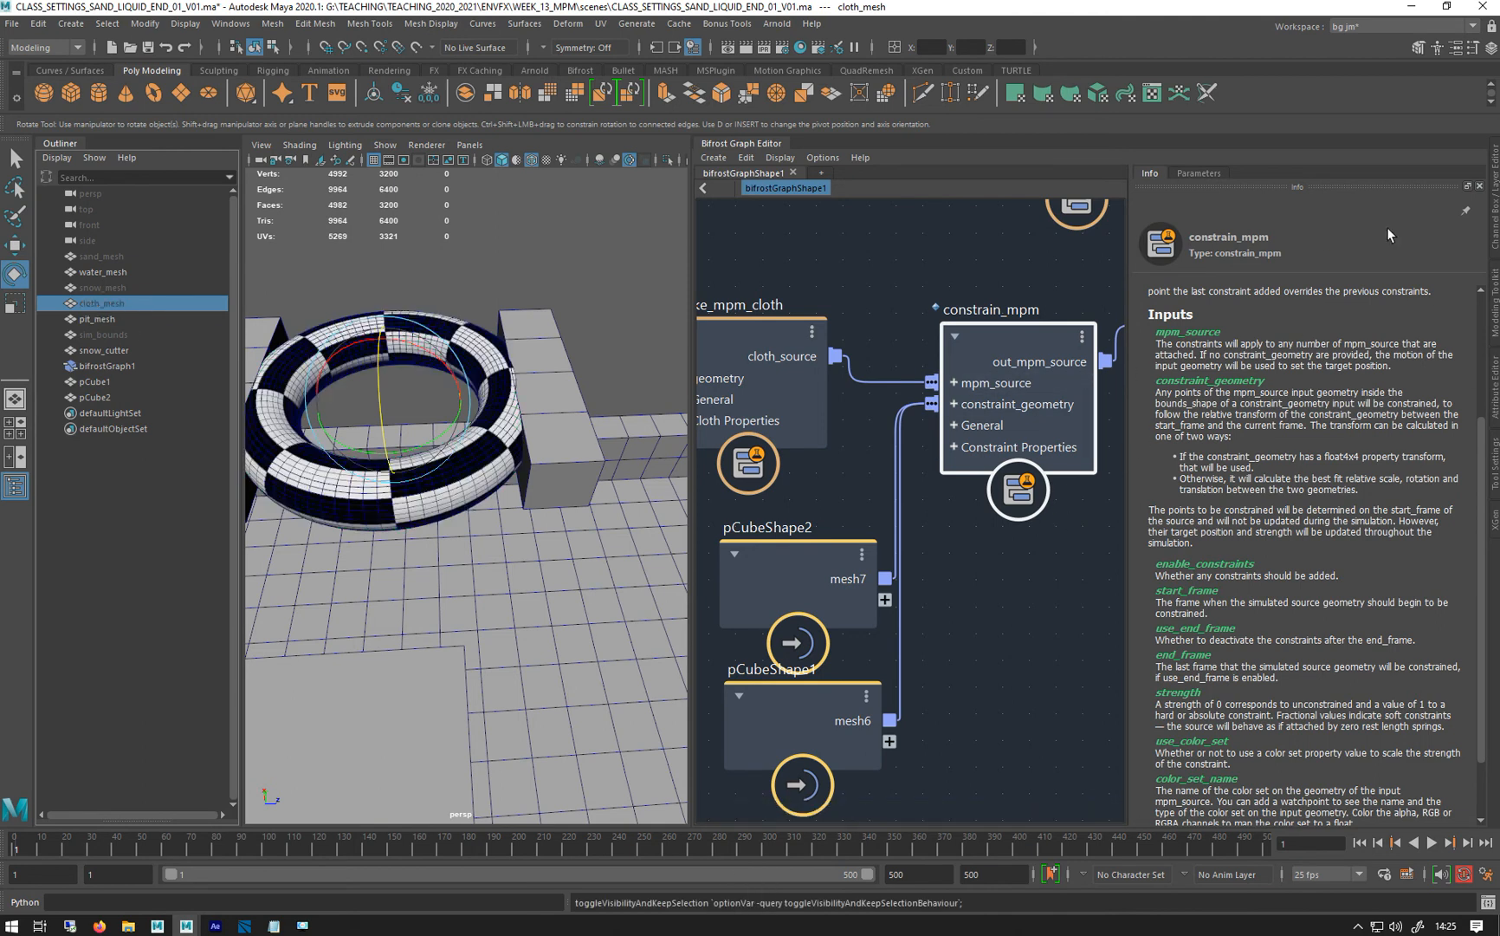
{"action": "left_click", "coordinate": [1198, 172]}
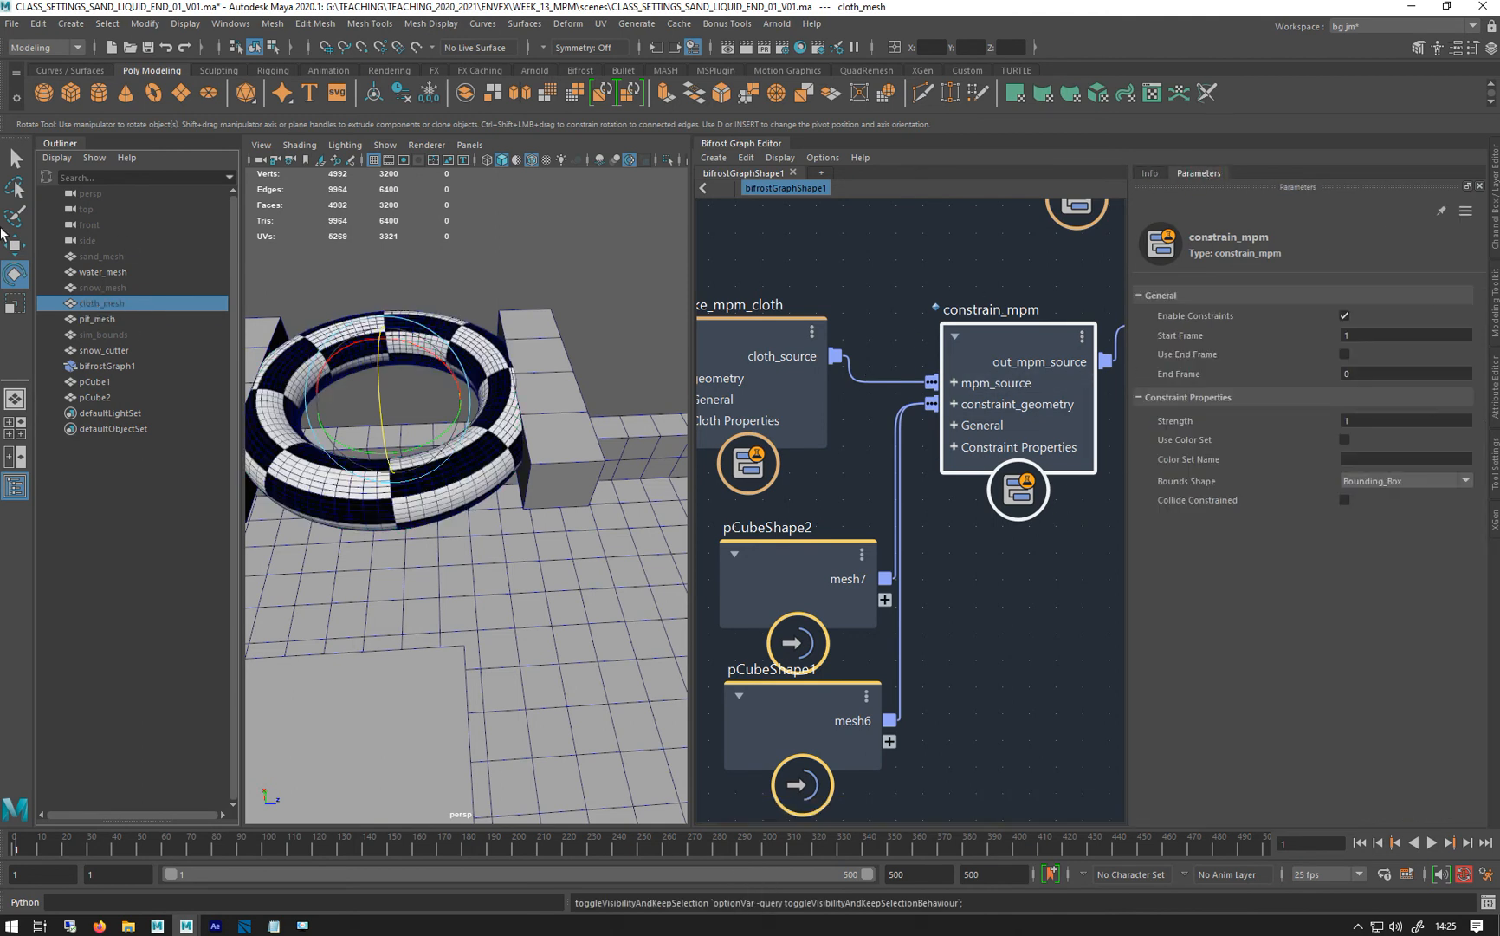
Hide the Outliner, then play the cloth simulation with the playback range ending at frame 100
{"action": "left_click", "coordinate": [14, 486]}
{"action": "left_click_drag", "start_coordinate": [230, 546], "coordinate": [178, 593], "text": "alt"}
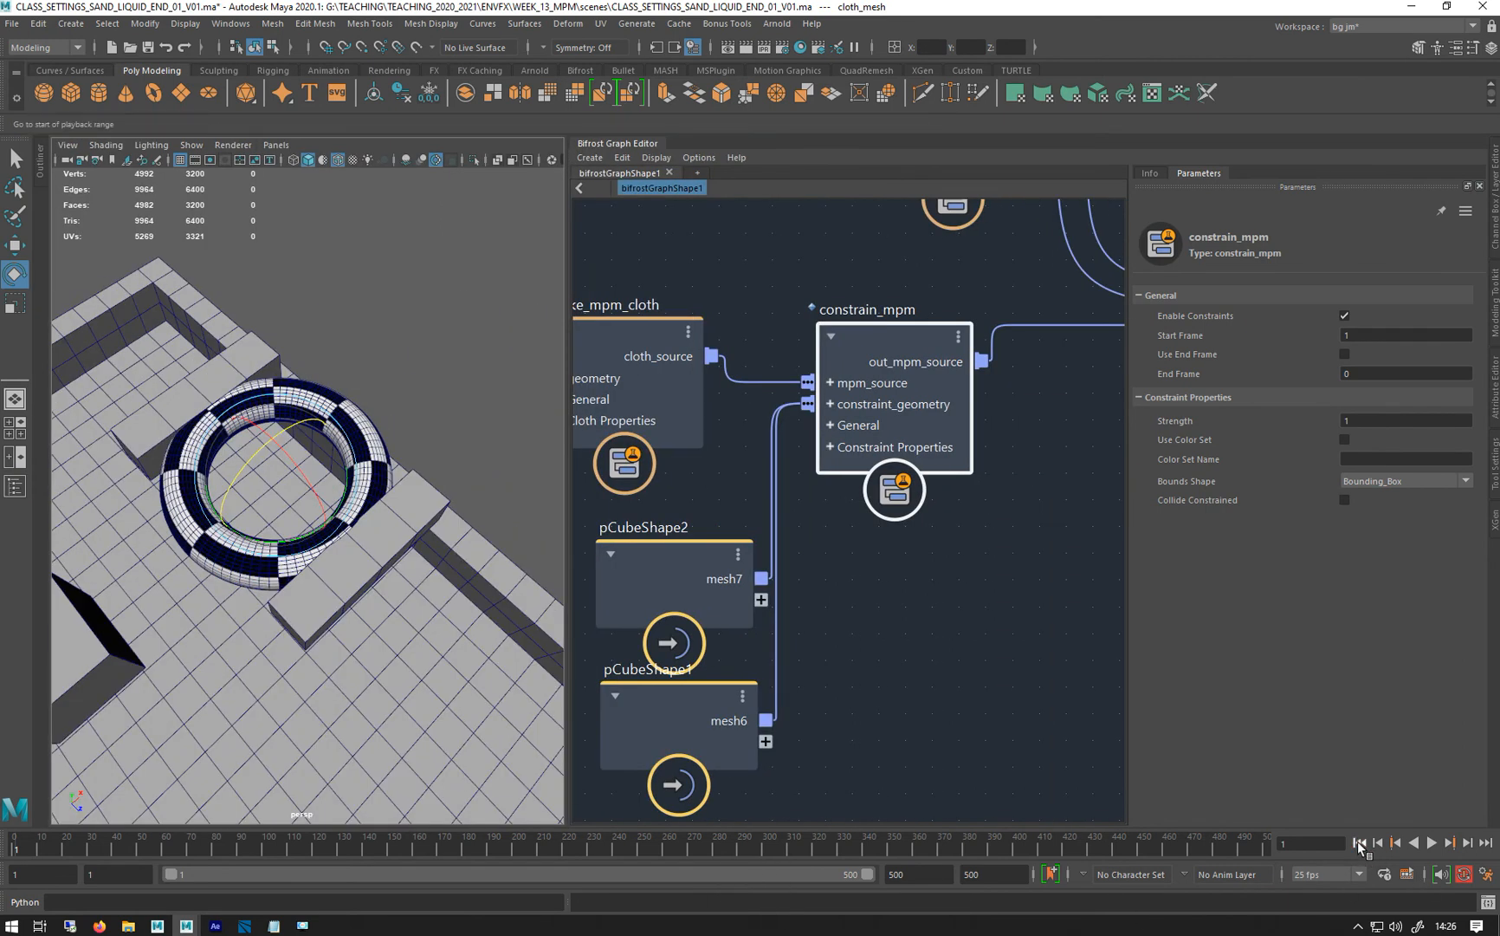
{"action": "double_click", "coordinate": [912, 873]}
{"action": "type", "text": "100"}
{"action": "key", "text": "Return"}
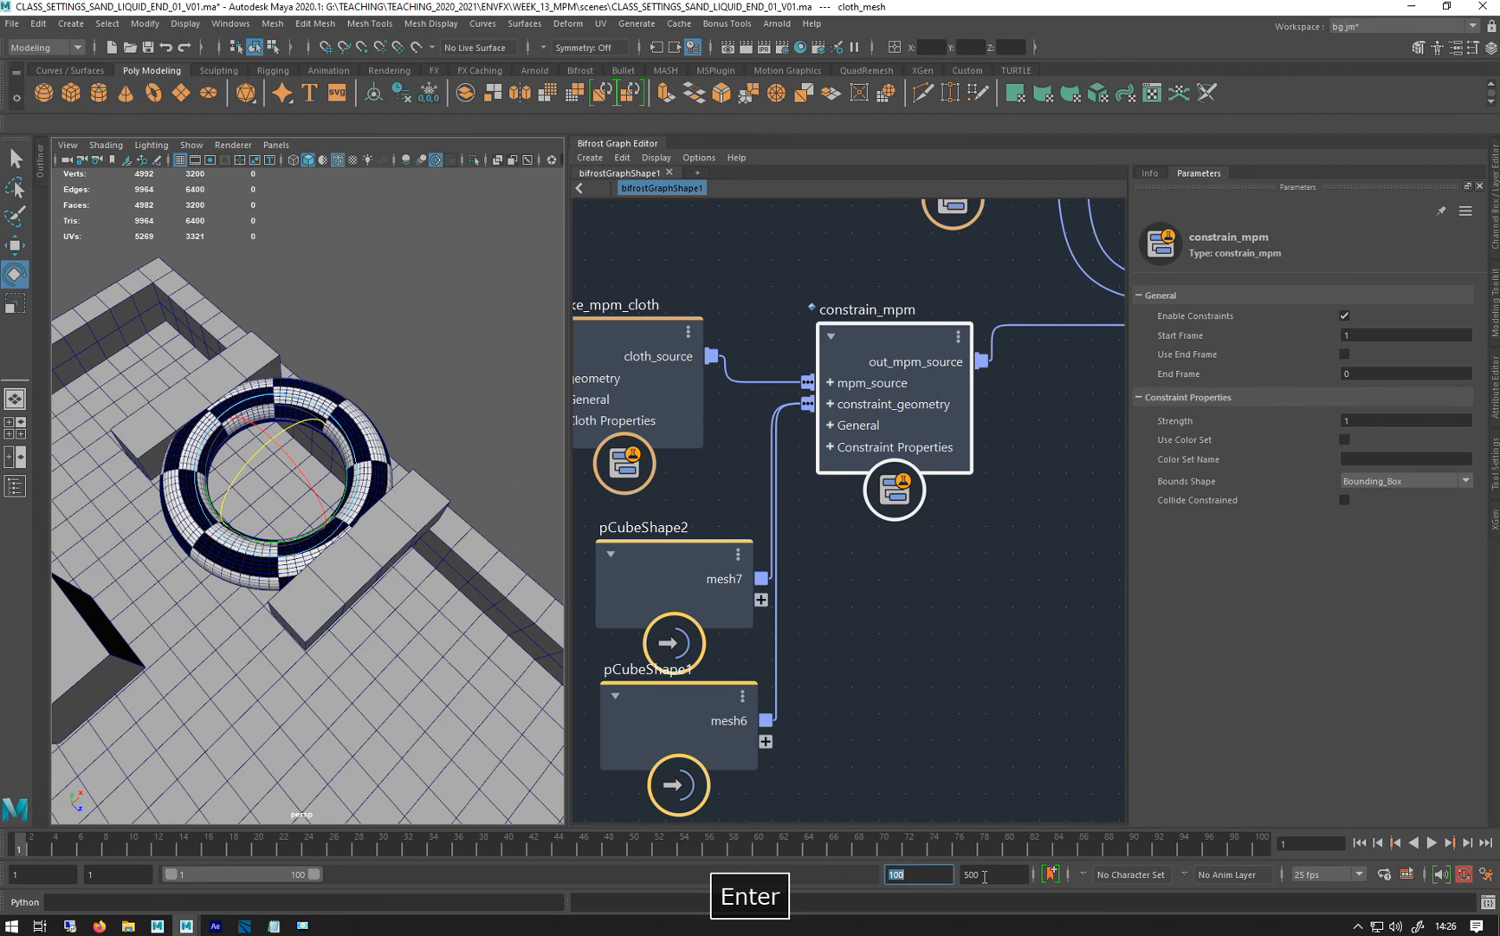
{"action": "left_click", "coordinate": [1432, 842]}
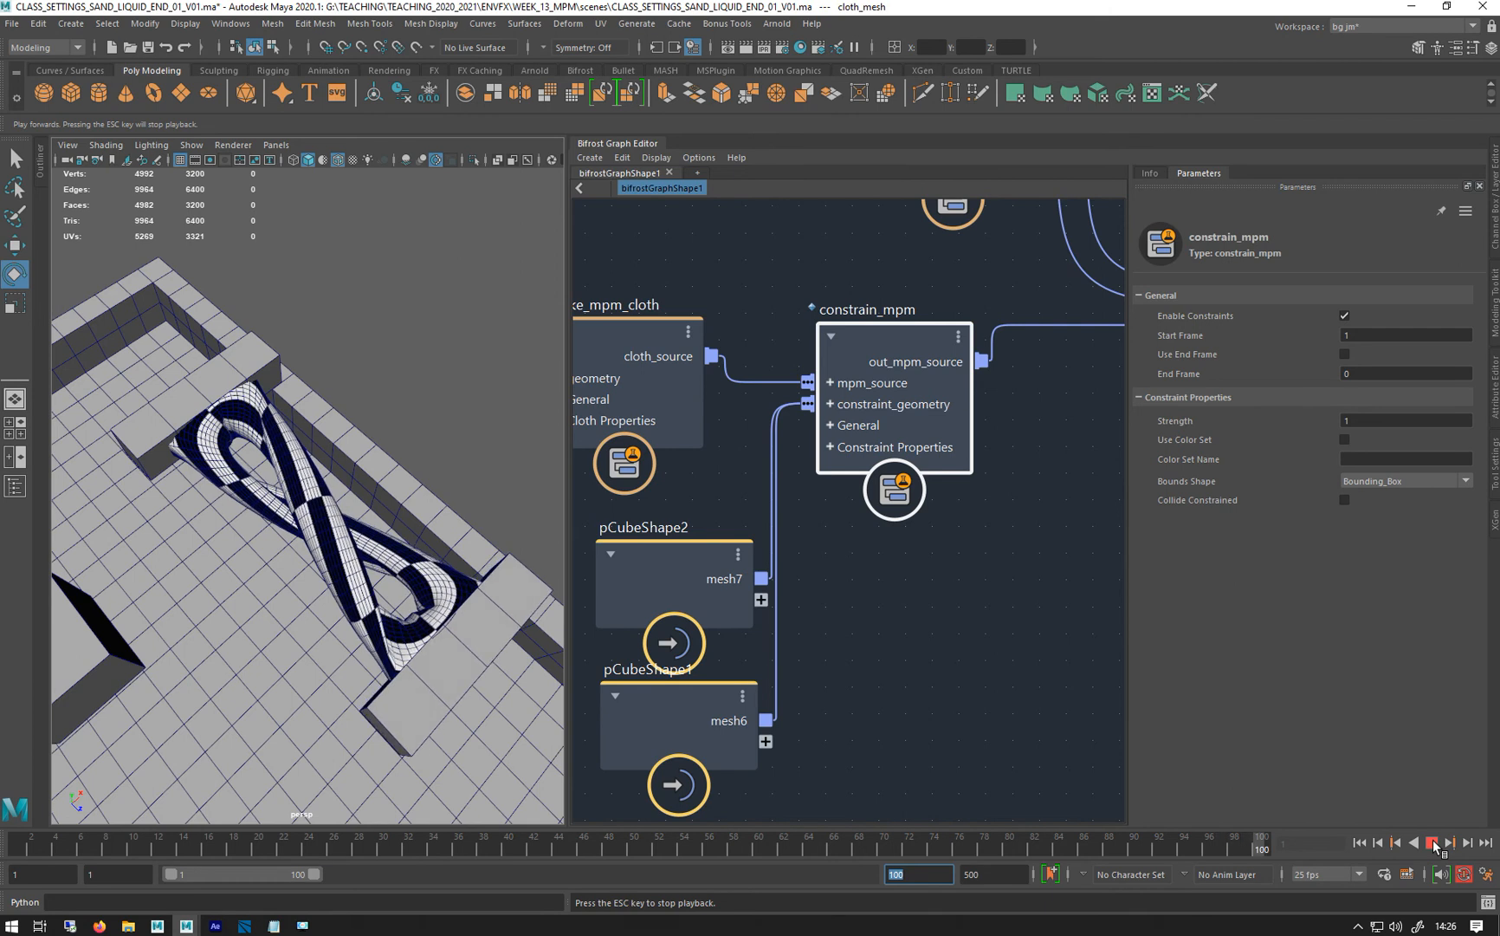
At frame 100, set pCube1's Rotate Z to 720 and its Translate Z to 10
{"action": "left_click_drag", "start_coordinate": [320, 762], "coordinate": [311, 580], "text": "alt"}
{"action": "left_click", "coordinate": [402, 570]}
{"action": "left_click", "coordinate": [1496, 409]}
{"action": "left_click", "coordinate": [1405, 293]}
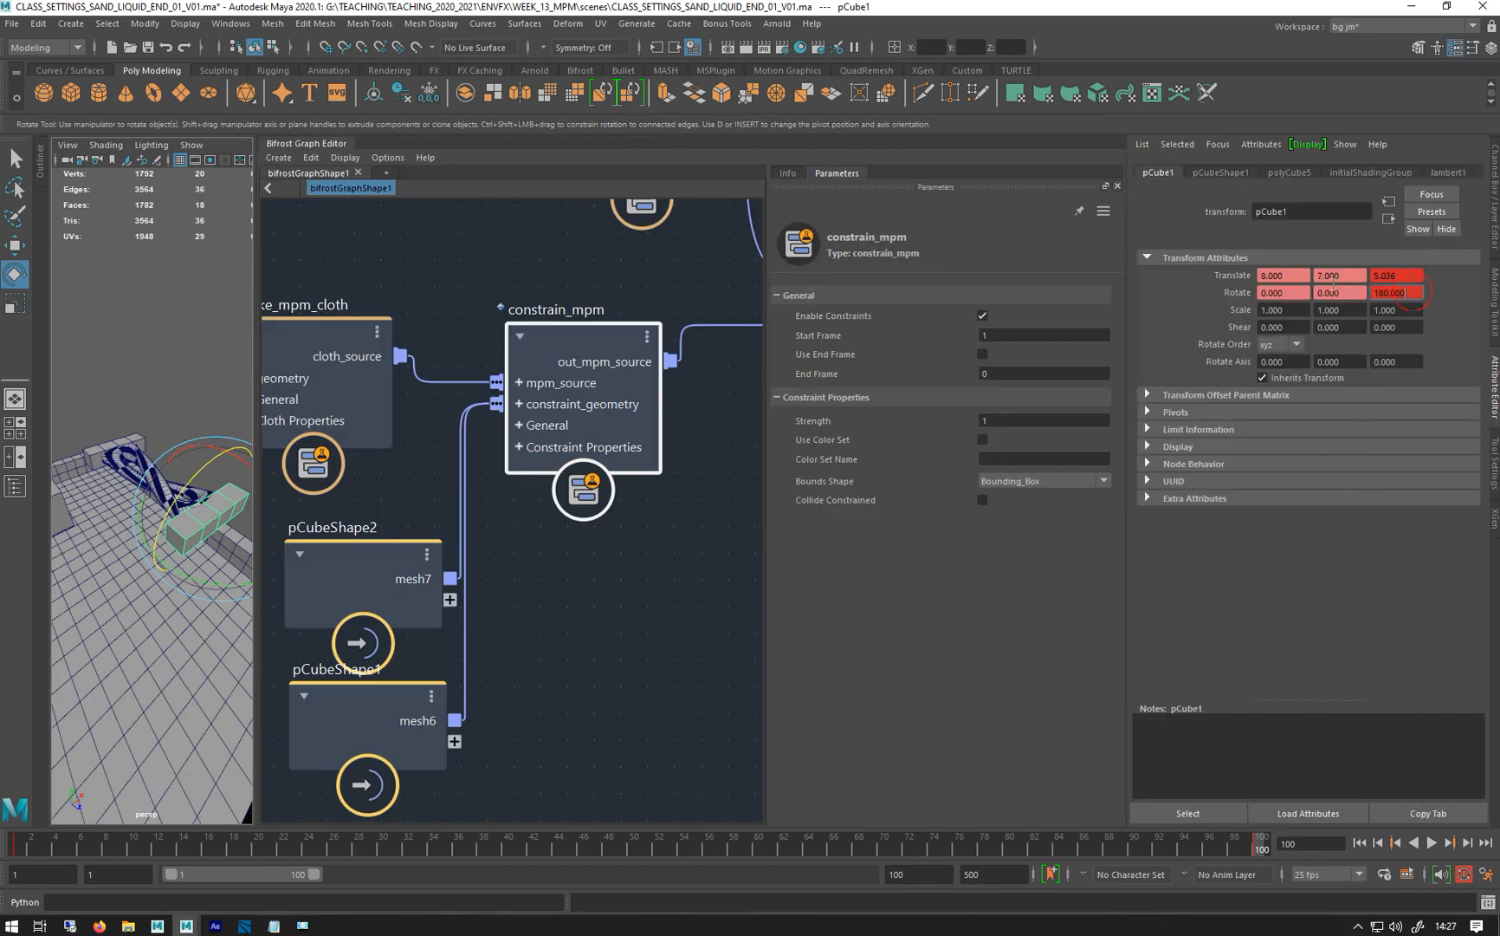
{"action": "type", "text": "720"}
{"action": "key", "text": "Return"}
{"action": "left_click", "coordinate": [1396, 275]}
{"action": "type", "text": "10"}
{"action": "key", "text": "Return"}
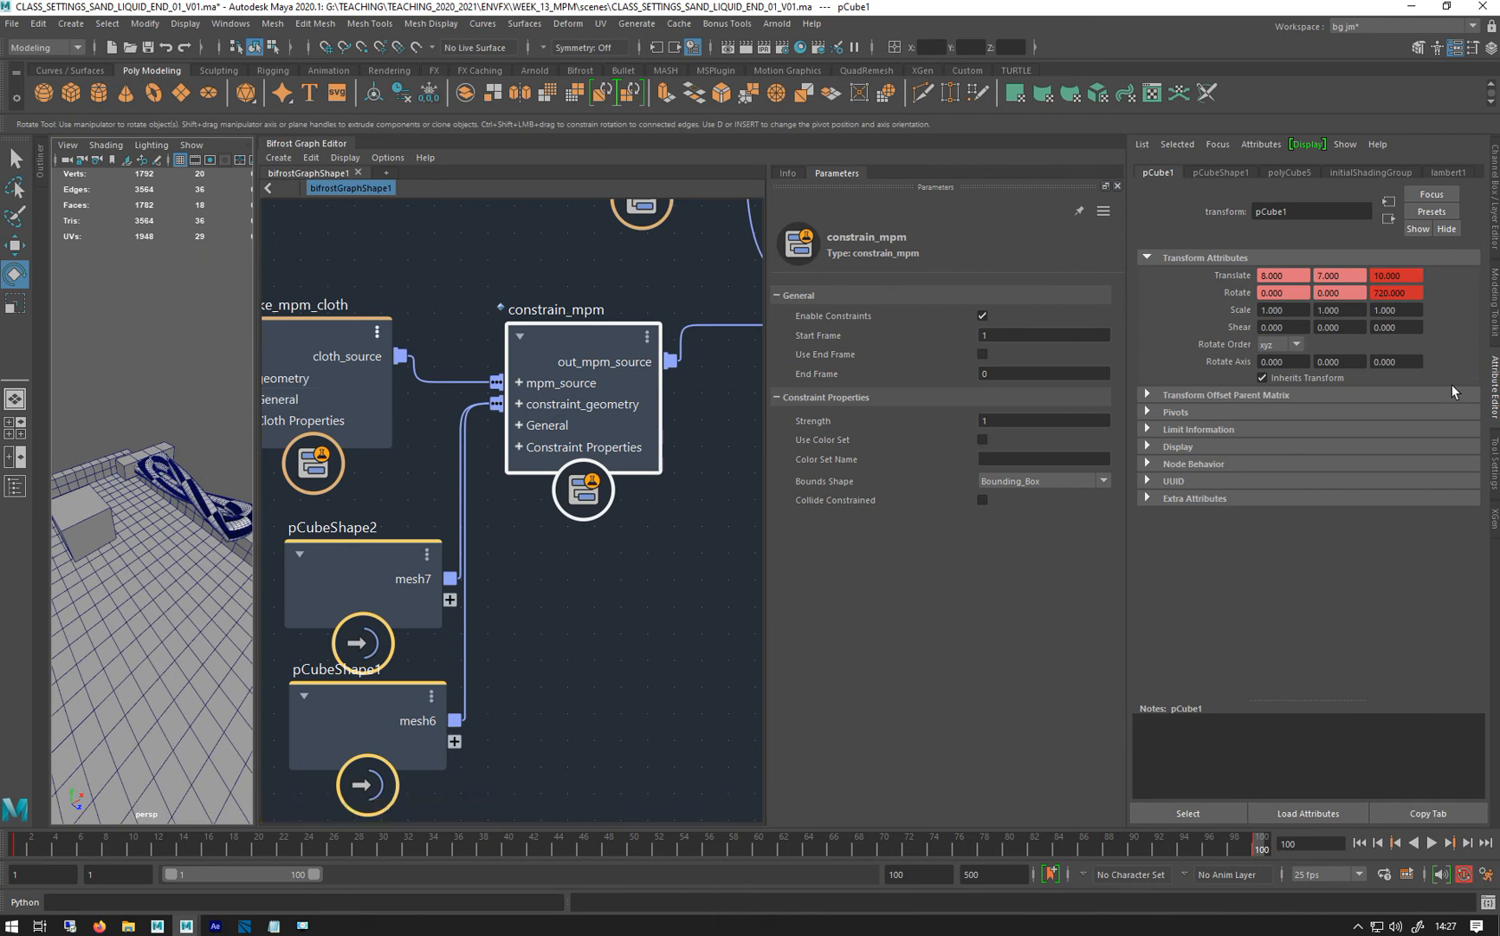
Hide the Attribute Editor, return to frame 1 and widen the perspective viewport beside the Bifrost graph
{"action": "left_click", "coordinate": [1493, 392]}
{"action": "left_click_drag", "start_coordinate": [147, 554], "coordinate": [169, 594], "text": "alt"}
{"action": "left_click", "coordinate": [1359, 843]}
{"action": "left_click_drag", "start_coordinate": [199, 607], "coordinate": [262, 611], "text": "alt"}
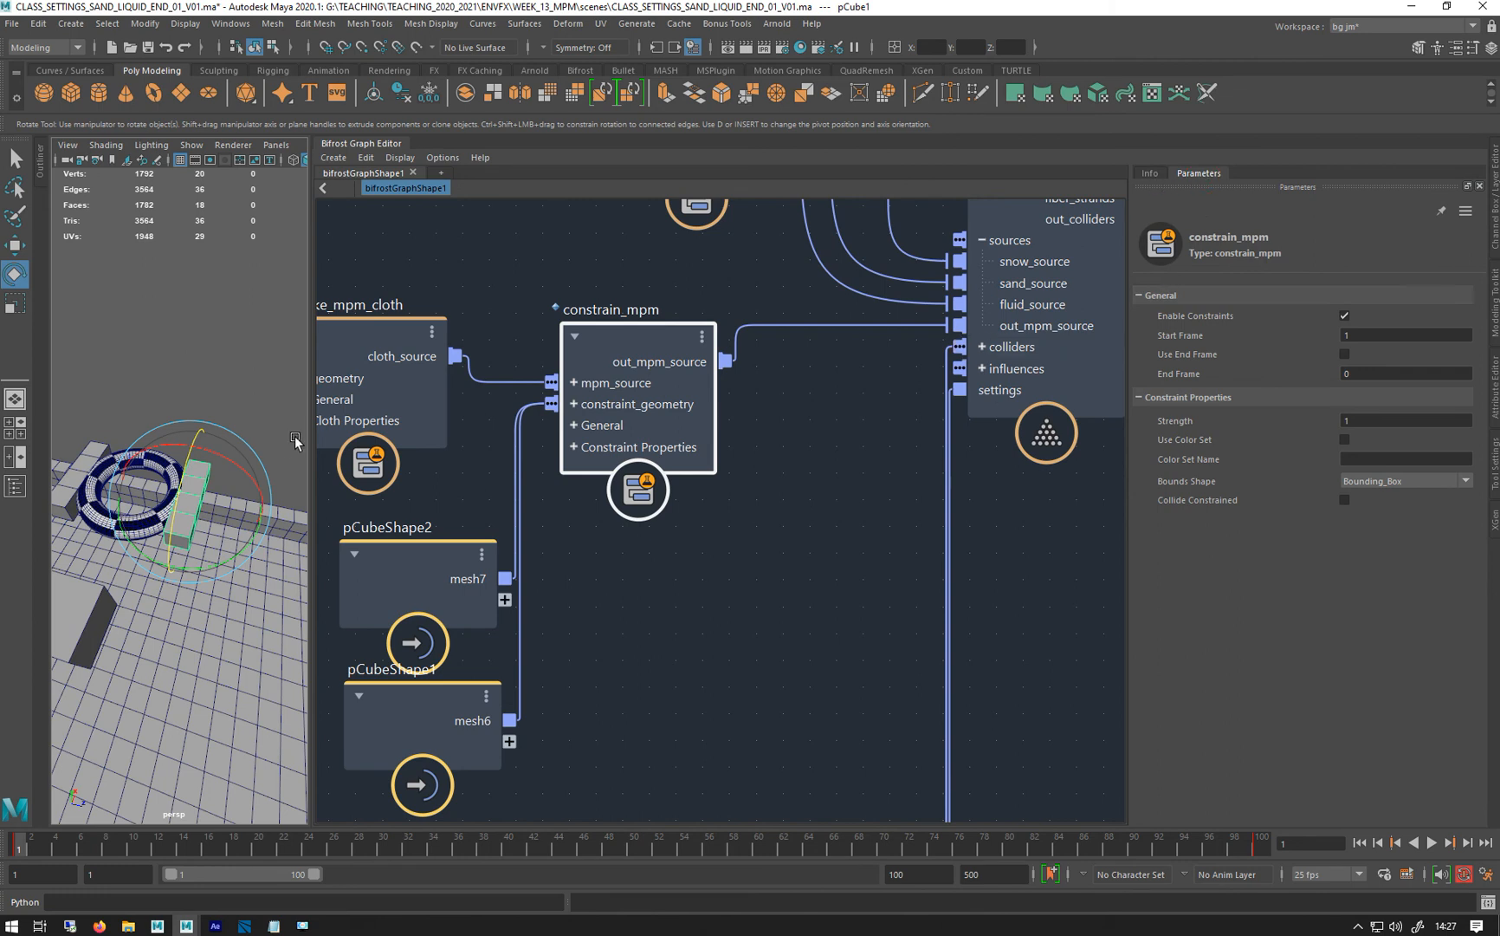
{"action": "left_click_drag", "start_coordinate": [308, 429], "coordinate": [687, 446]}
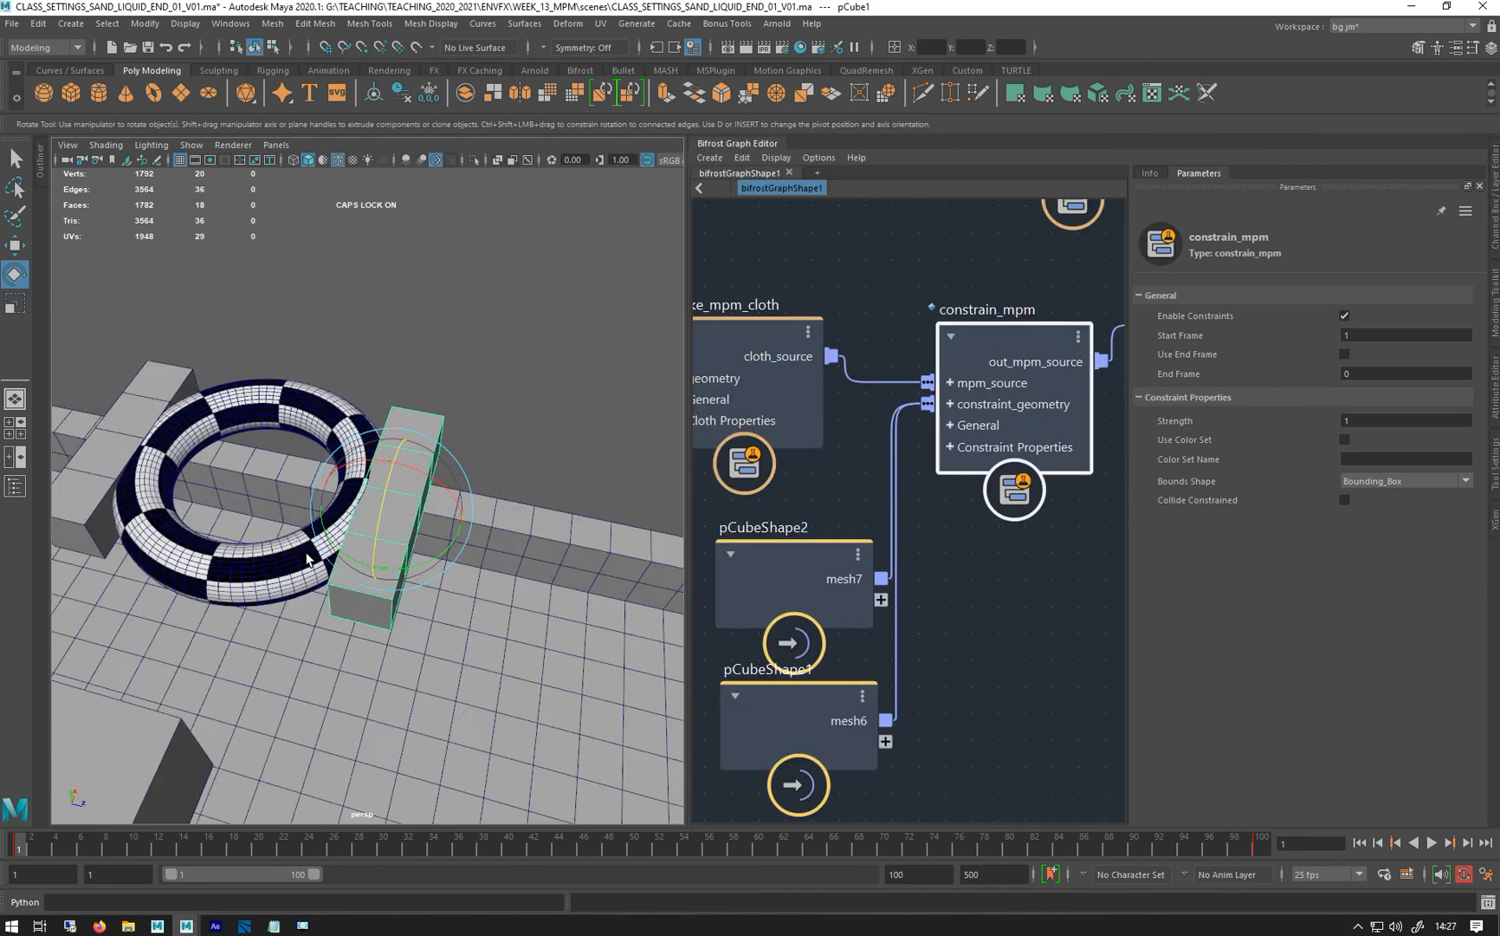
Play the cloth simulation from frame 1 to 100 with both cubes and the torus in view
{"action": "left_click_drag", "start_coordinate": [323, 579], "coordinate": [364, 573], "text": "alt"}
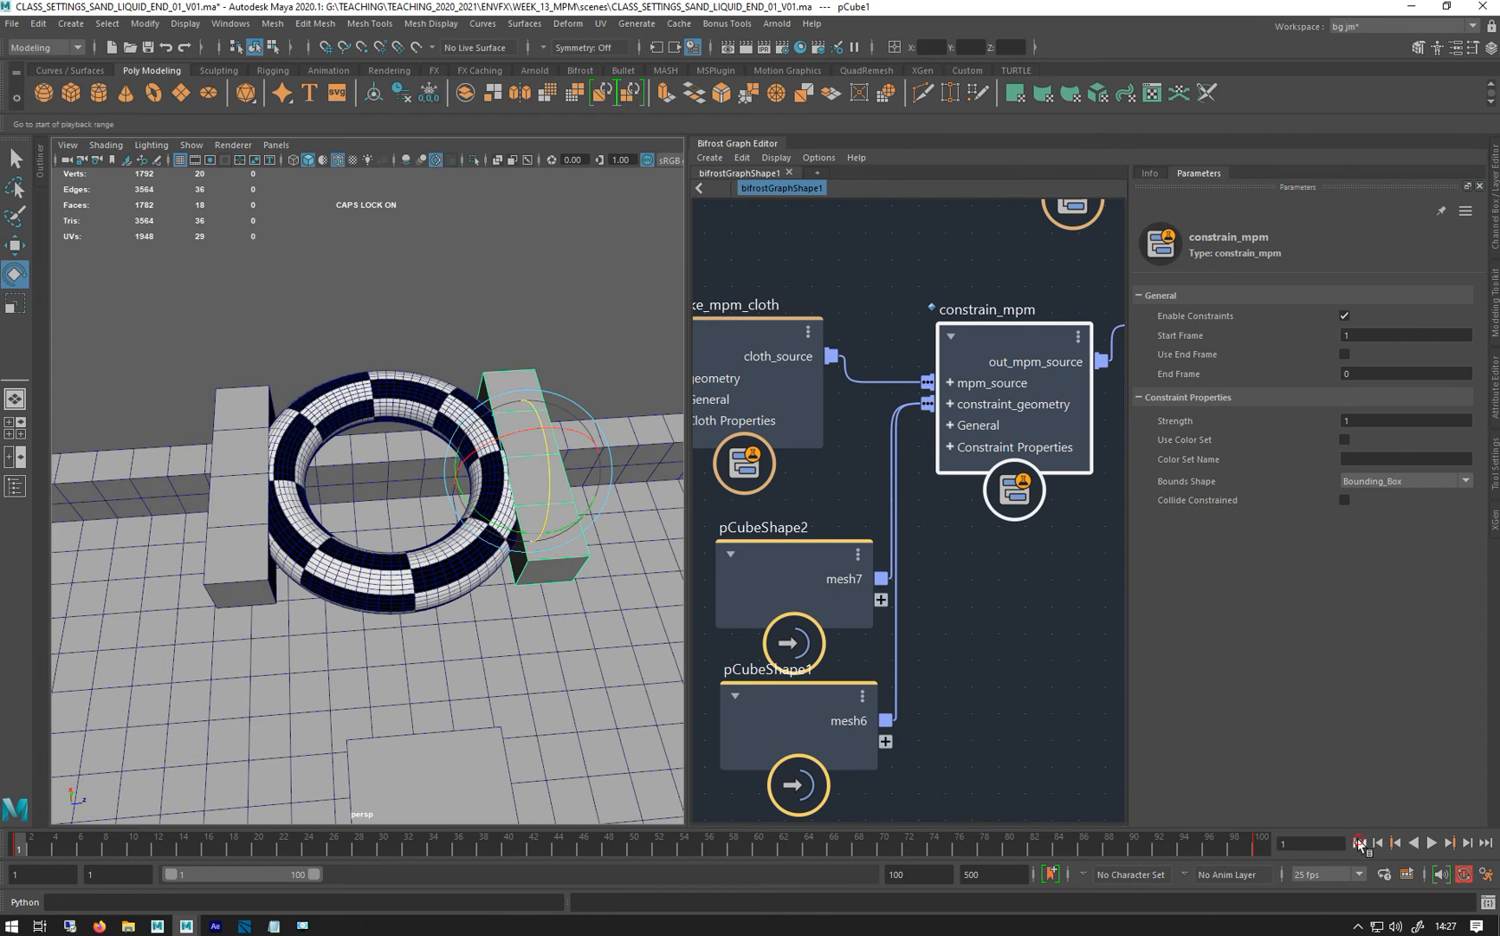
{"action": "left_click", "coordinate": [1431, 842]}
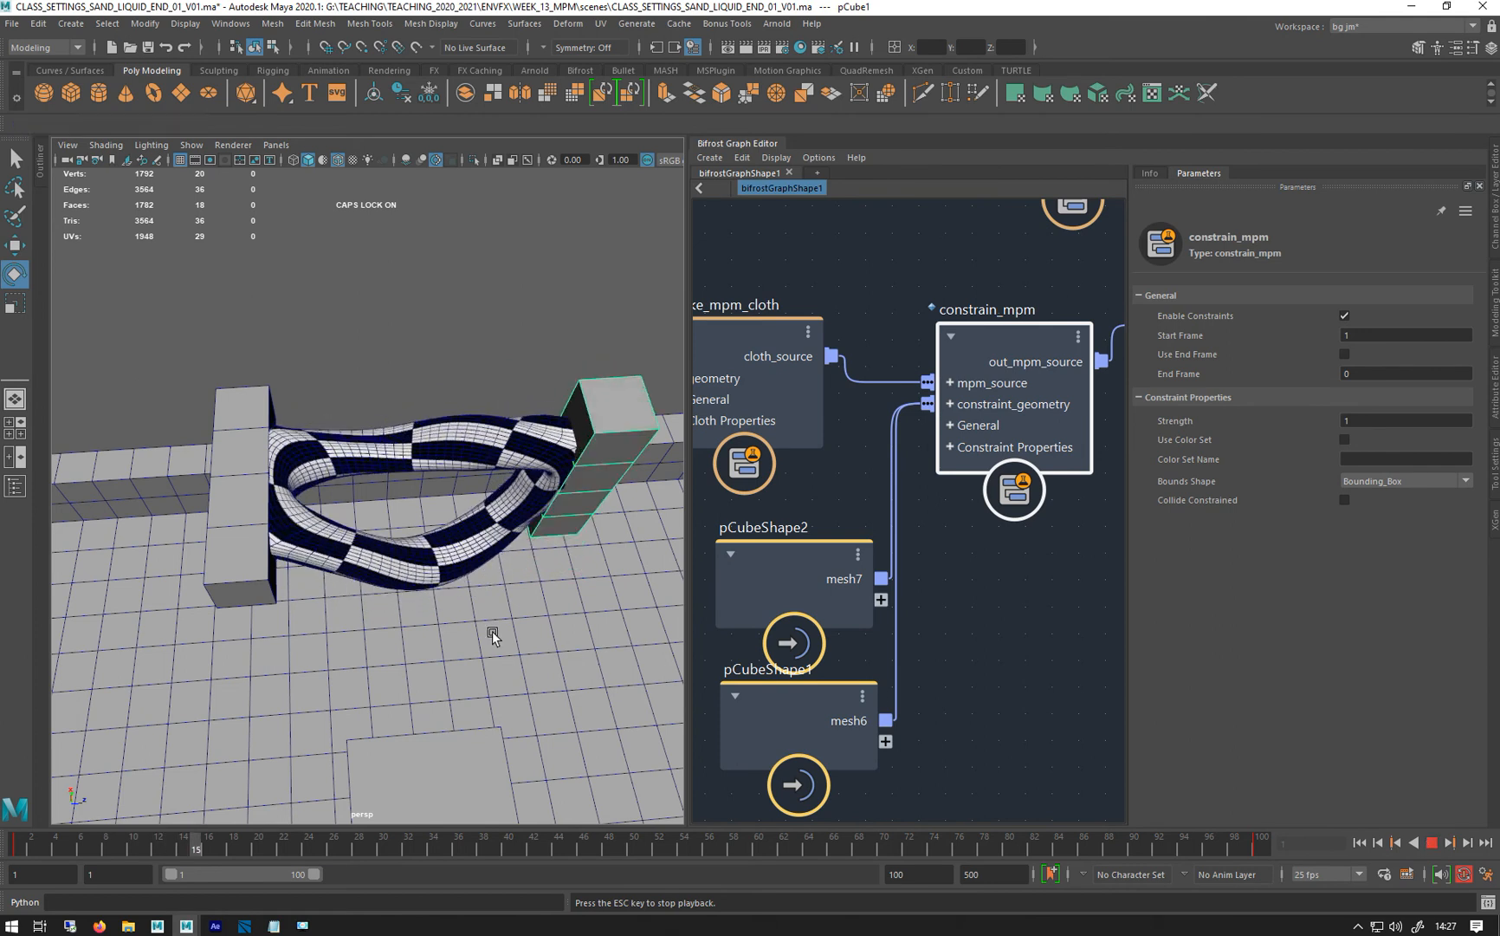
{"action": "scroll", "coordinate": [492, 631], "scroll_direction": "down", "scroll_amount": 5}
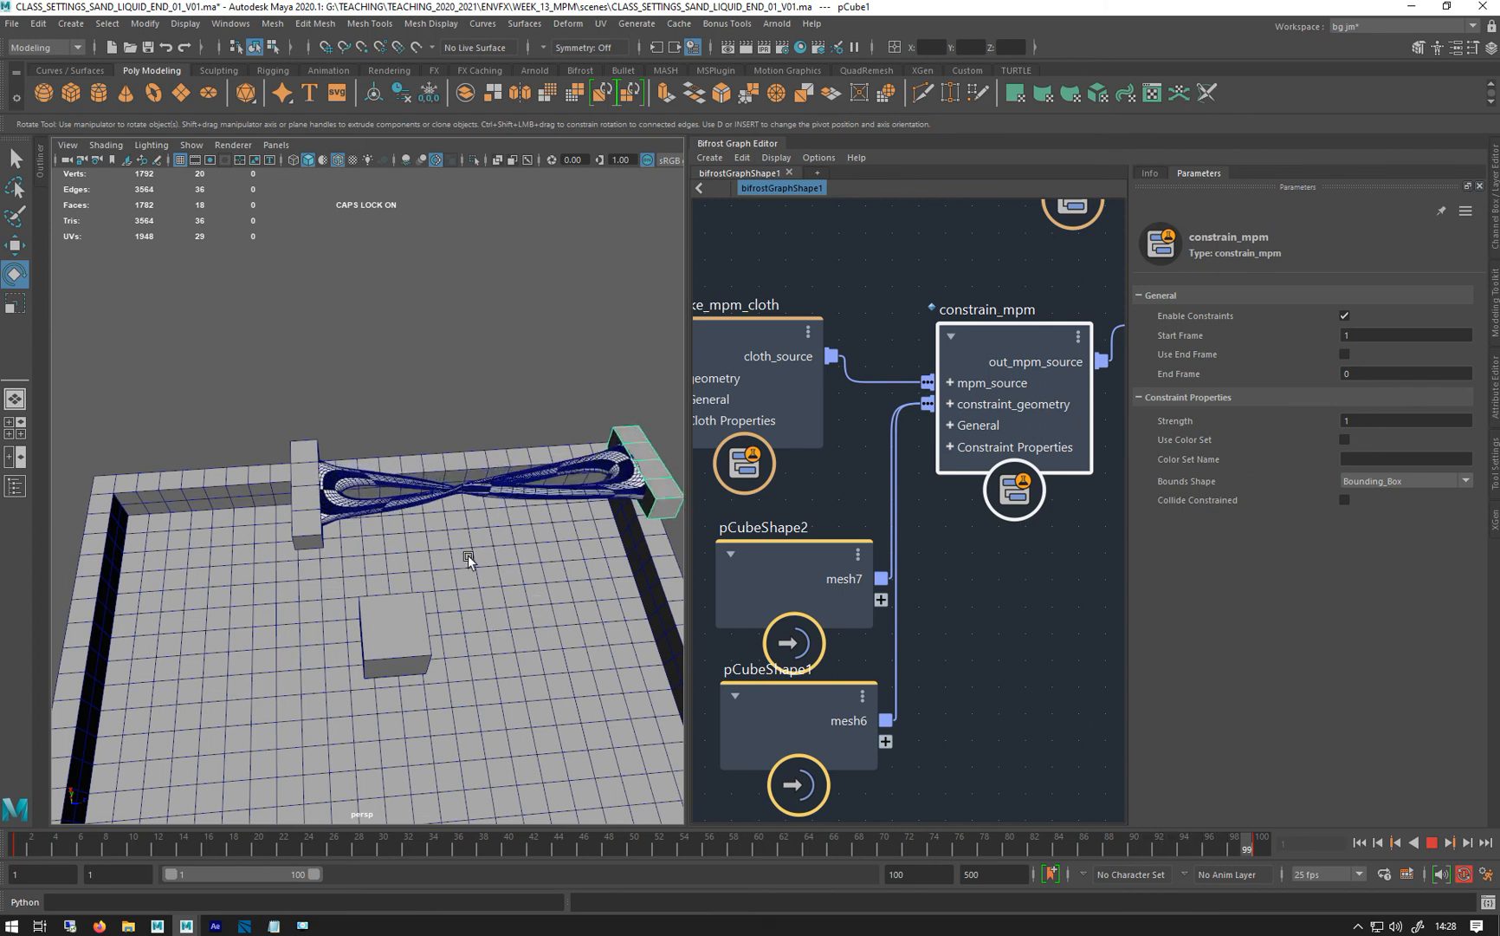
Examine the twisted cloth torus up close from several angles at frame 100, focusing on where the strands cross
{"action": "left_click_drag", "start_coordinate": [501, 542], "coordinate": [410, 572], "text": "alt"}
{"action": "right_click_drag", "start_coordinate": [429, 579], "coordinate": [596, 649], "text": "alt"}
{"action": "middle_click_drag", "start_coordinate": [526, 660], "coordinate": [372, 511], "text": "alt"}
{"action": "left_click_drag", "start_coordinate": [355, 559], "coordinate": [421, 500], "text": "alt"}
{"action": "middle_click_drag", "start_coordinate": [395, 465], "coordinate": [238, 625], "text": "alt"}
{"action": "left_click_drag", "start_coordinate": [264, 607], "coordinate": [386, 613], "text": "alt"}
{"action": "middle_click_drag", "start_coordinate": [380, 565], "coordinate": [298, 559], "text": "alt"}
{"action": "right_click_drag", "start_coordinate": [299, 559], "coordinate": [487, 615], "text": "alt"}
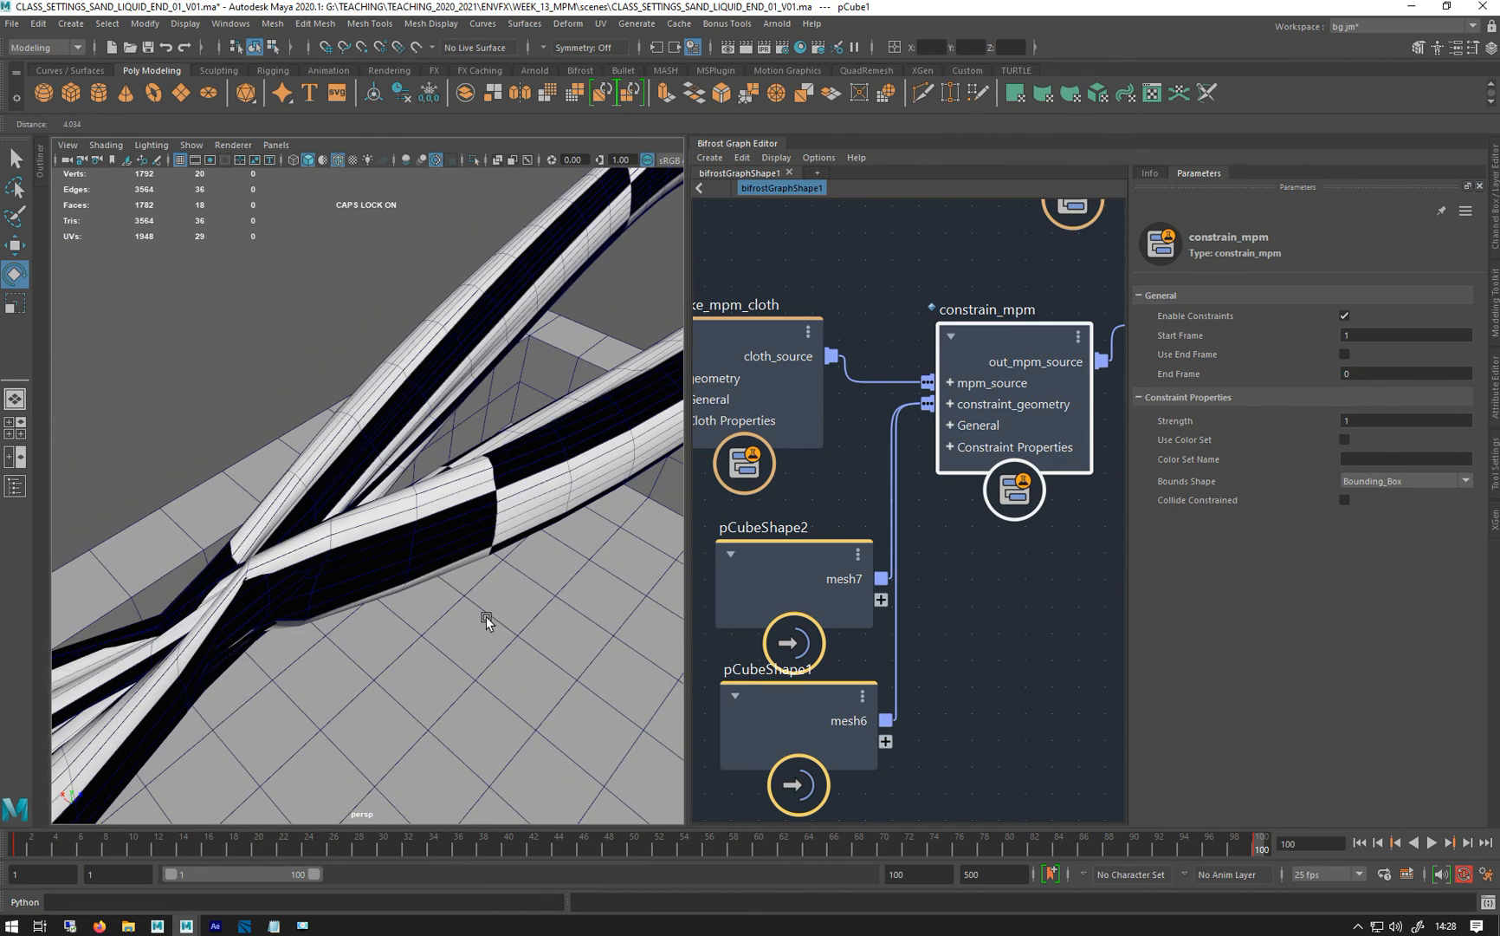
{"action": "left_click_drag", "start_coordinate": [245, 631], "coordinate": [511, 807], "text": "alt"}
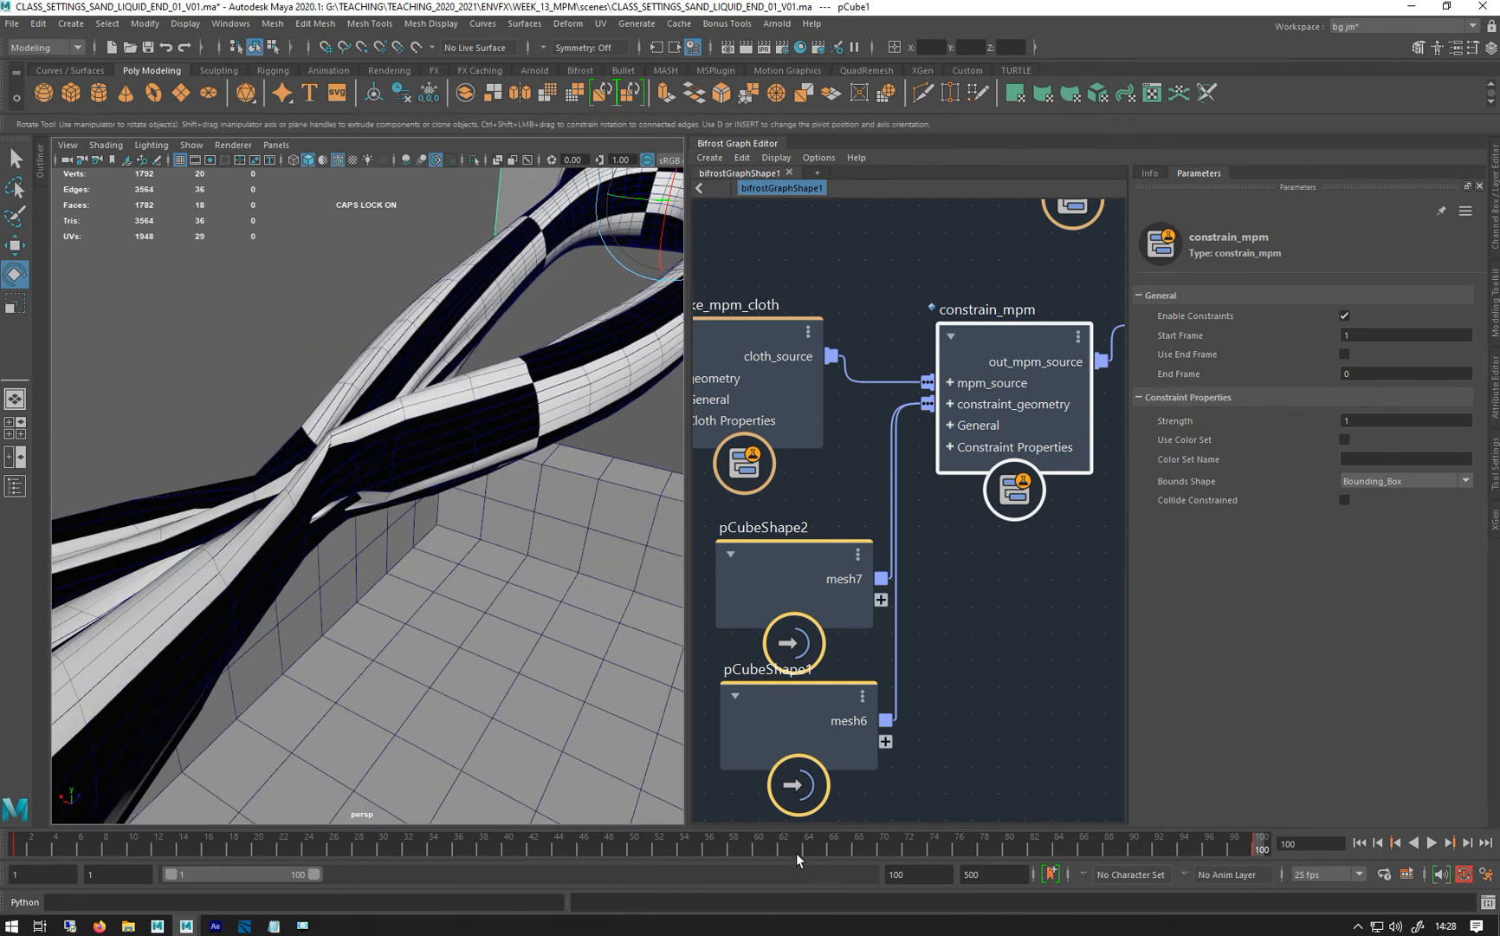
Return to frame 1, bring make_mpm_cloth's parameters up and enable tearing for the cloth
{"action": "left_click", "coordinate": [1359, 842]}
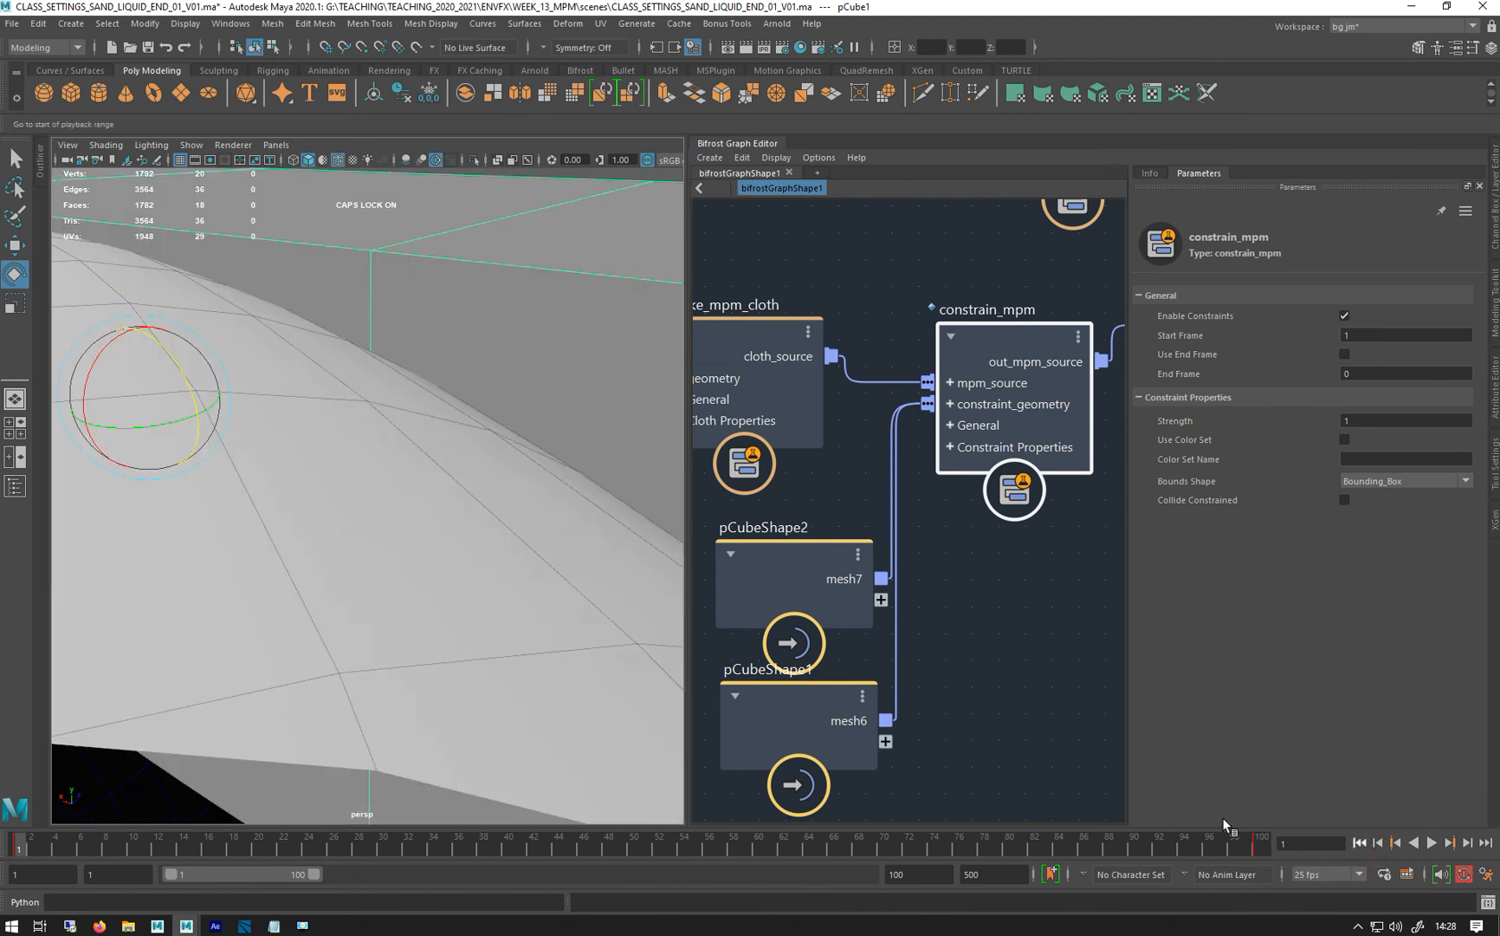
{"action": "right_click_drag", "start_coordinate": [371, 604], "coordinate": [211, 598], "text": "alt"}
{"action": "left_click_drag", "start_coordinate": [114, 647], "coordinate": [217, 609], "text": "alt"}
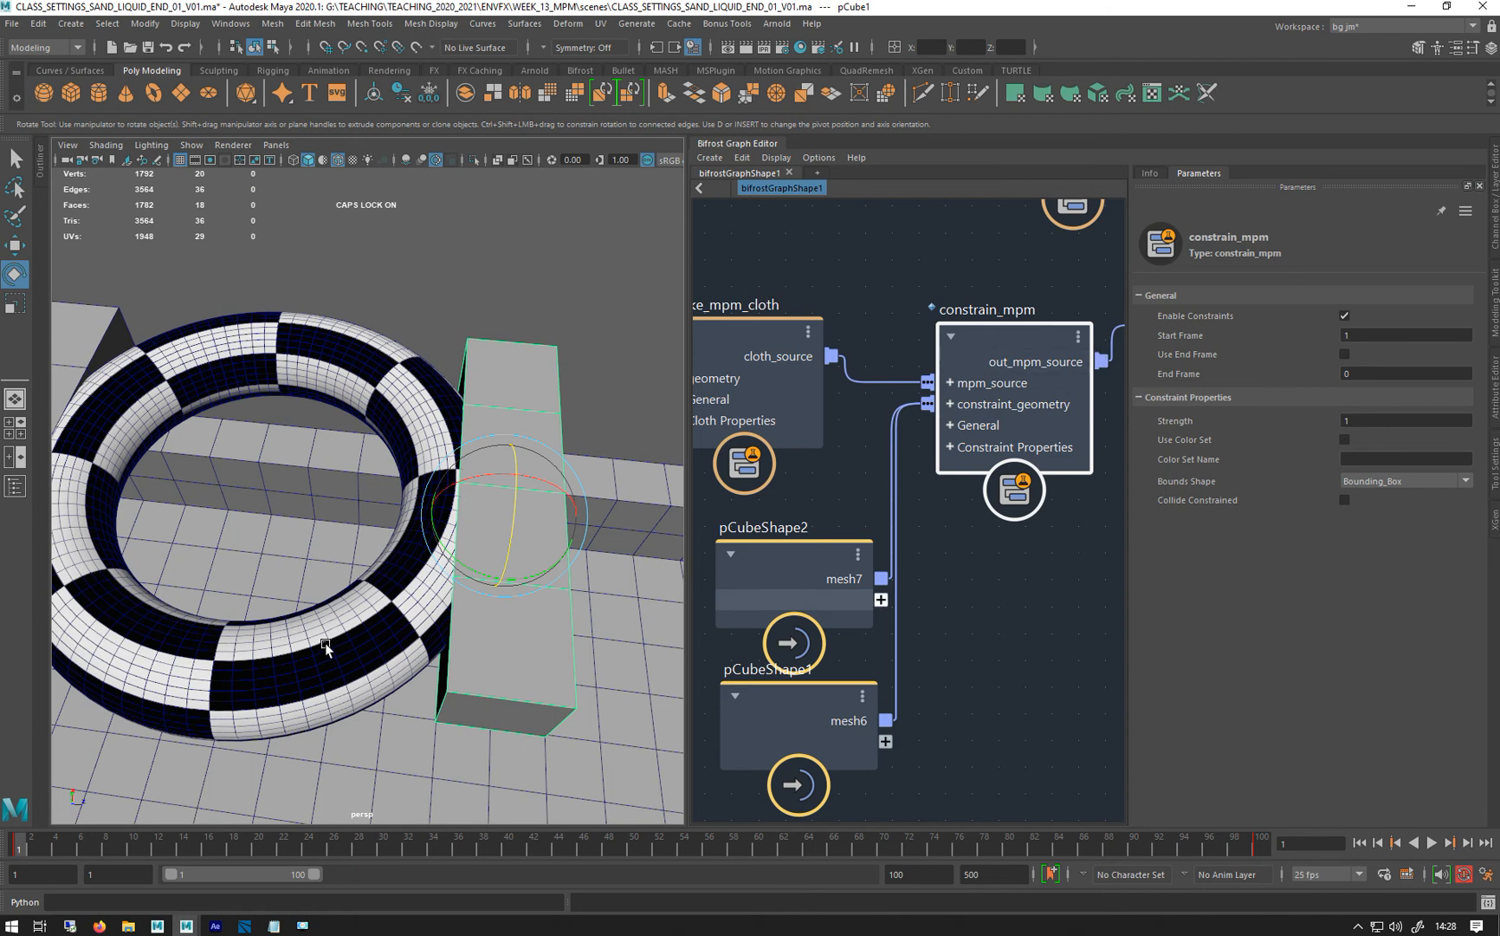
{"action": "left_click_drag", "start_coordinate": [325, 506], "coordinate": [260, 511], "text": "alt"}
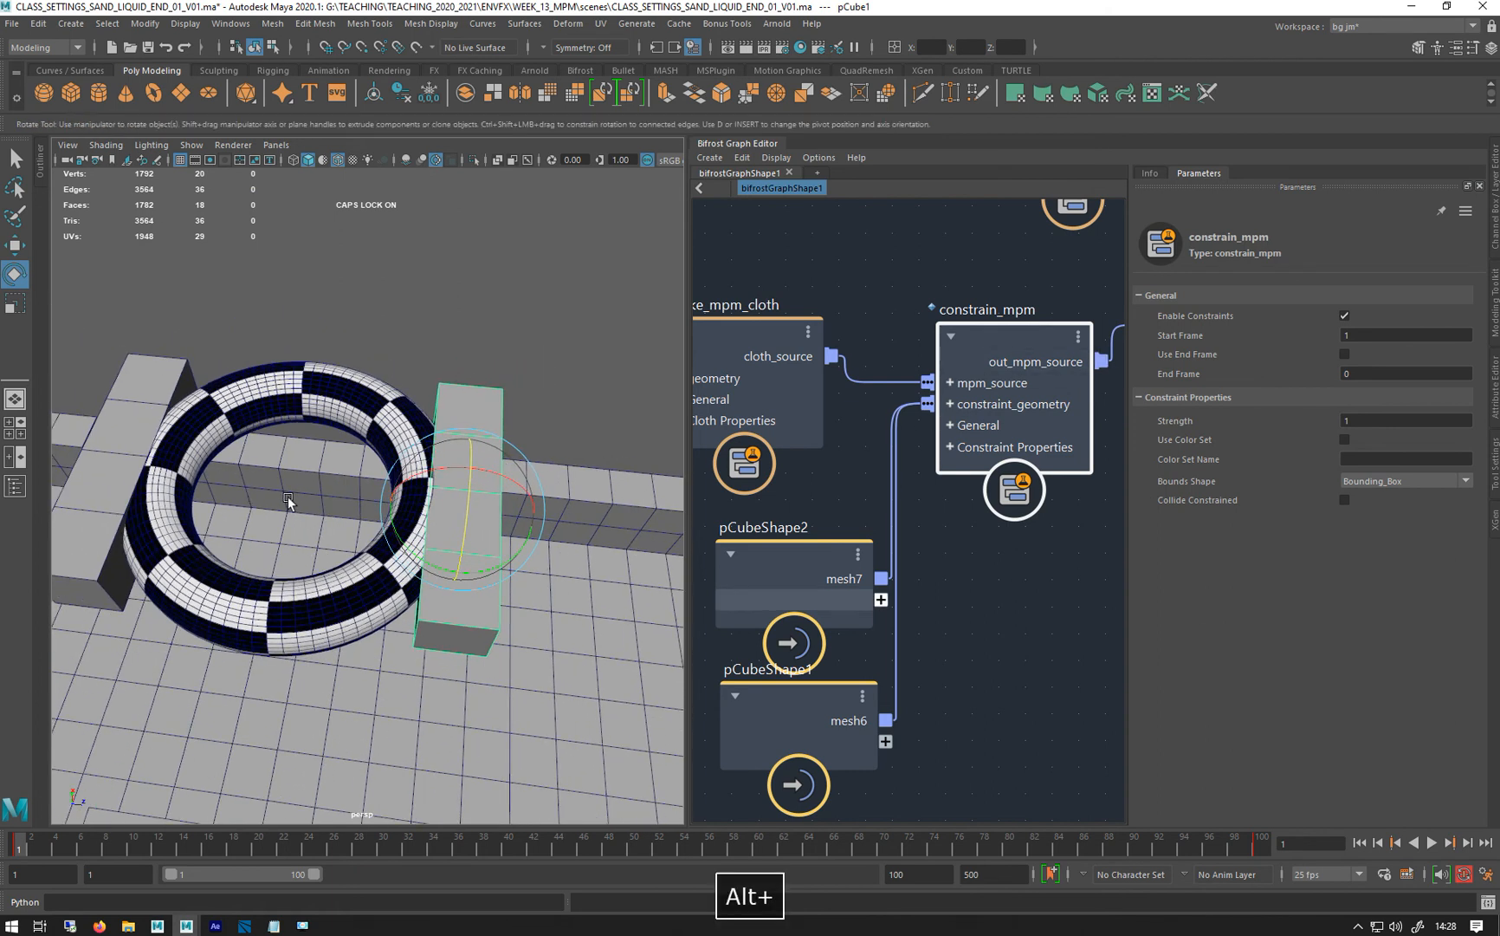
{"action": "middle_click_drag", "start_coordinate": [909, 572], "coordinate": [1061, 546], "text": "alt"}
{"action": "left_click", "coordinate": [894, 312]}
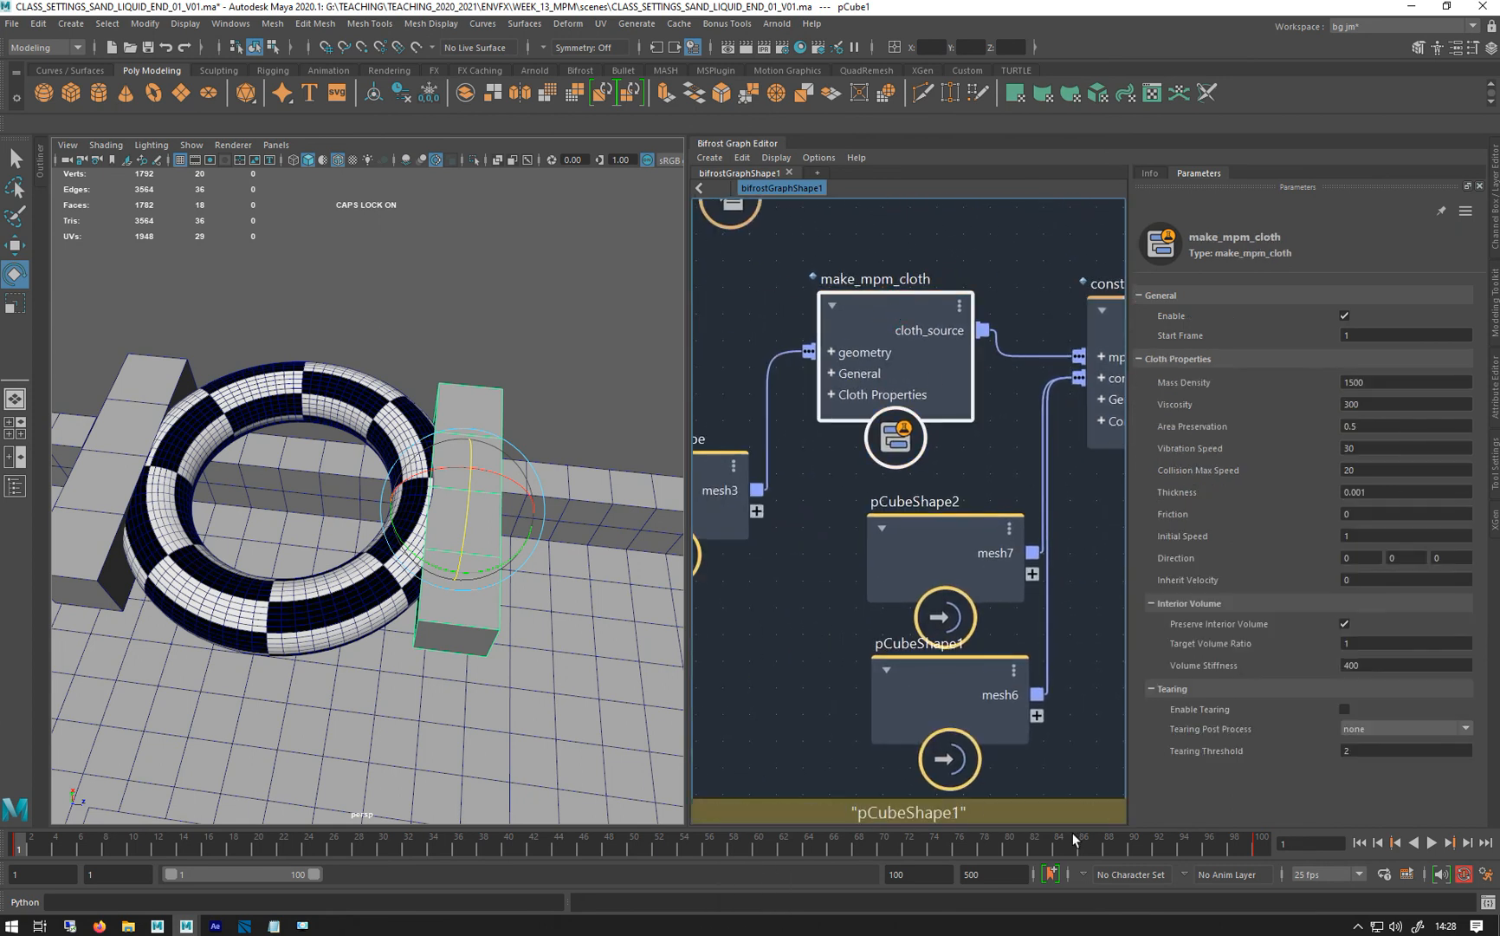
{"action": "left_click", "coordinate": [1345, 708]}
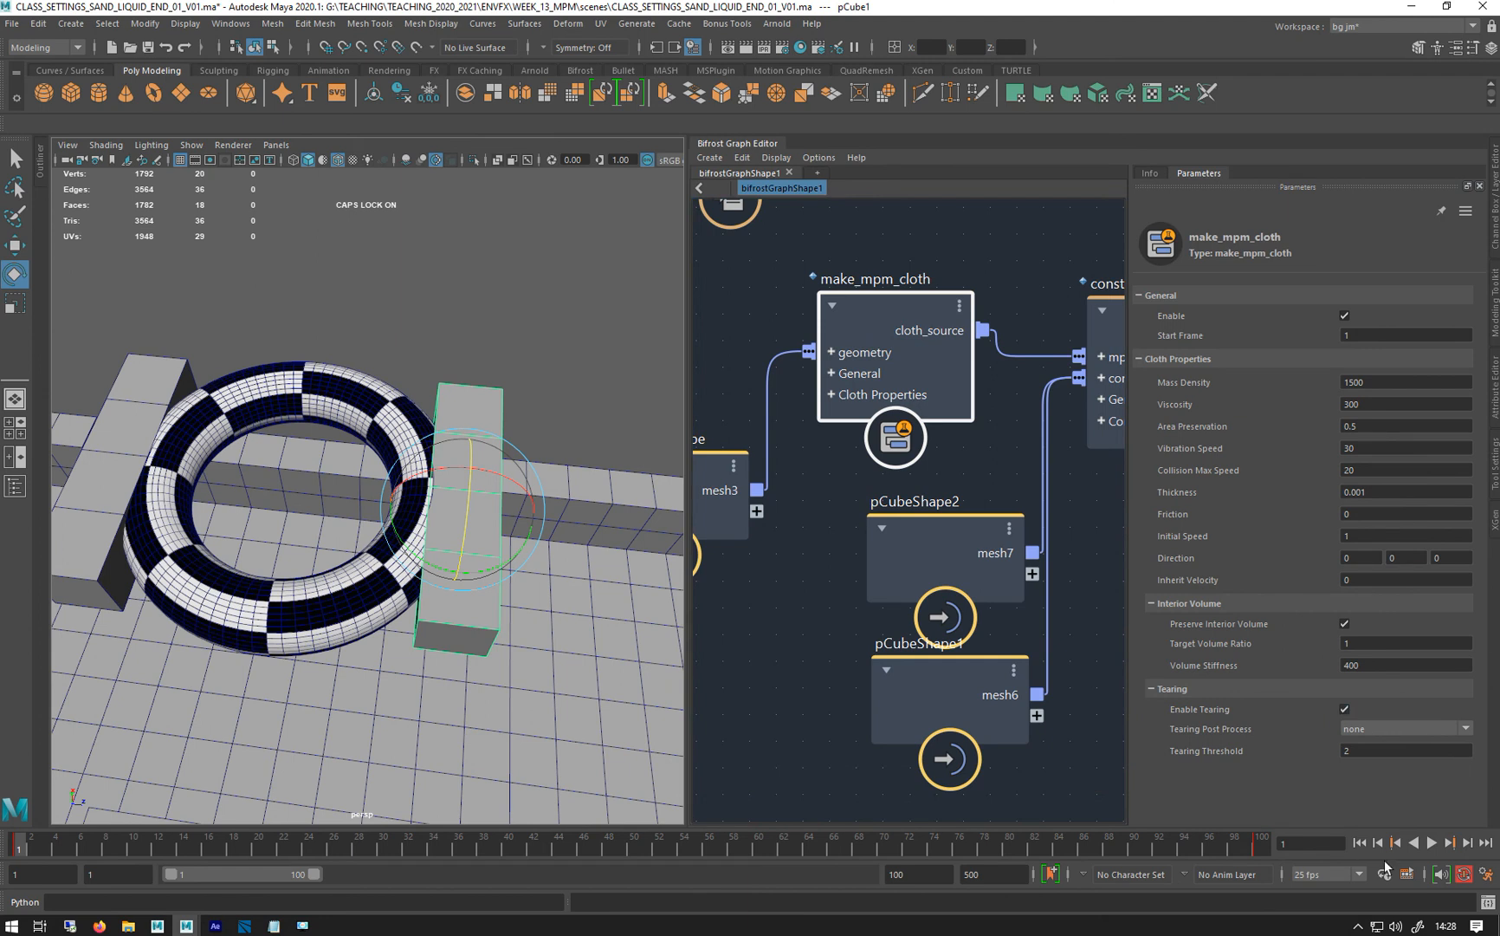
Look over the Tearing Post Process options and read make_mpm_cloth's documentation on tearing
{"action": "left_click", "coordinate": [1381, 733]}
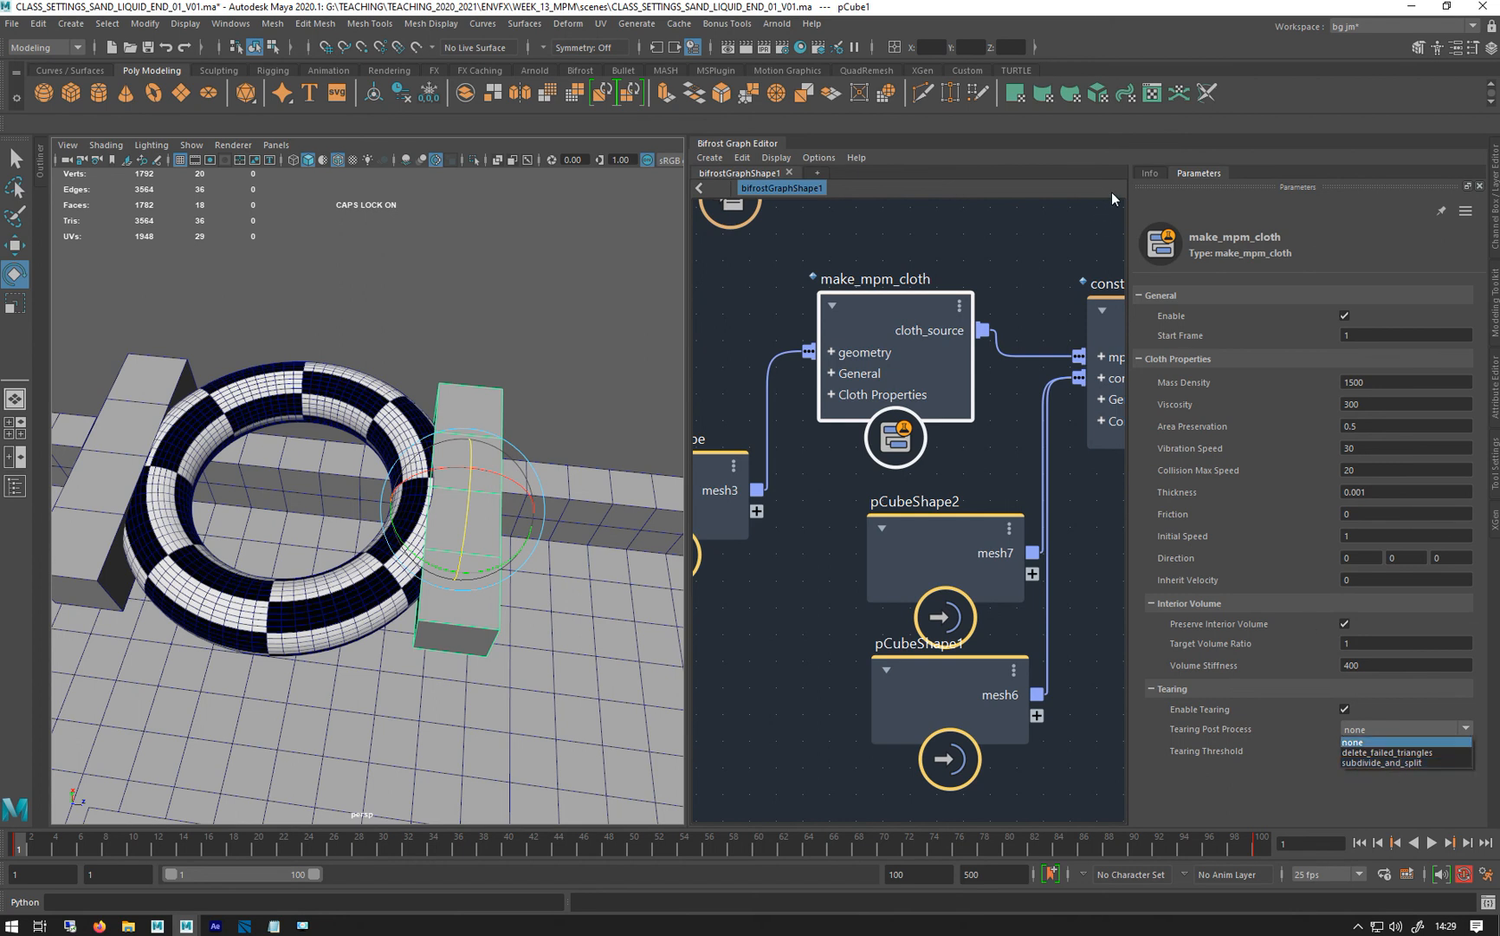
{"action": "left_click", "coordinate": [1150, 173]}
{"action": "scroll", "coordinate": [1208, 572], "scroll_direction": "down", "scroll_amount": 5}
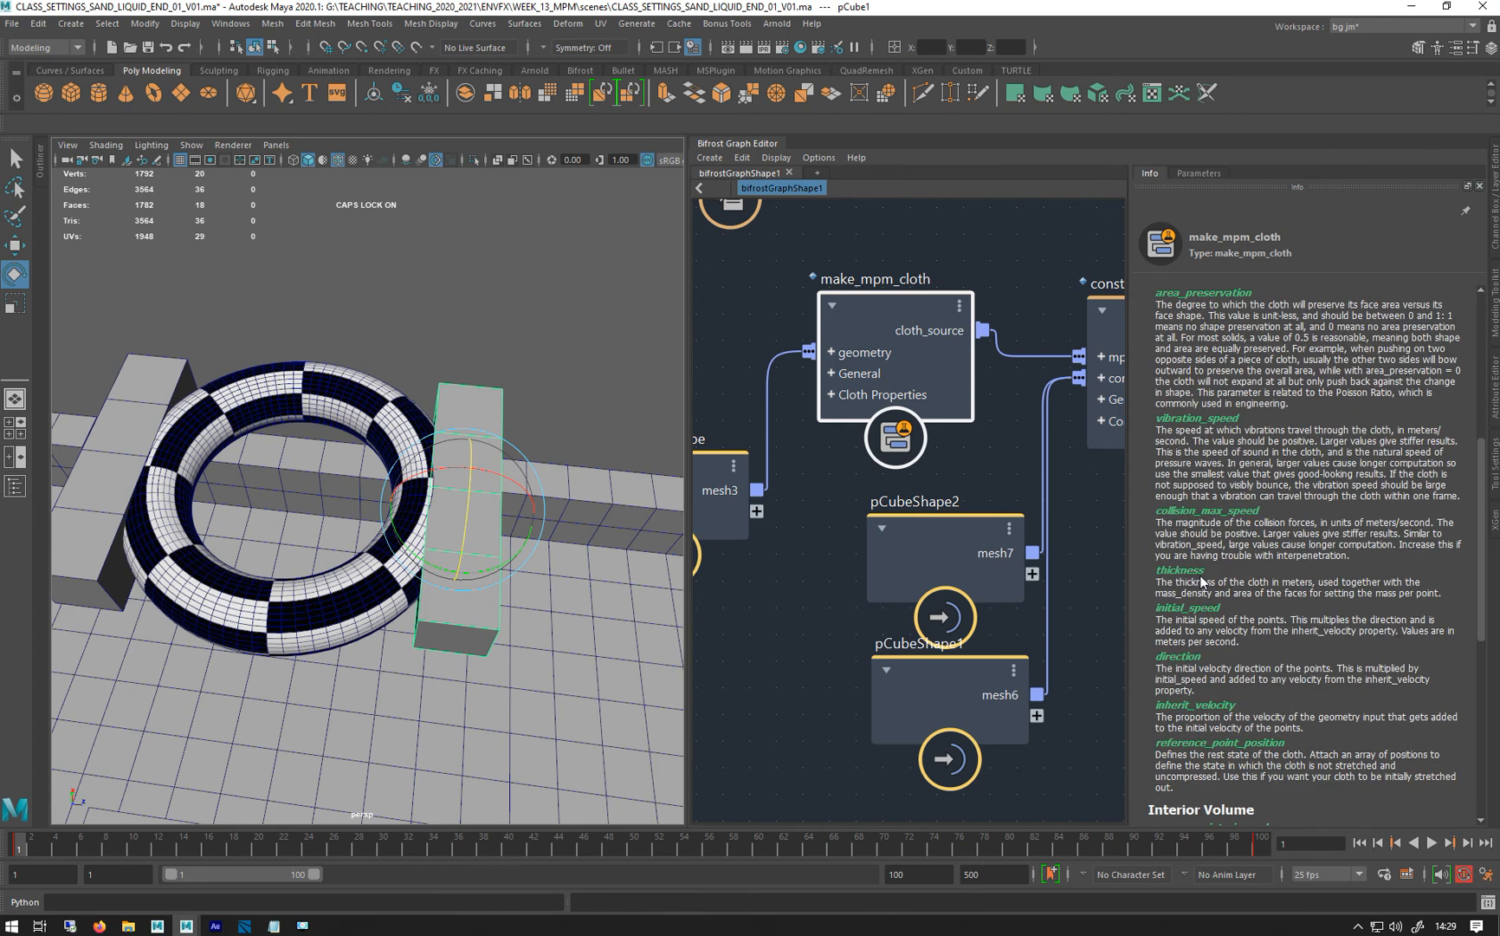
{"action": "scroll", "coordinate": [1203, 581], "scroll_direction": "down", "scroll_amount": 5}
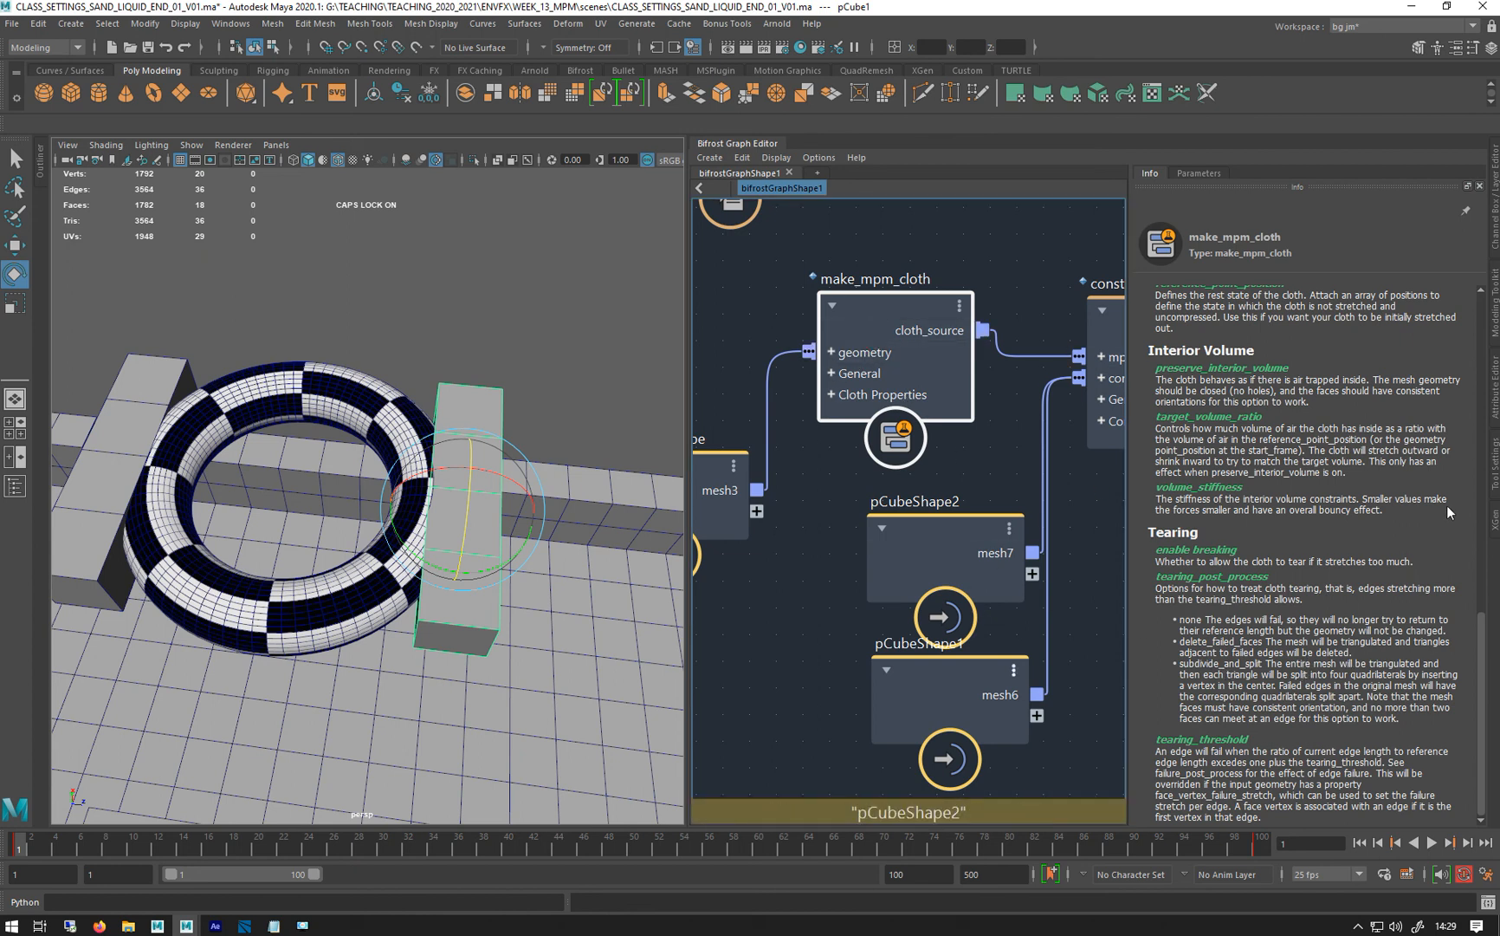
Set make_mpm_cloth's Tearing Post Process to subdivide_and_split
{"action": "left_click", "coordinate": [1189, 176]}
{"action": "left_click", "coordinate": [1362, 728]}
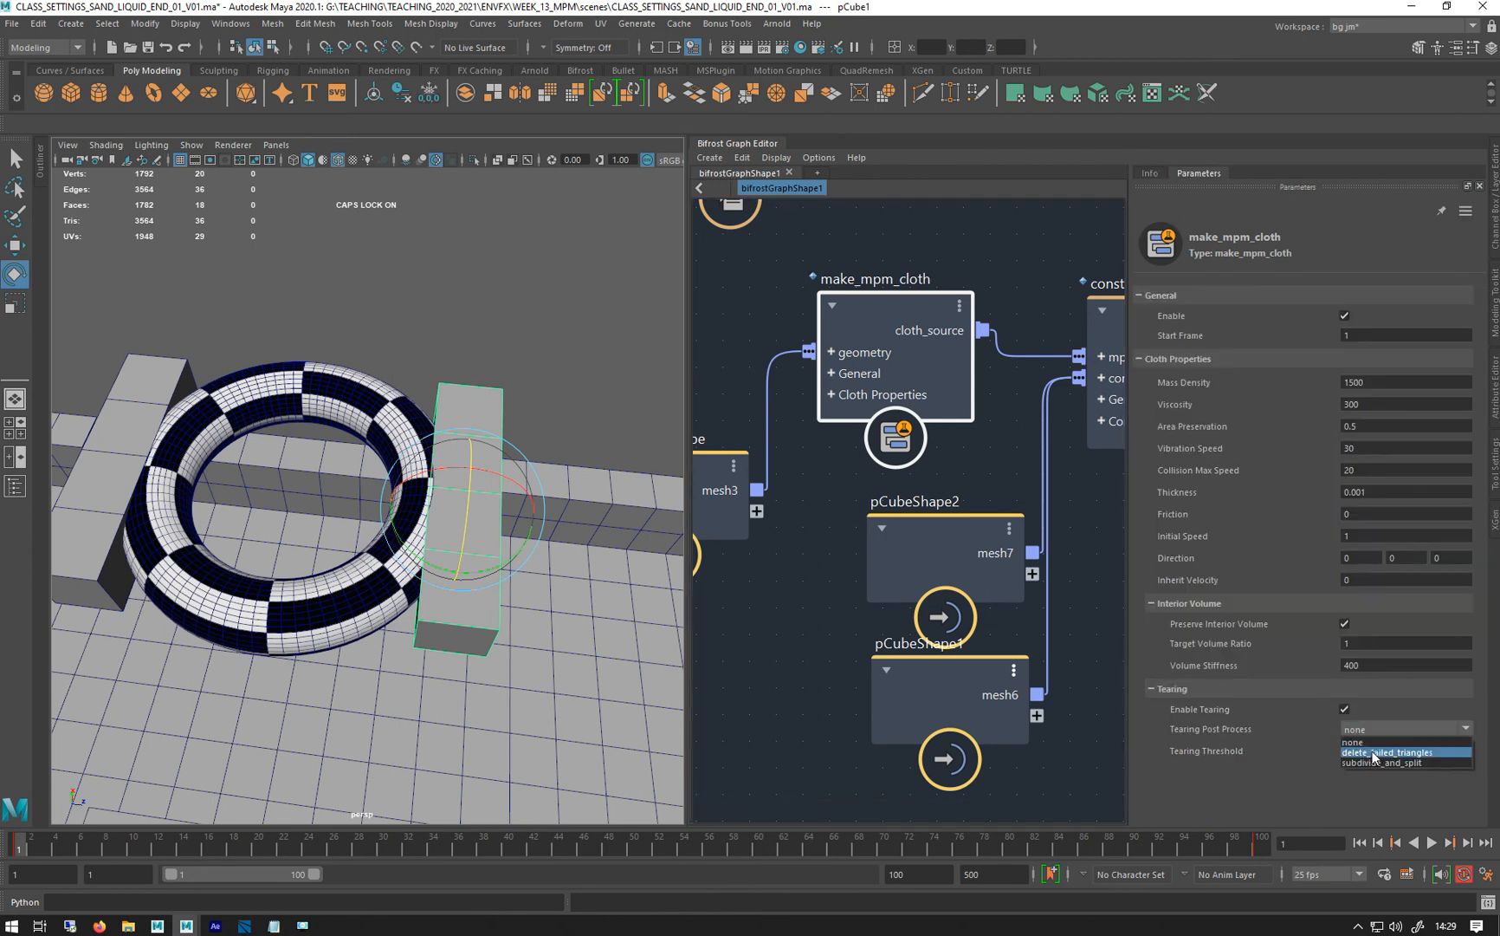
{"action": "left_click", "coordinate": [1377, 761]}
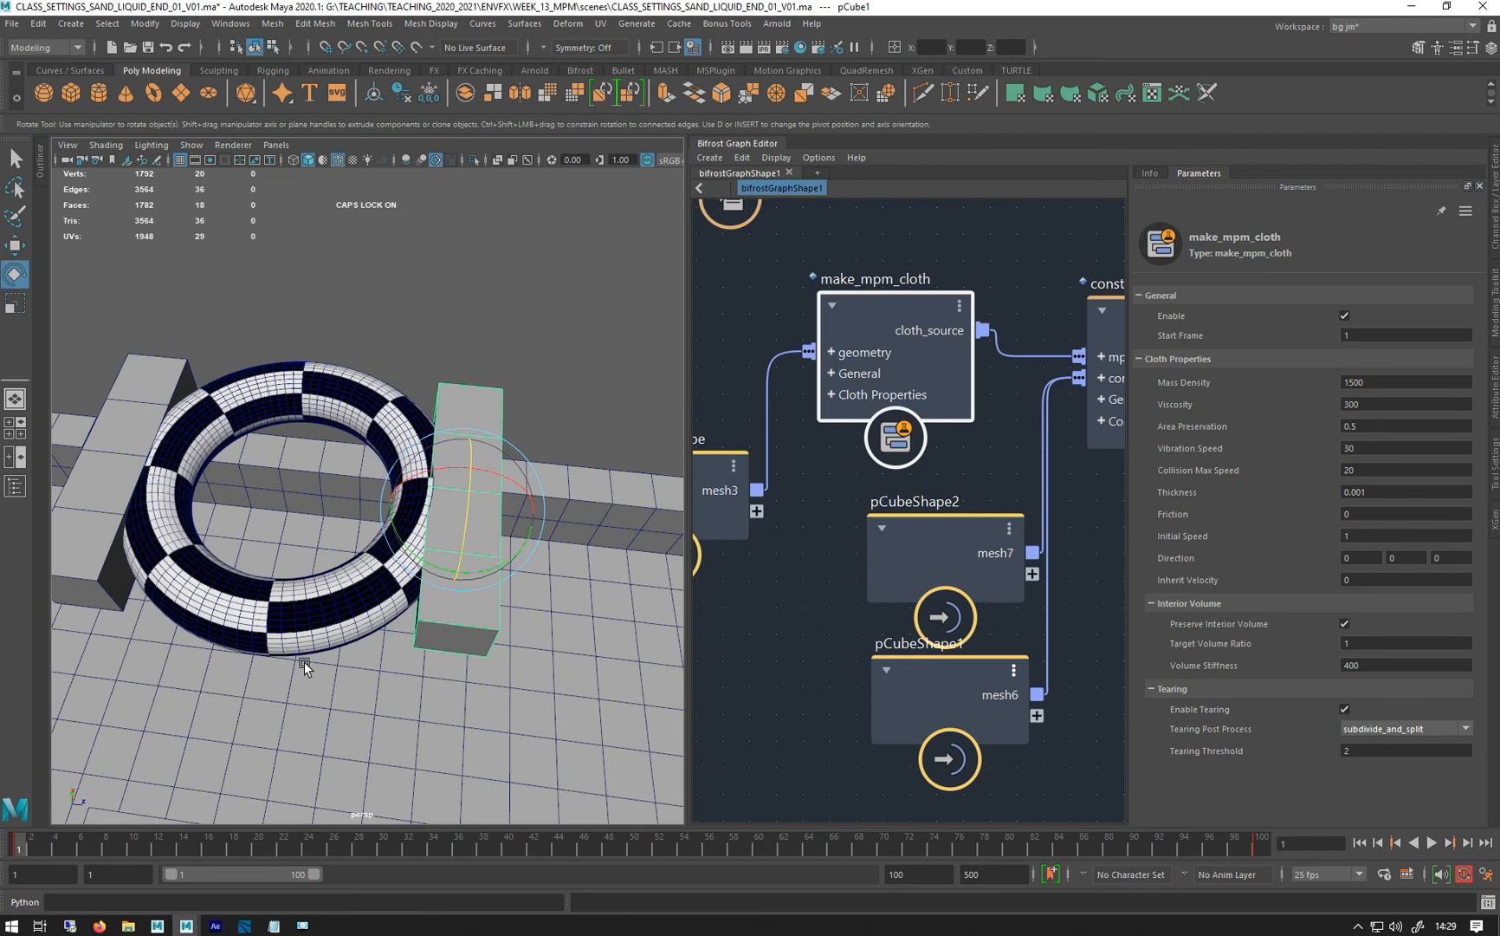
Inspect the torus's subdivided mesh up close, with its wireframe highlighted by selecting bifrostGraph1
{"action": "right_click_drag", "start_coordinate": [240, 555], "coordinate": [372, 553], "text": "alt"}
{"action": "middle_click_drag", "start_coordinate": [372, 553], "coordinate": [367, 551], "text": "alt"}
{"action": "left_click", "coordinate": [378, 606]}
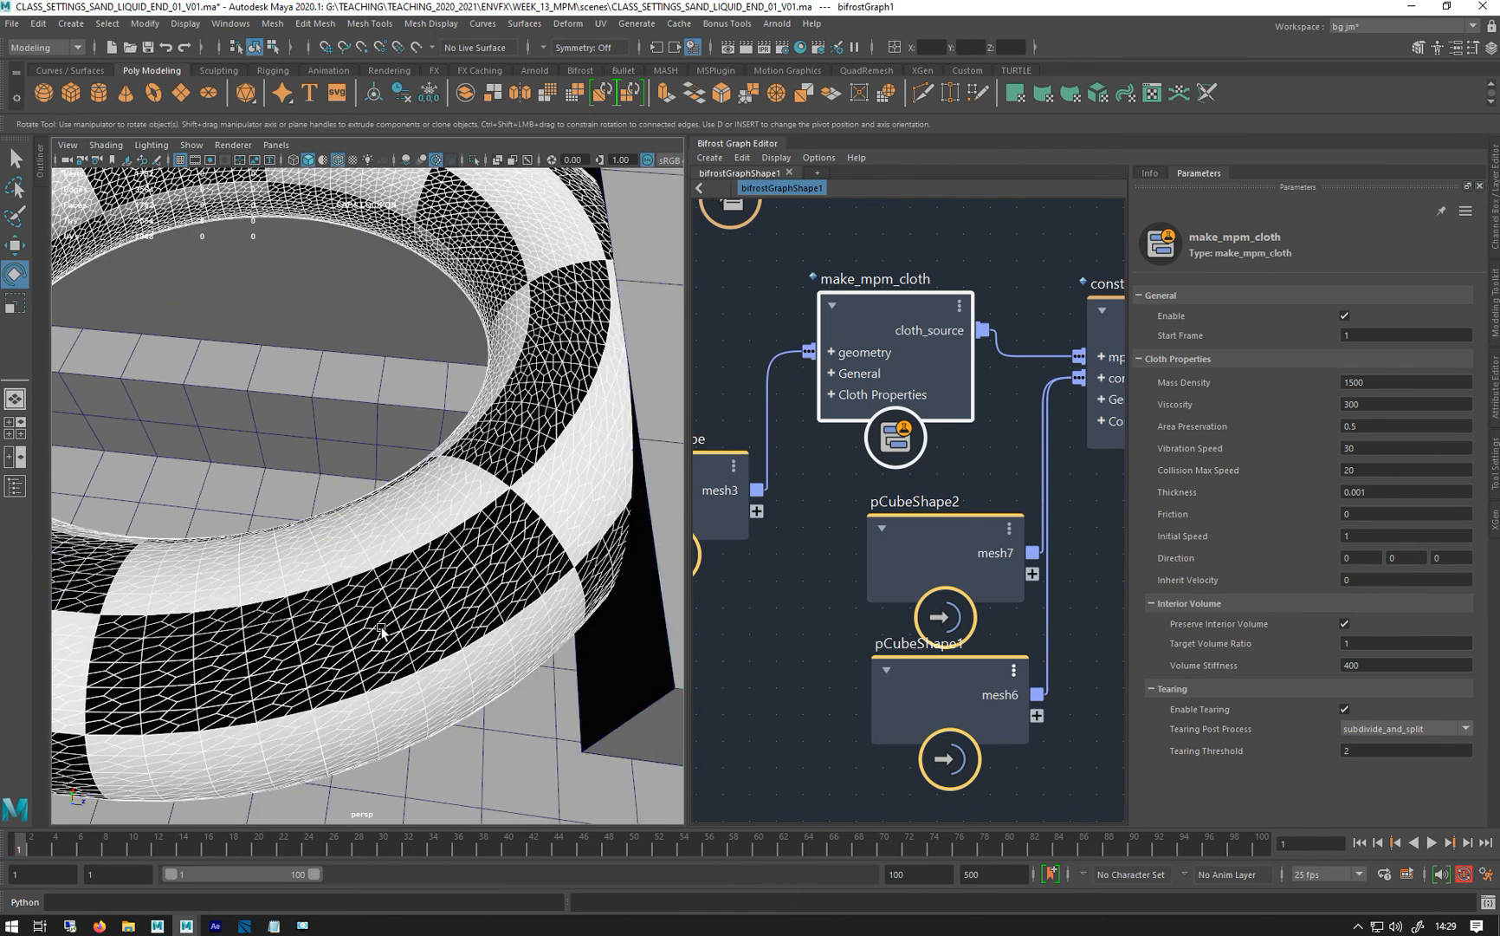
{"action": "right_click_drag", "start_coordinate": [334, 654], "coordinate": [216, 616], "text": "alt"}
{"action": "left_click", "coordinate": [237, 643]}
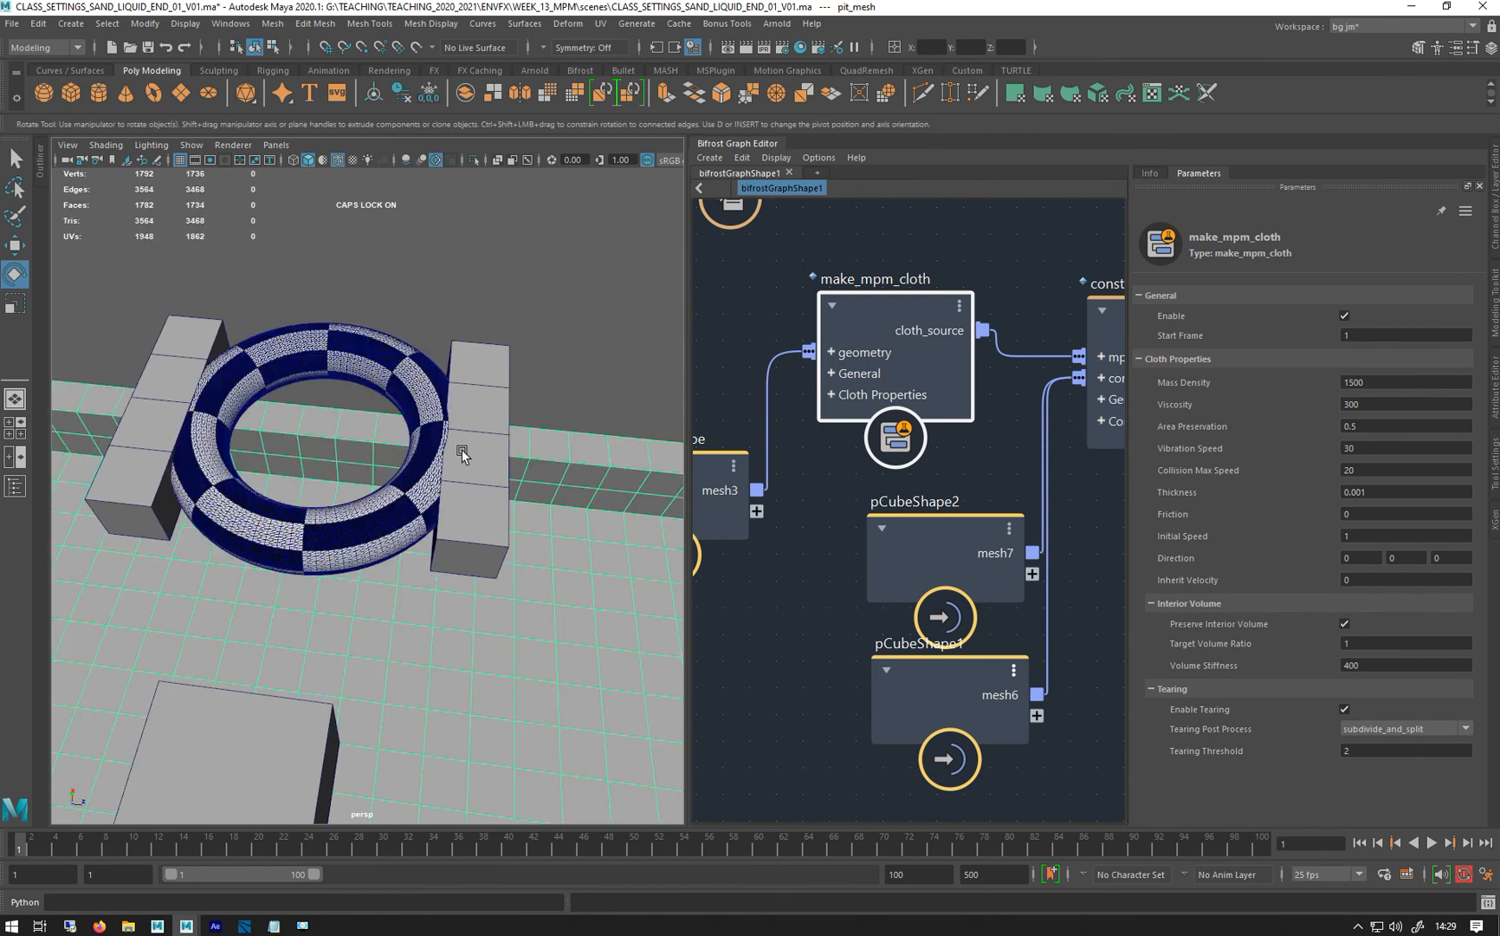
{"action": "right_click_drag", "start_coordinate": [520, 684], "coordinate": [390, 666], "text": "alt"}
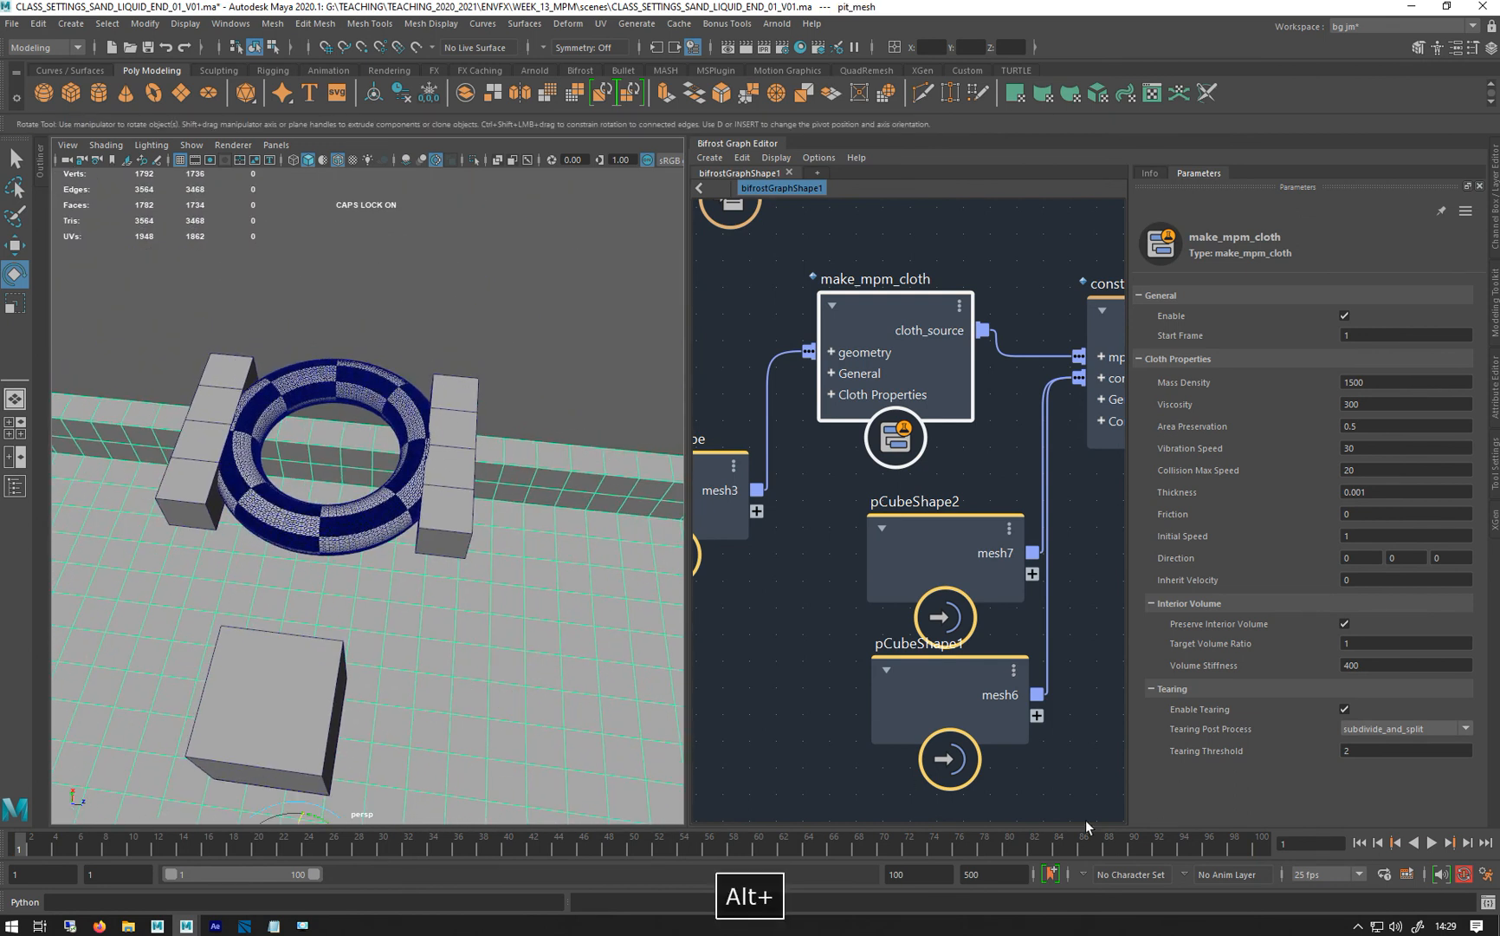
Play the tearing simulation from frame 1 and stop it at frame 100
{"action": "left_click", "coordinate": [1357, 847]}
{"action": "left_click_drag", "start_coordinate": [572, 663], "coordinate": [680, 537], "text": "alt"}
{"action": "left_click", "coordinate": [1433, 842]}
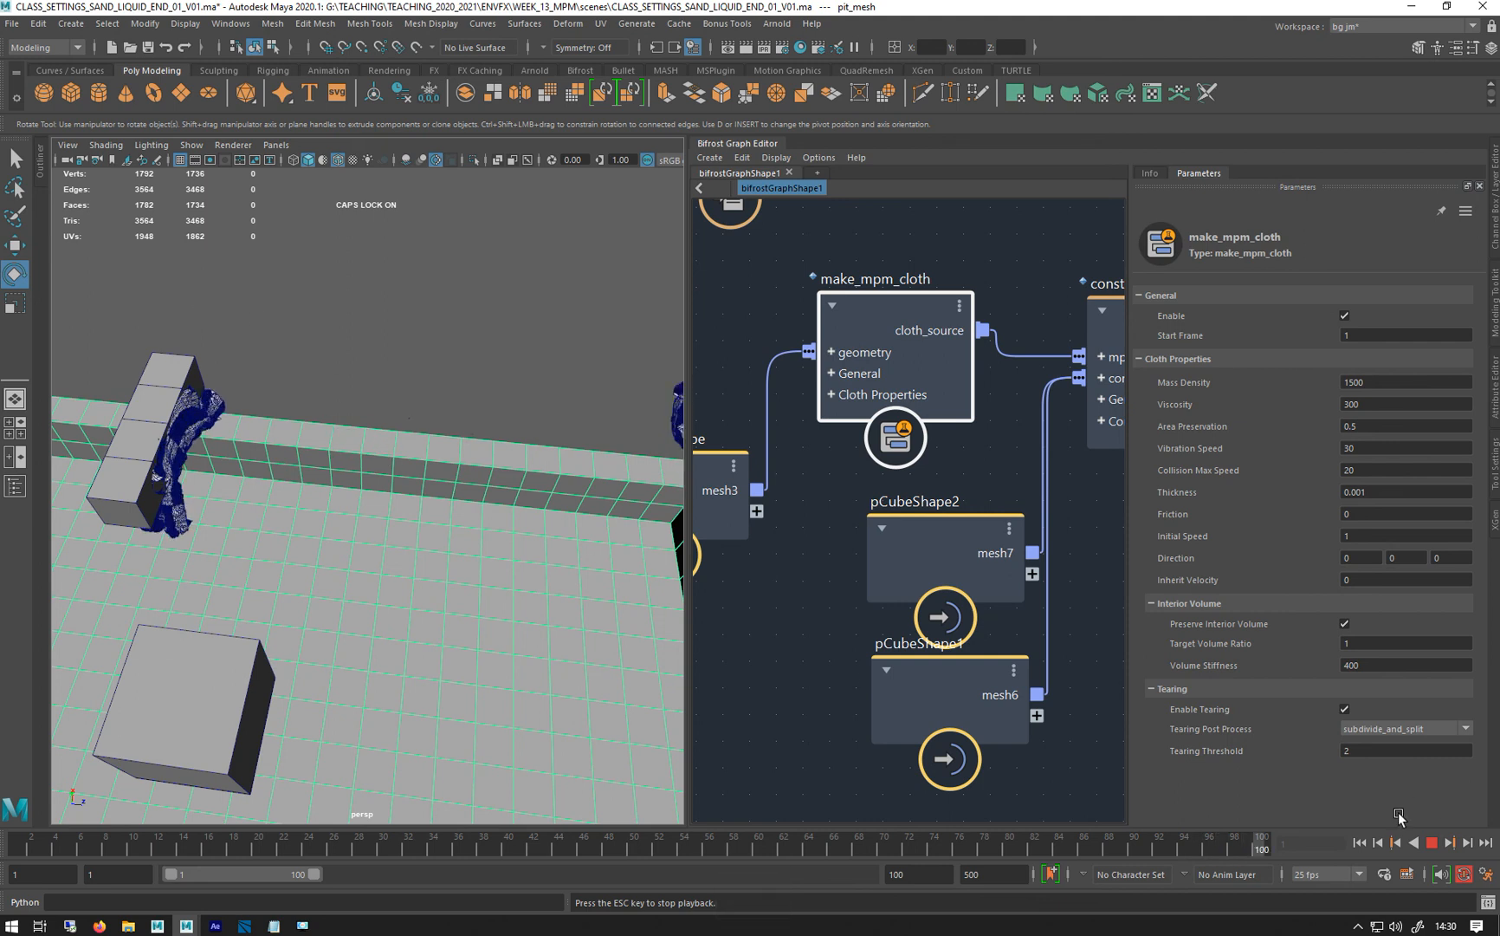
{"action": "left_click", "coordinate": [1431, 846]}
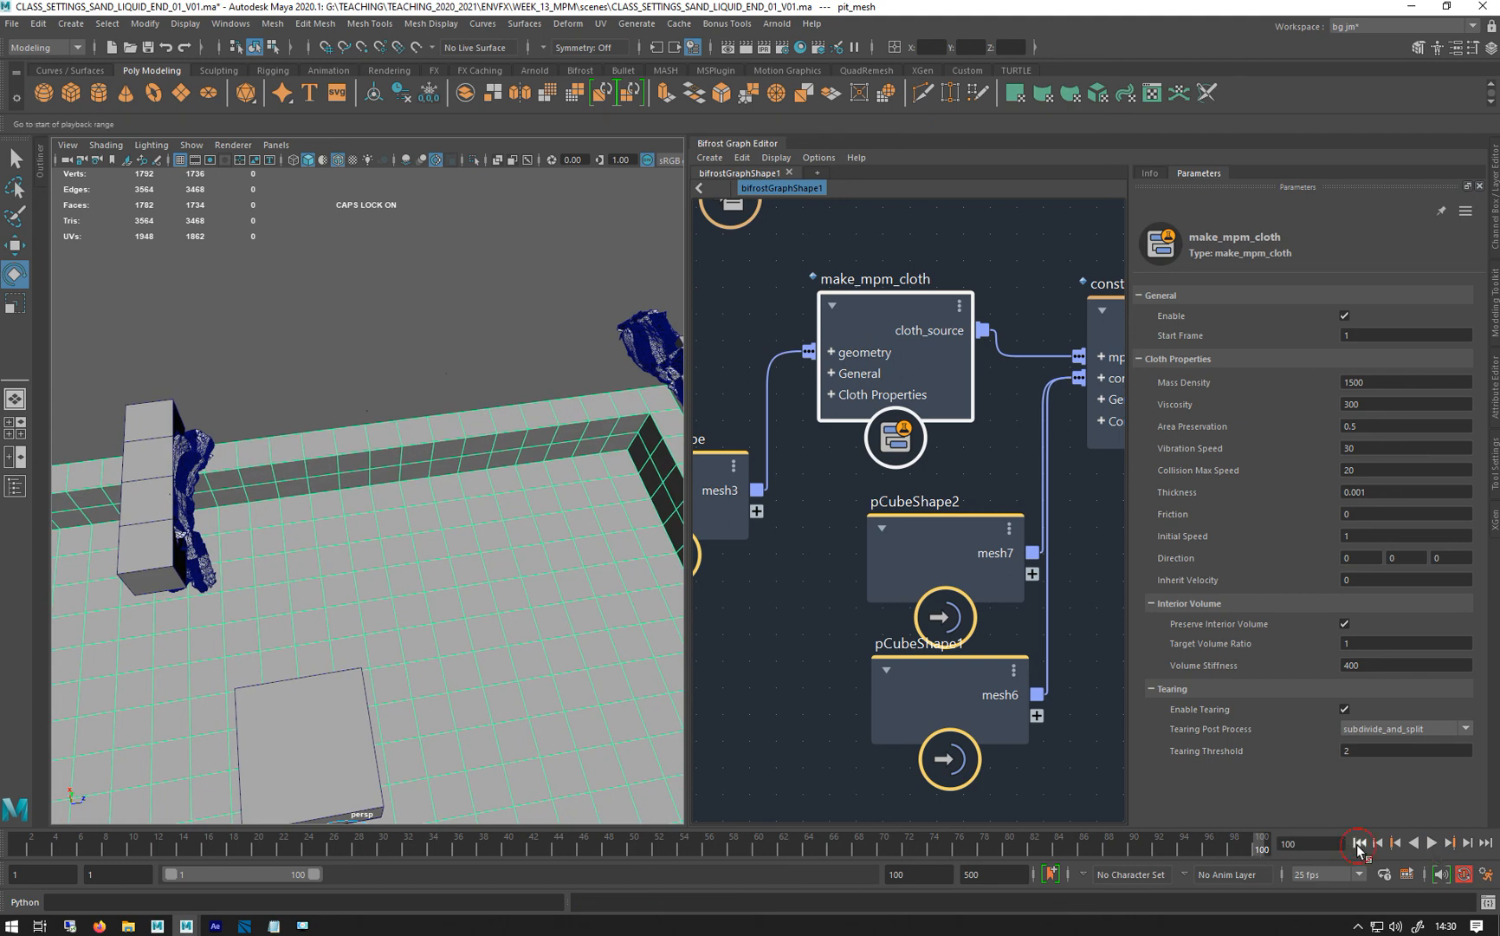
Return to frame 1, check the documentation on tearing_threshold and set the cloth's Tearing Threshold to 0.1
{"action": "left_click", "coordinate": [1359, 843]}
{"action": "left_click", "coordinate": [1365, 750]}
{"action": "left_click", "coordinate": [1149, 173]}
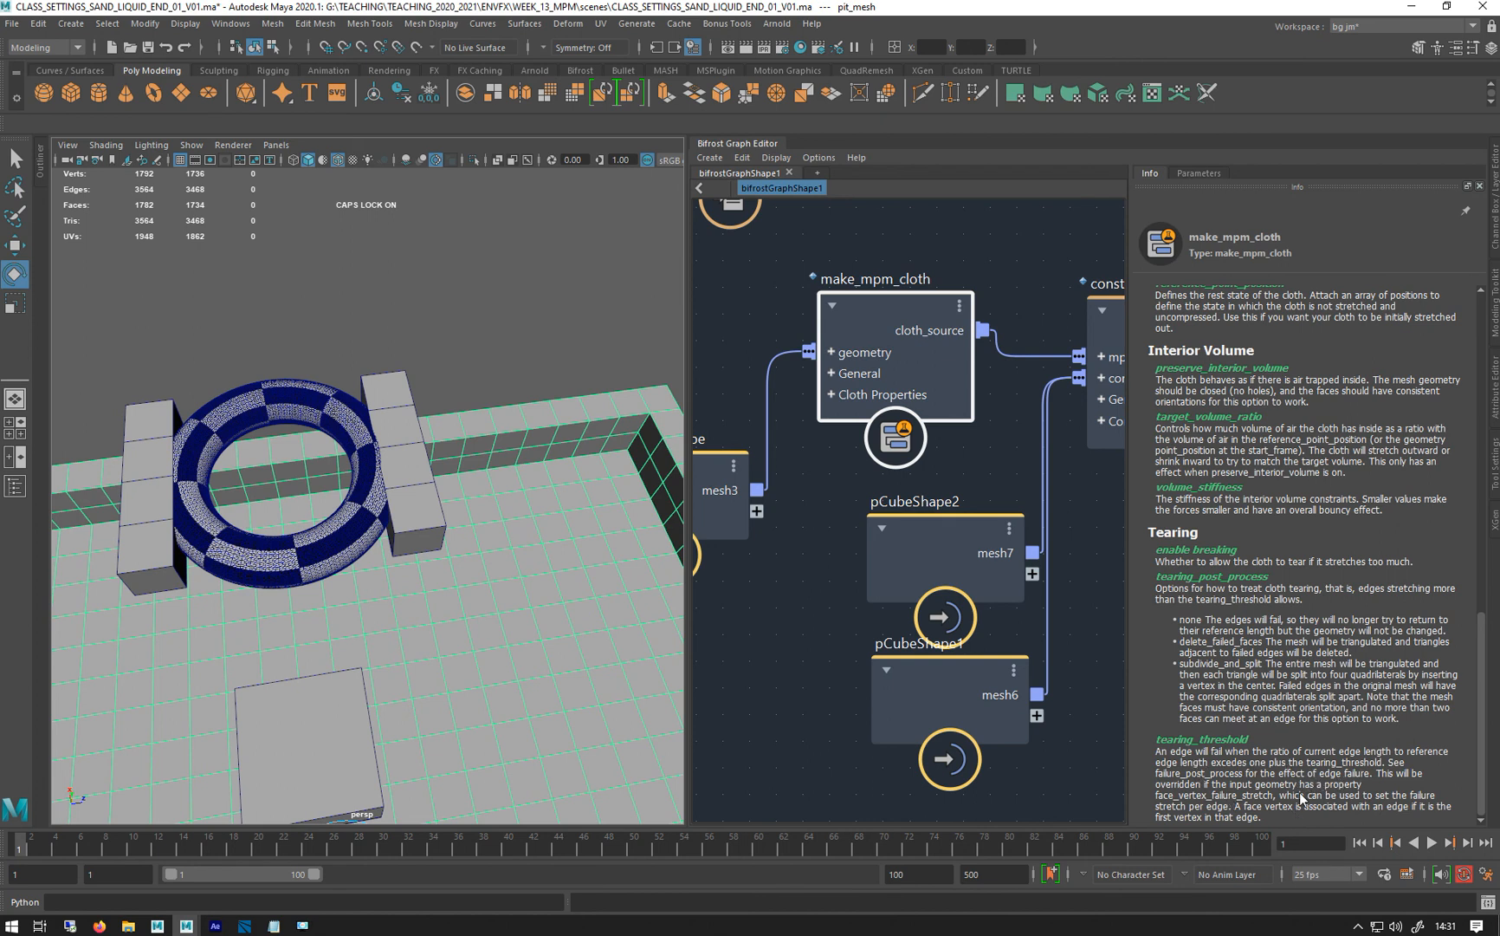
{"action": "left_click", "coordinate": [1197, 172]}
{"action": "left_click", "coordinate": [1370, 748]}
{"action": "type", "text": ".1"}
{"action": "key", "text": "Return"}
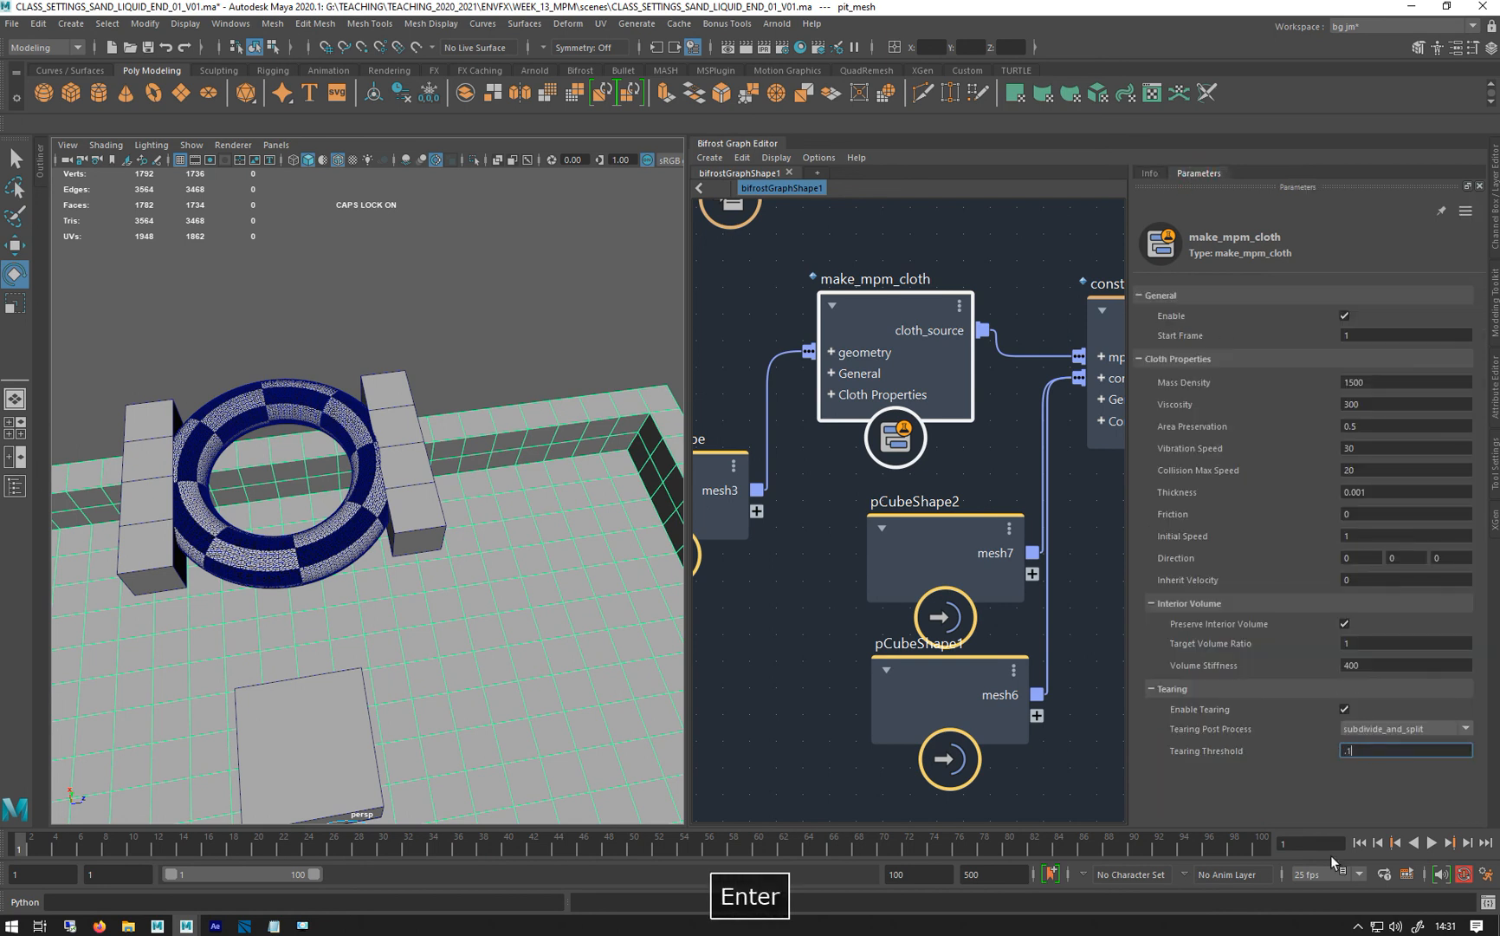
Play the simulation, stop it at frame 40 and inspect the torn cloth fragments on the pit floor
{"action": "left_click", "coordinate": [1432, 843]}
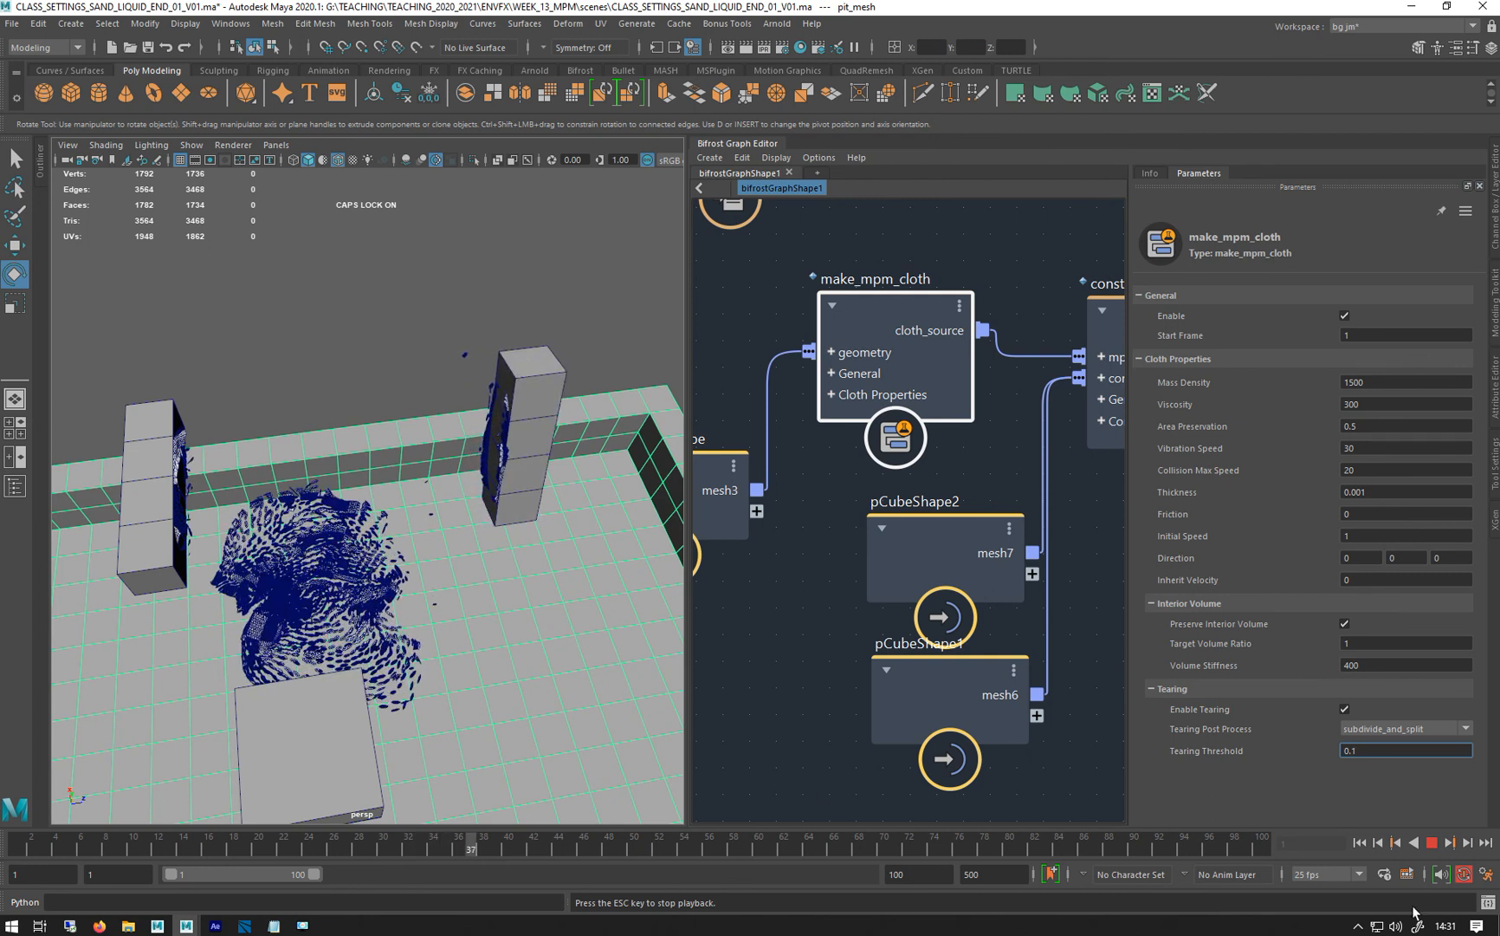
{"action": "left_click", "coordinate": [1431, 844]}
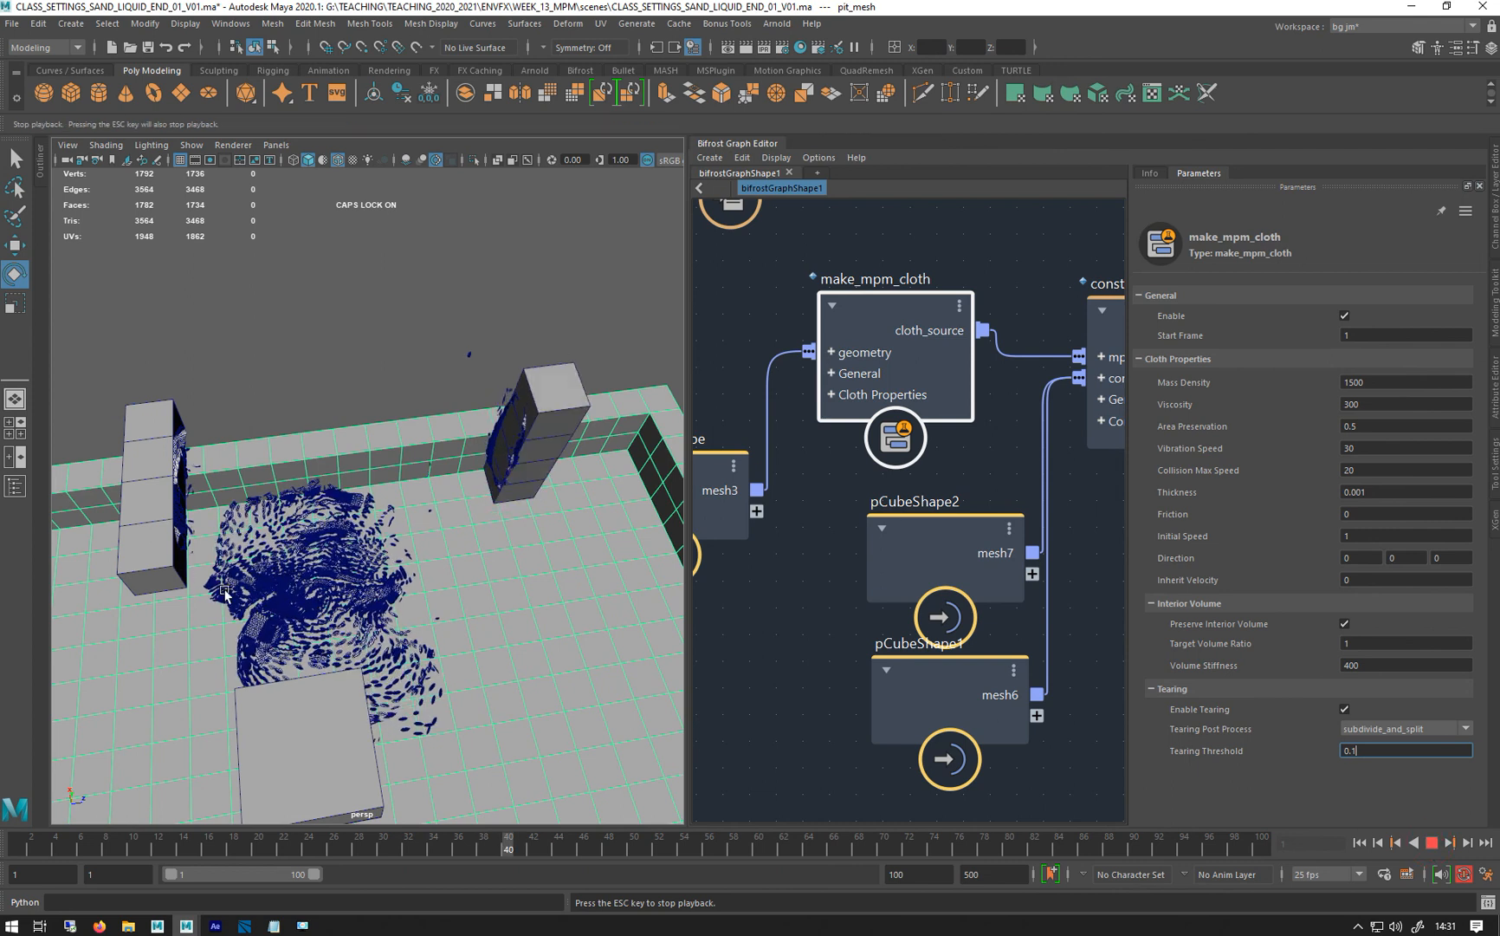
{"action": "right_click_drag", "start_coordinate": [239, 603], "coordinate": [371, 663], "text": "alt"}
{"action": "left_click_drag", "start_coordinate": [644, 746], "coordinate": [130, 593], "text": "alt"}
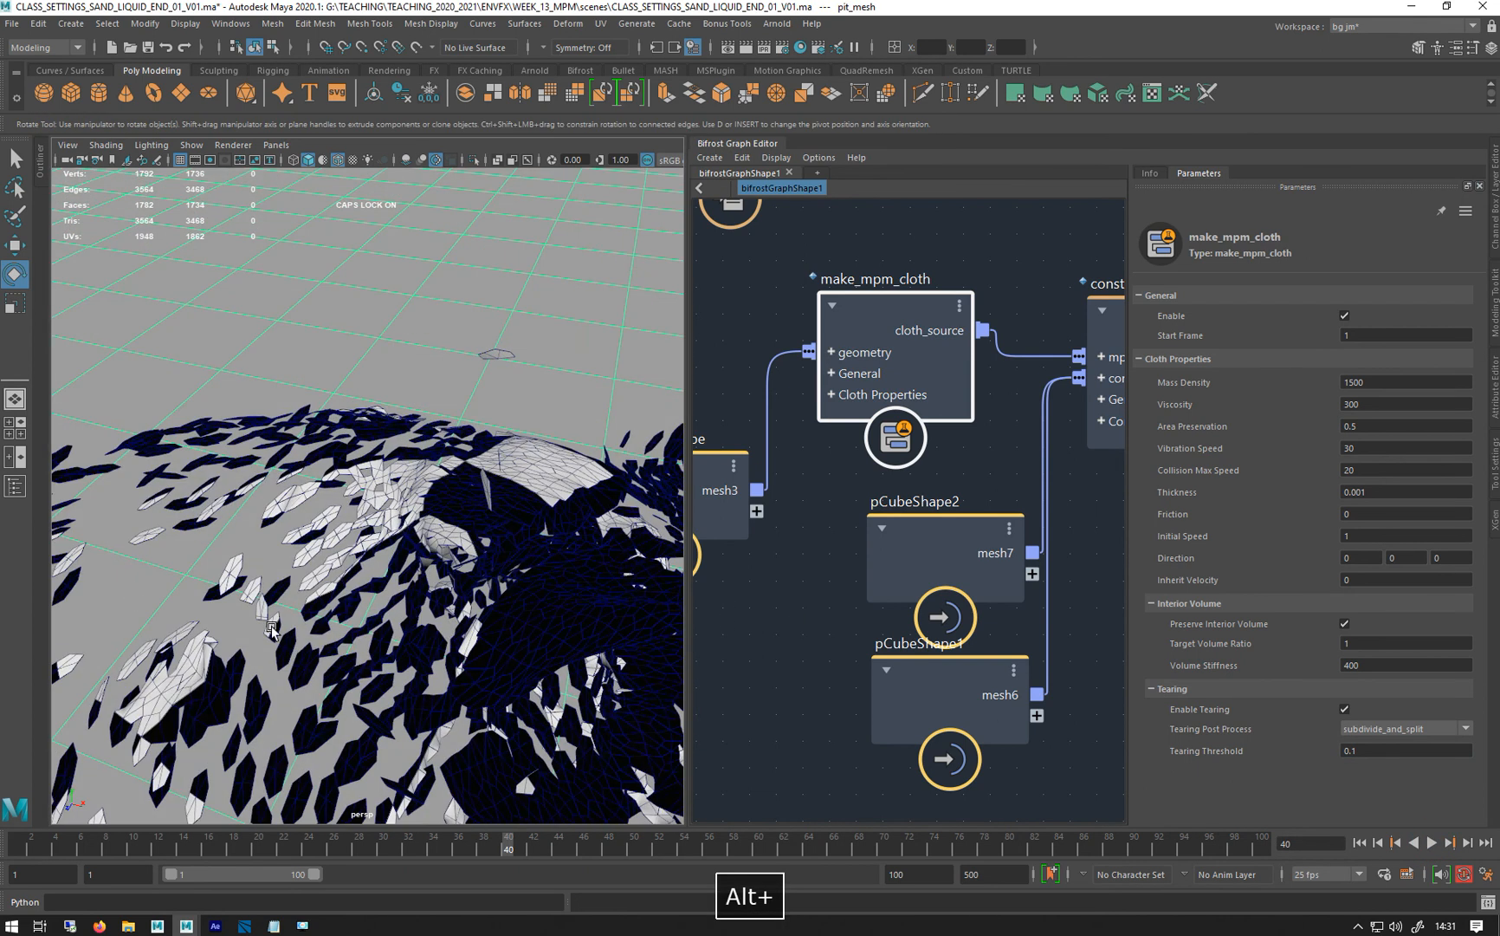
{"action": "scroll", "coordinate": [351, 643], "scroll_direction": "down", "scroll_amount": 6}
{"action": "left_click_drag", "start_coordinate": [352, 643], "coordinate": [674, 608], "text": "alt"}
{"action": "scroll", "coordinate": [359, 635], "scroll_direction": "down", "scroll_amount": 6}
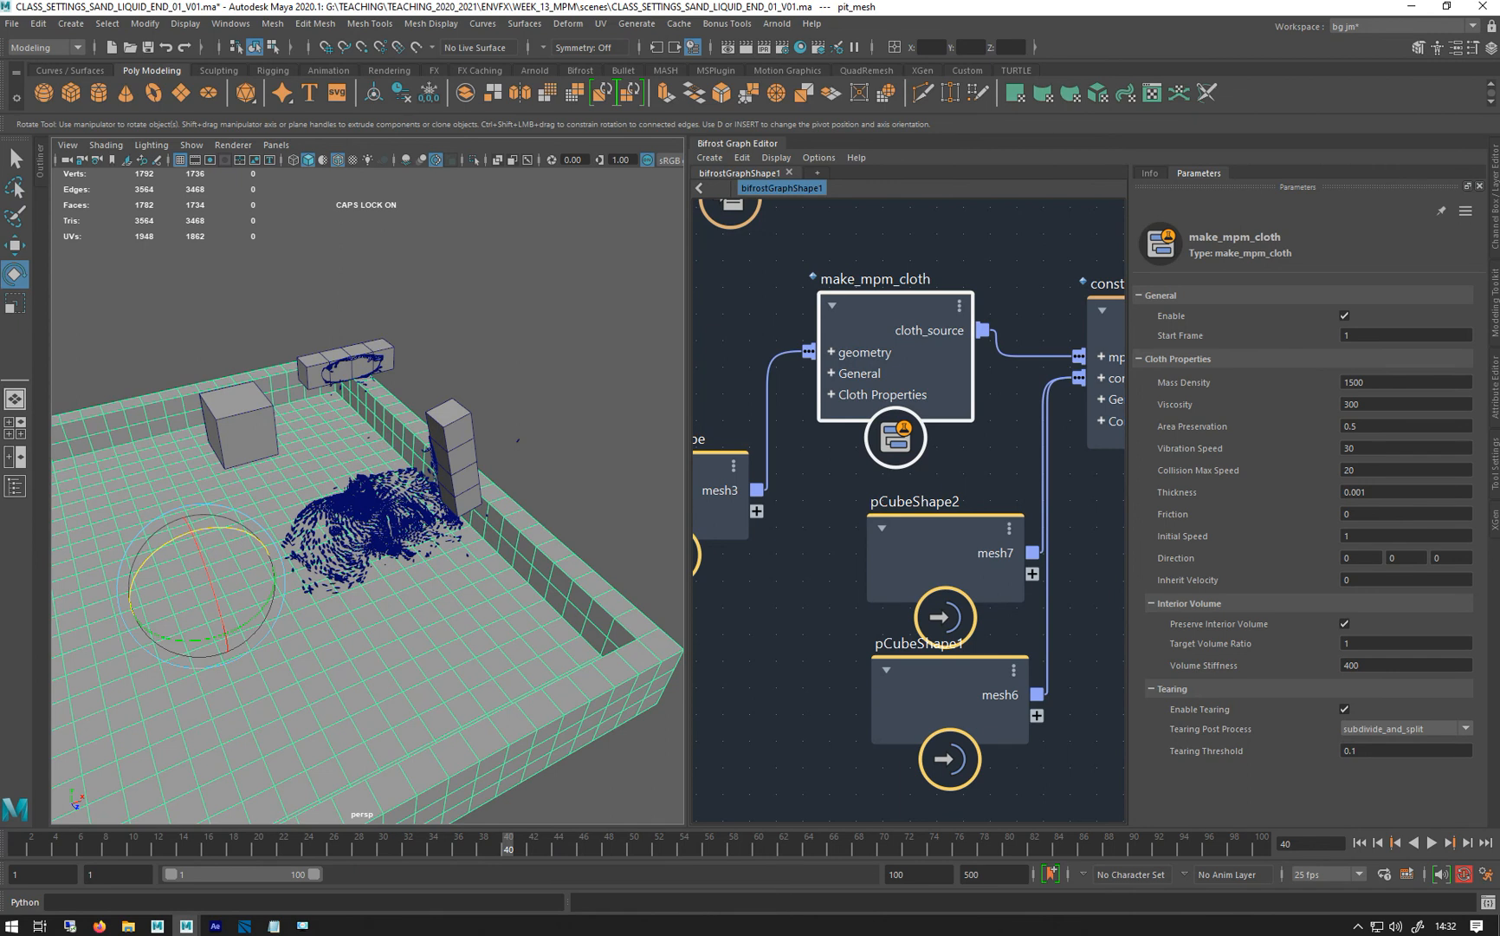